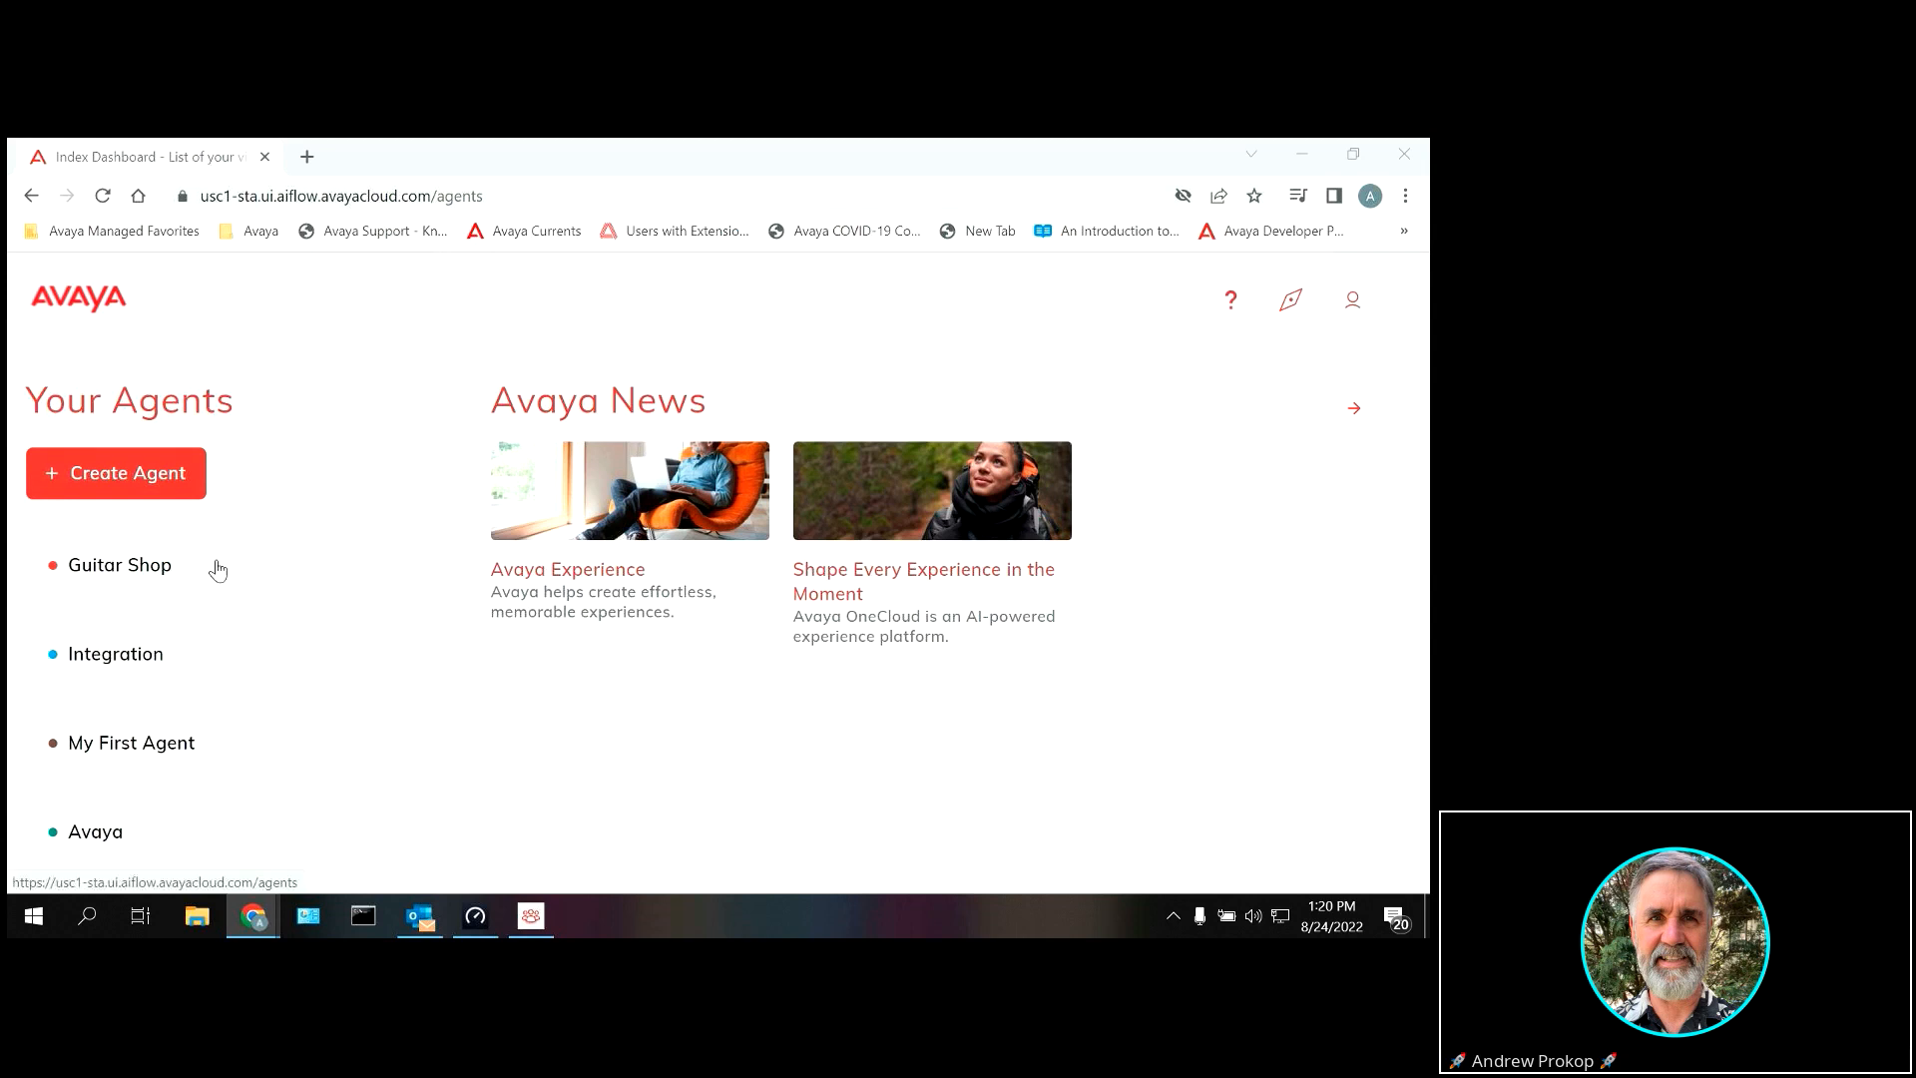
Step: Open the Guitar Shop agent and go to its list of lexicons
mouse_move(236, 605)
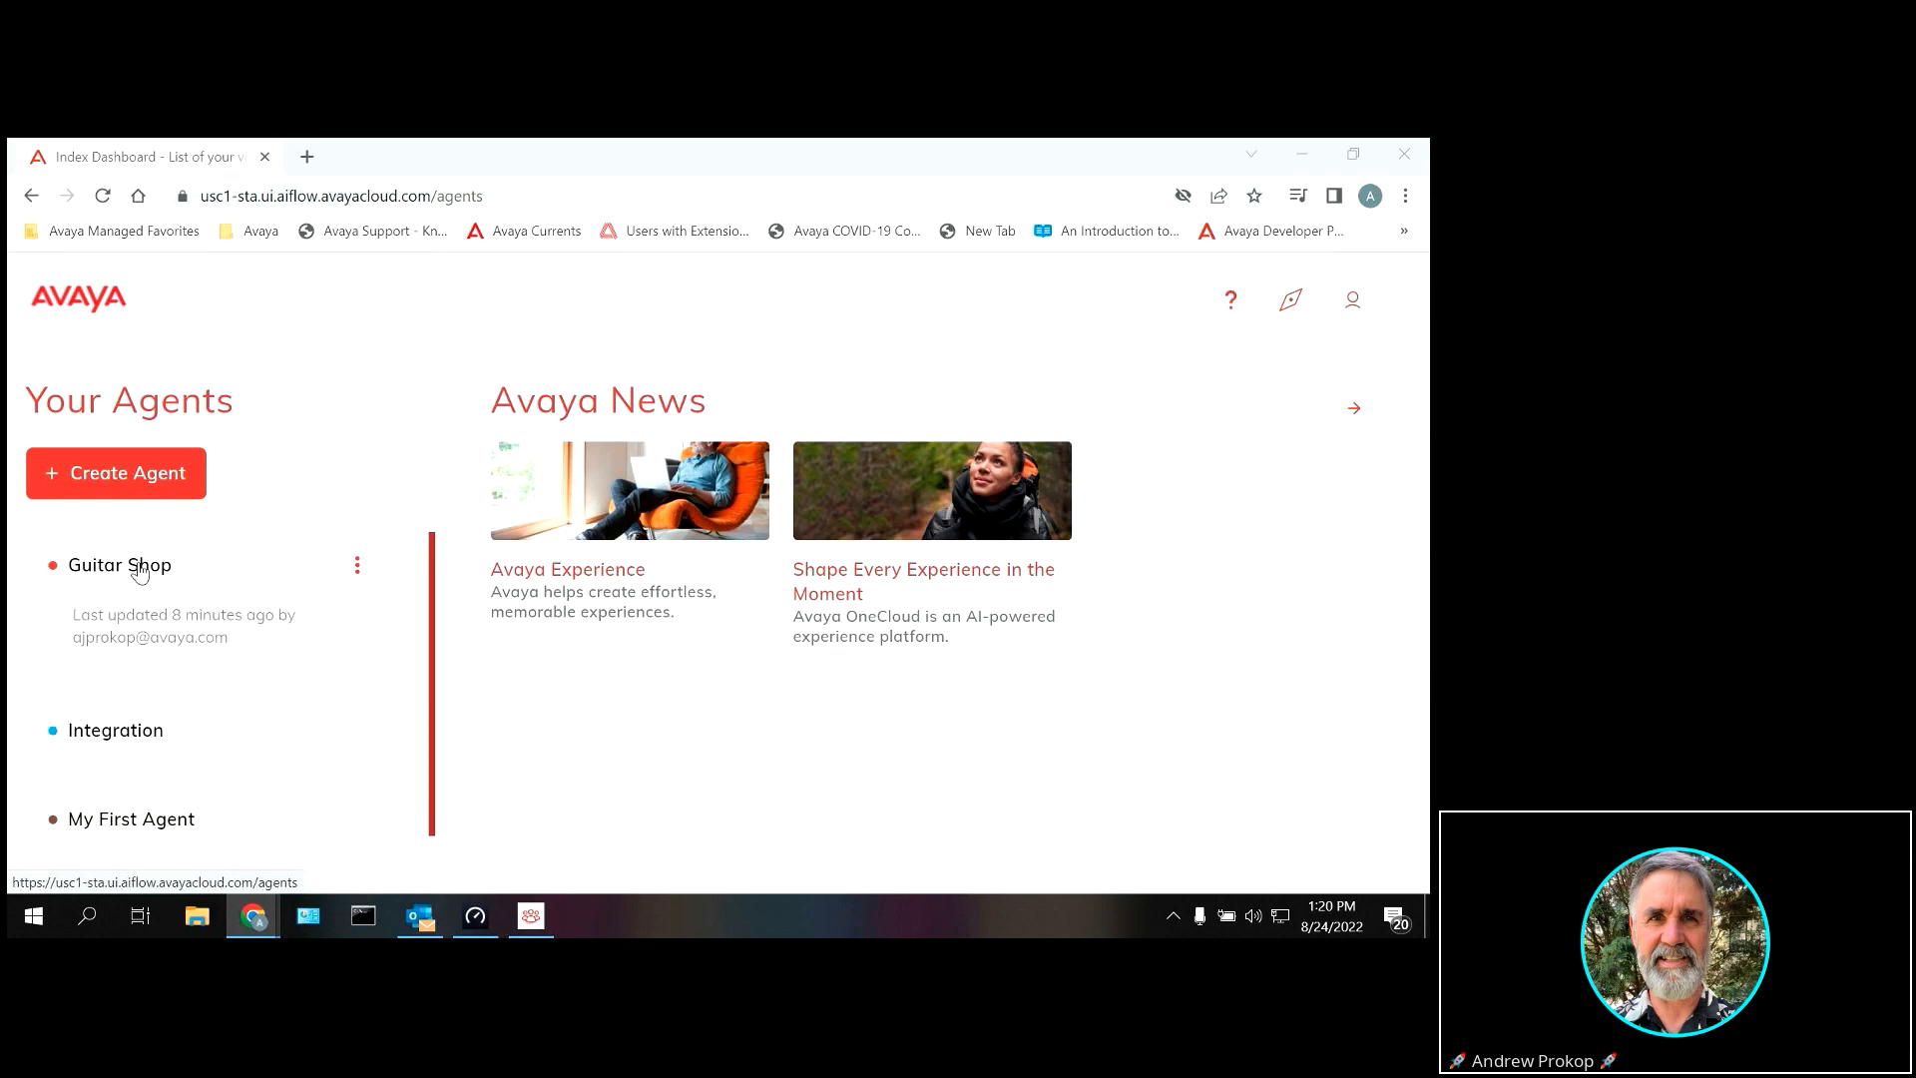
click(140, 567)
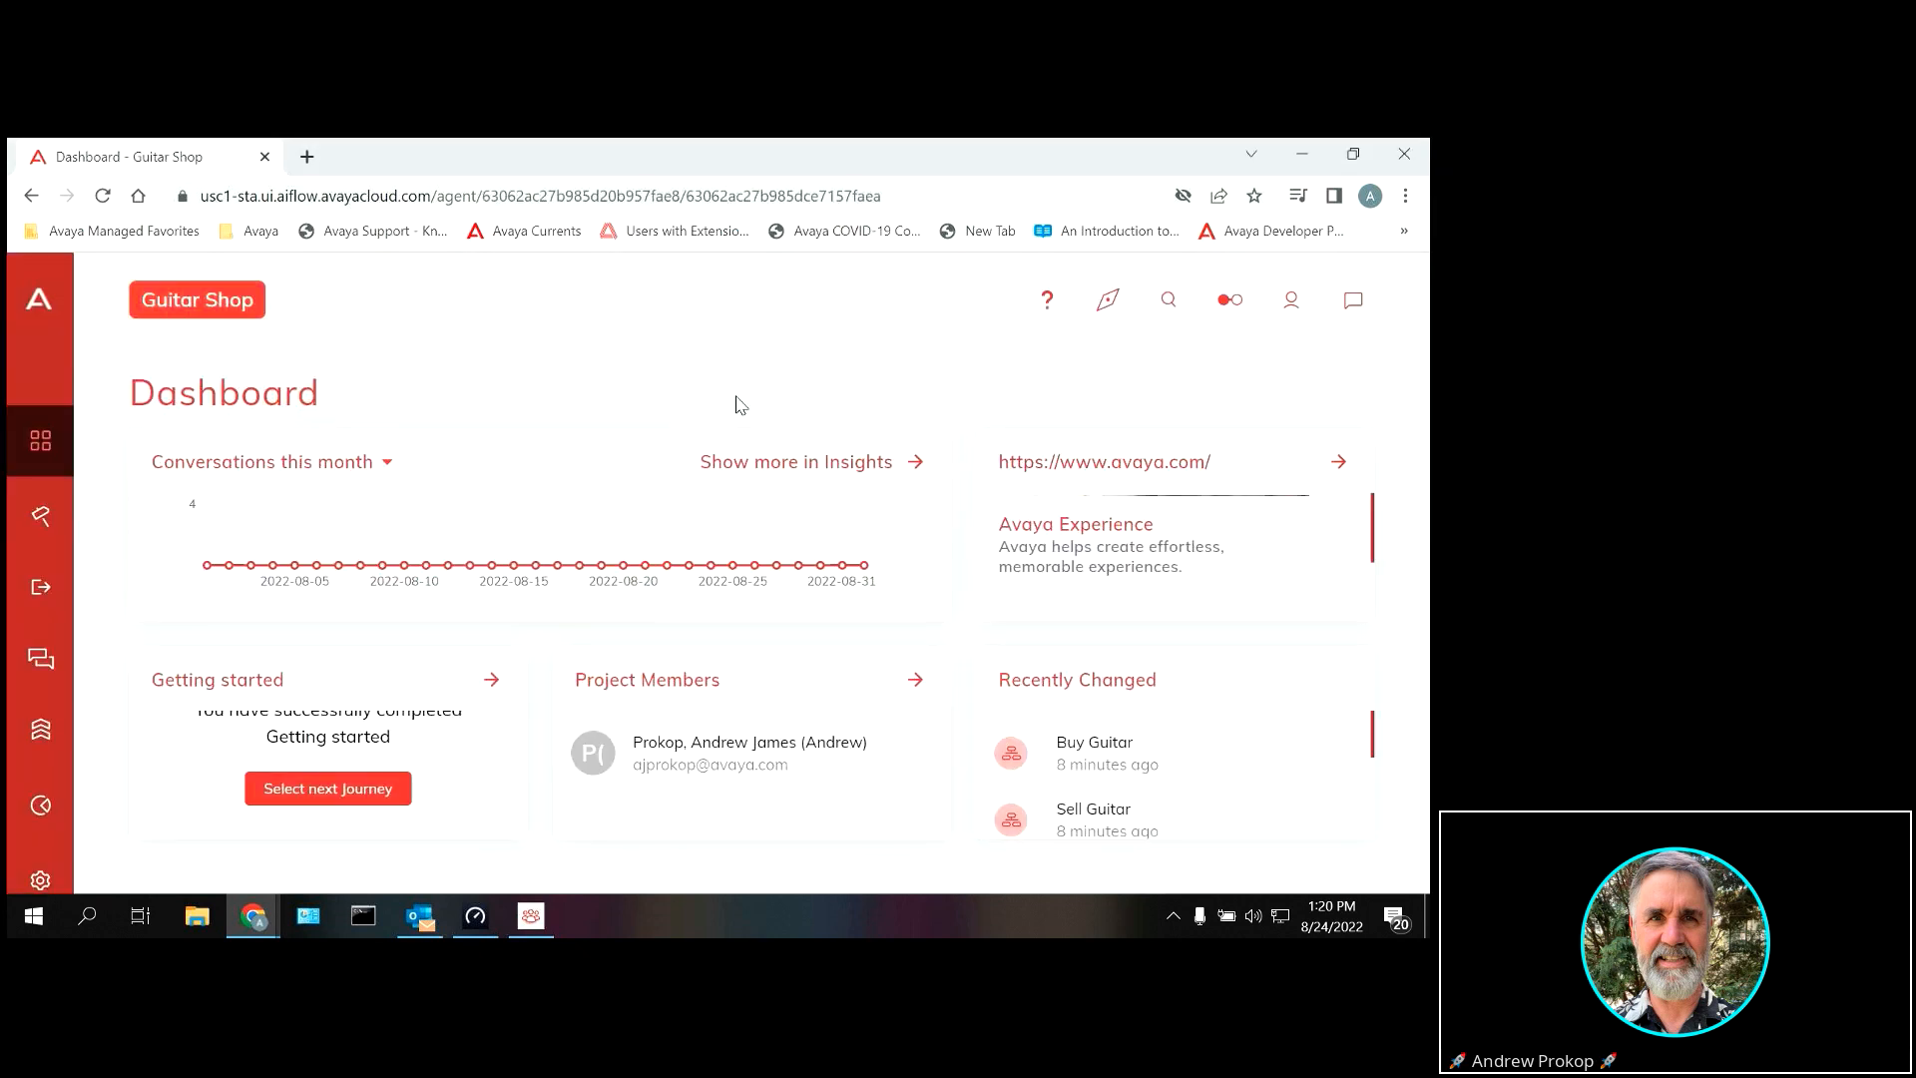
mouse_move(47, 517)
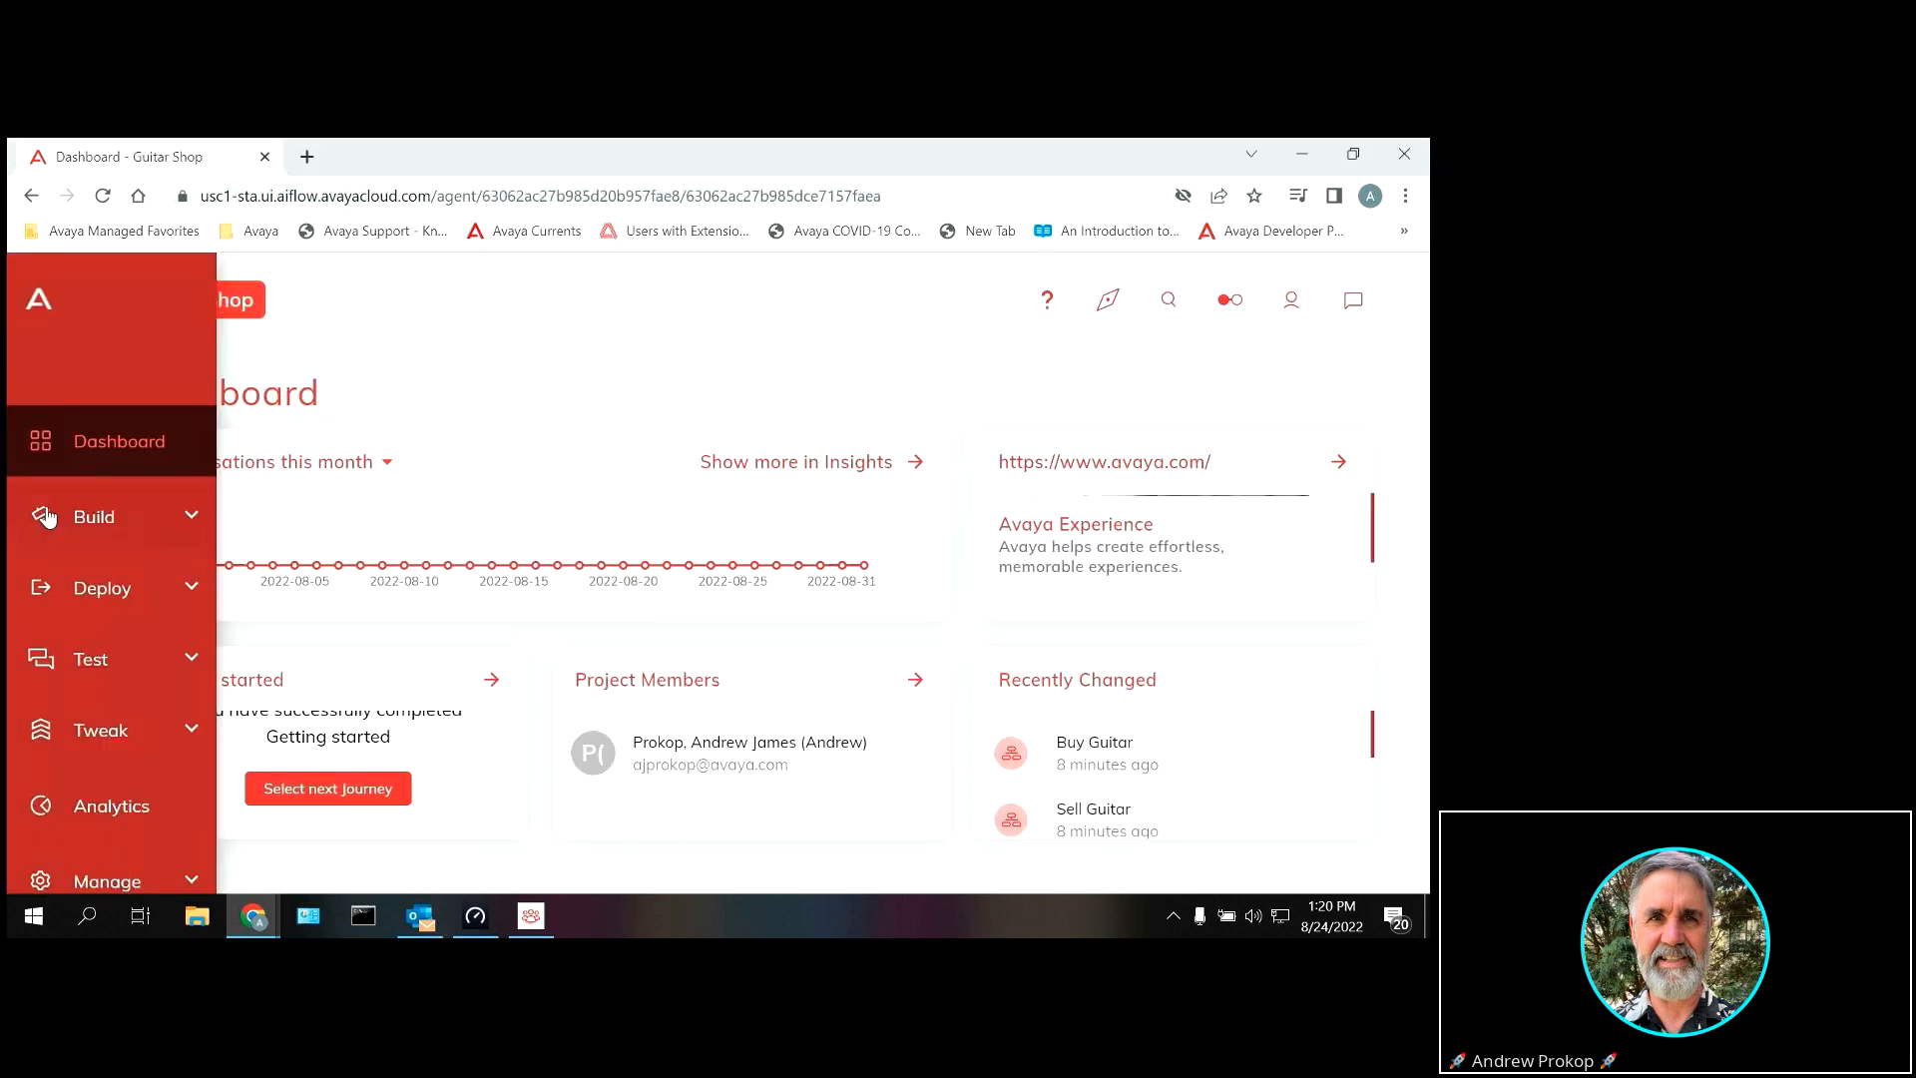
click(192, 518)
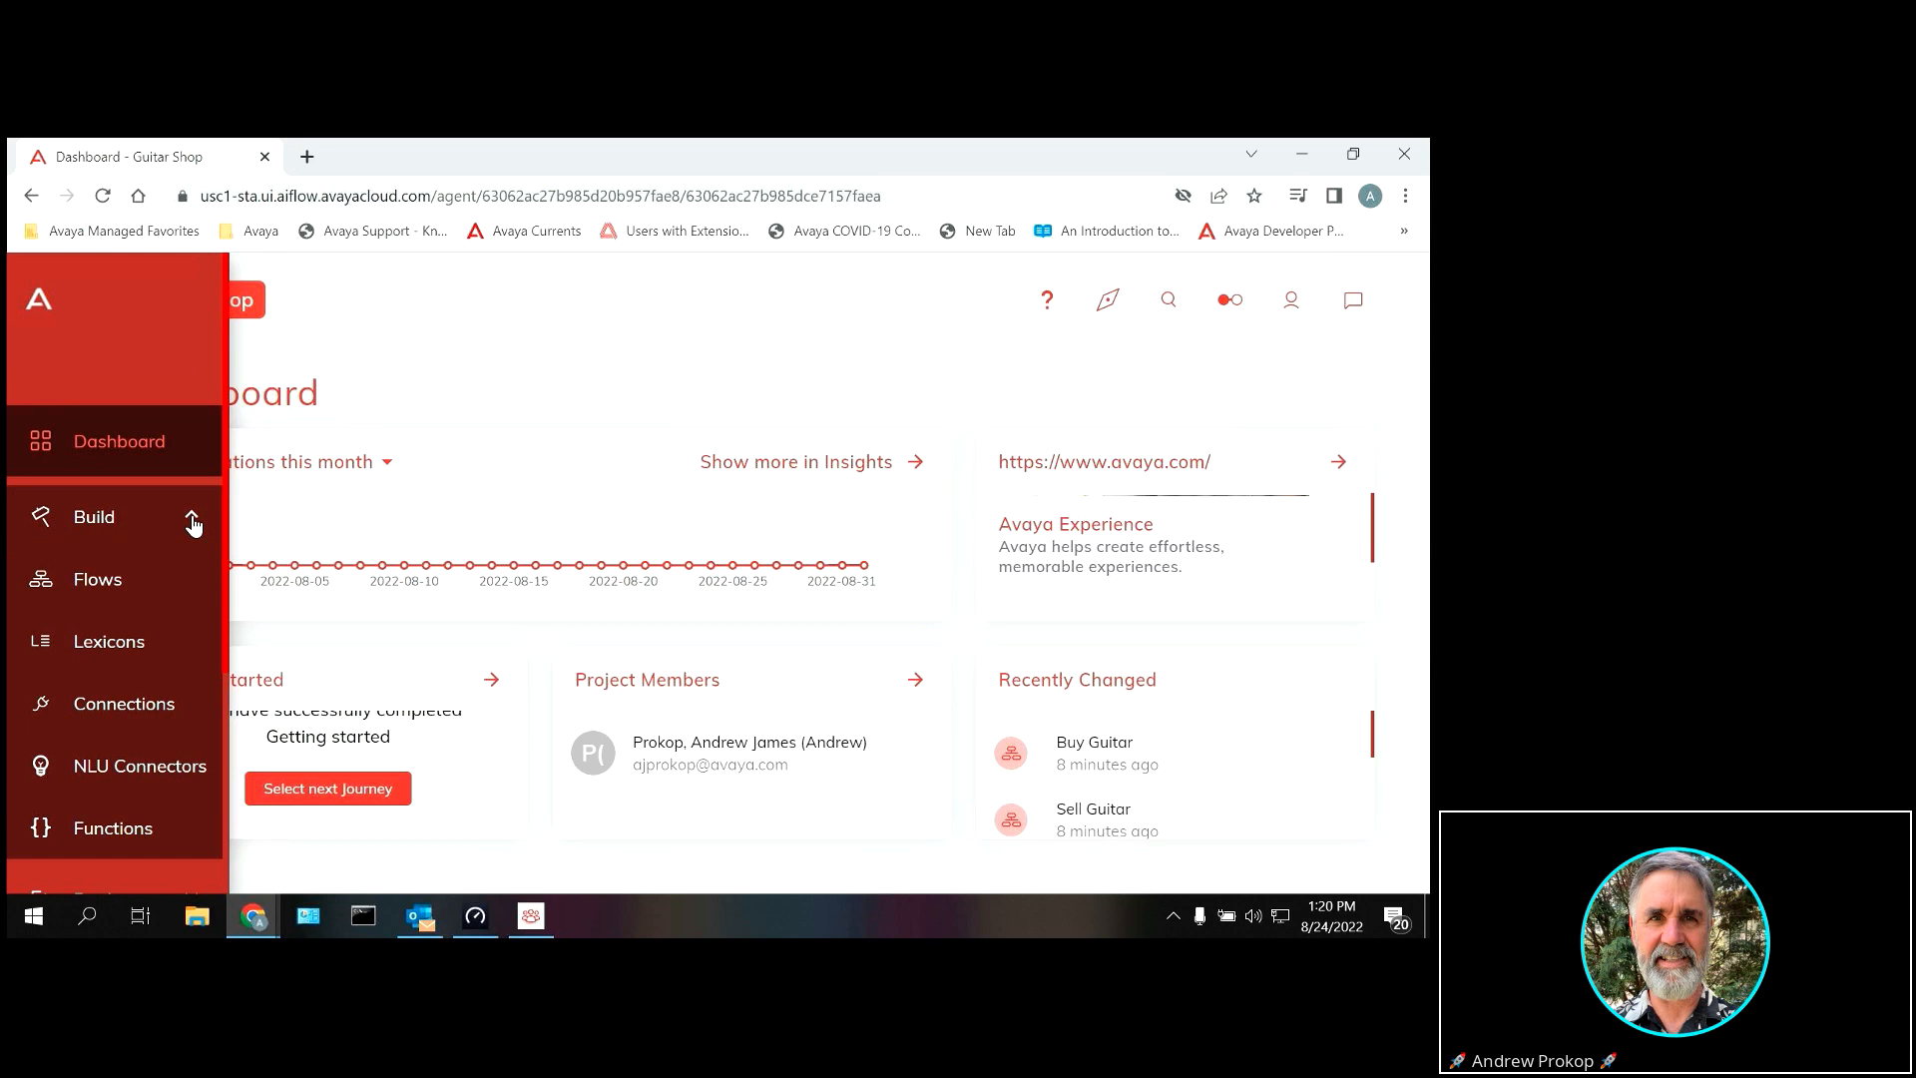
click(111, 648)
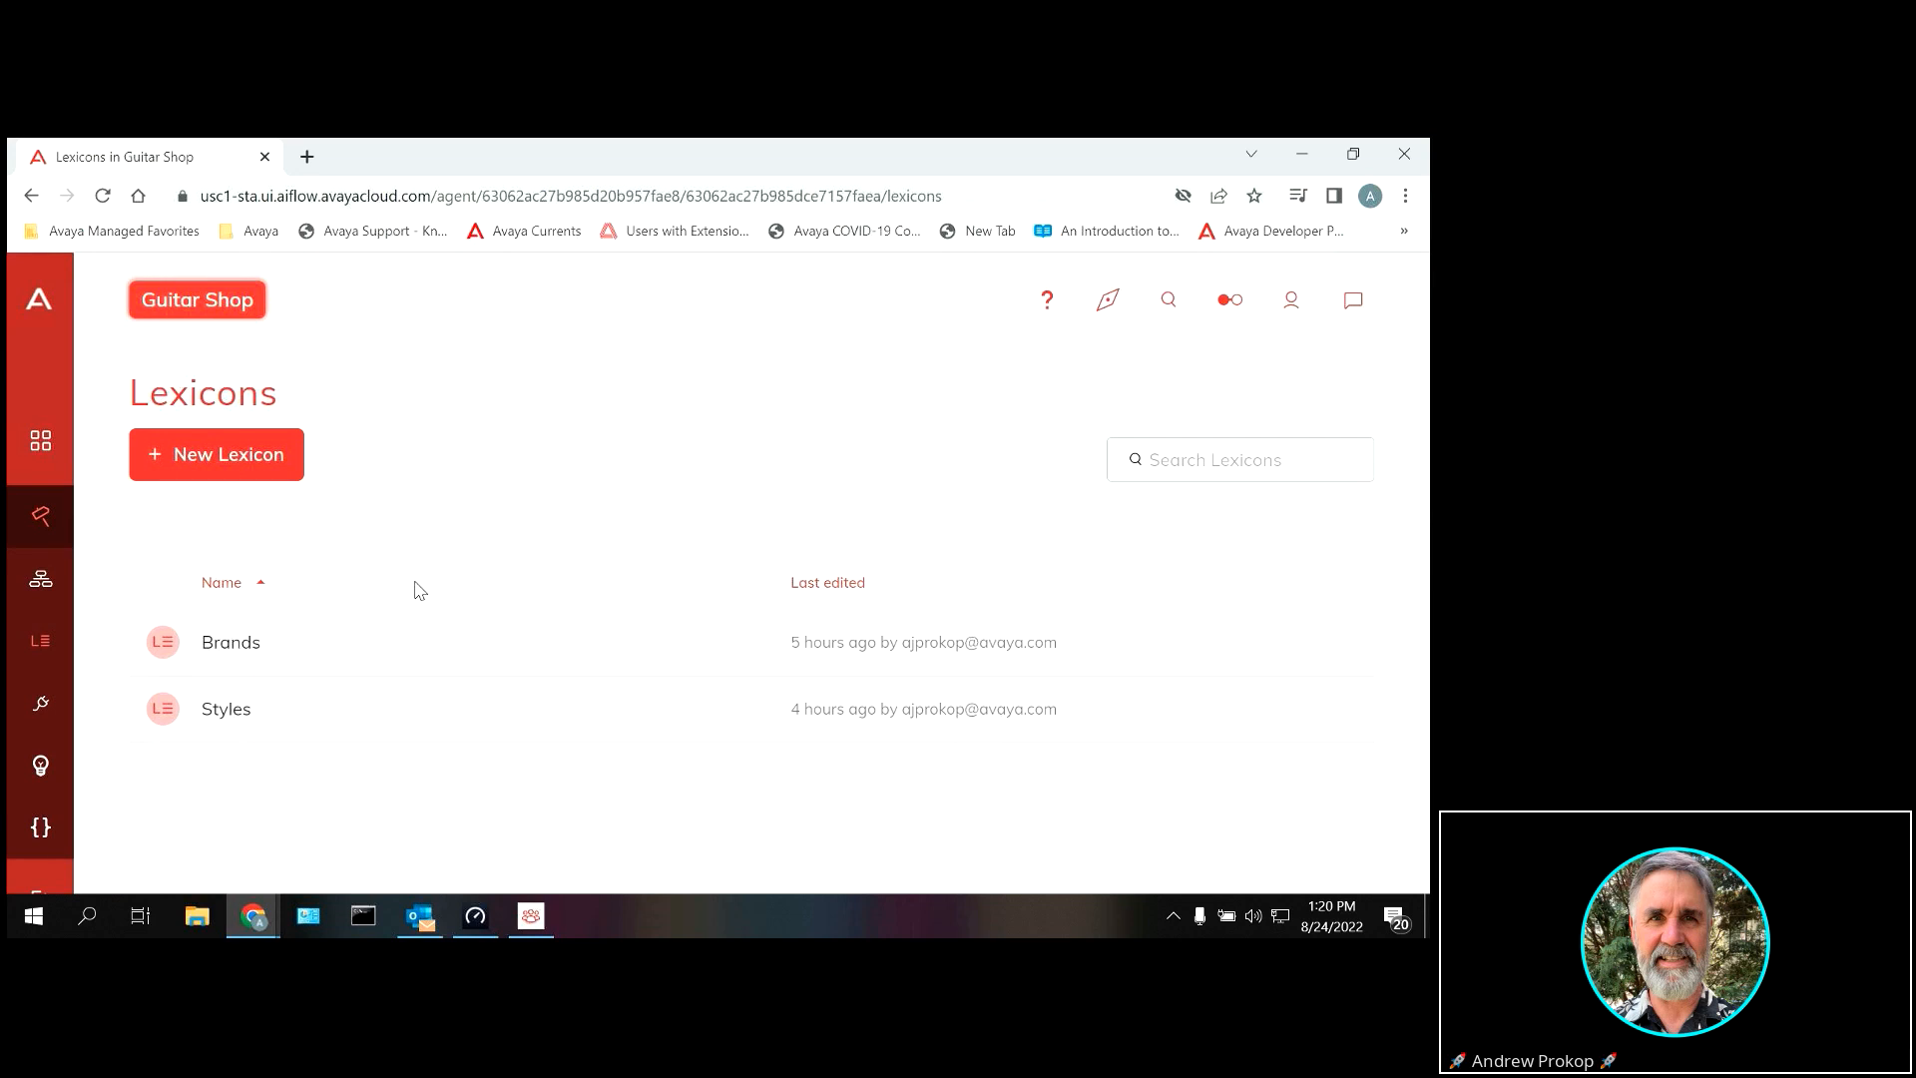
Step: Open the Brands lexicon and review its keyphrases and the slots assigned to them
click(237, 652)
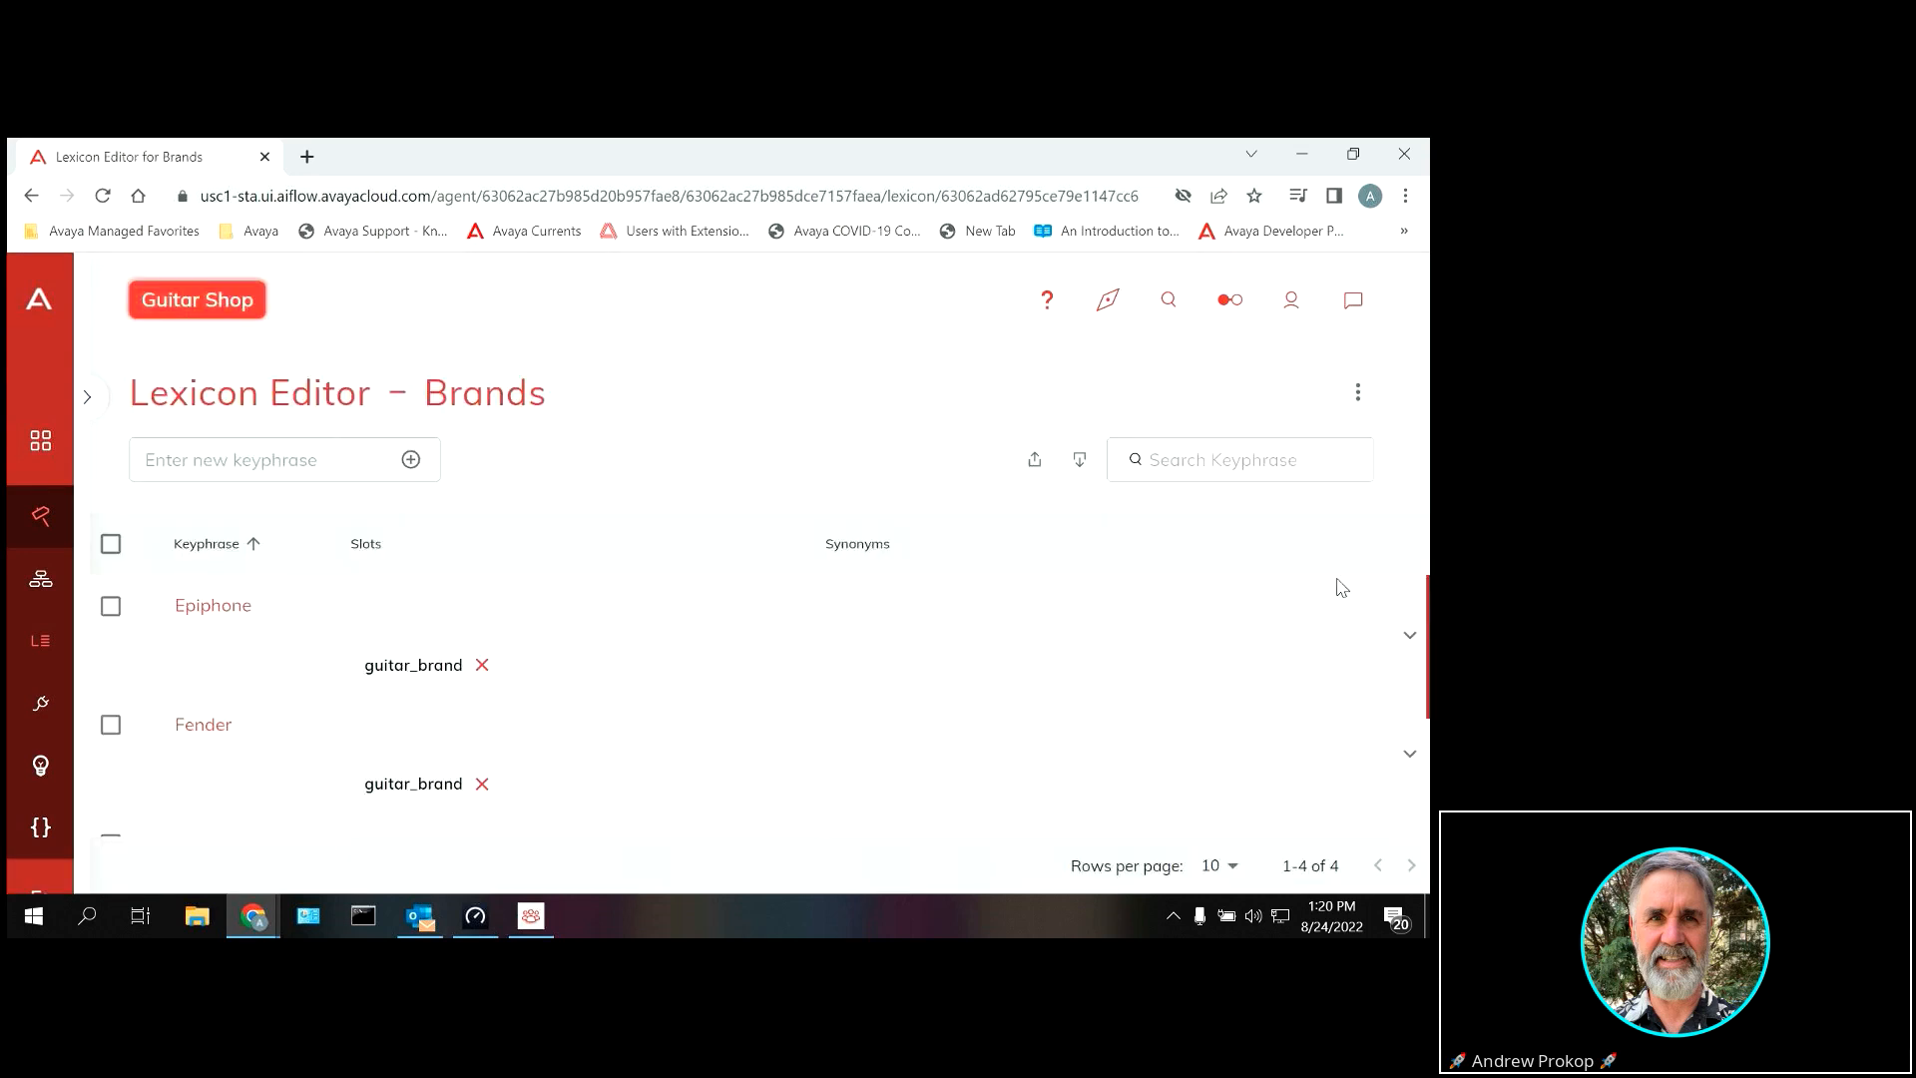
scroll(1407, 679, down, 1)
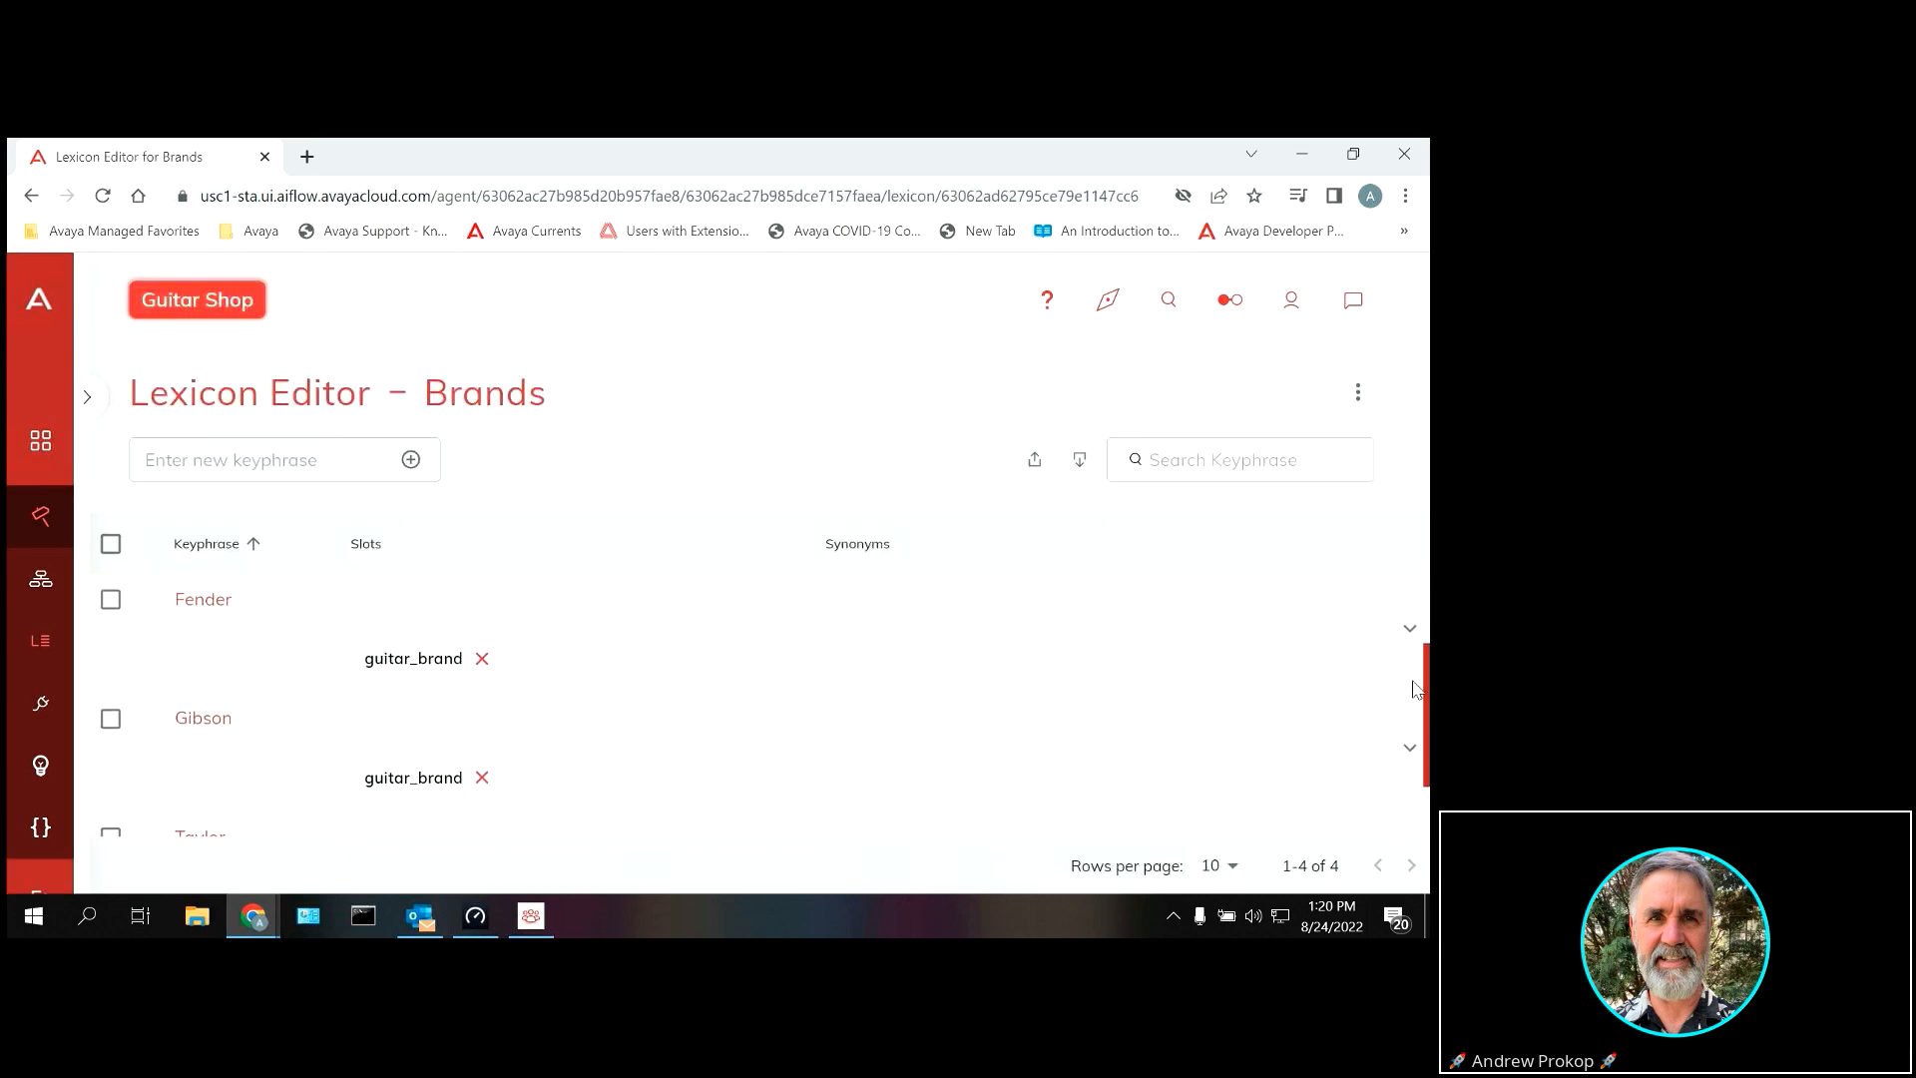
scroll(1415, 689, down, 1)
scroll(1404, 755, up, 2)
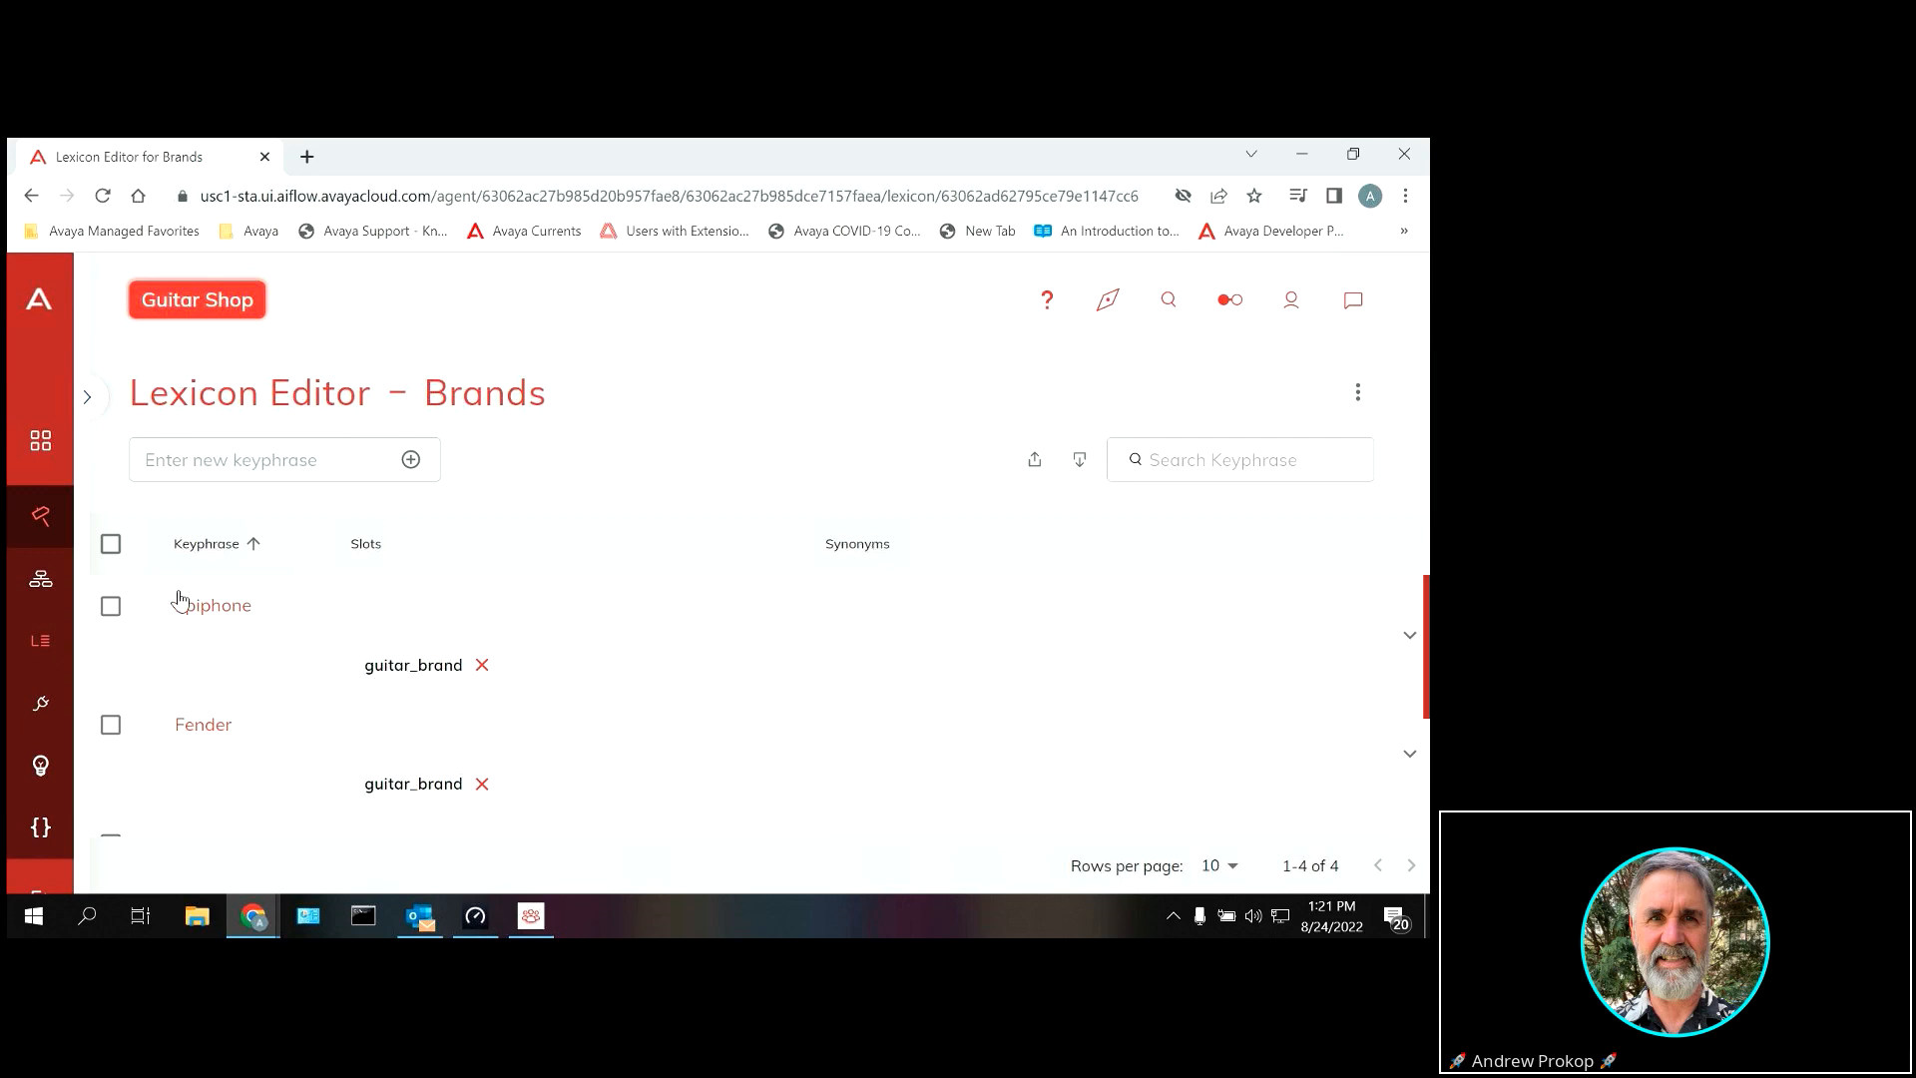
scroll(1416, 809, down, 2)
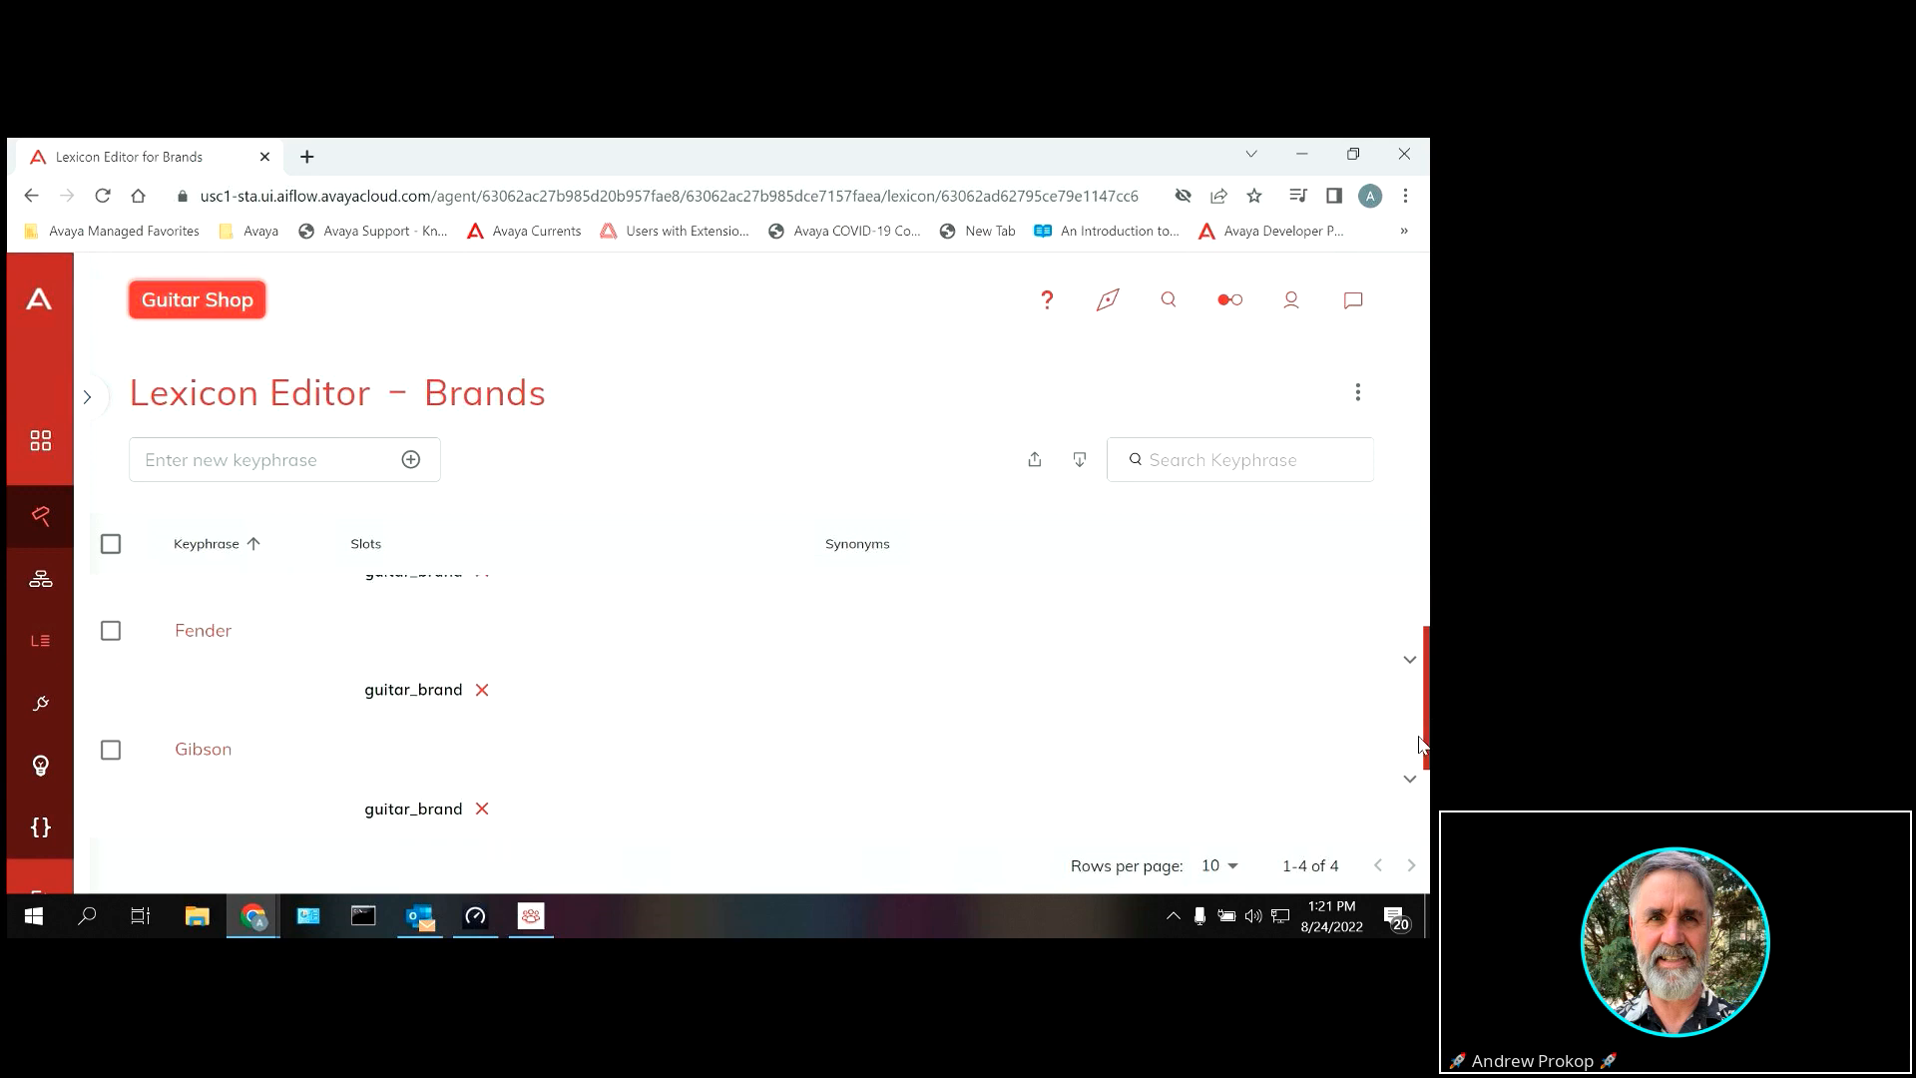
scroll(1415, 809, up, 2)
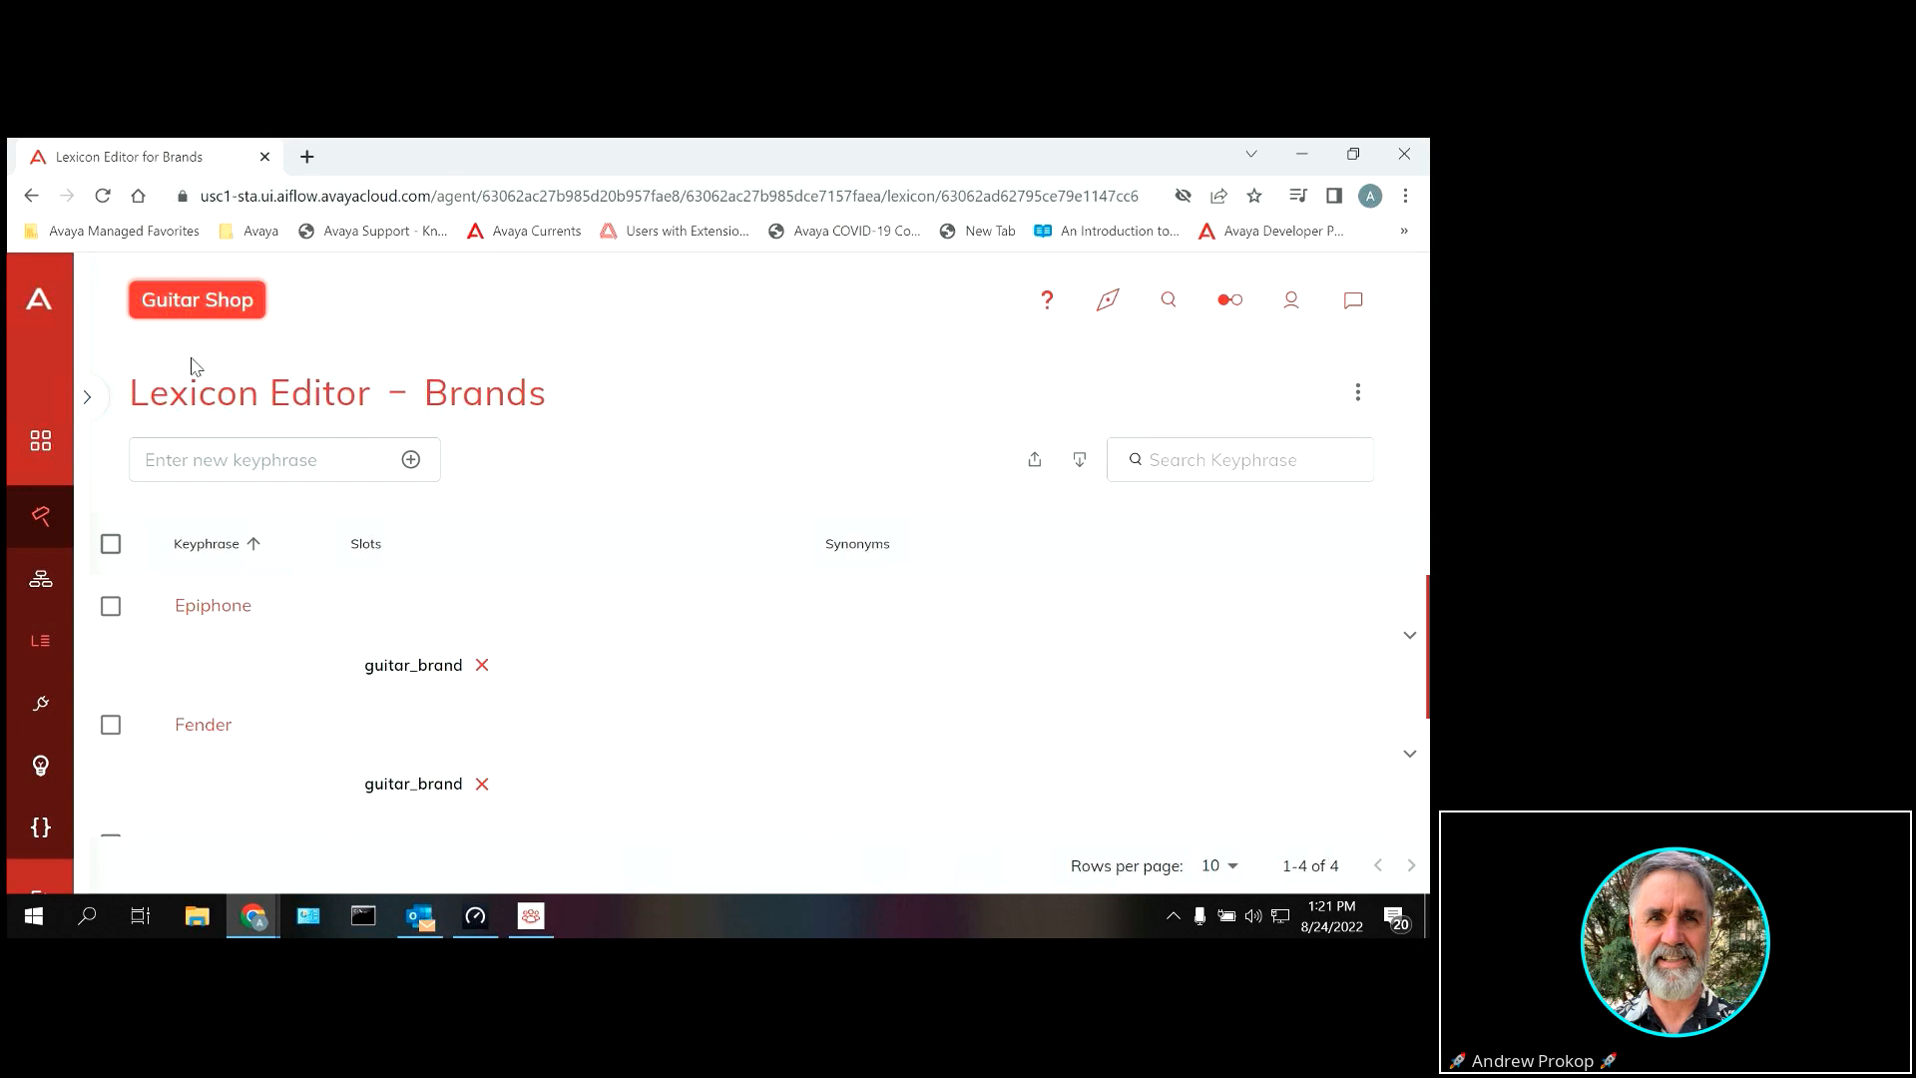
Step: Return to the lexicon list, open the Styles lexicon and review its keyphrases and slots
click(33, 196)
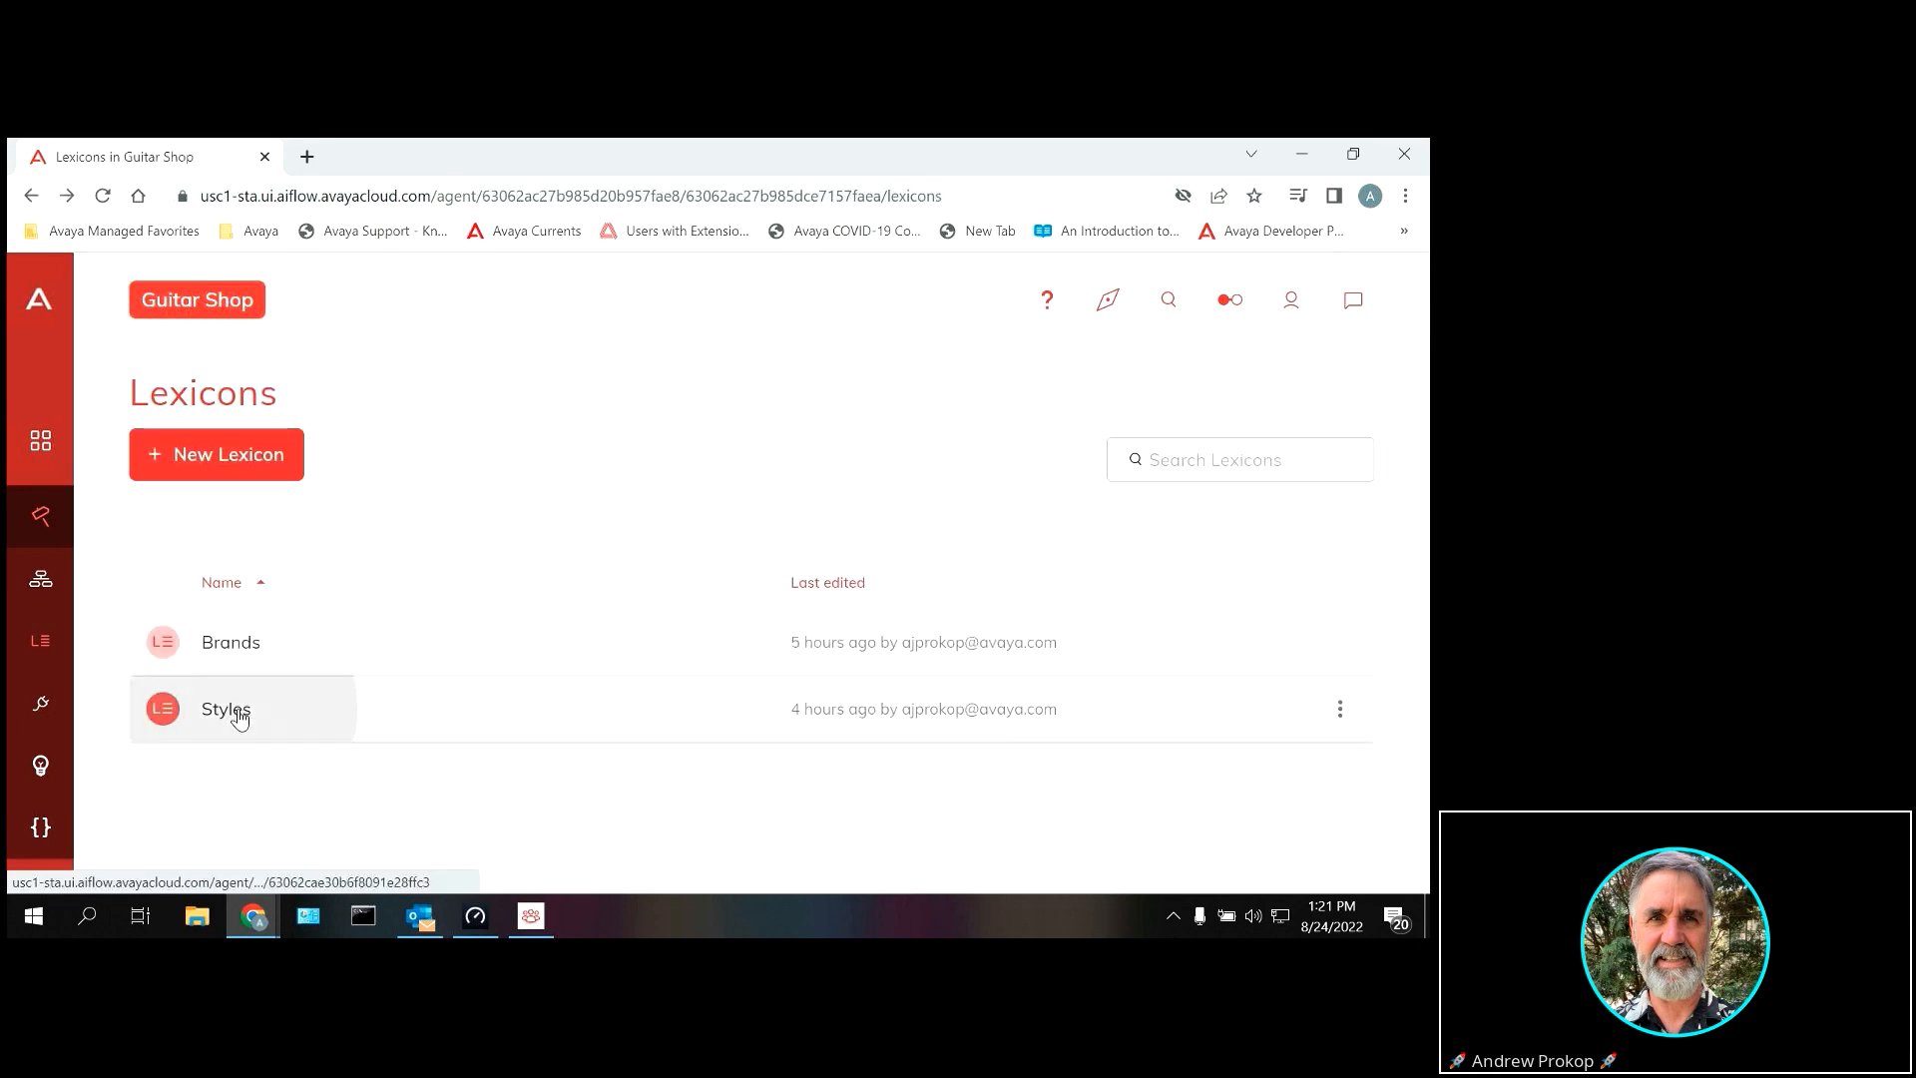
click(226, 710)
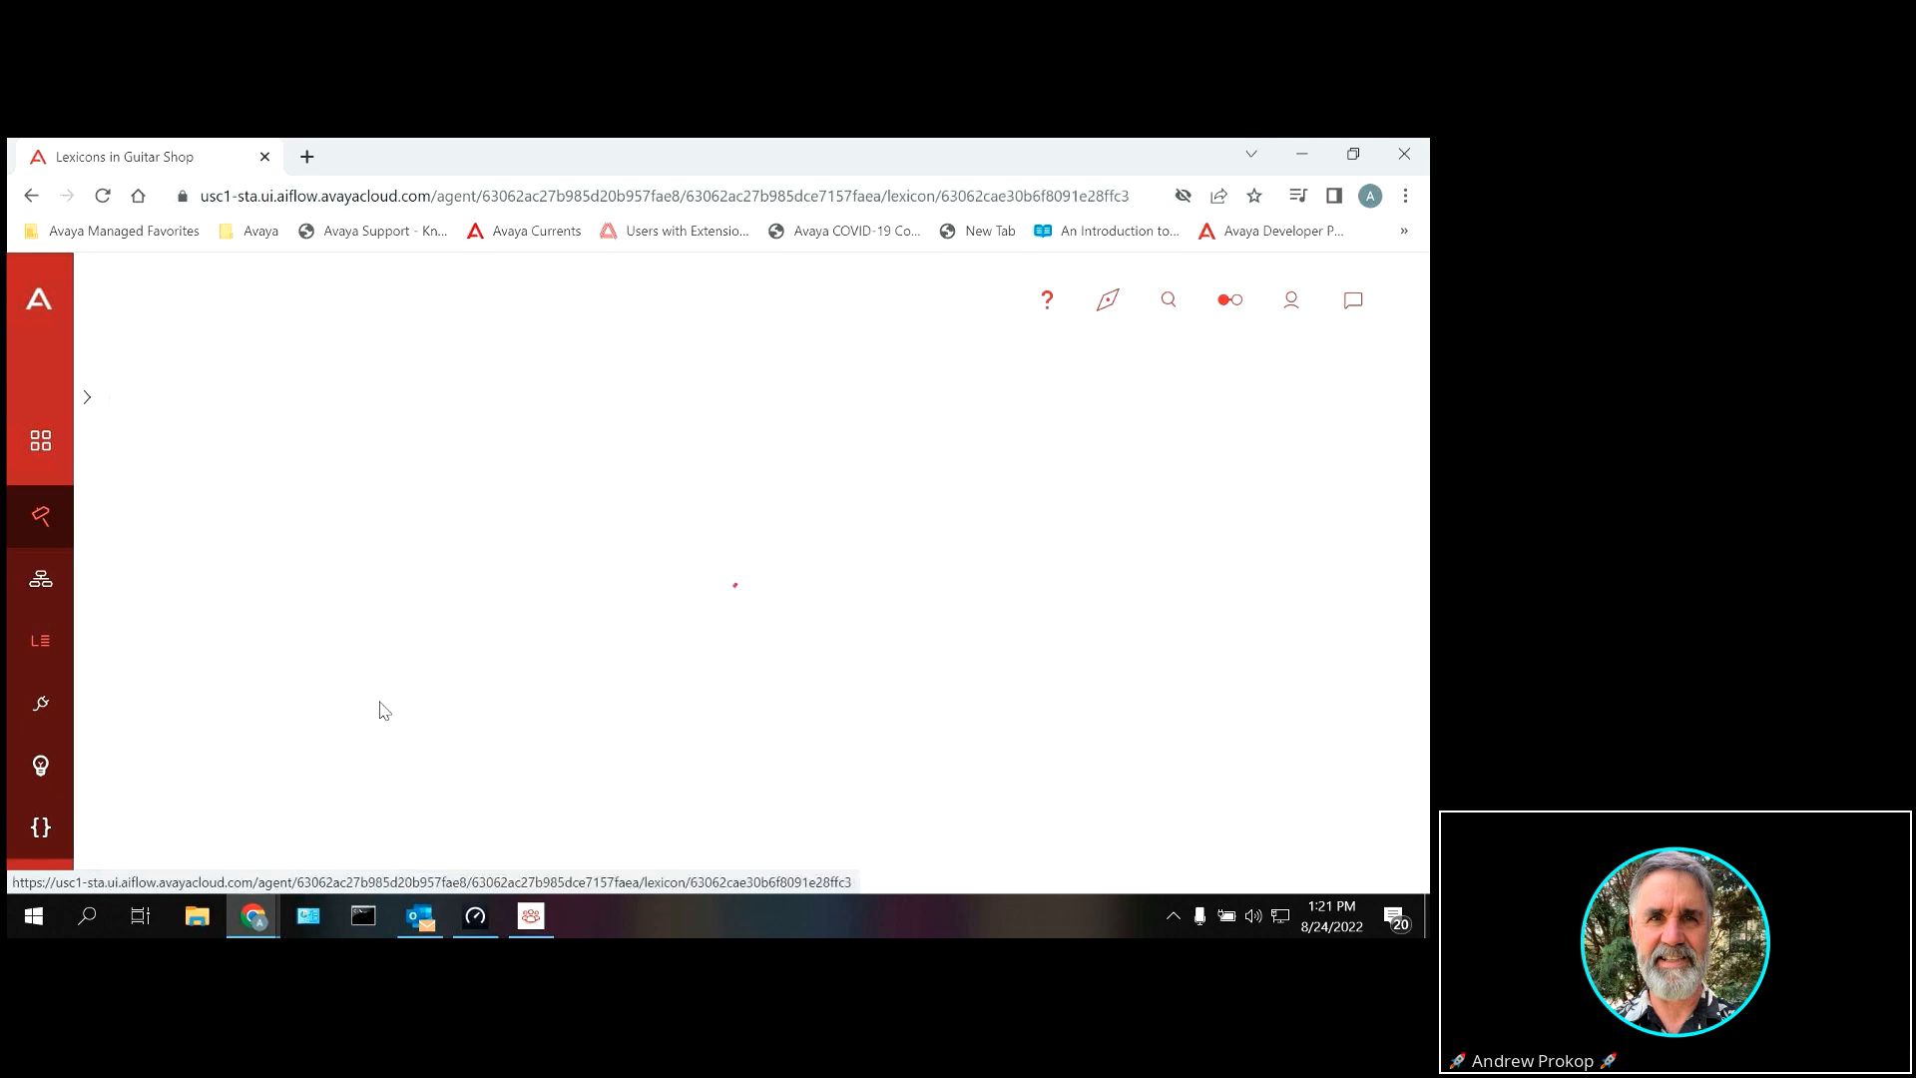
scroll(1414, 635, down, 1)
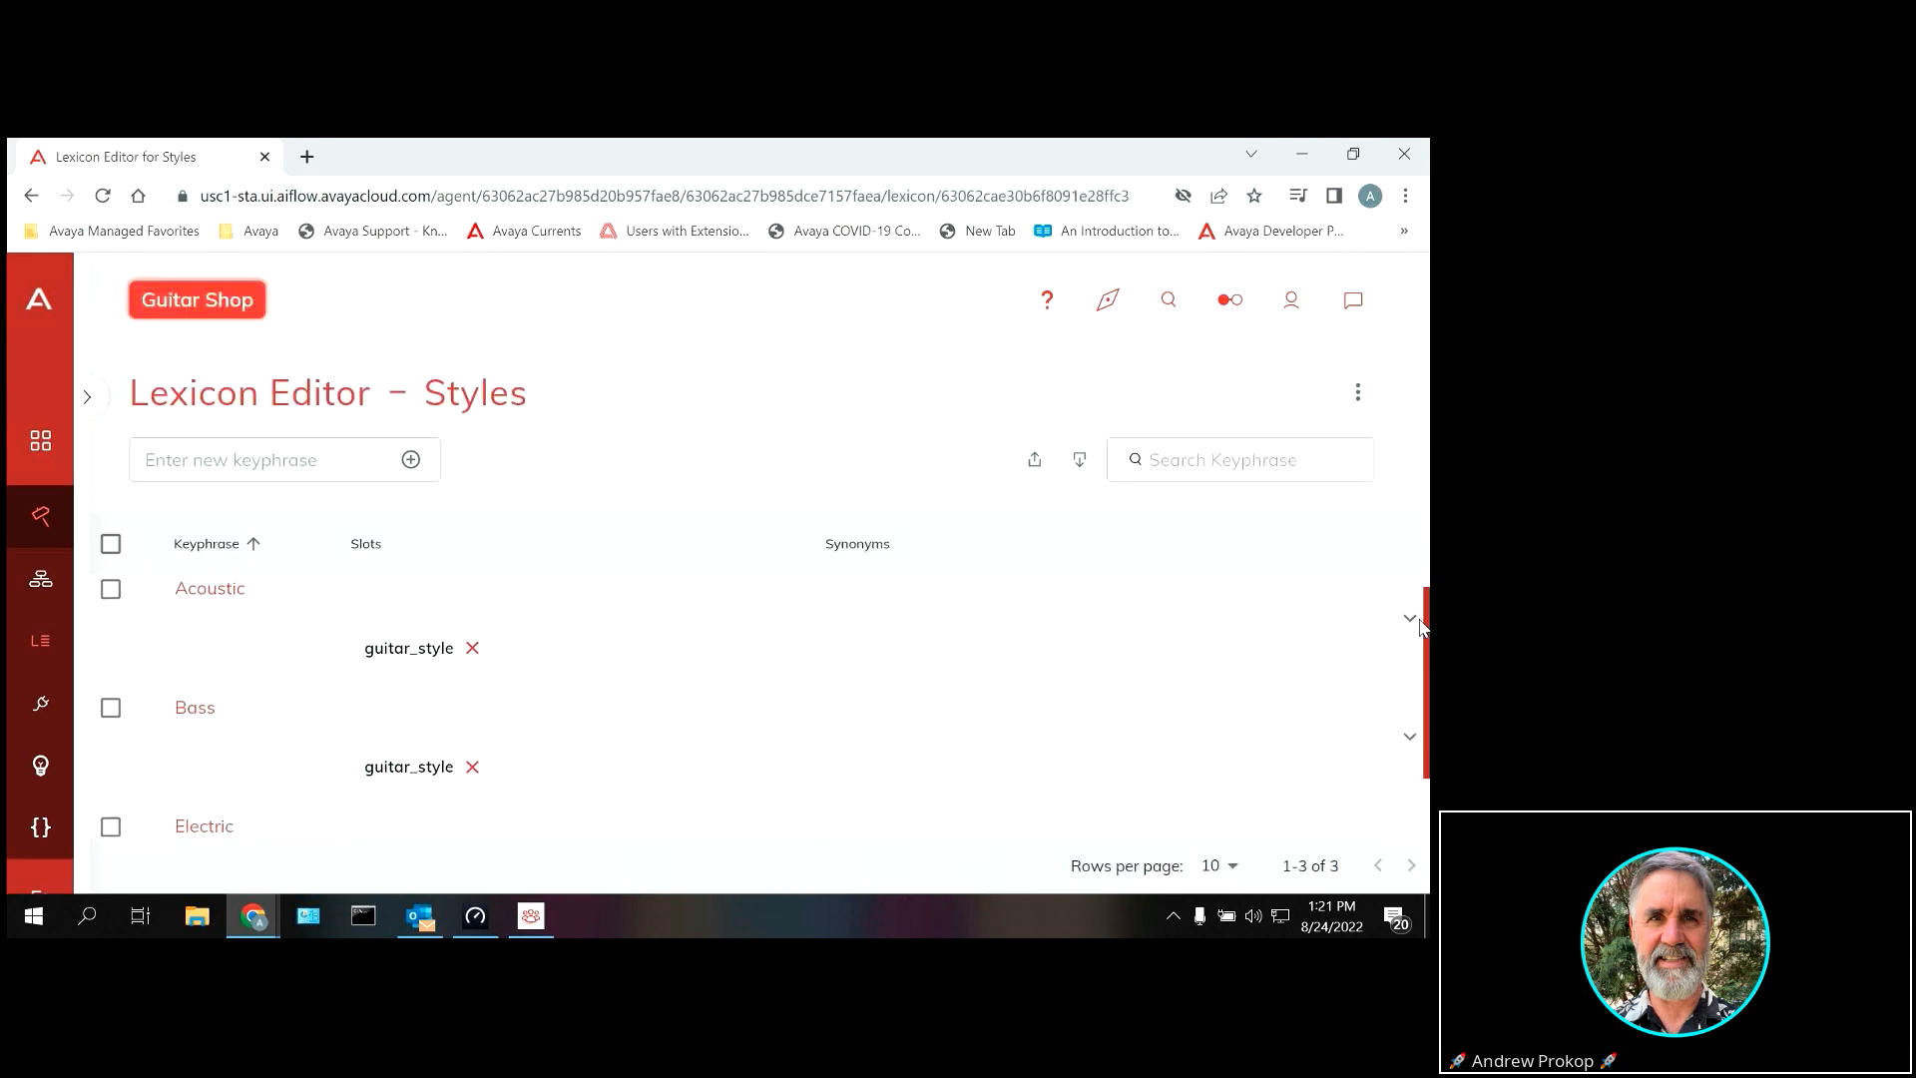
drag(1425, 621, 445, 693)
mouse_move(1425, 655)
mouse_down()
mouse_move(1425, 718)
mouse_move(1426, 624)
mouse_up()
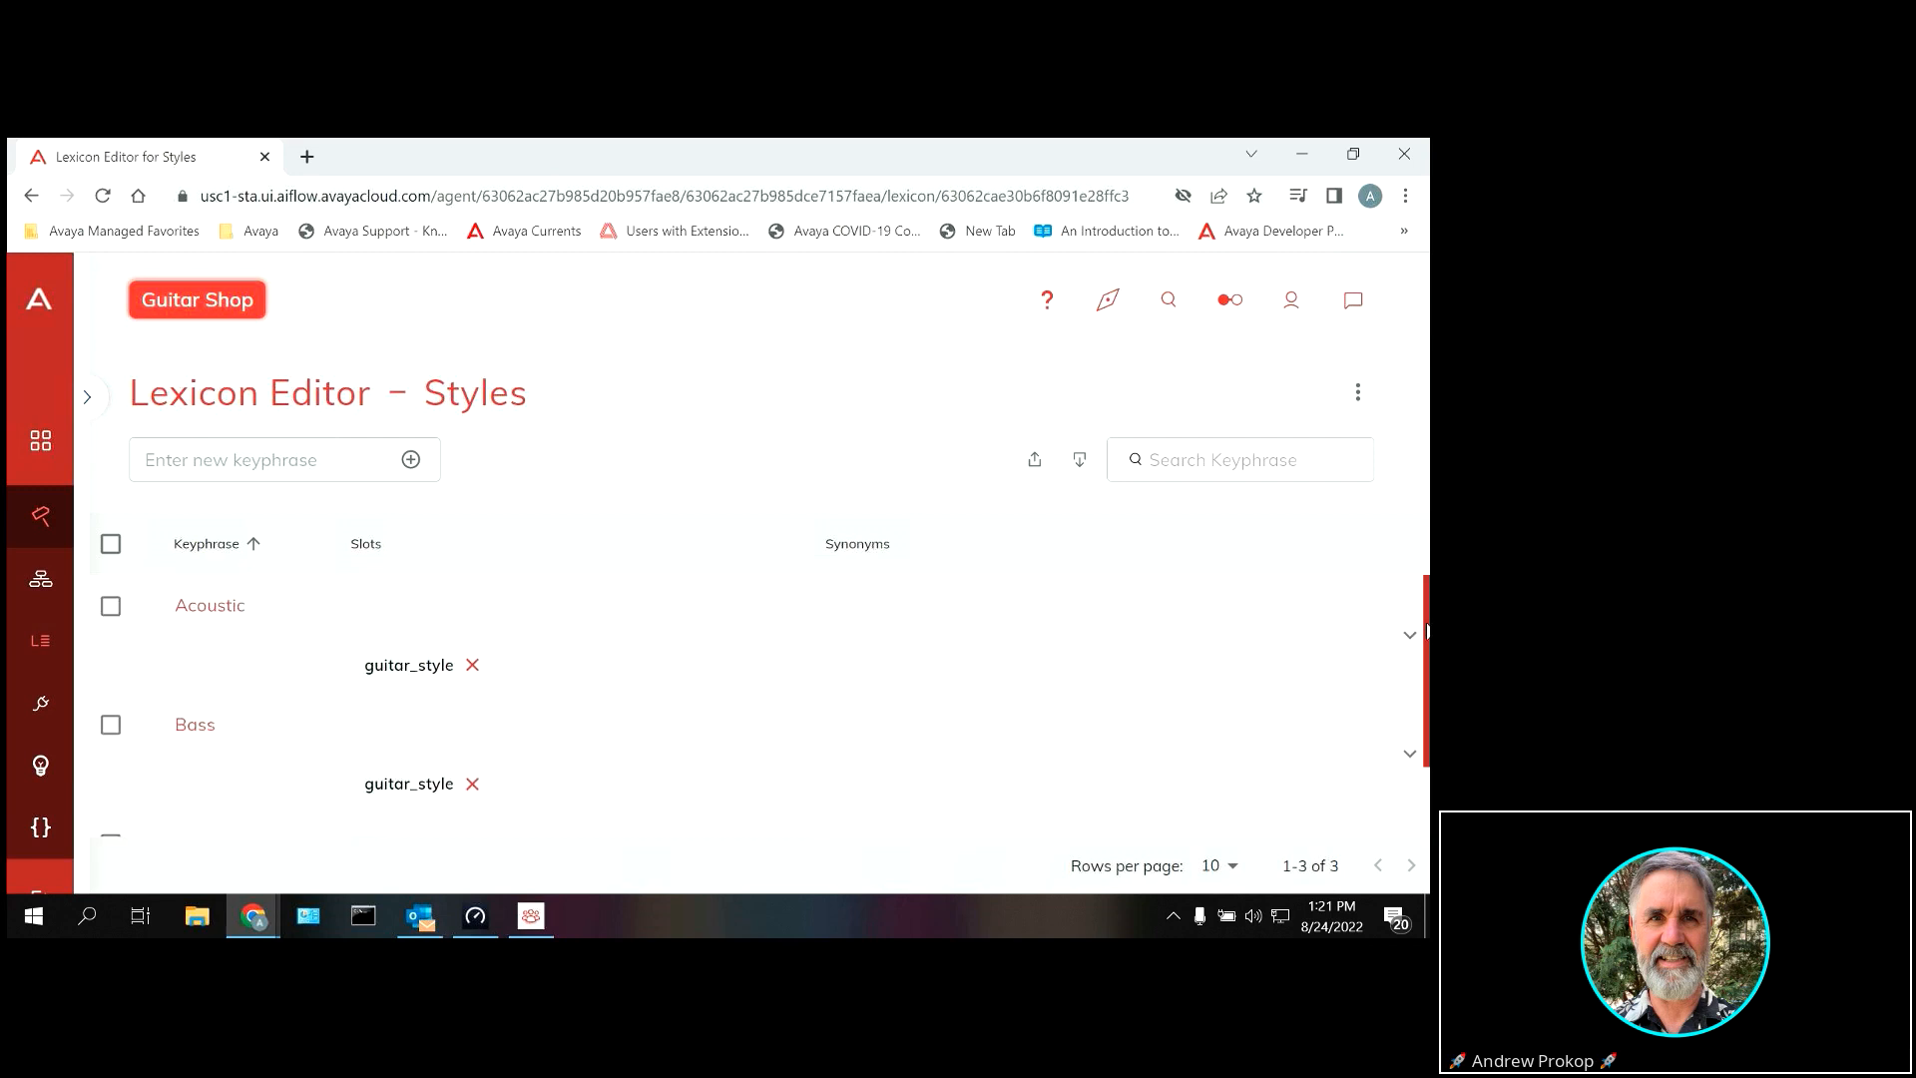
Step: Leave the Styles lexicon, open the agent's Main flow and examine its chart from the Start node down
click(33, 196)
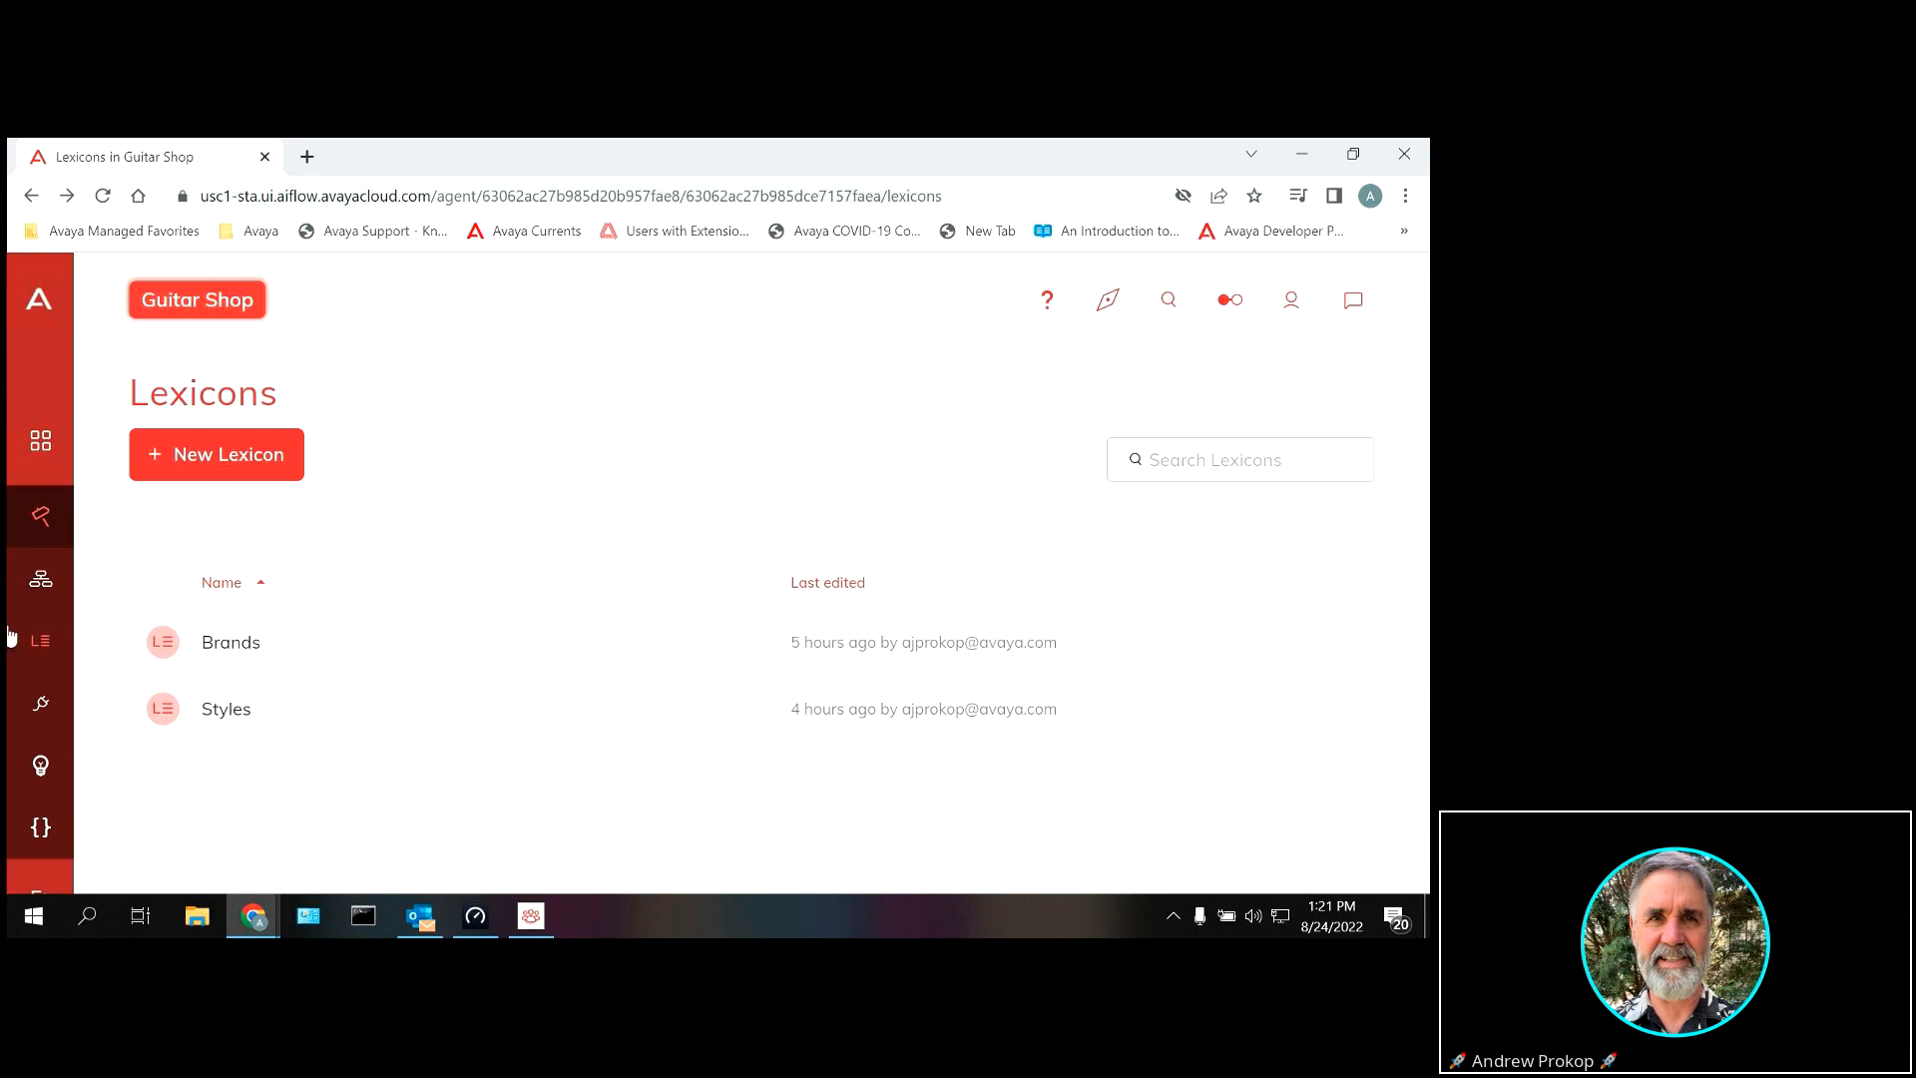
mouse_move(137, 522)
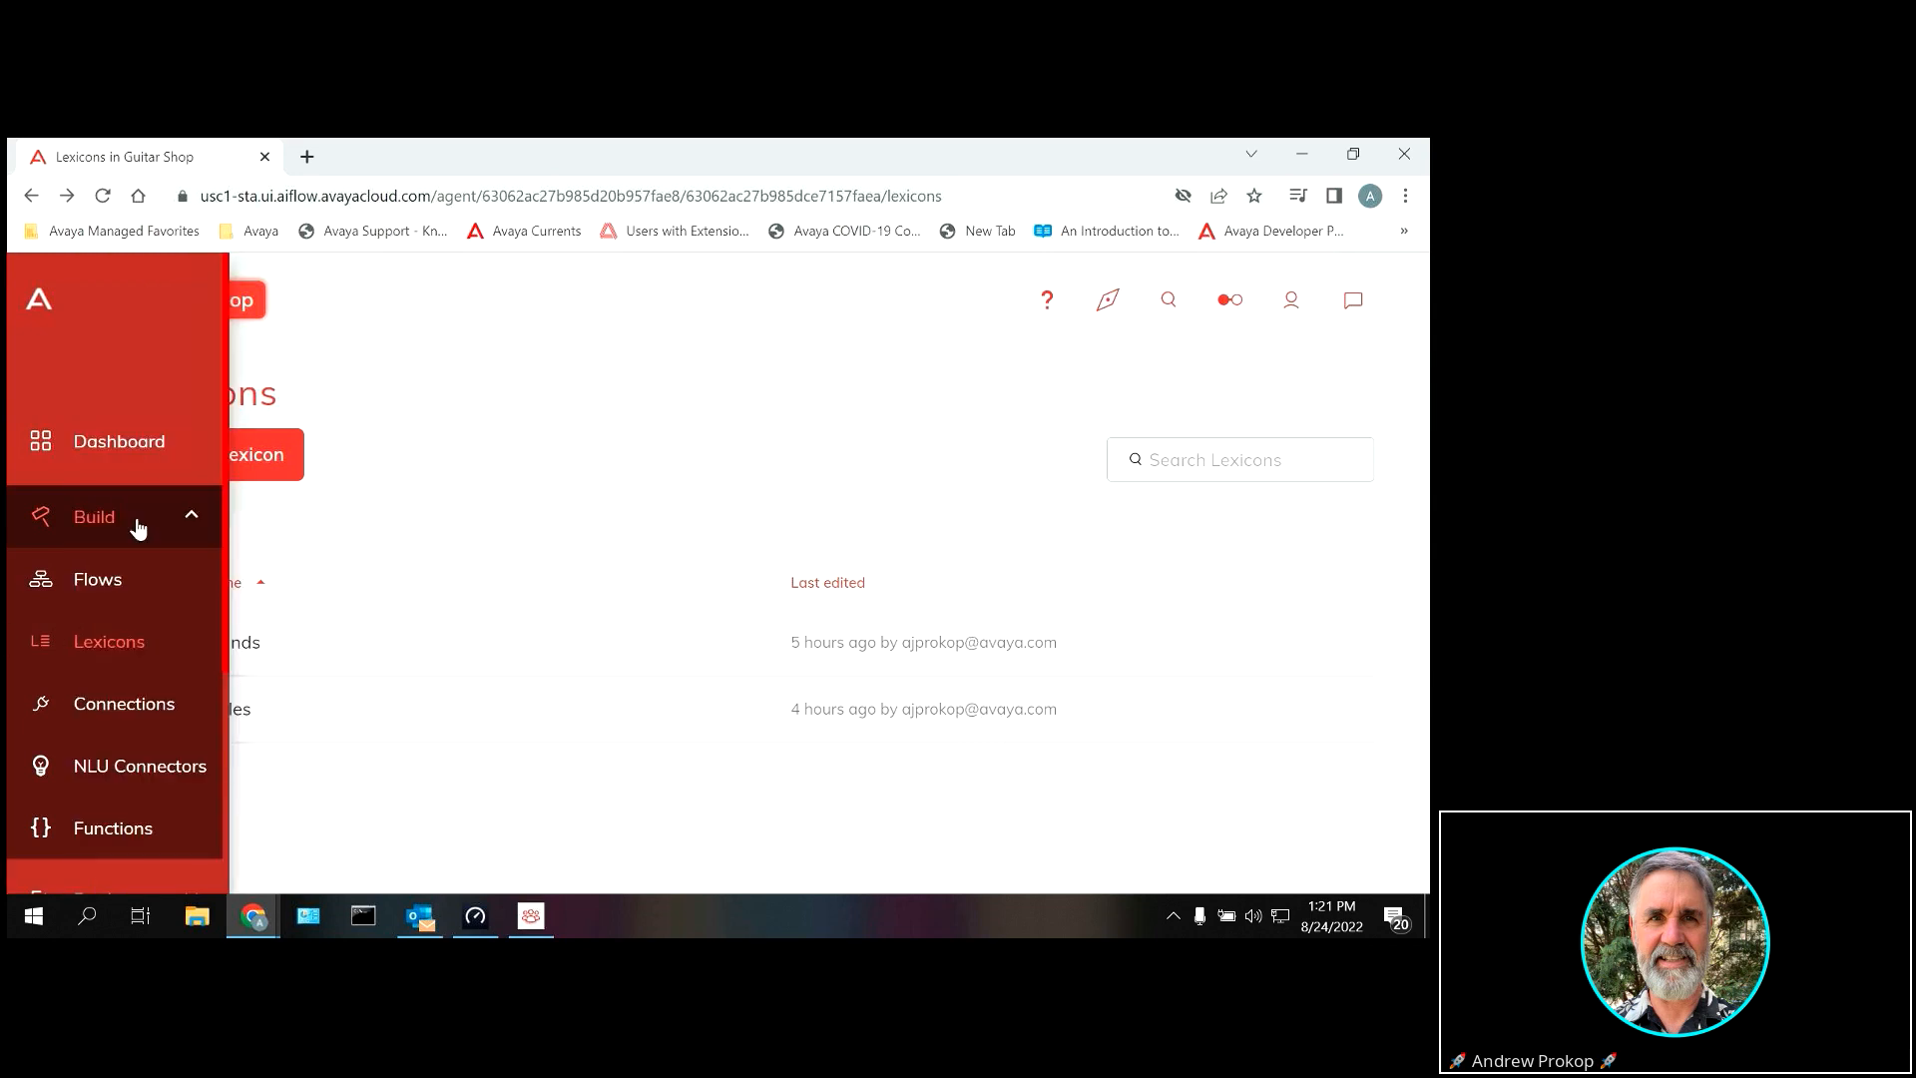
click(98, 583)
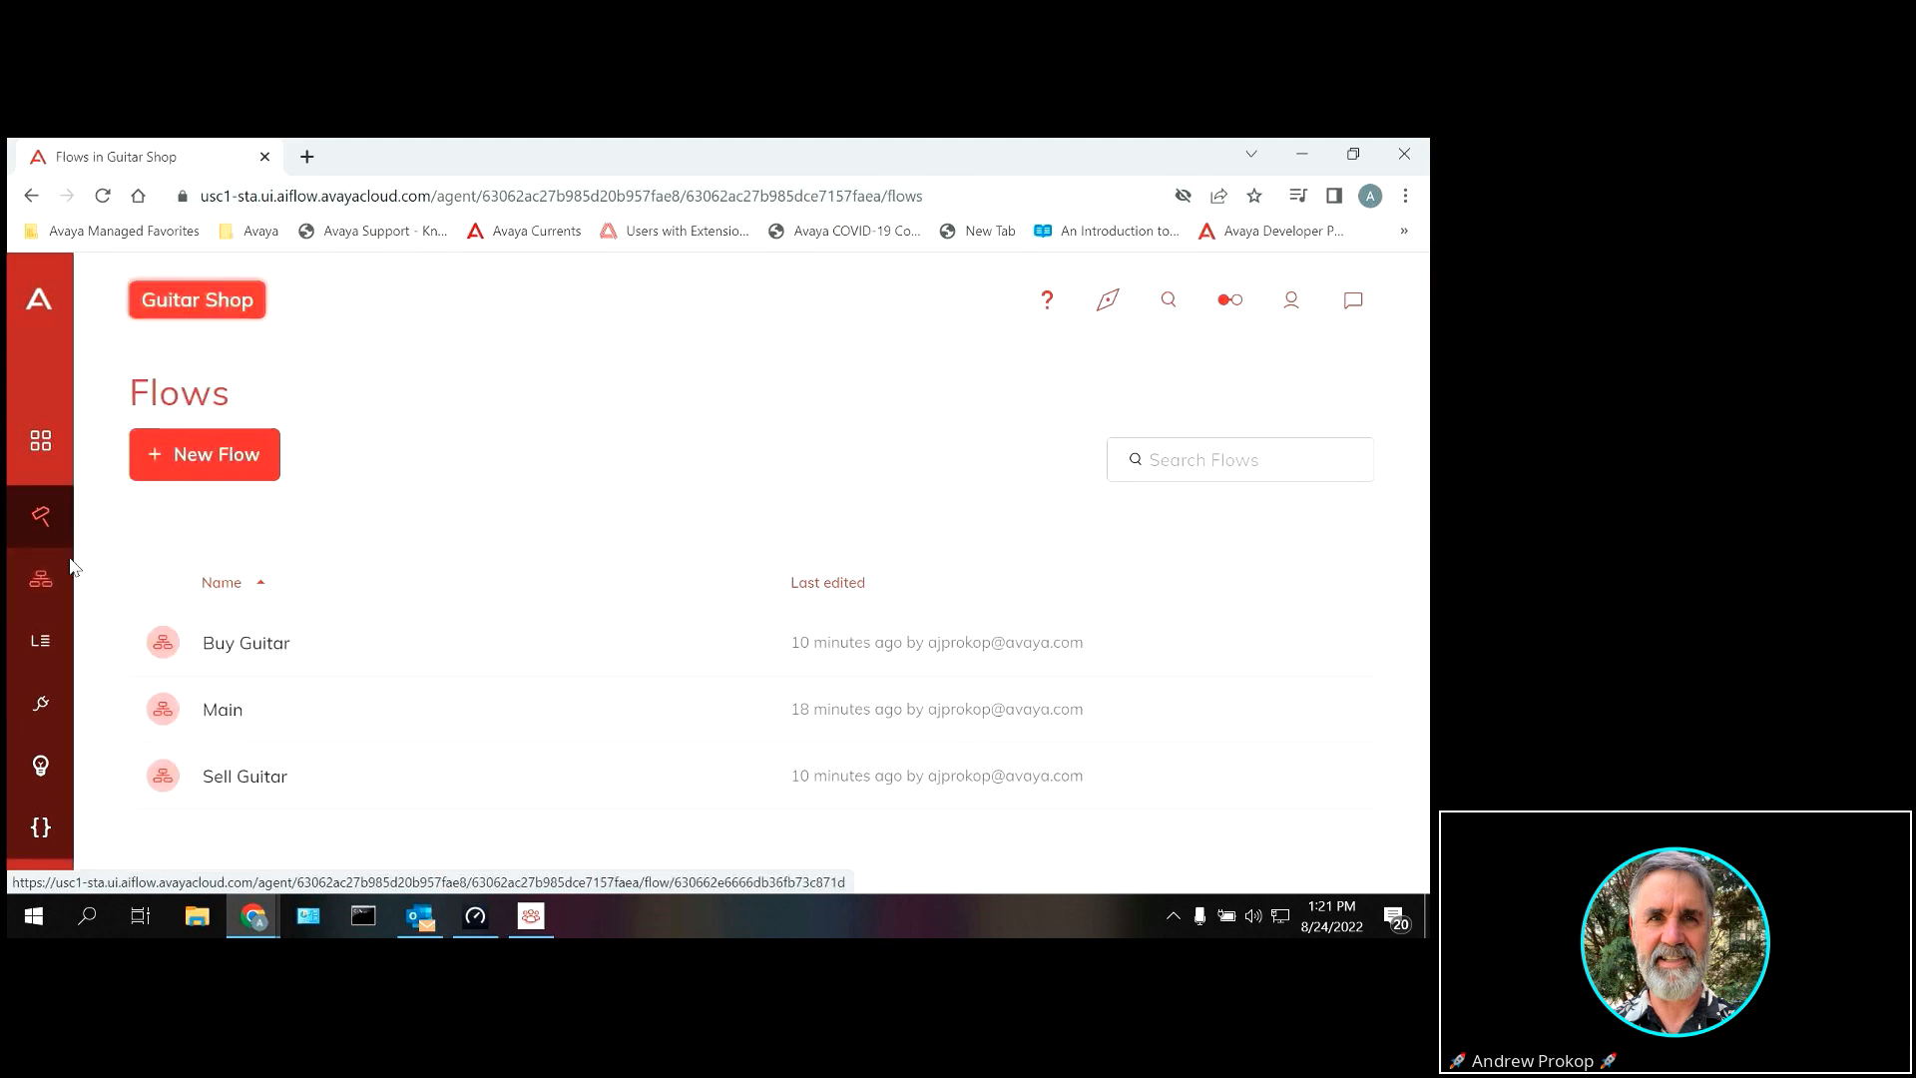
mouse_move(87, 576)
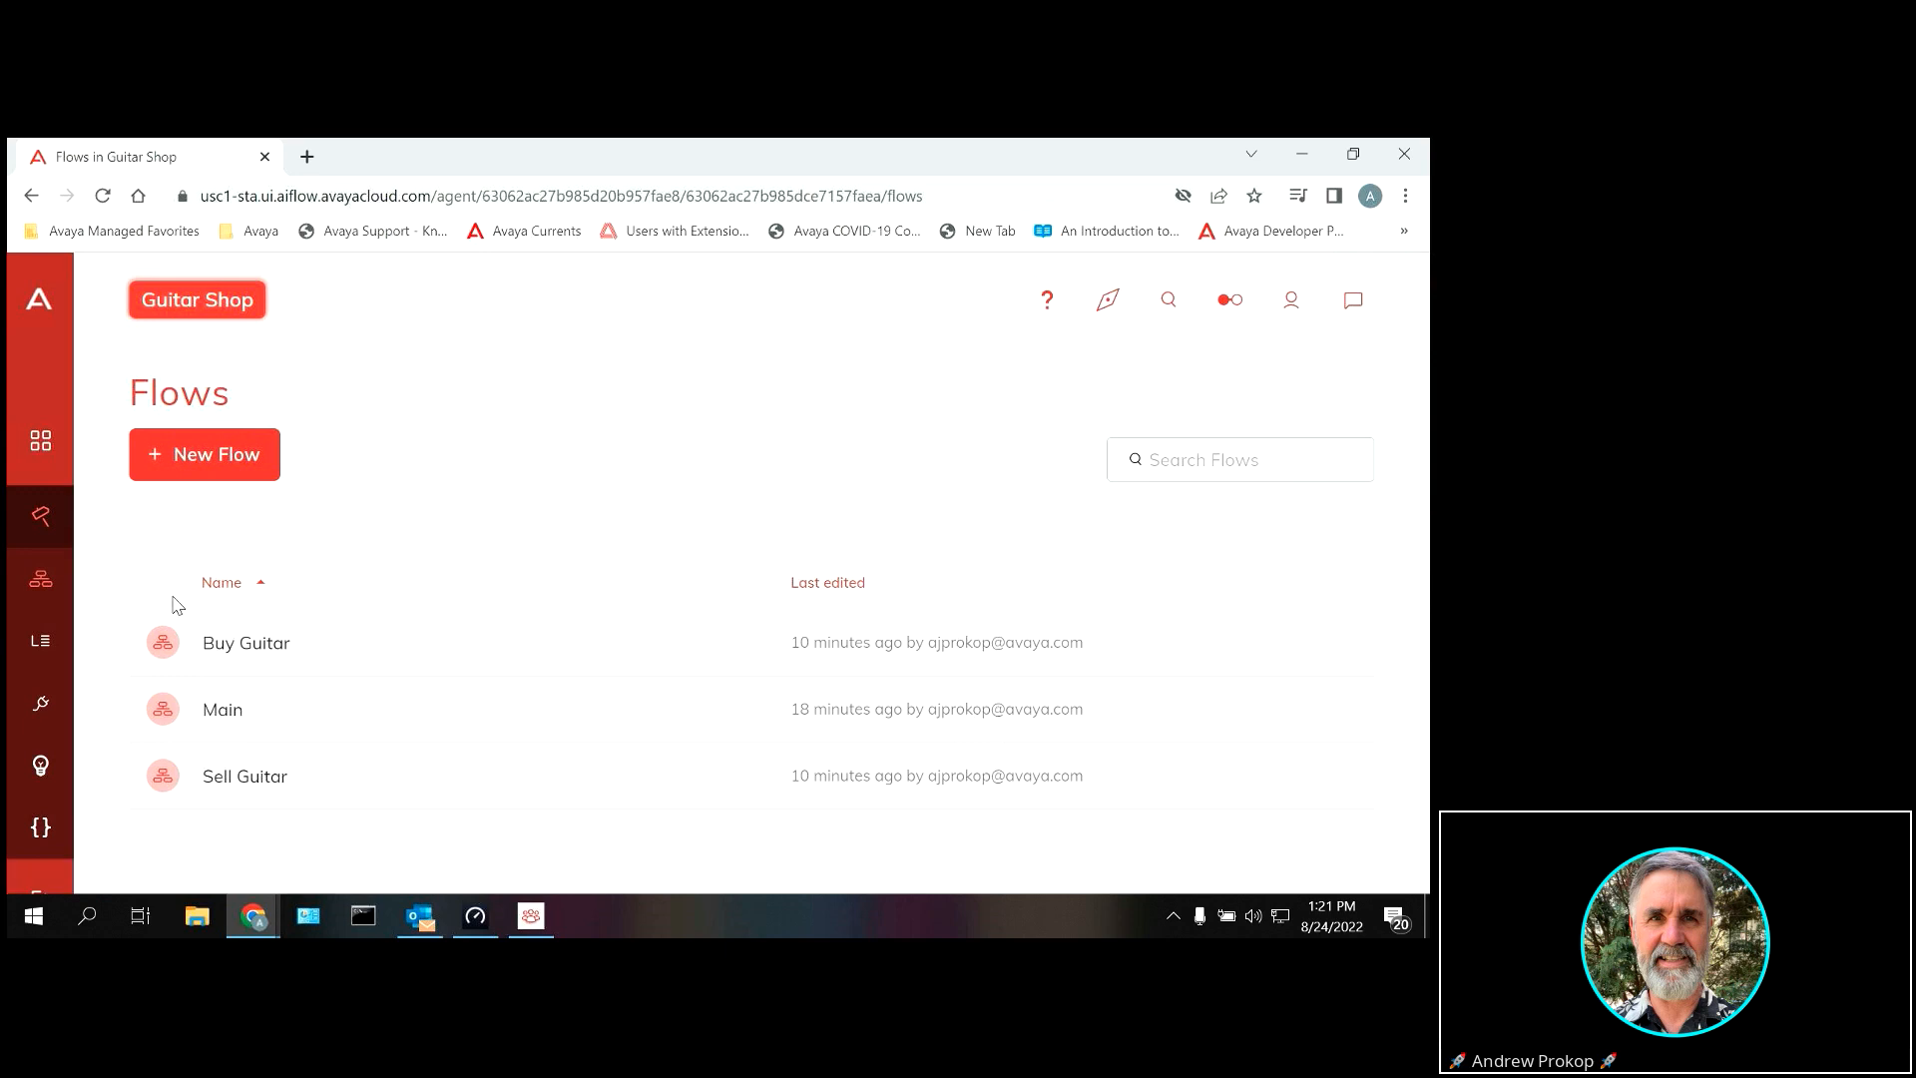
click(288, 725)
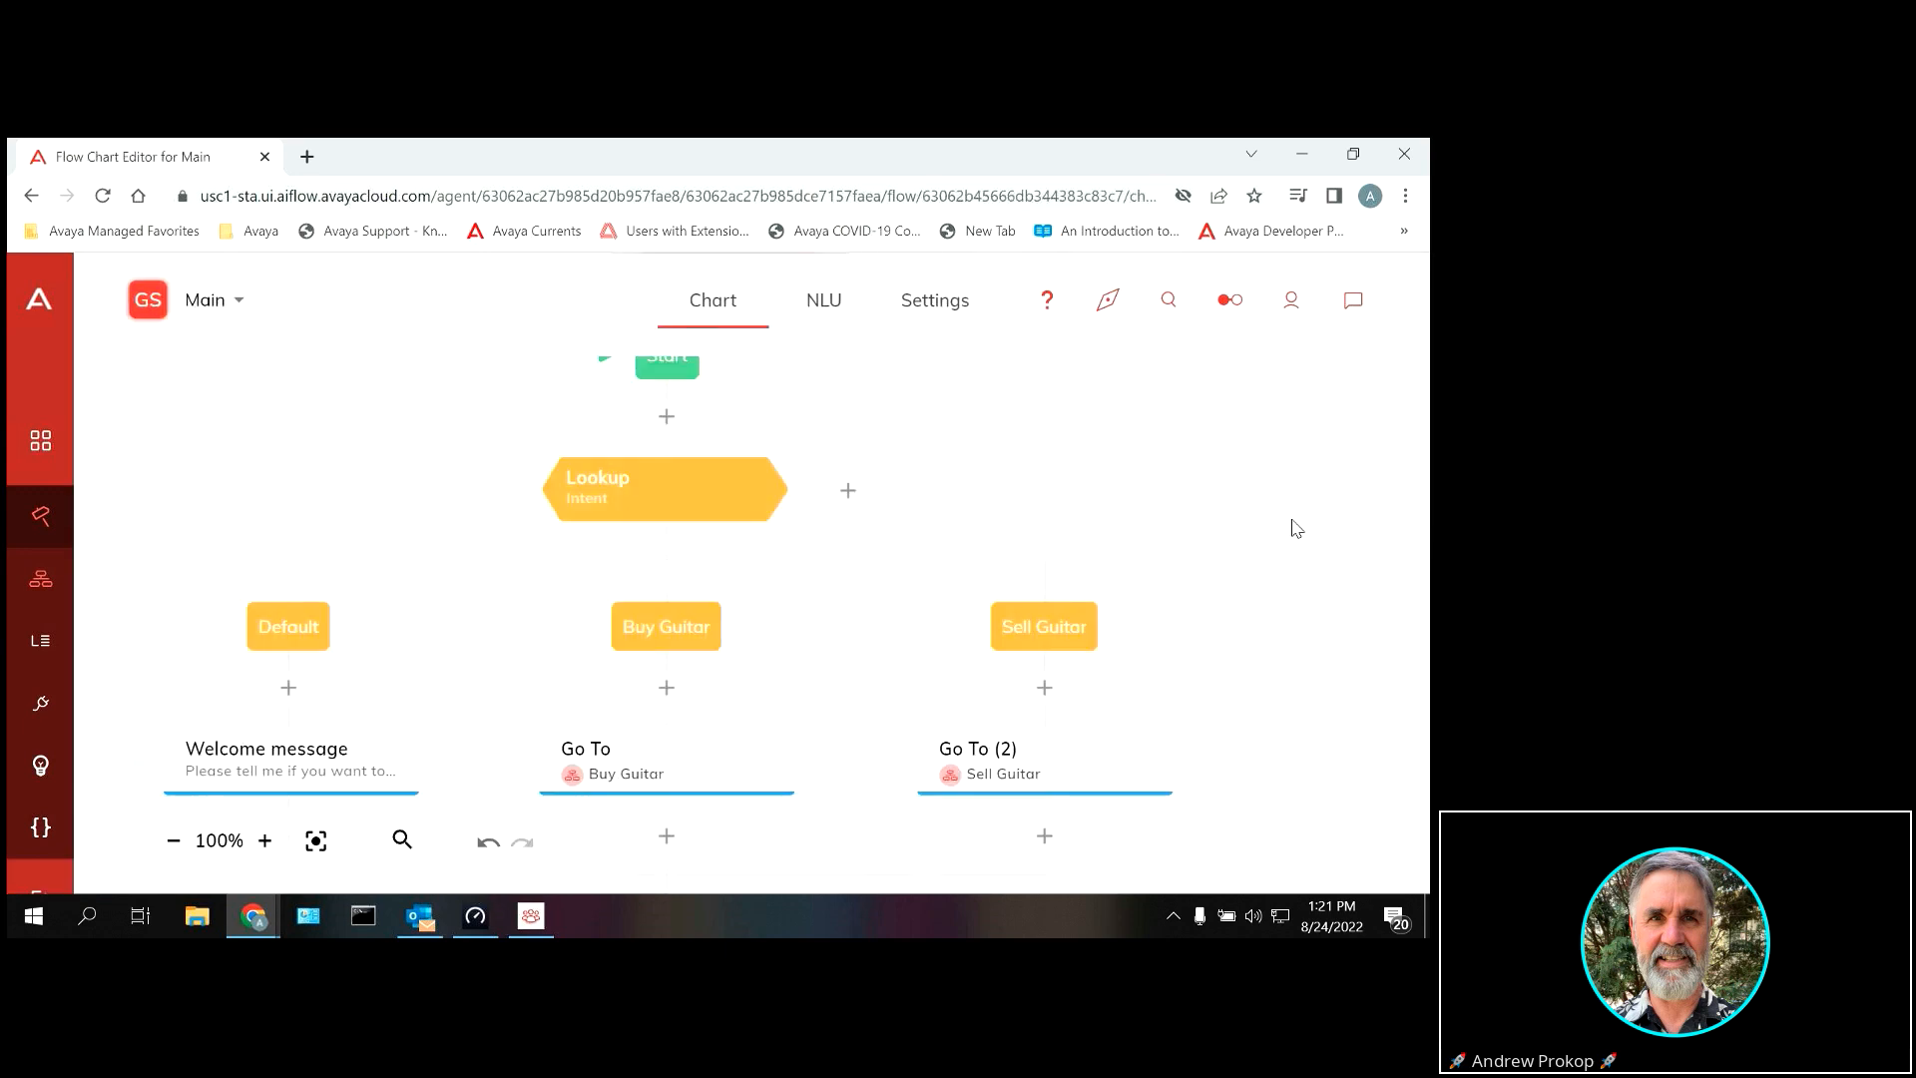
drag(1257, 425, 1207, 579)
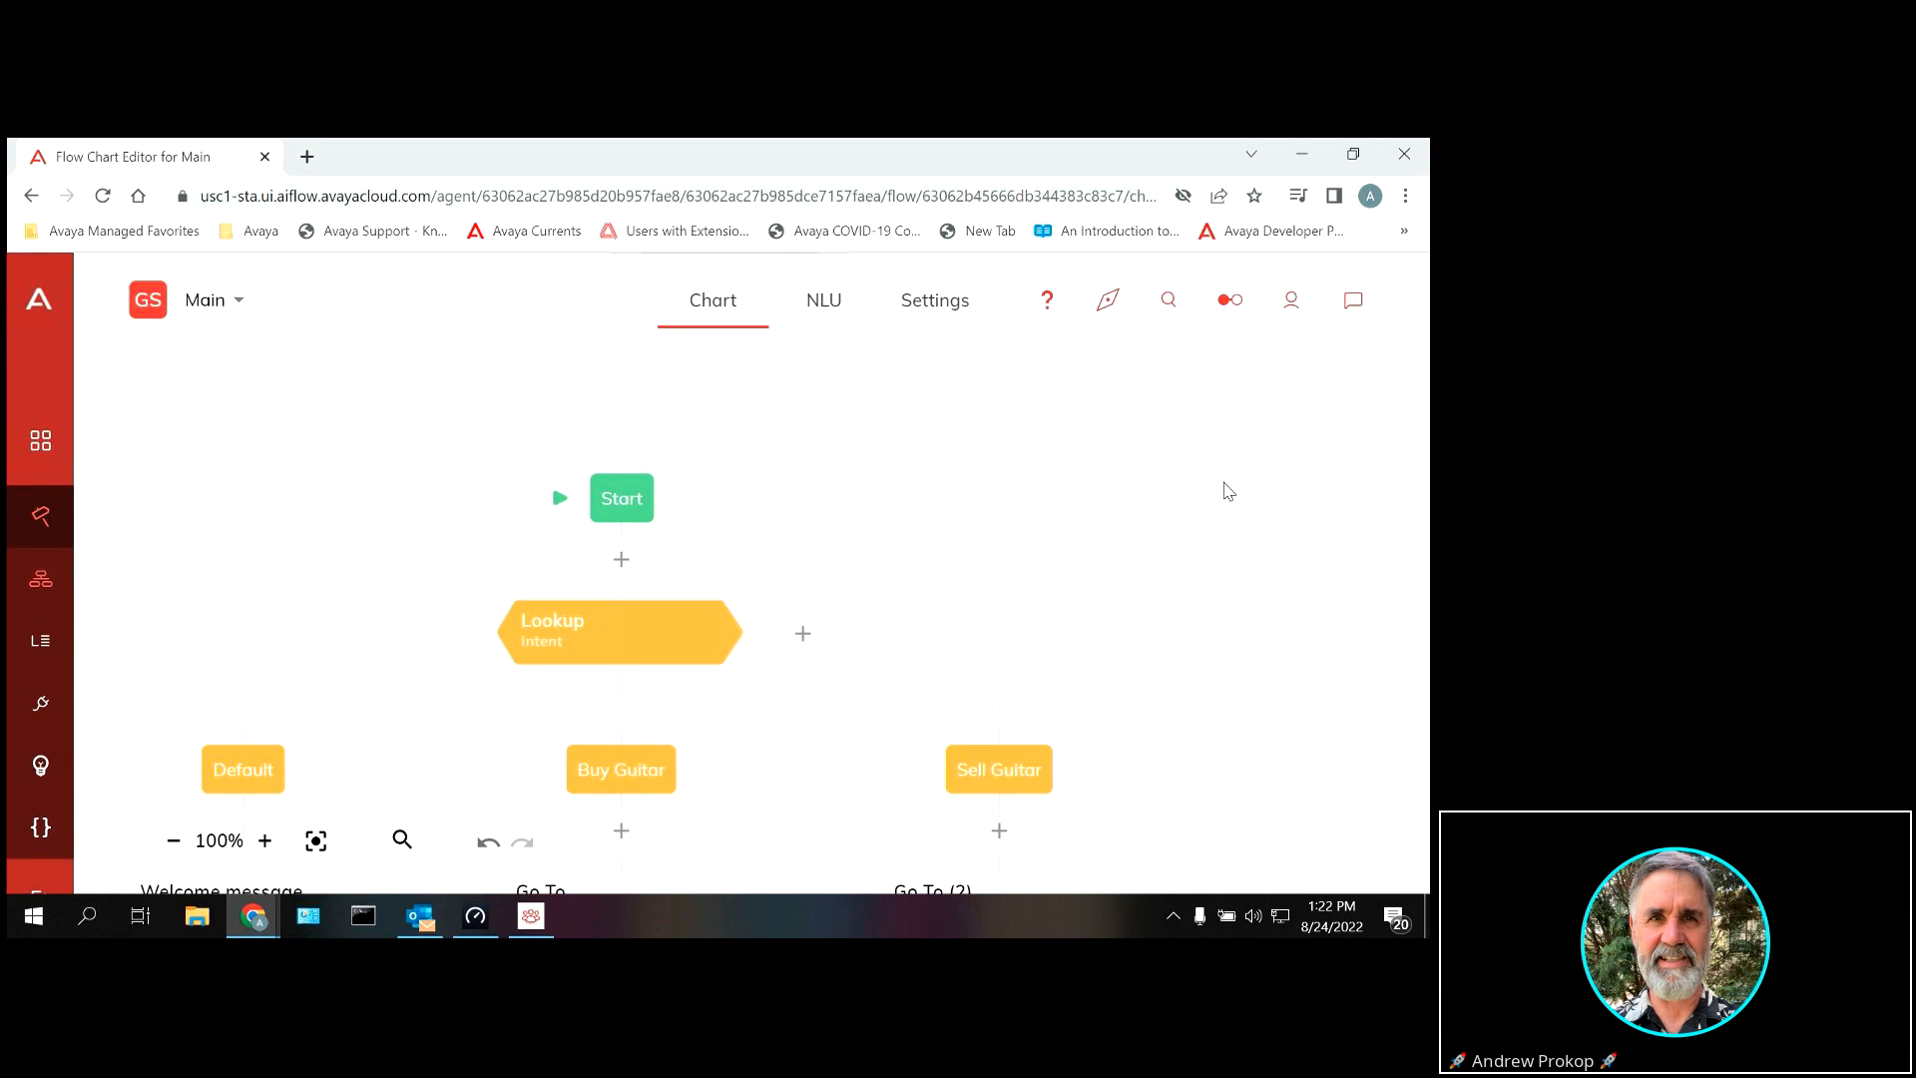
Step: Go to the agent's flow list and create a new flow named xxx
mouse_move(51, 505)
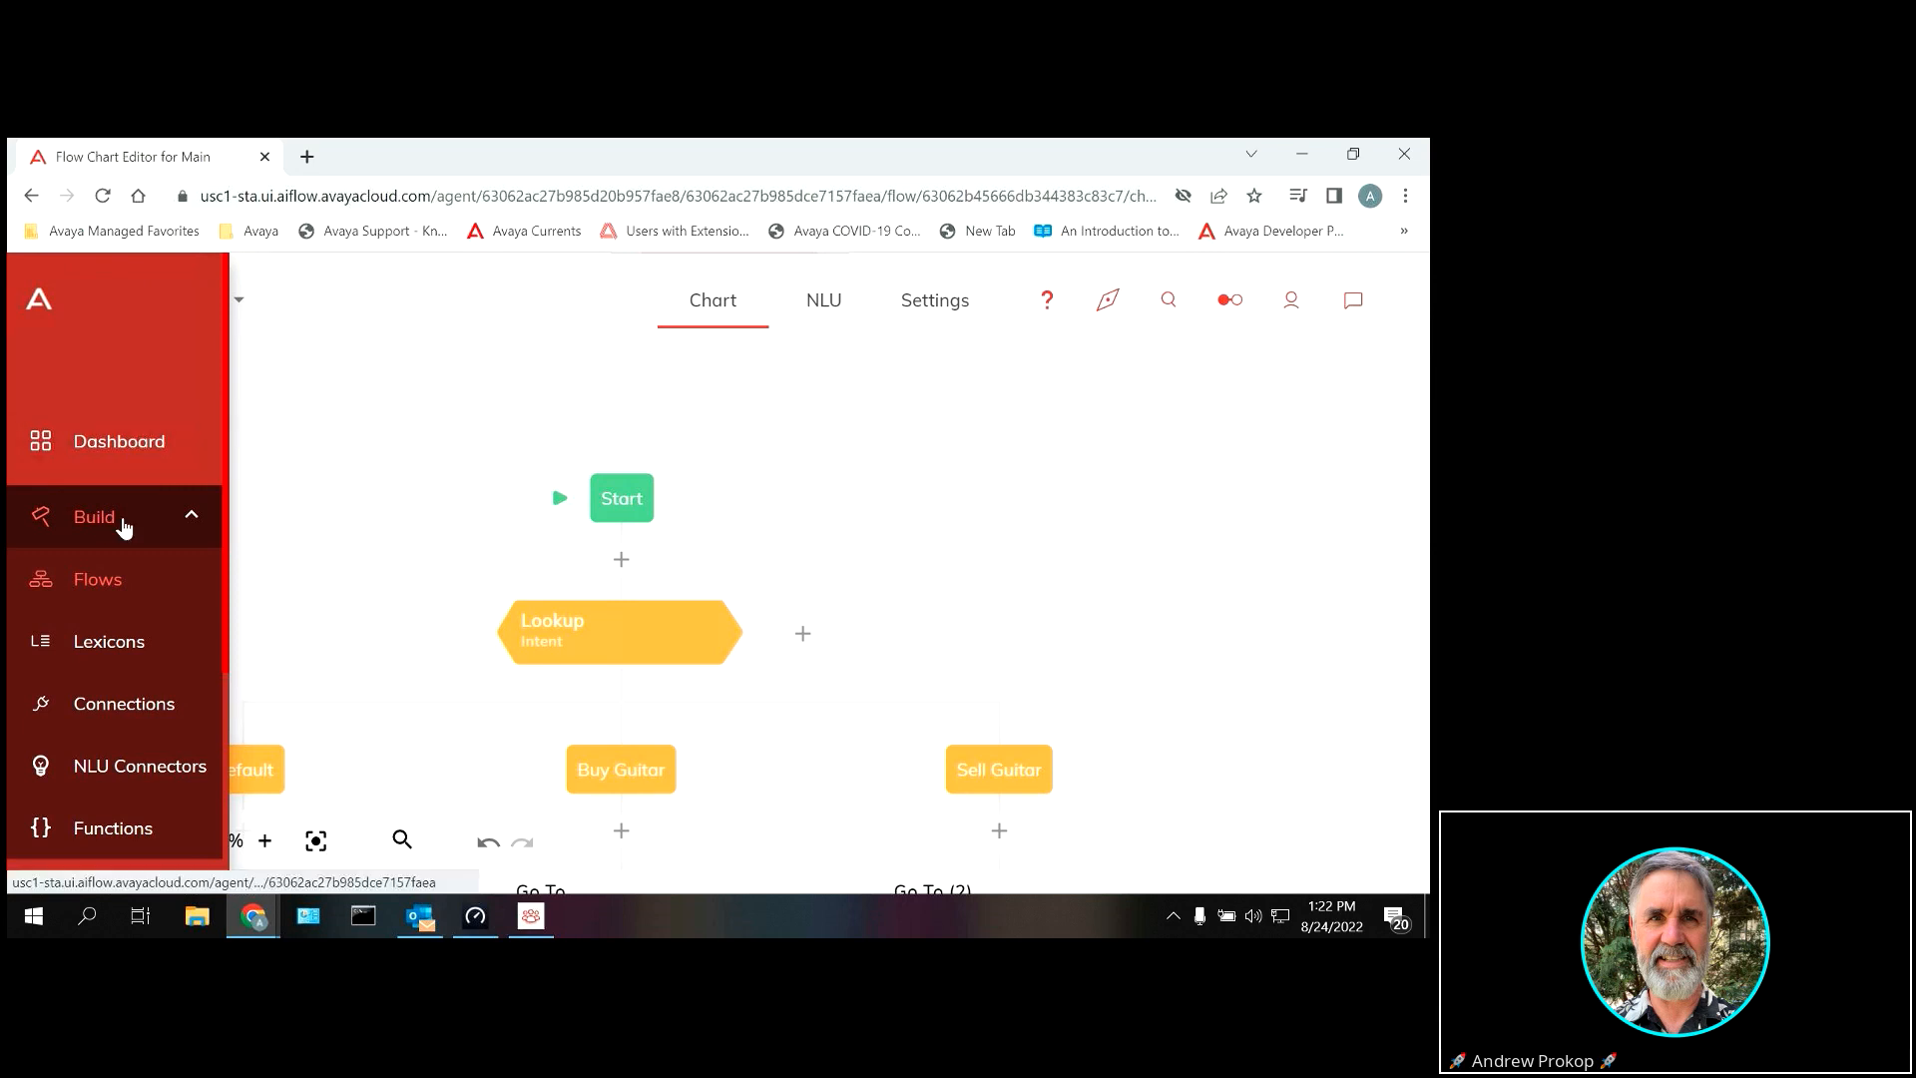
click(113, 579)
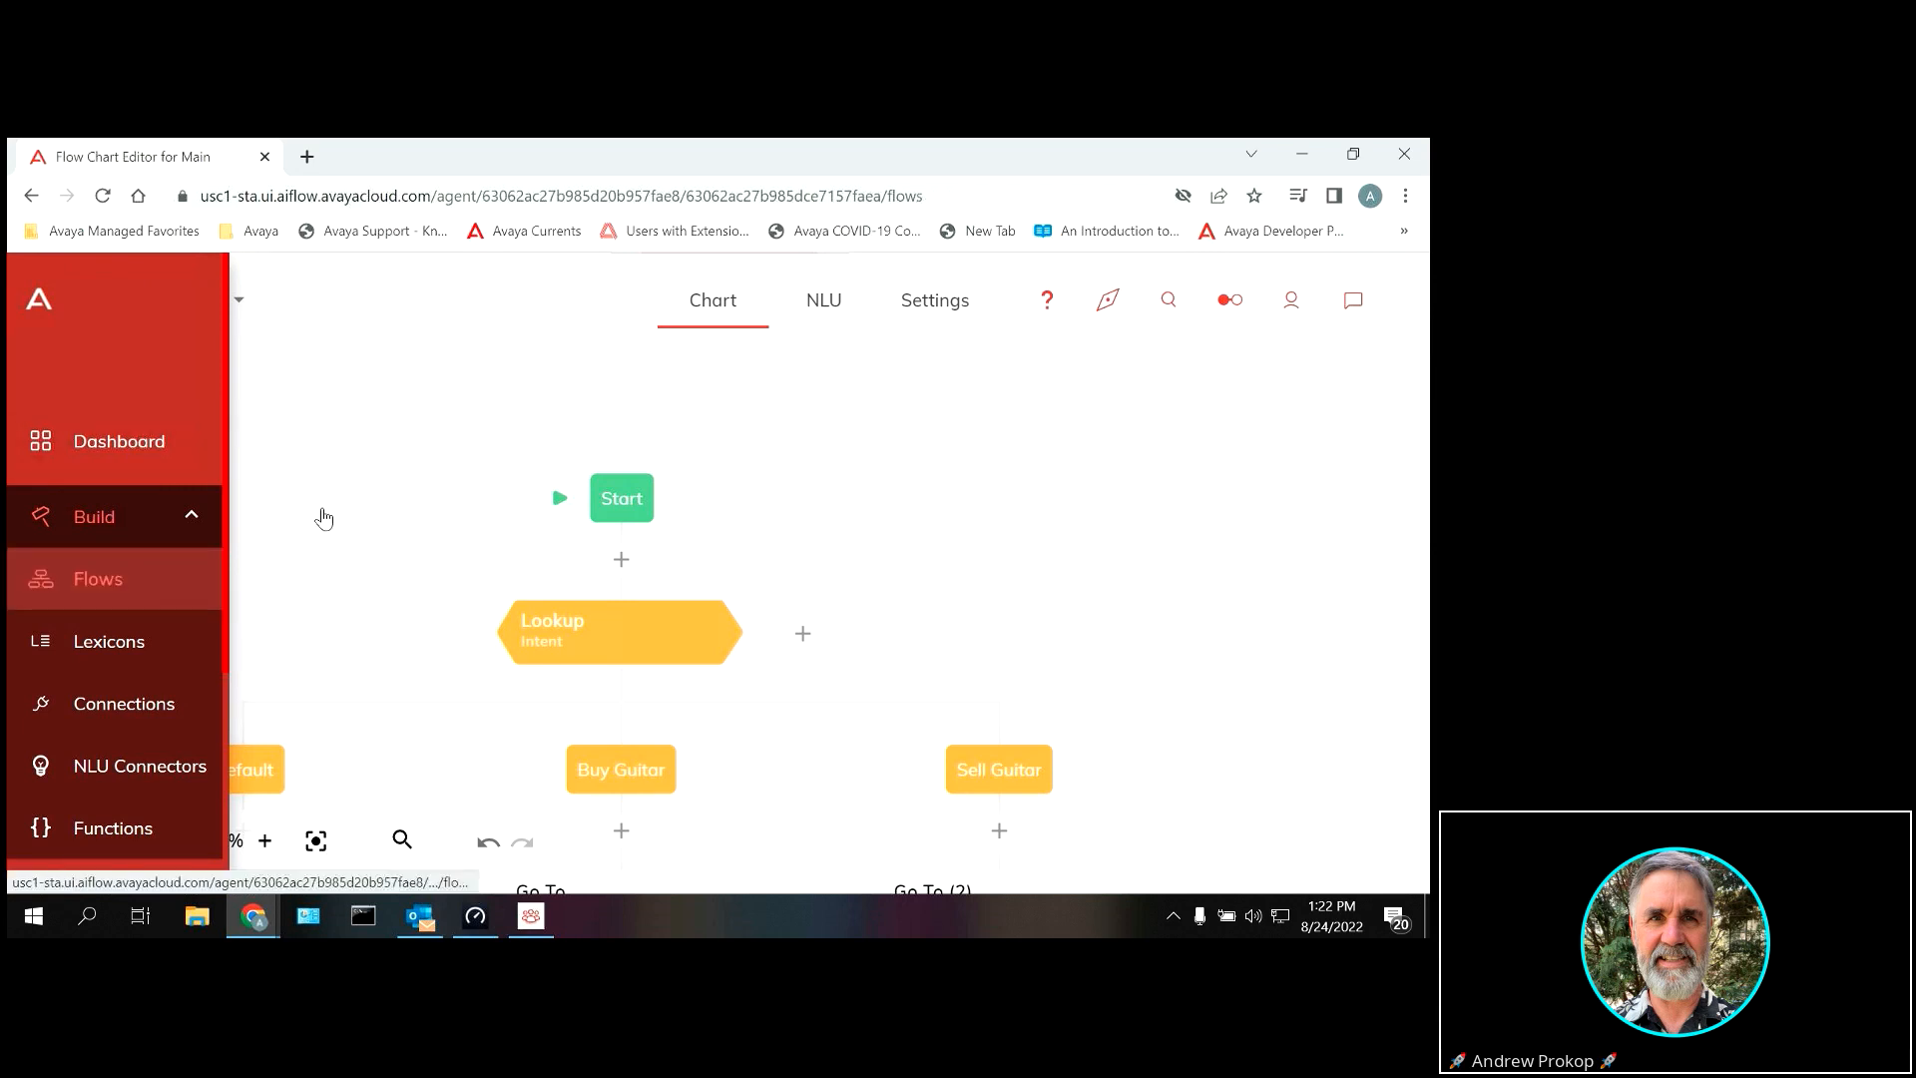
click(210, 456)
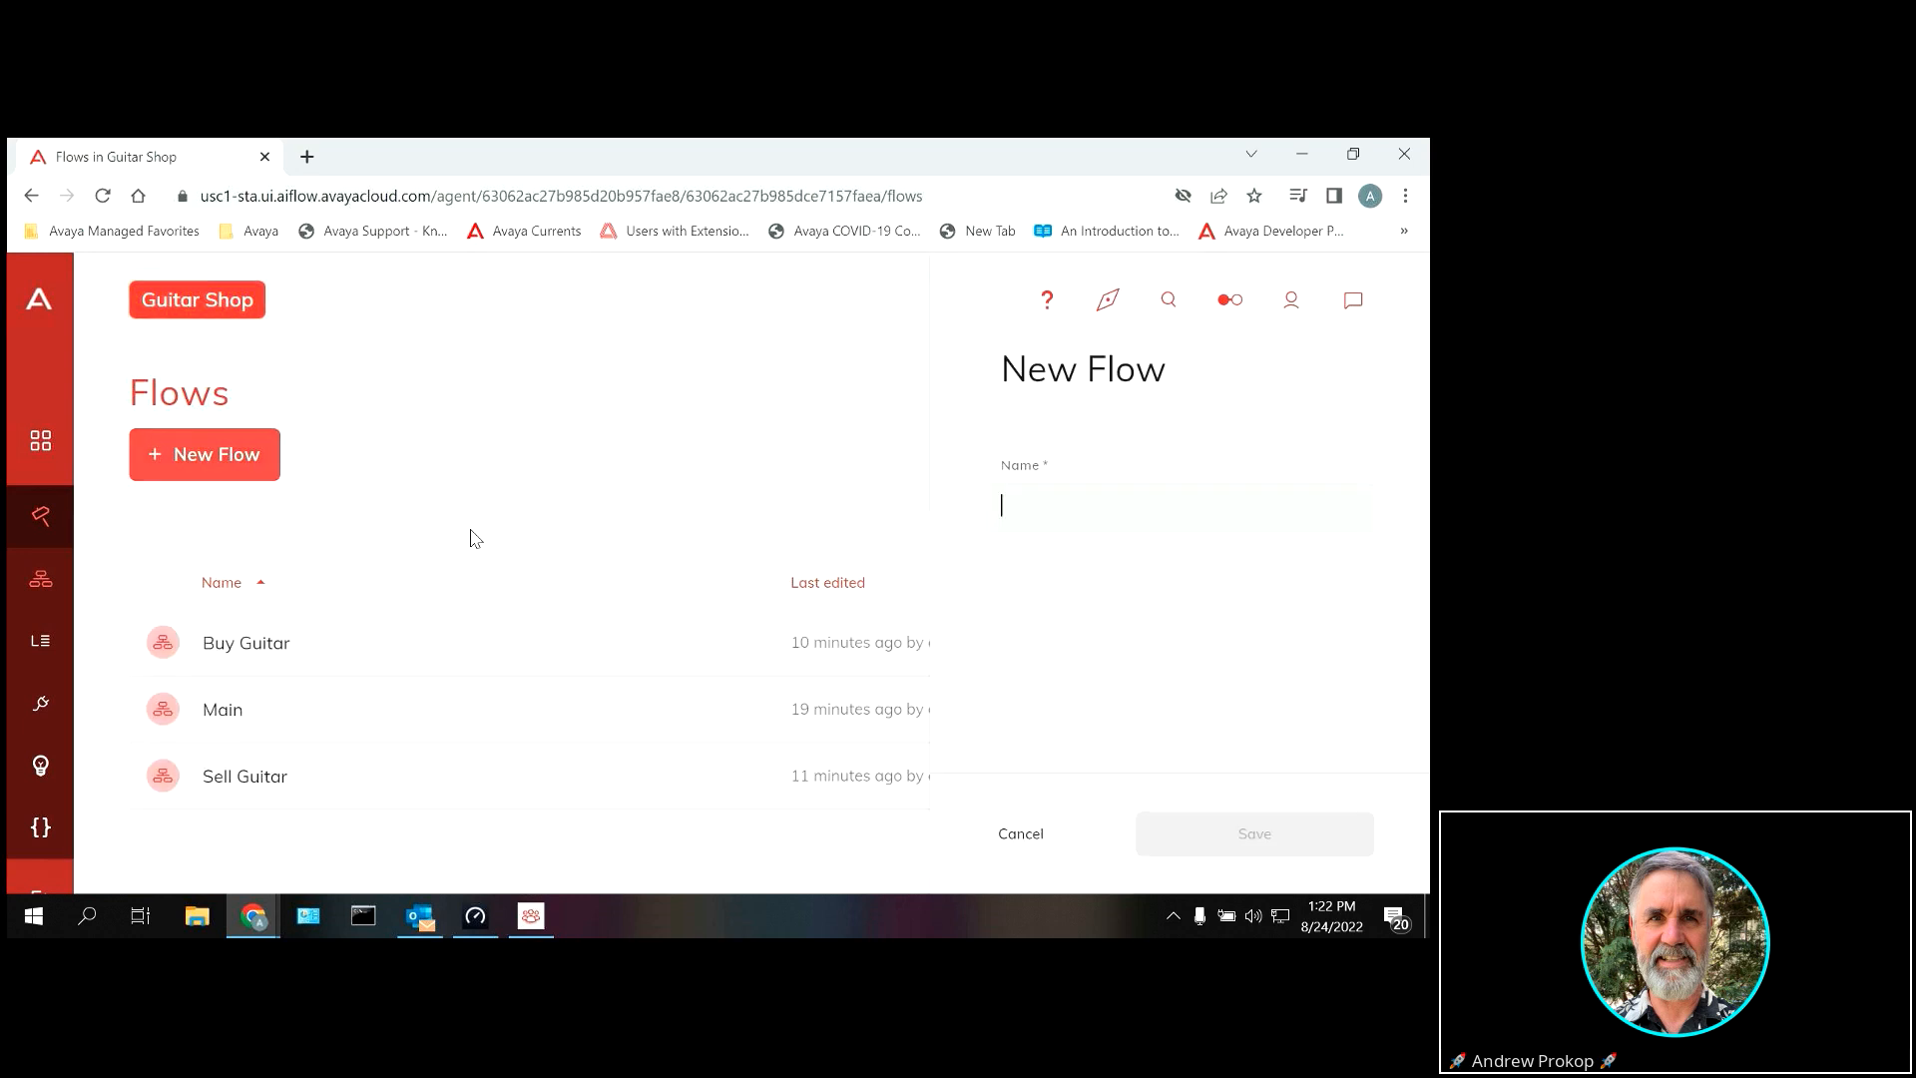
text(xxx)
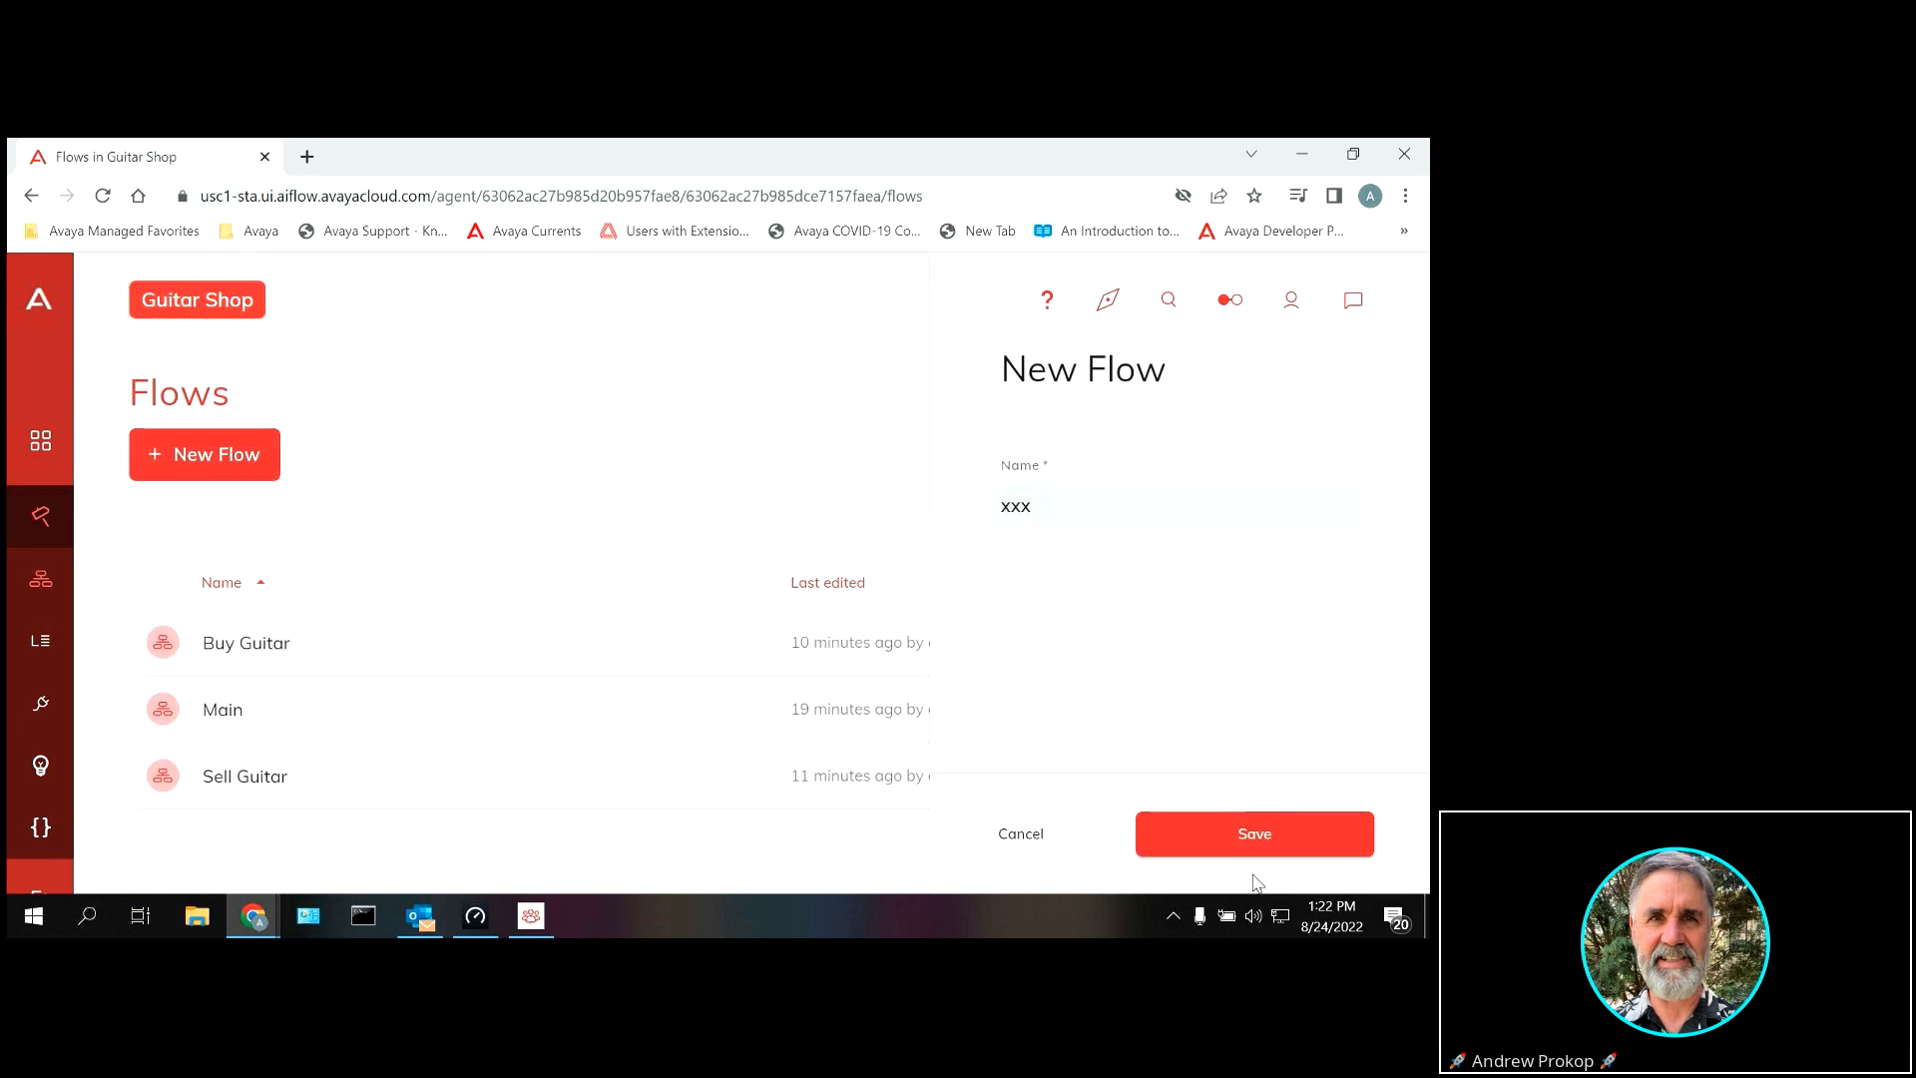
click(1251, 856)
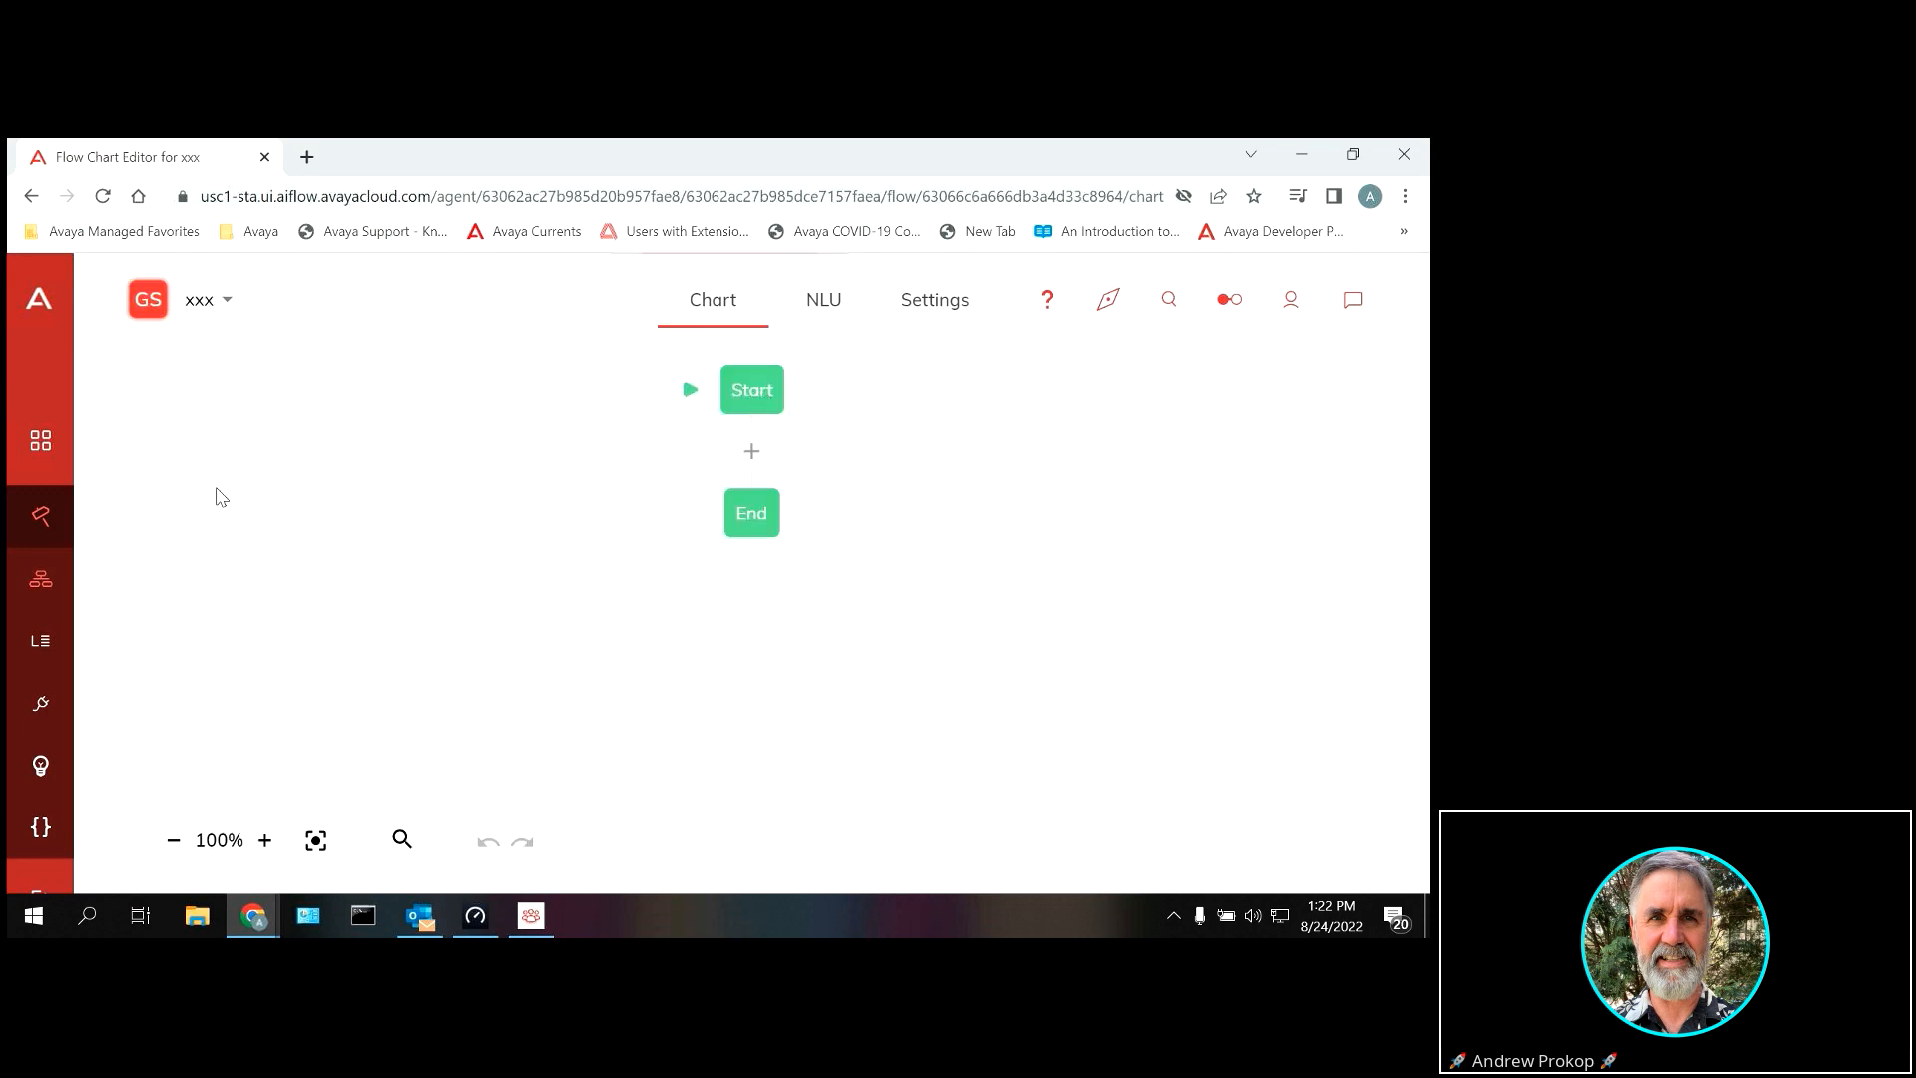
Step: Return from the xxx flow to the flow list and reopen the Main flow's chart
mouse_move(36, 517)
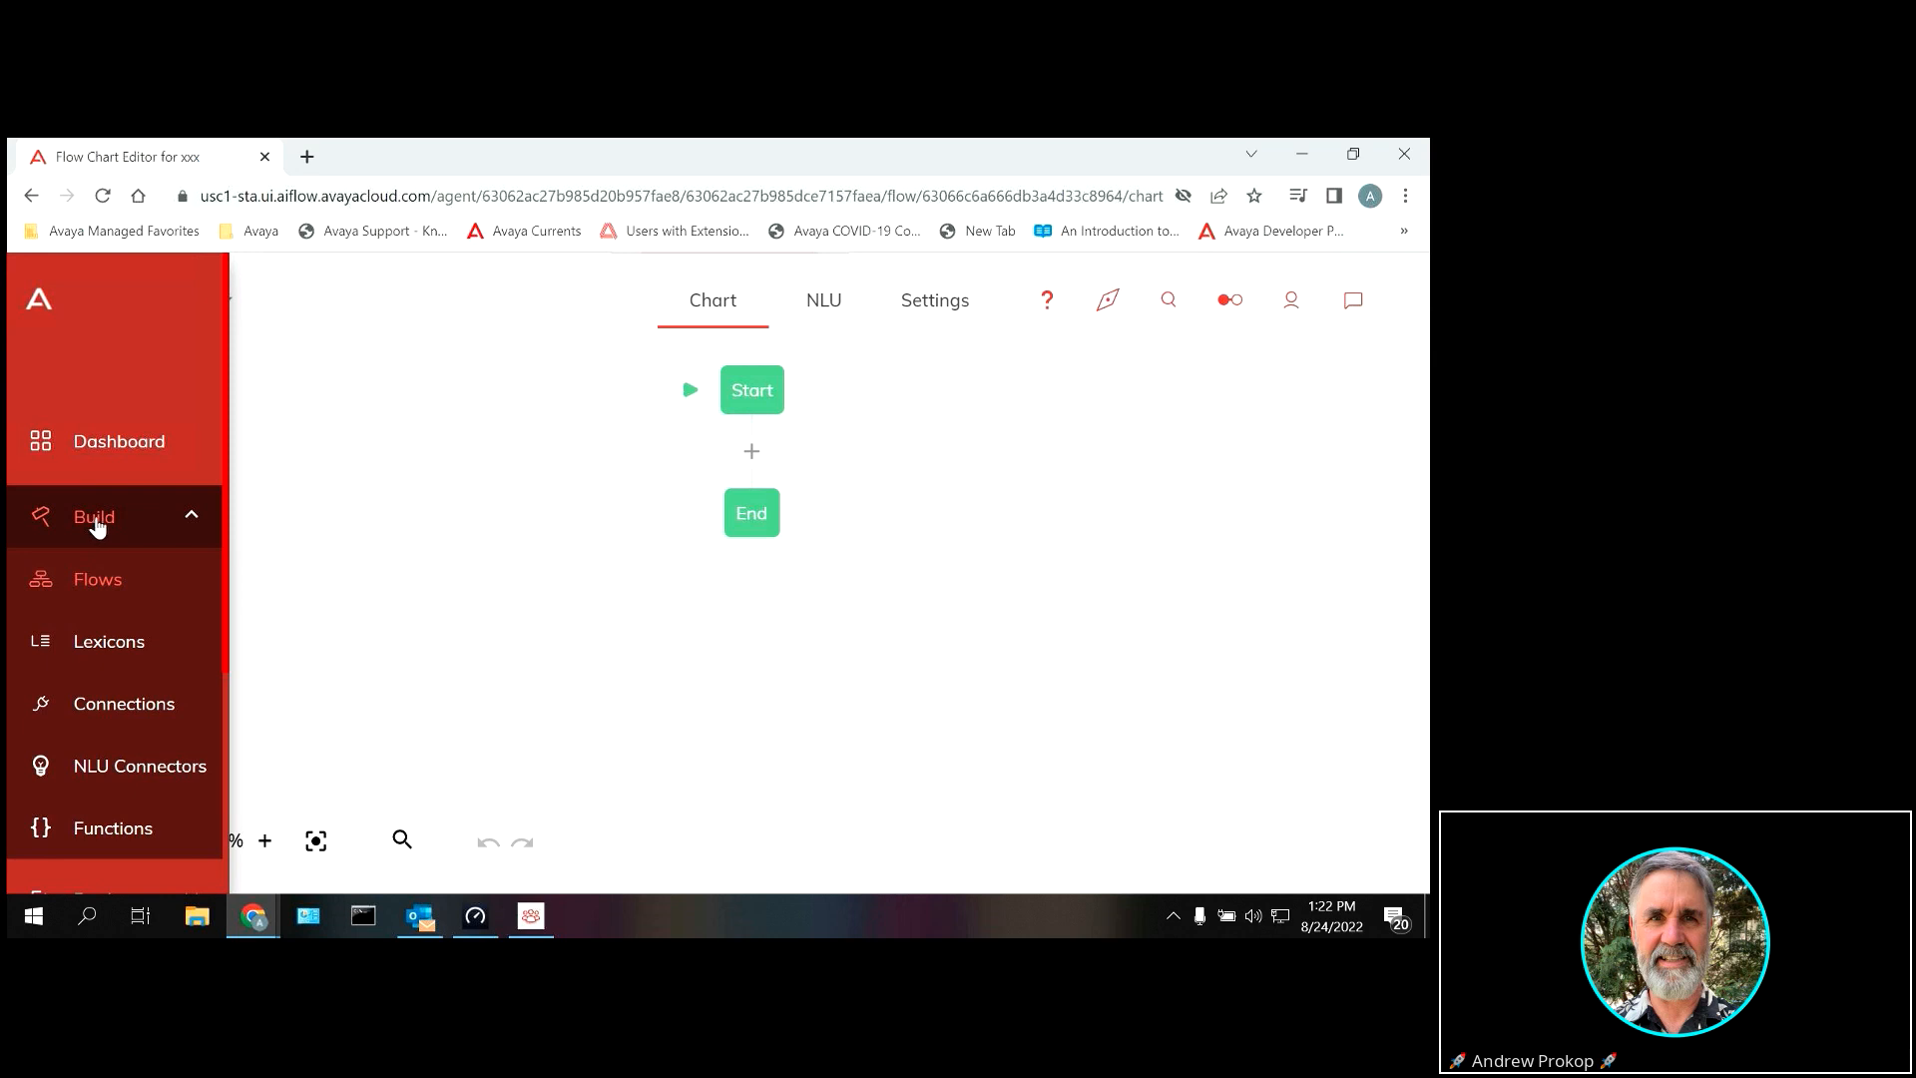
click(98, 581)
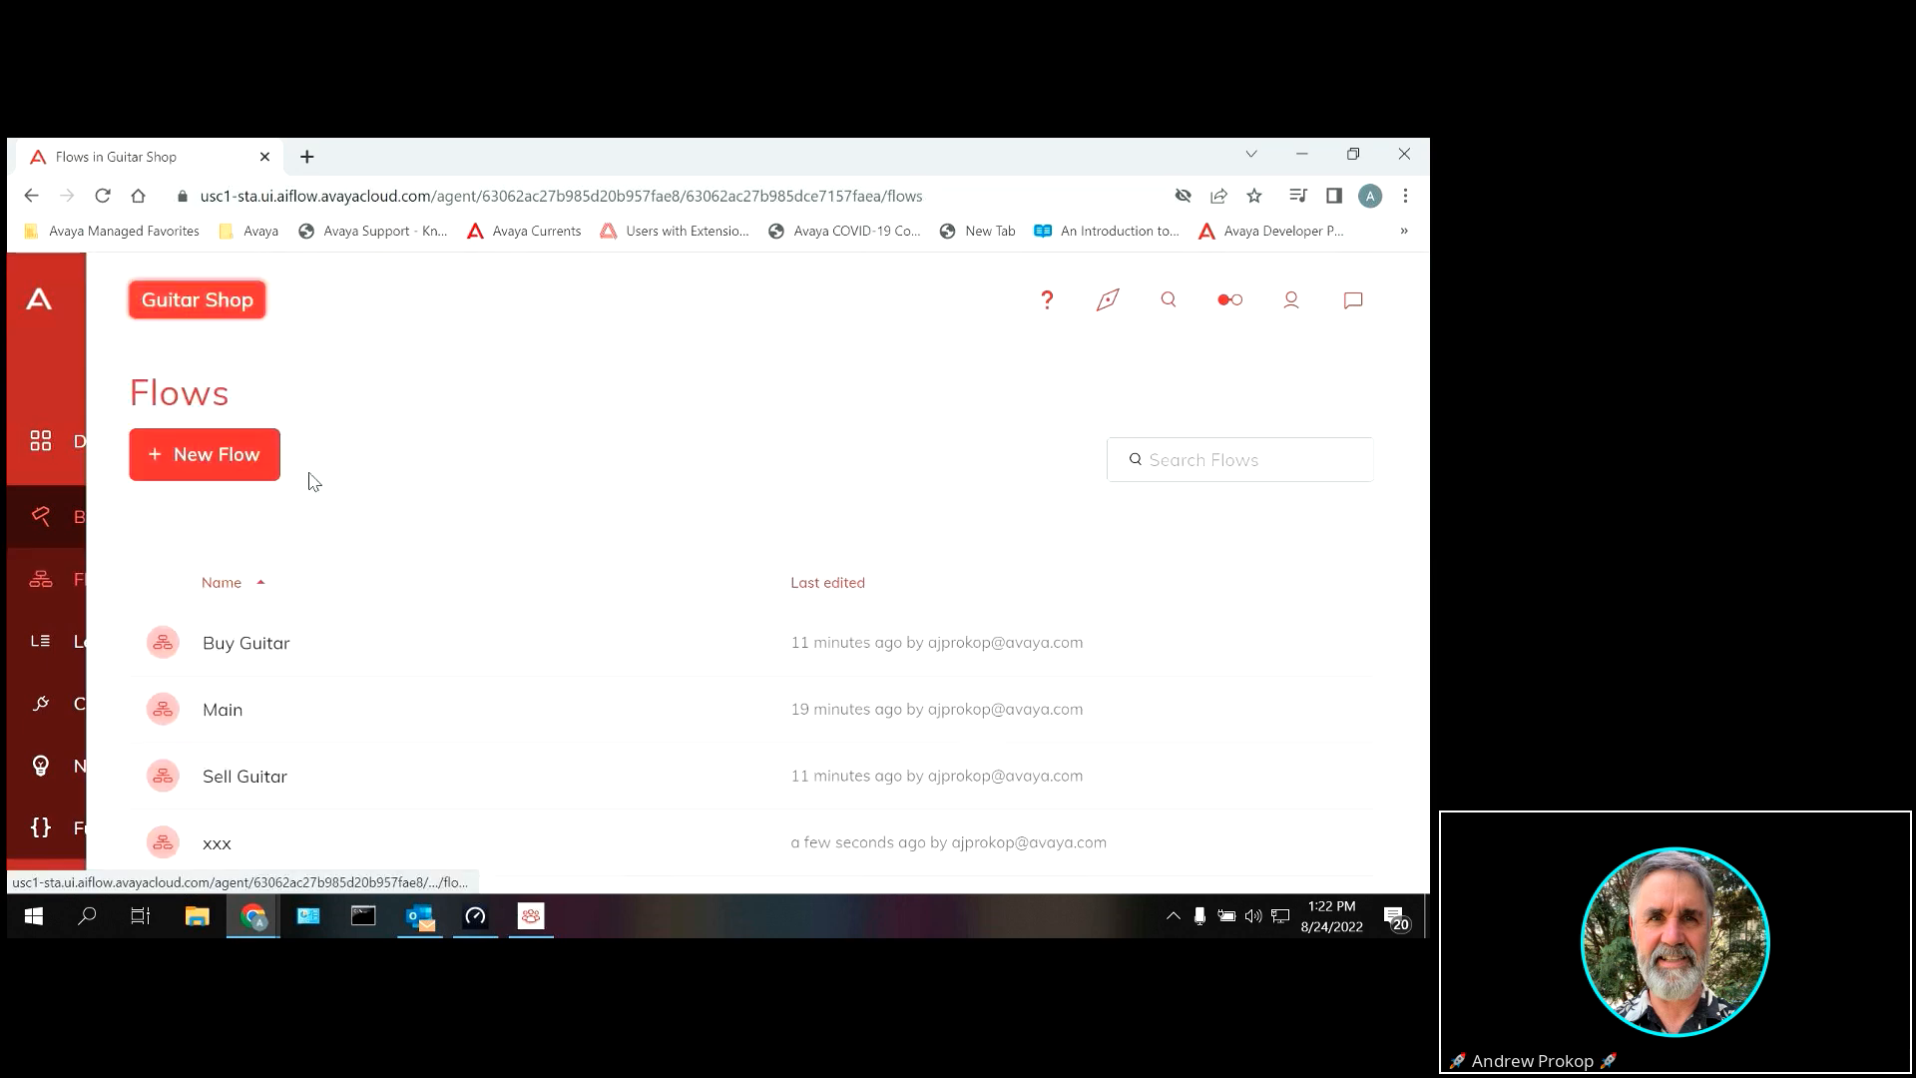
click(224, 711)
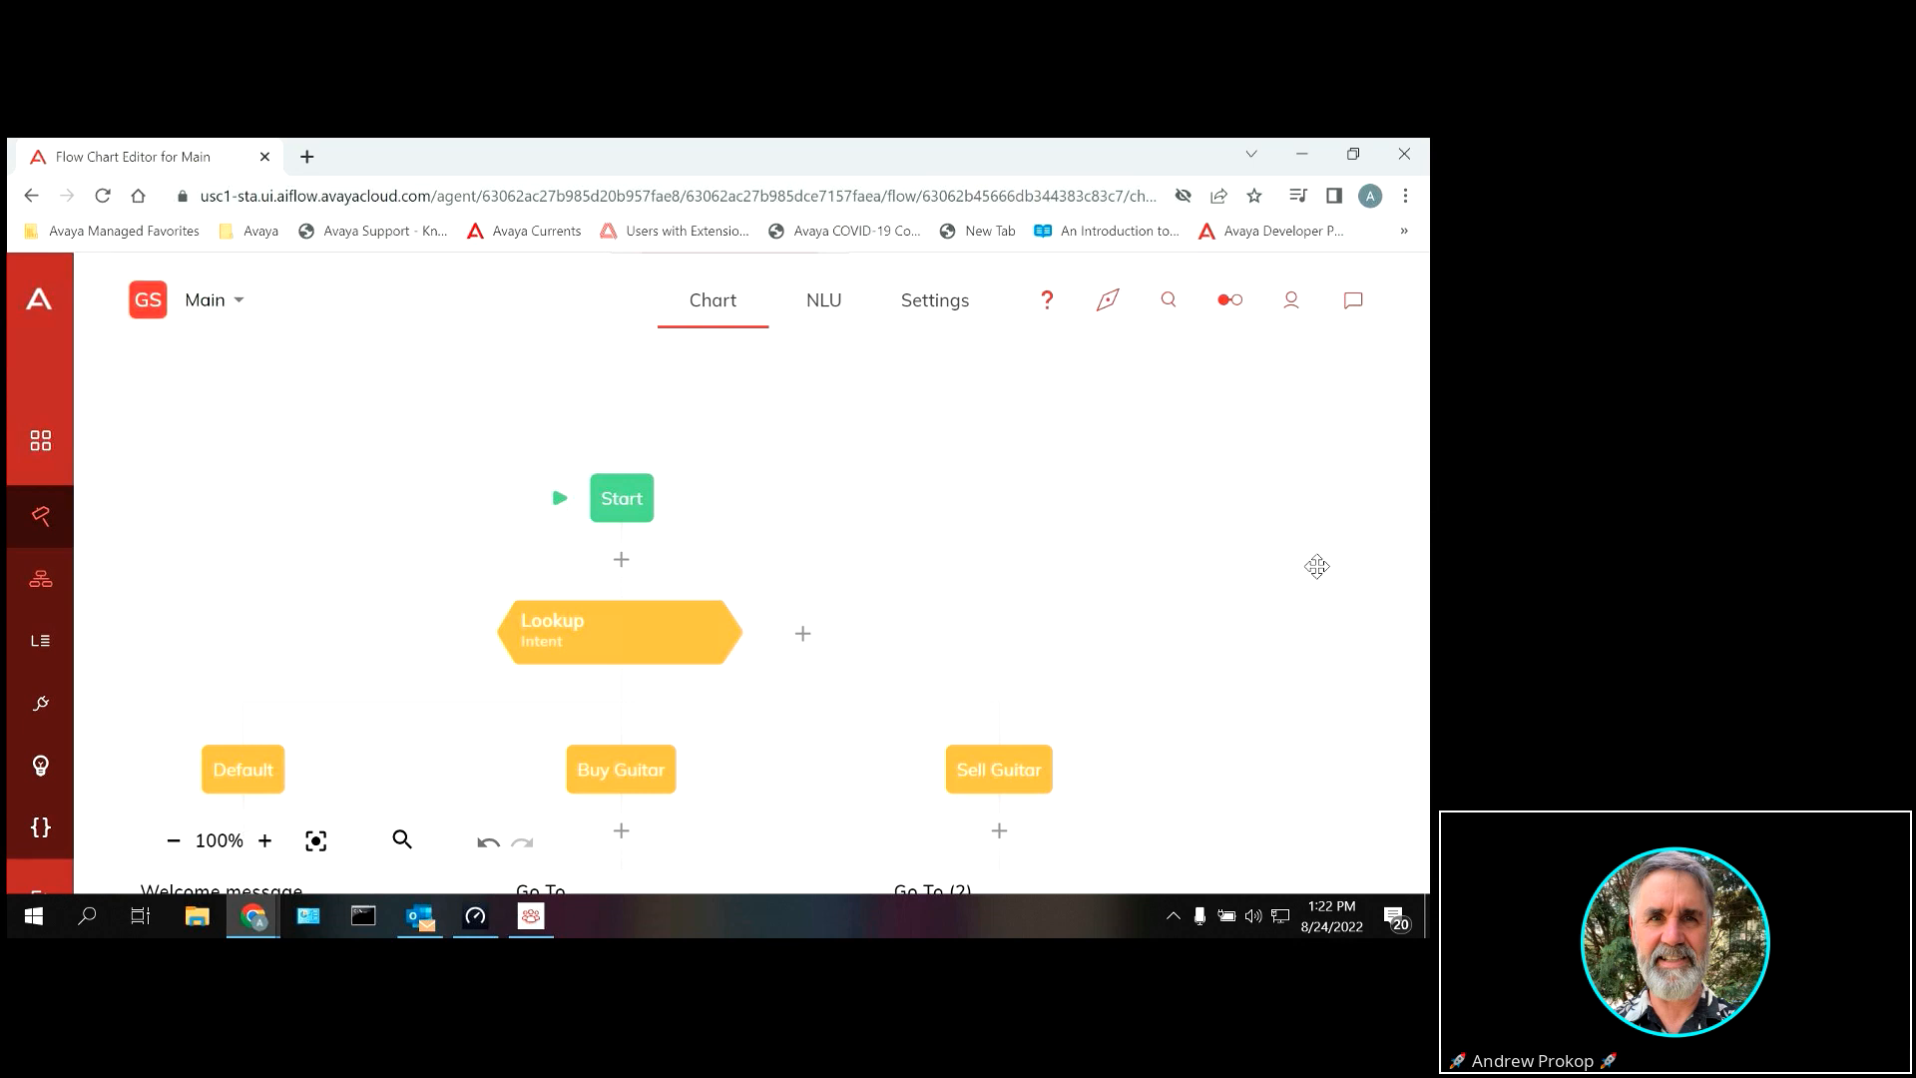
drag(1318, 566, 1308, 340)
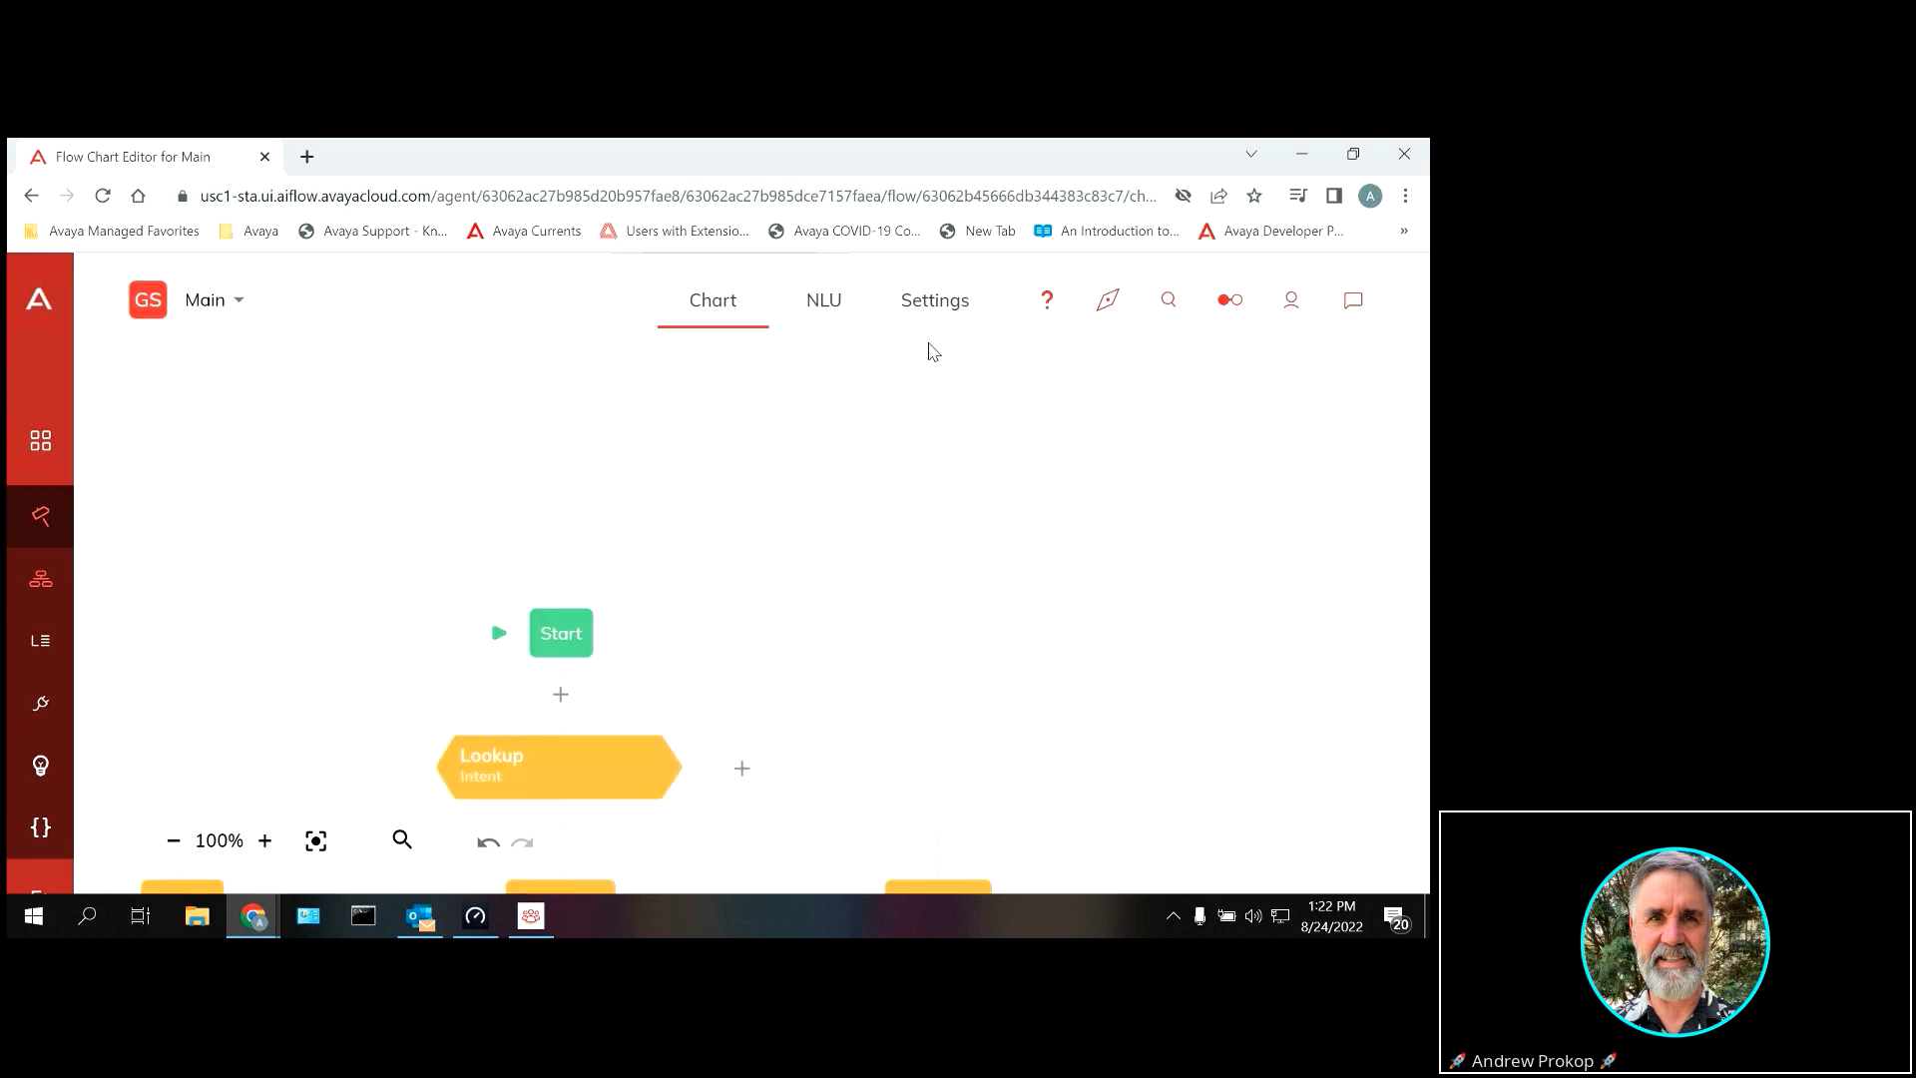
Step: Open the Buy Guitar intent in the Main flow's NLU section and review its example sentences and lexicon slot mappings
click(823, 305)
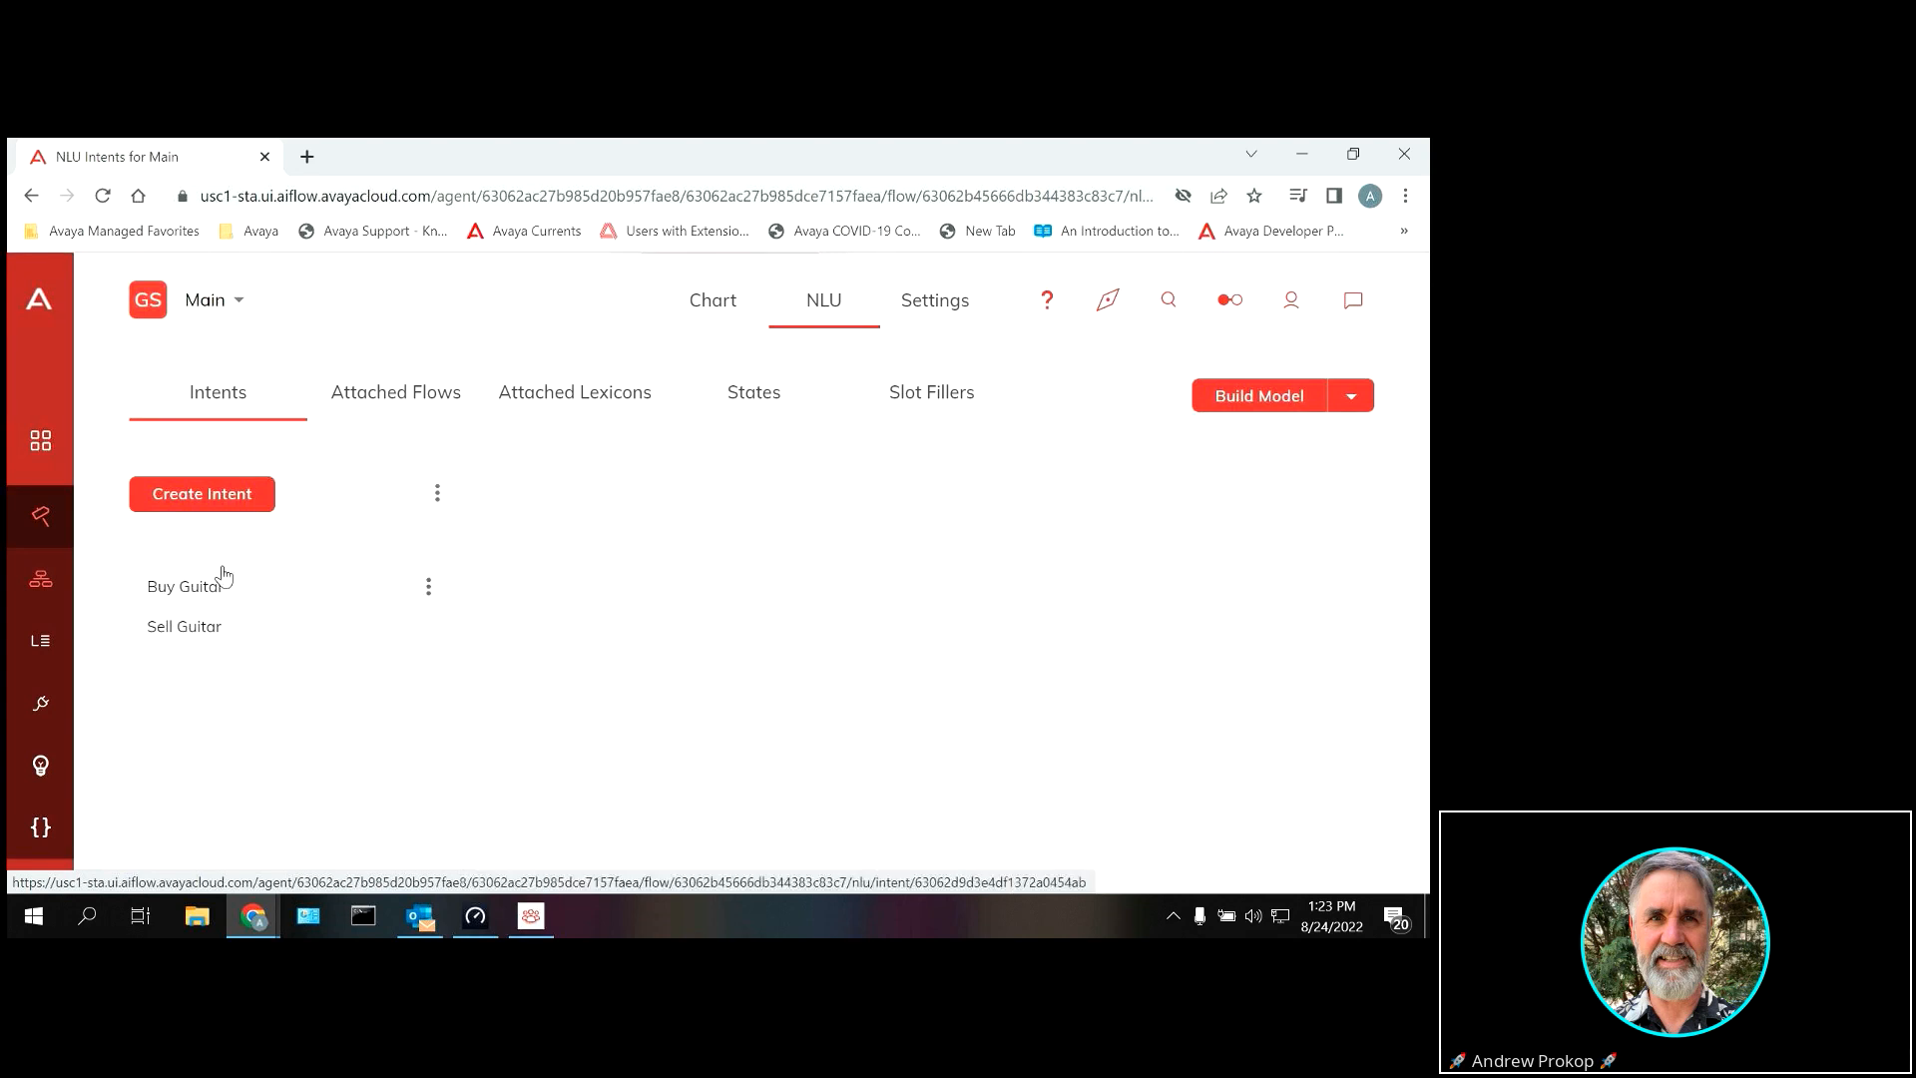
click(188, 592)
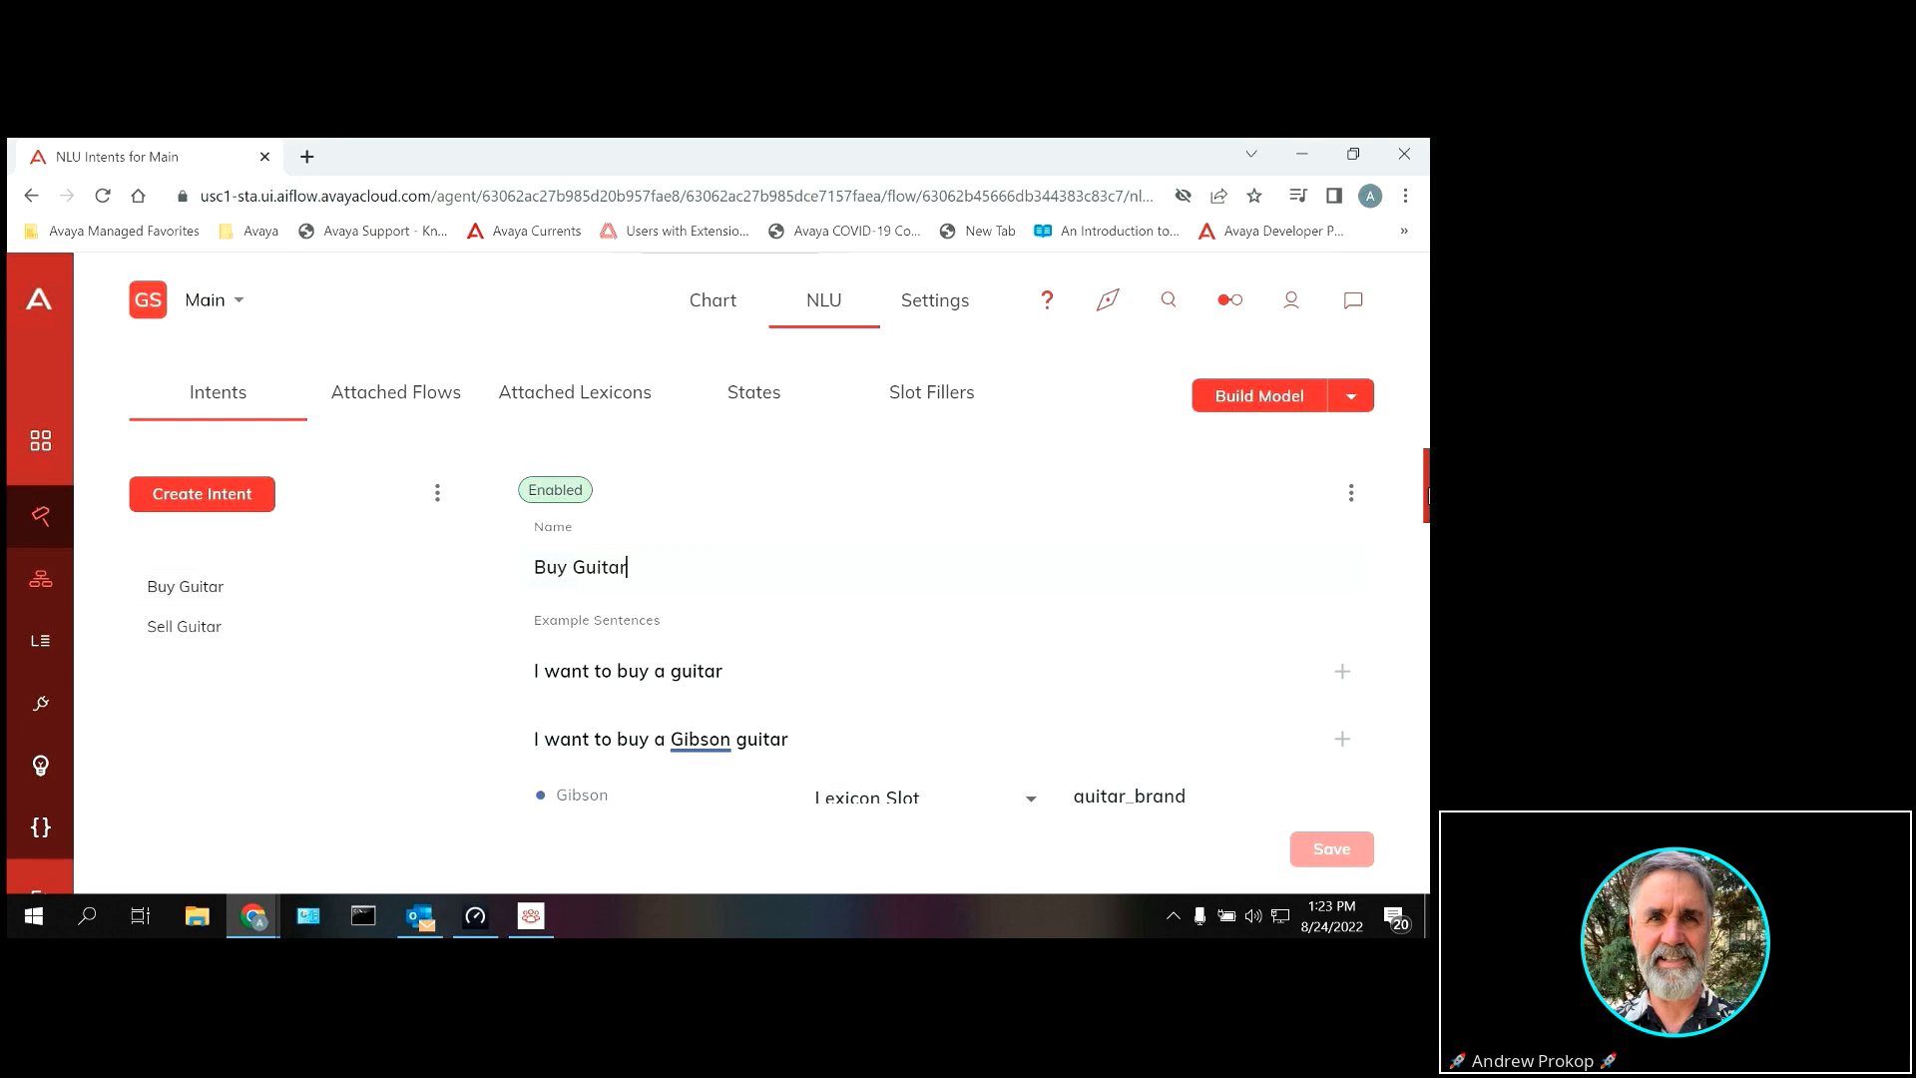
scroll(1427, 494, down, 1)
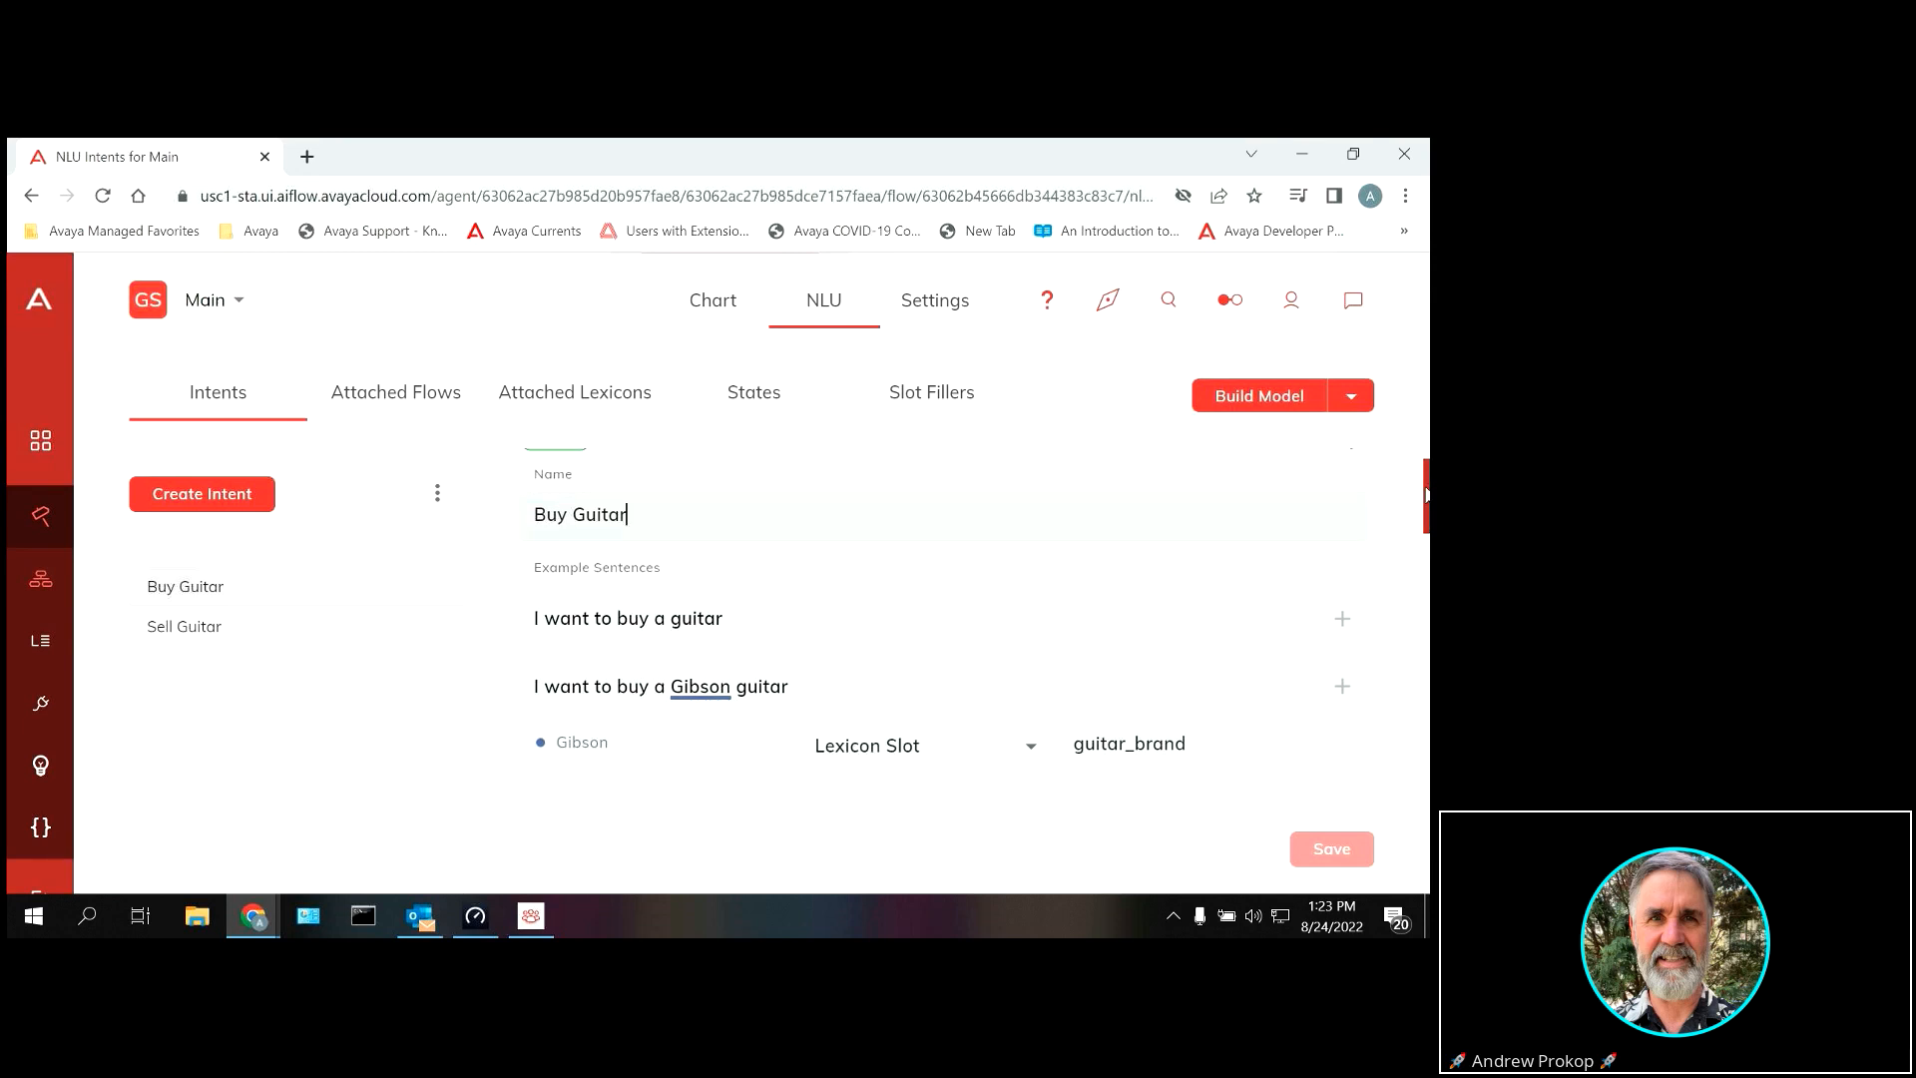
drag(1428, 494, 1426, 454)
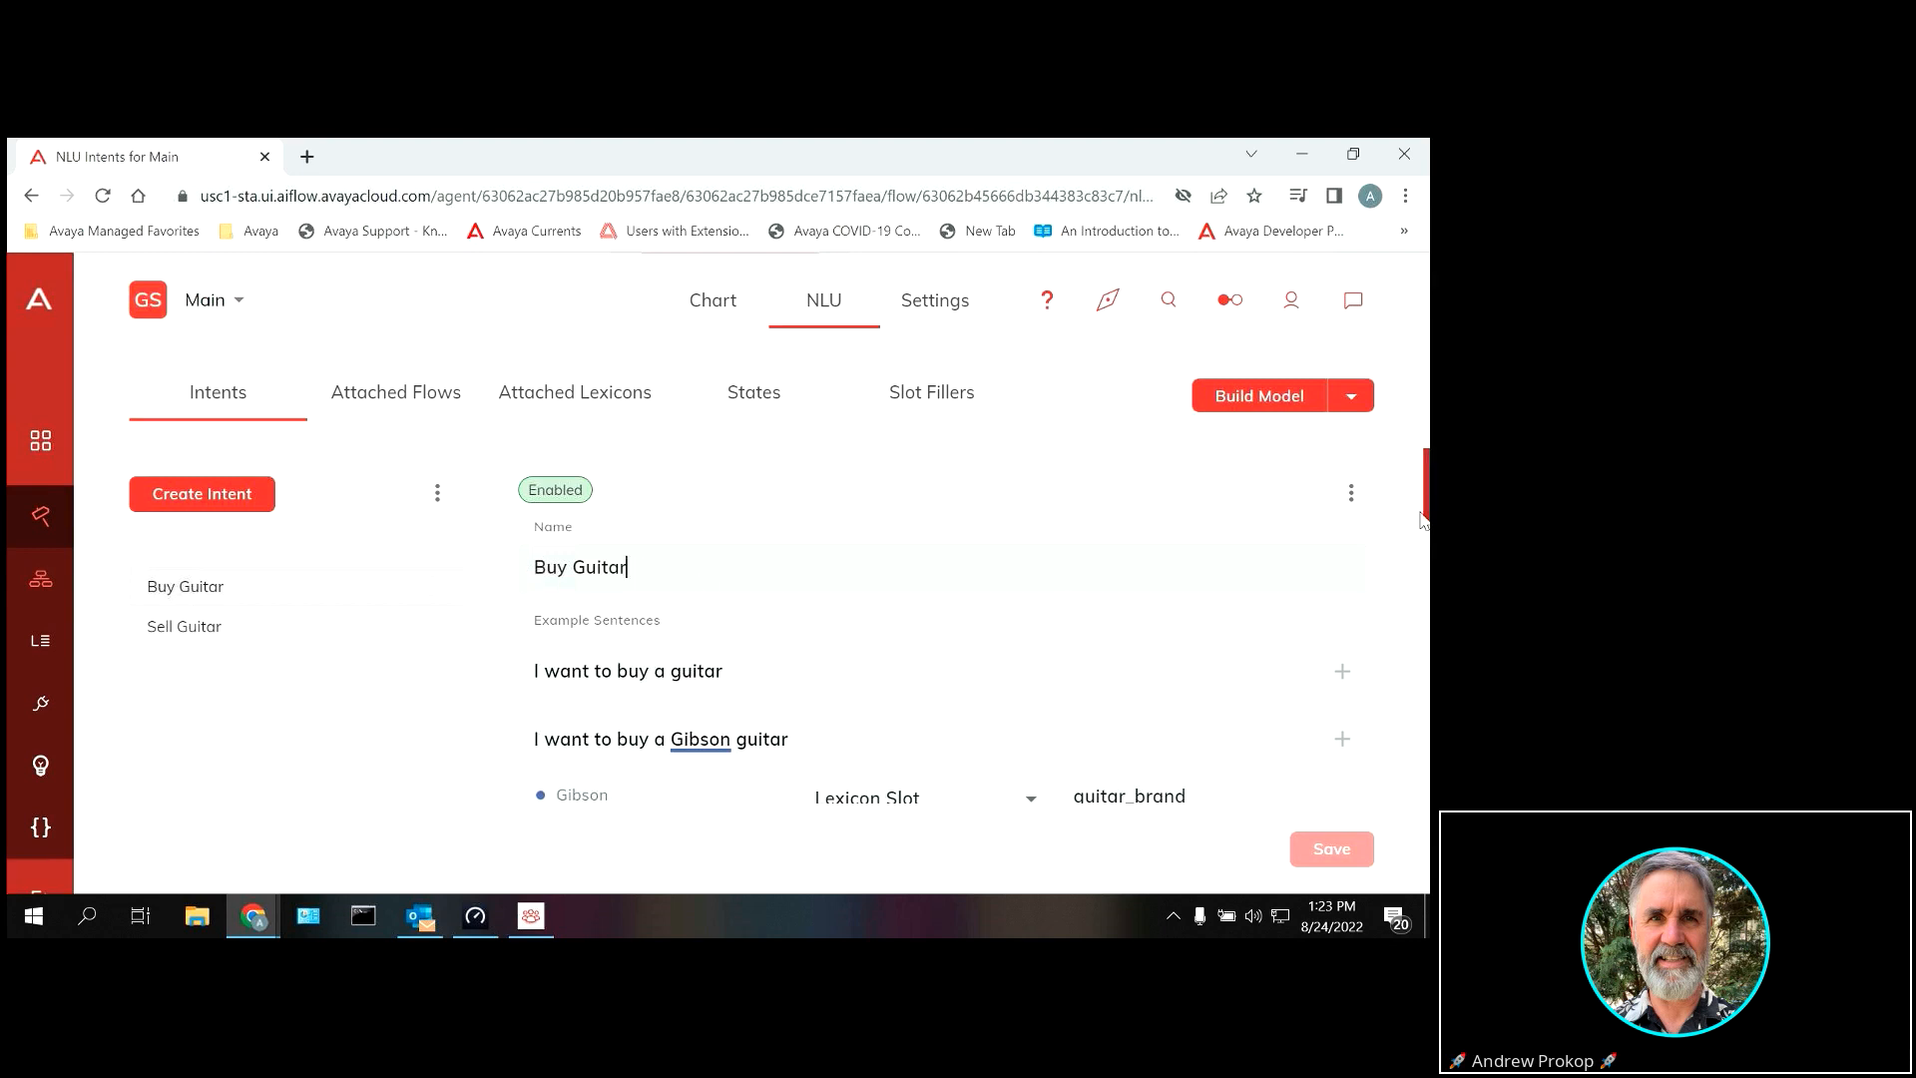
drag(1425, 487, 1425, 526)
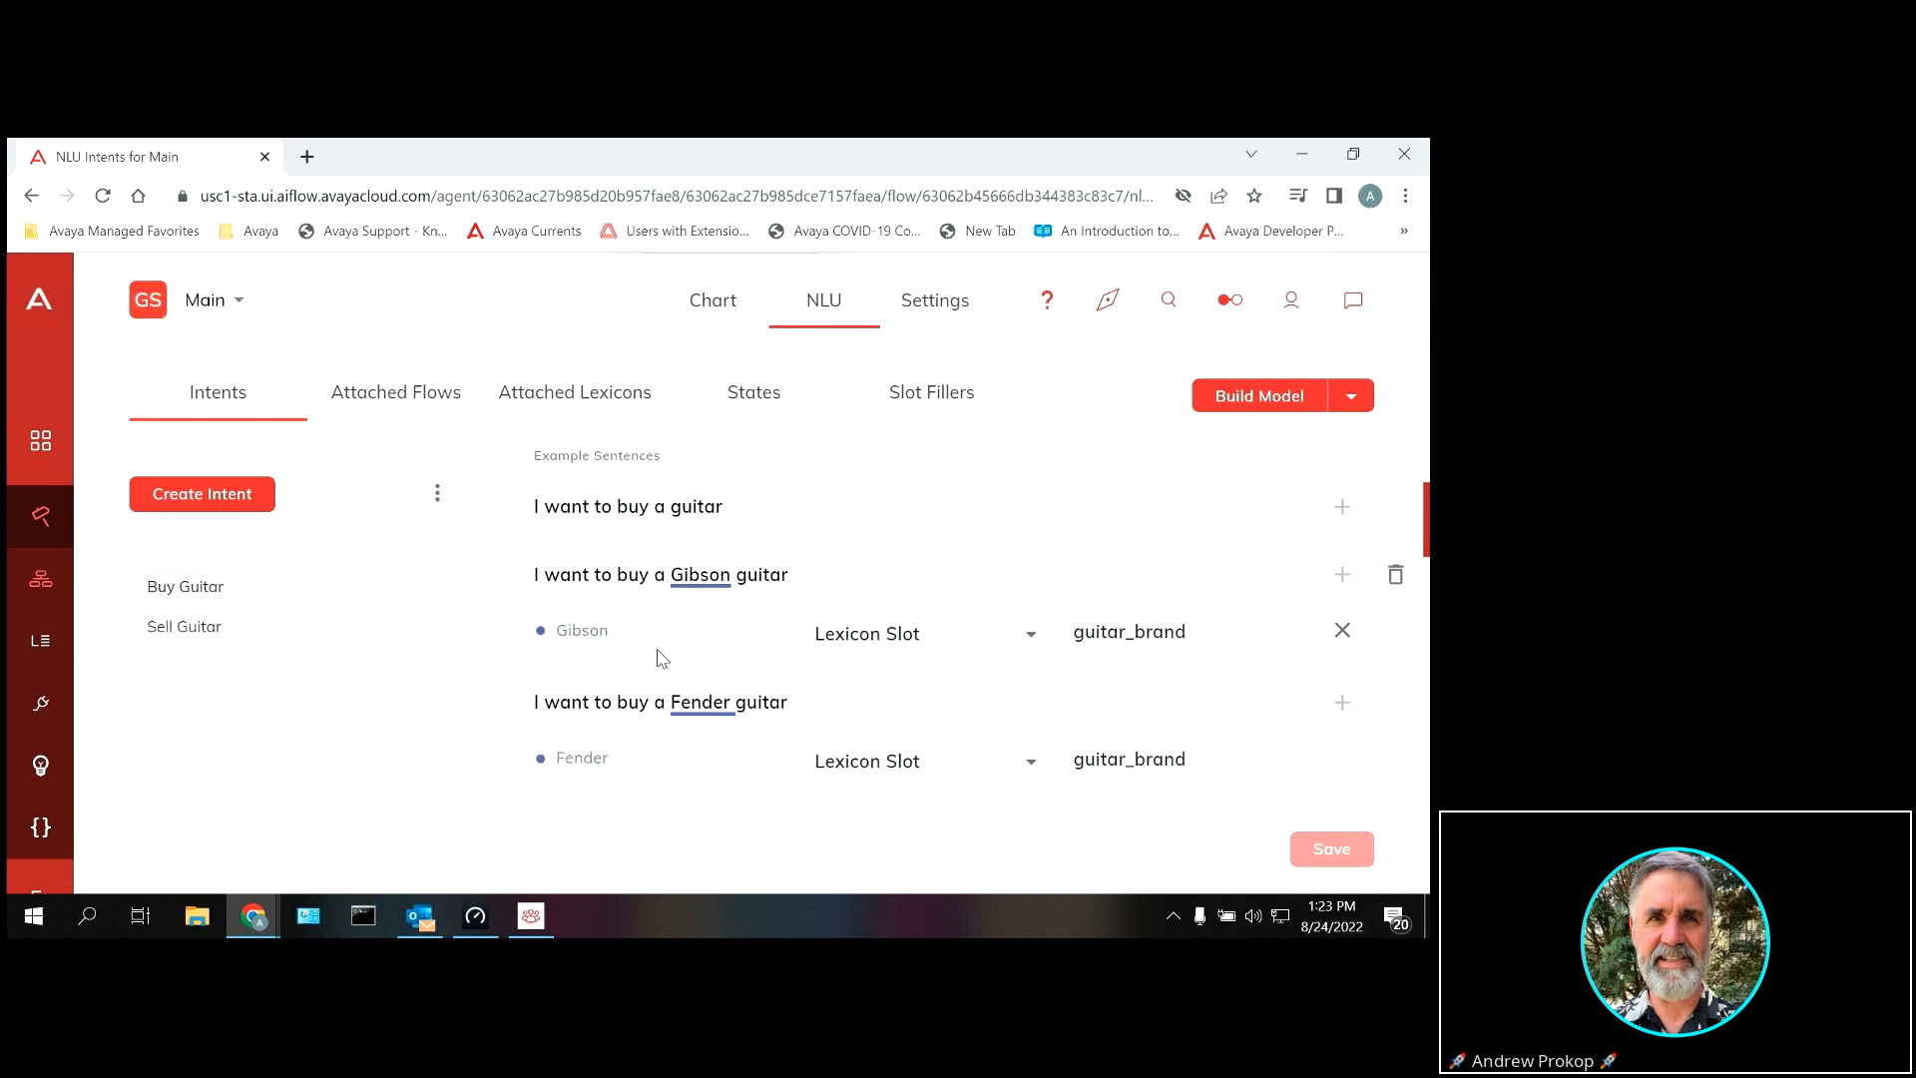
double_click(694, 578)
scroll(723, 669, down, 2)
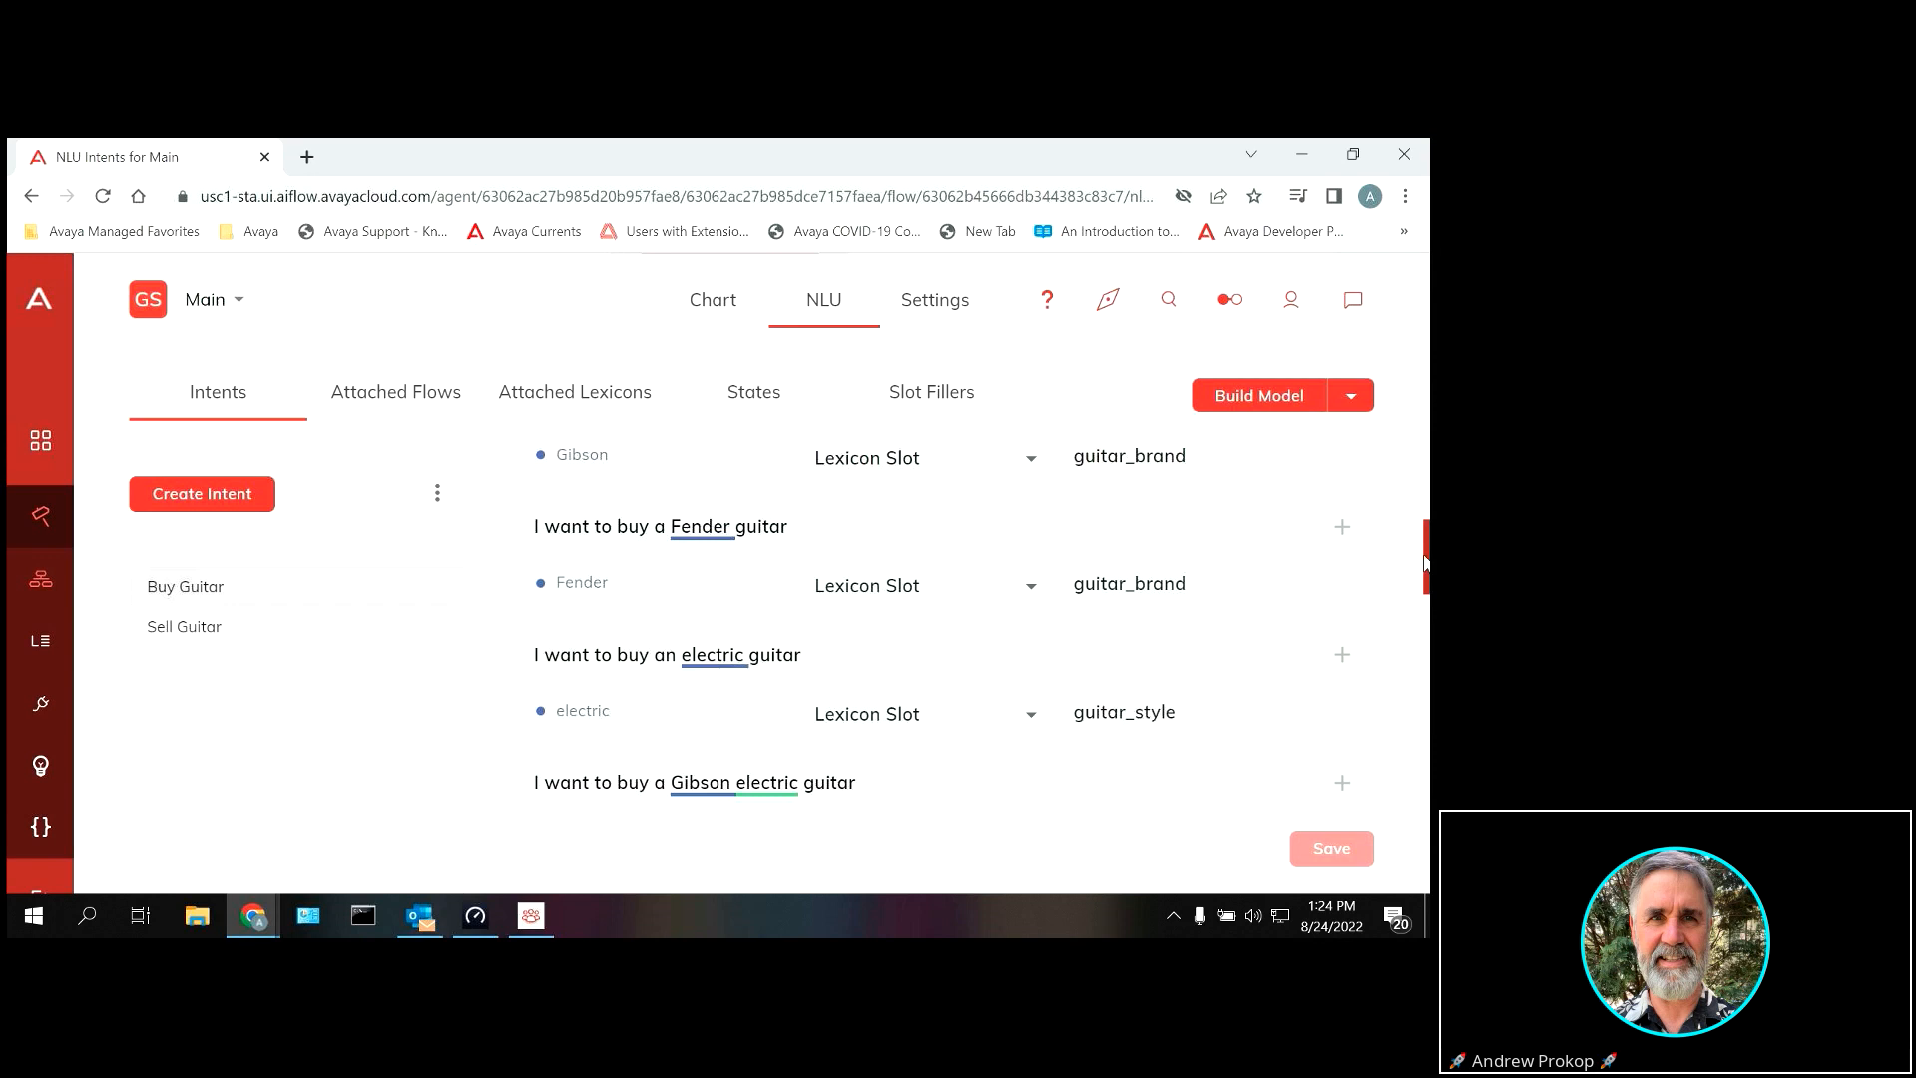
Step: Review the remaining example sentences of the Buy Guitar intent with their guitar_brand and guitar_style slot mappings
scroll(1426, 562, down, 1)
scroll(684, 593, down, 2)
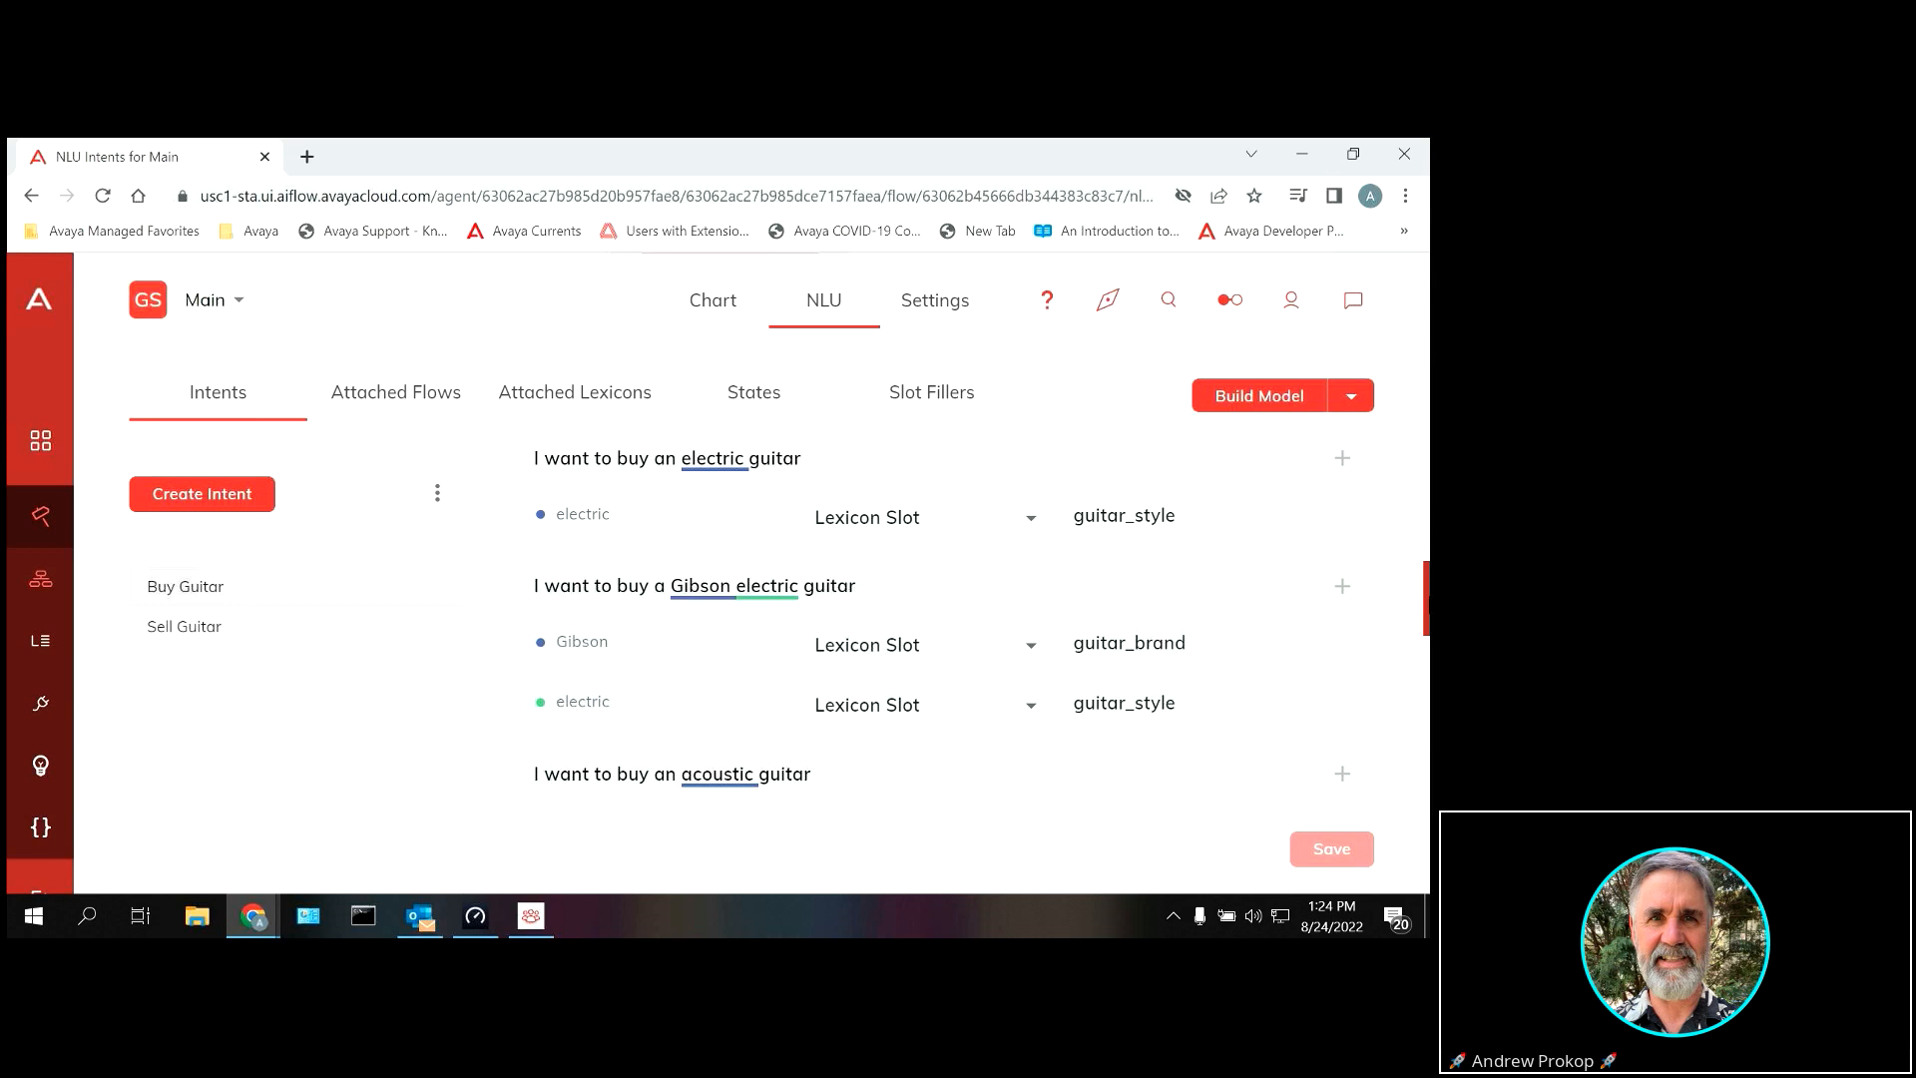
scroll(943, 618, down, 2)
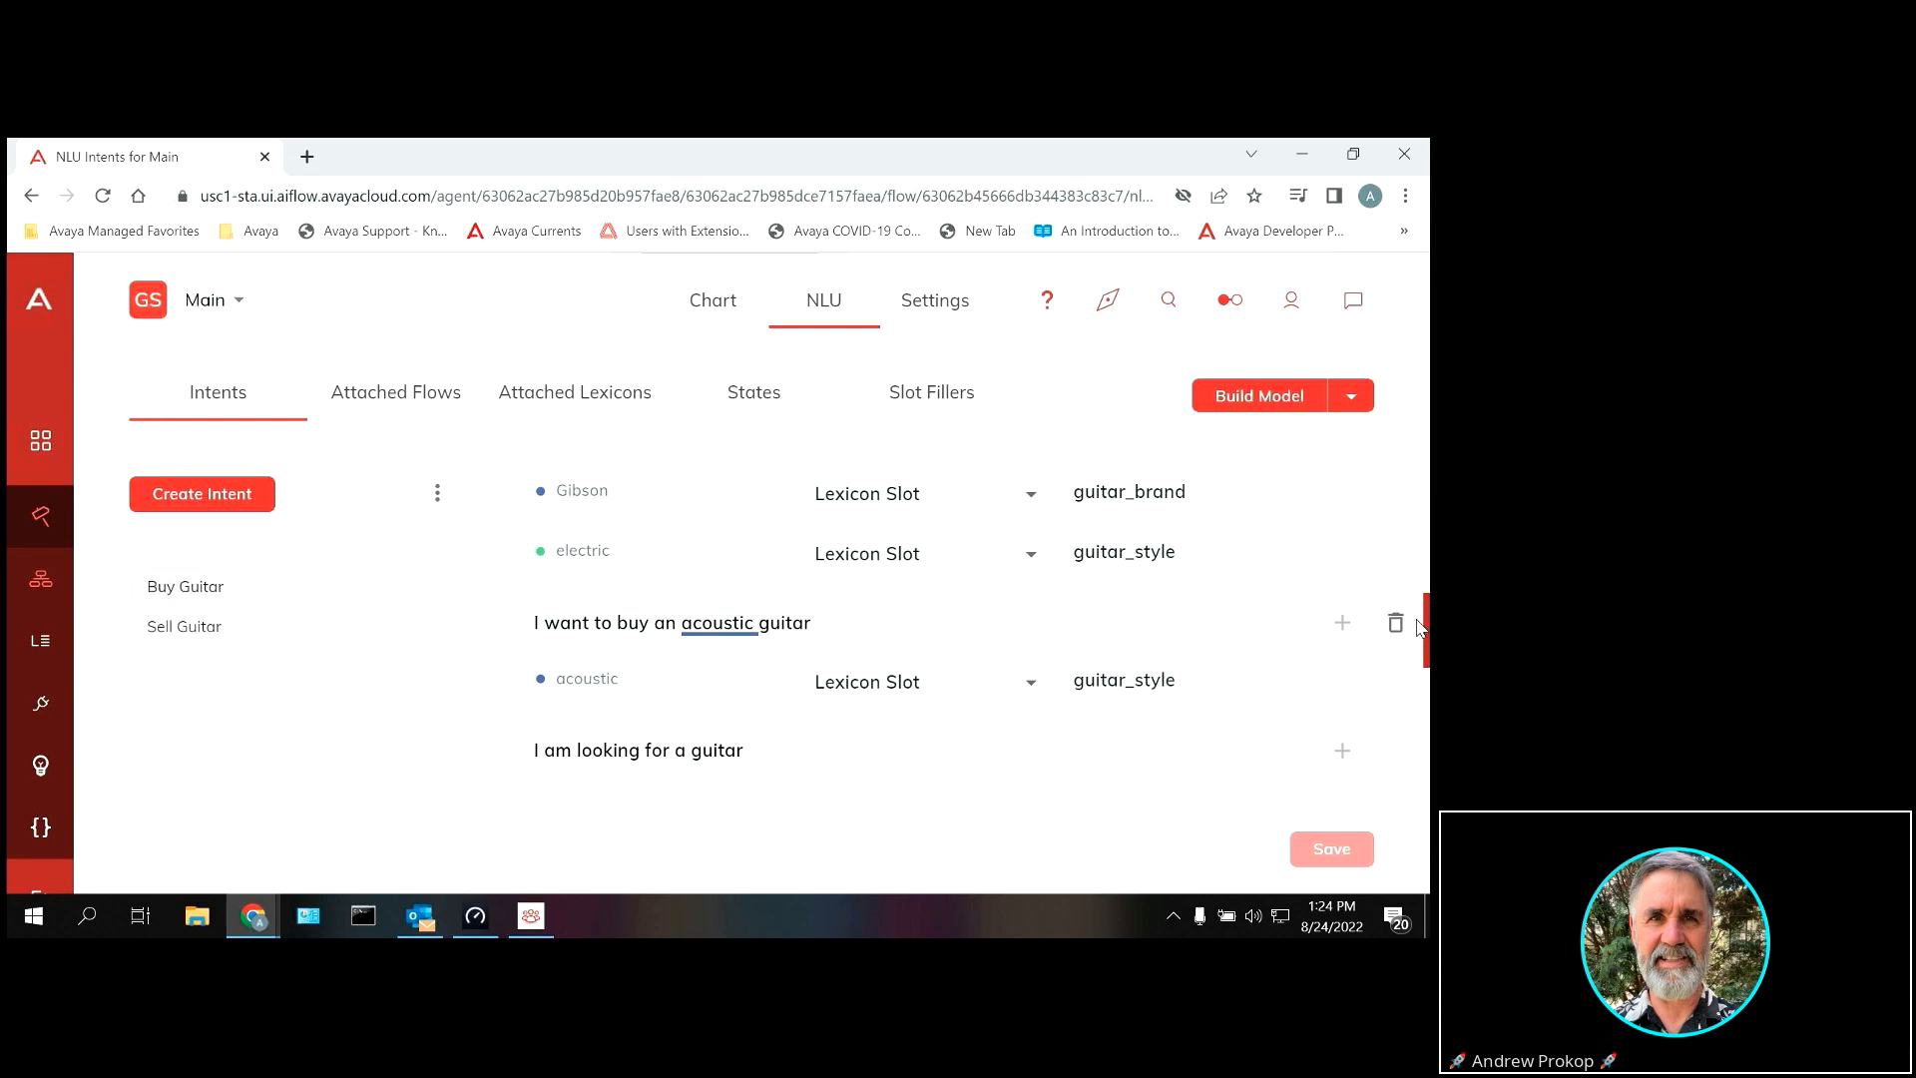
scroll(1427, 644, down, 1)
drag(1428, 646, 1428, 481)
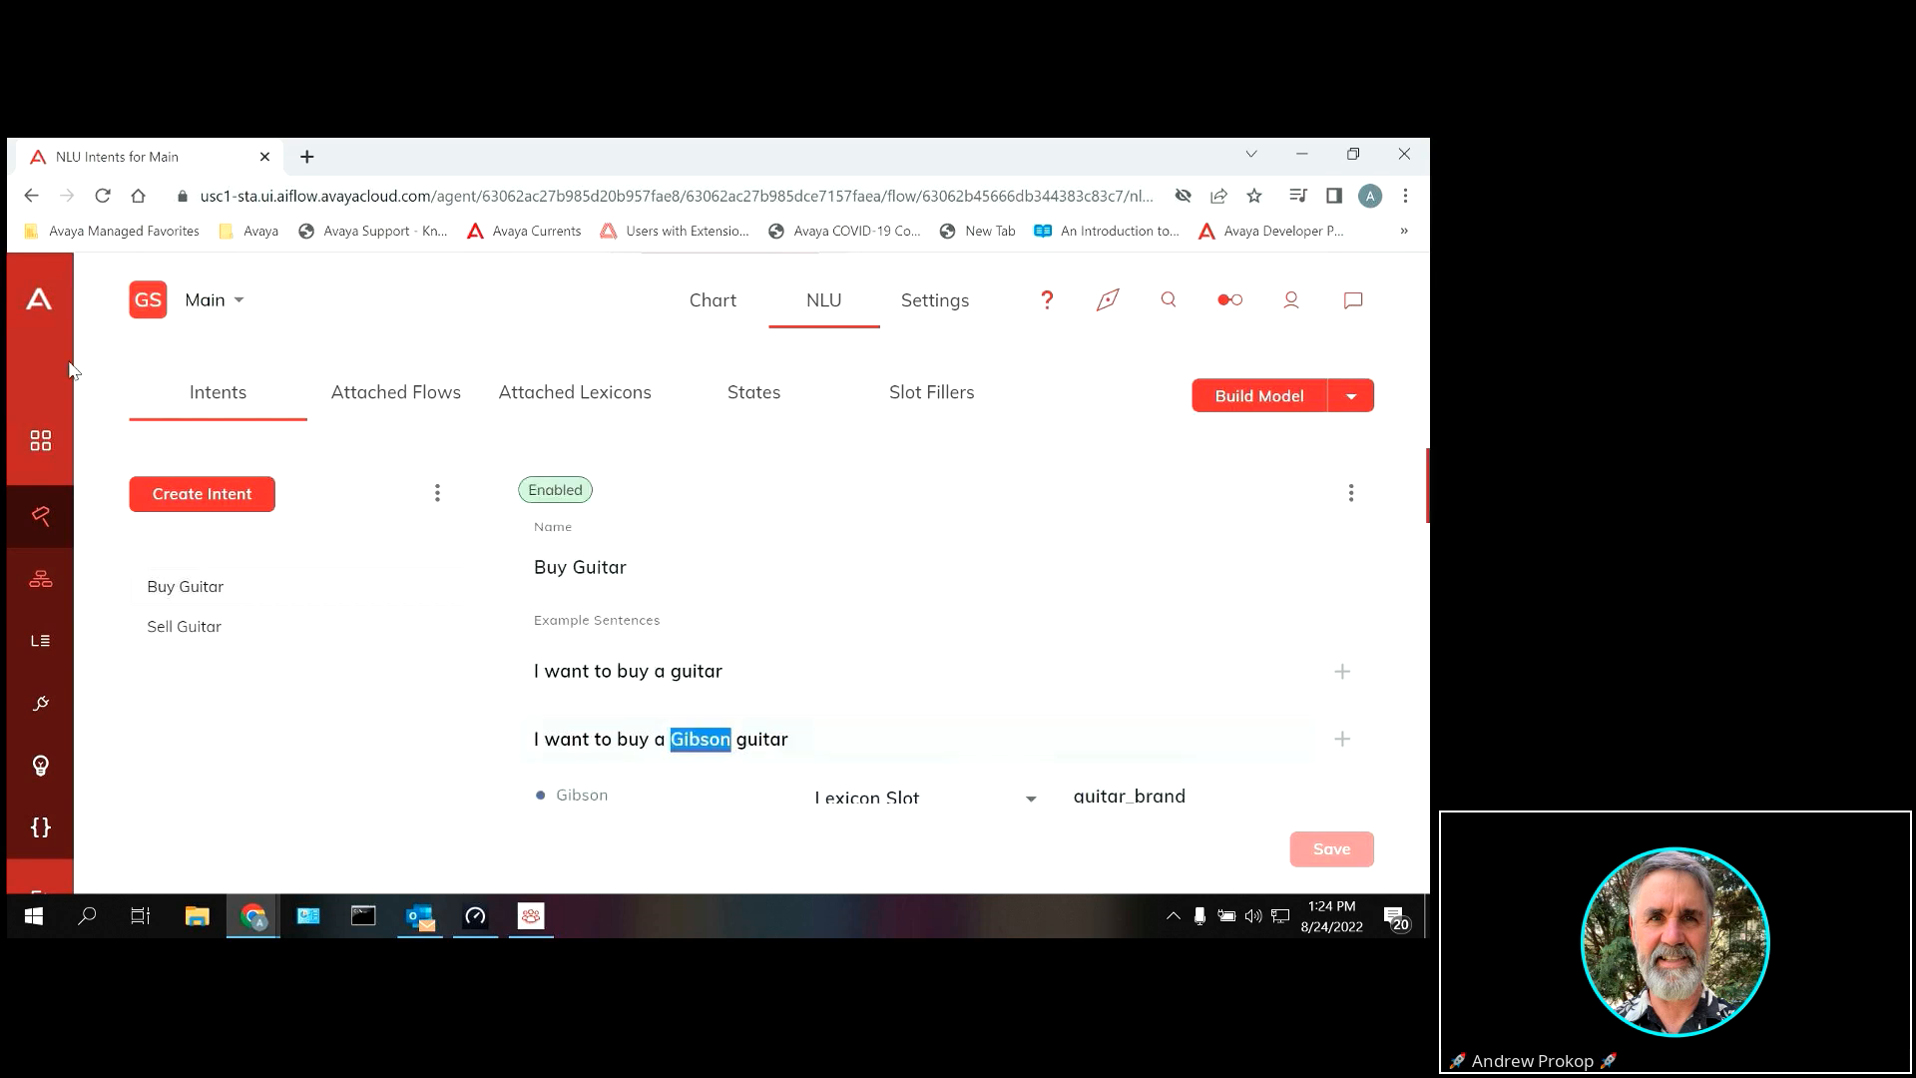
Step: Open the Sell Guitar intent and correct its first example sentence to "I want to sell a guitar"
mouse_move(108, 507)
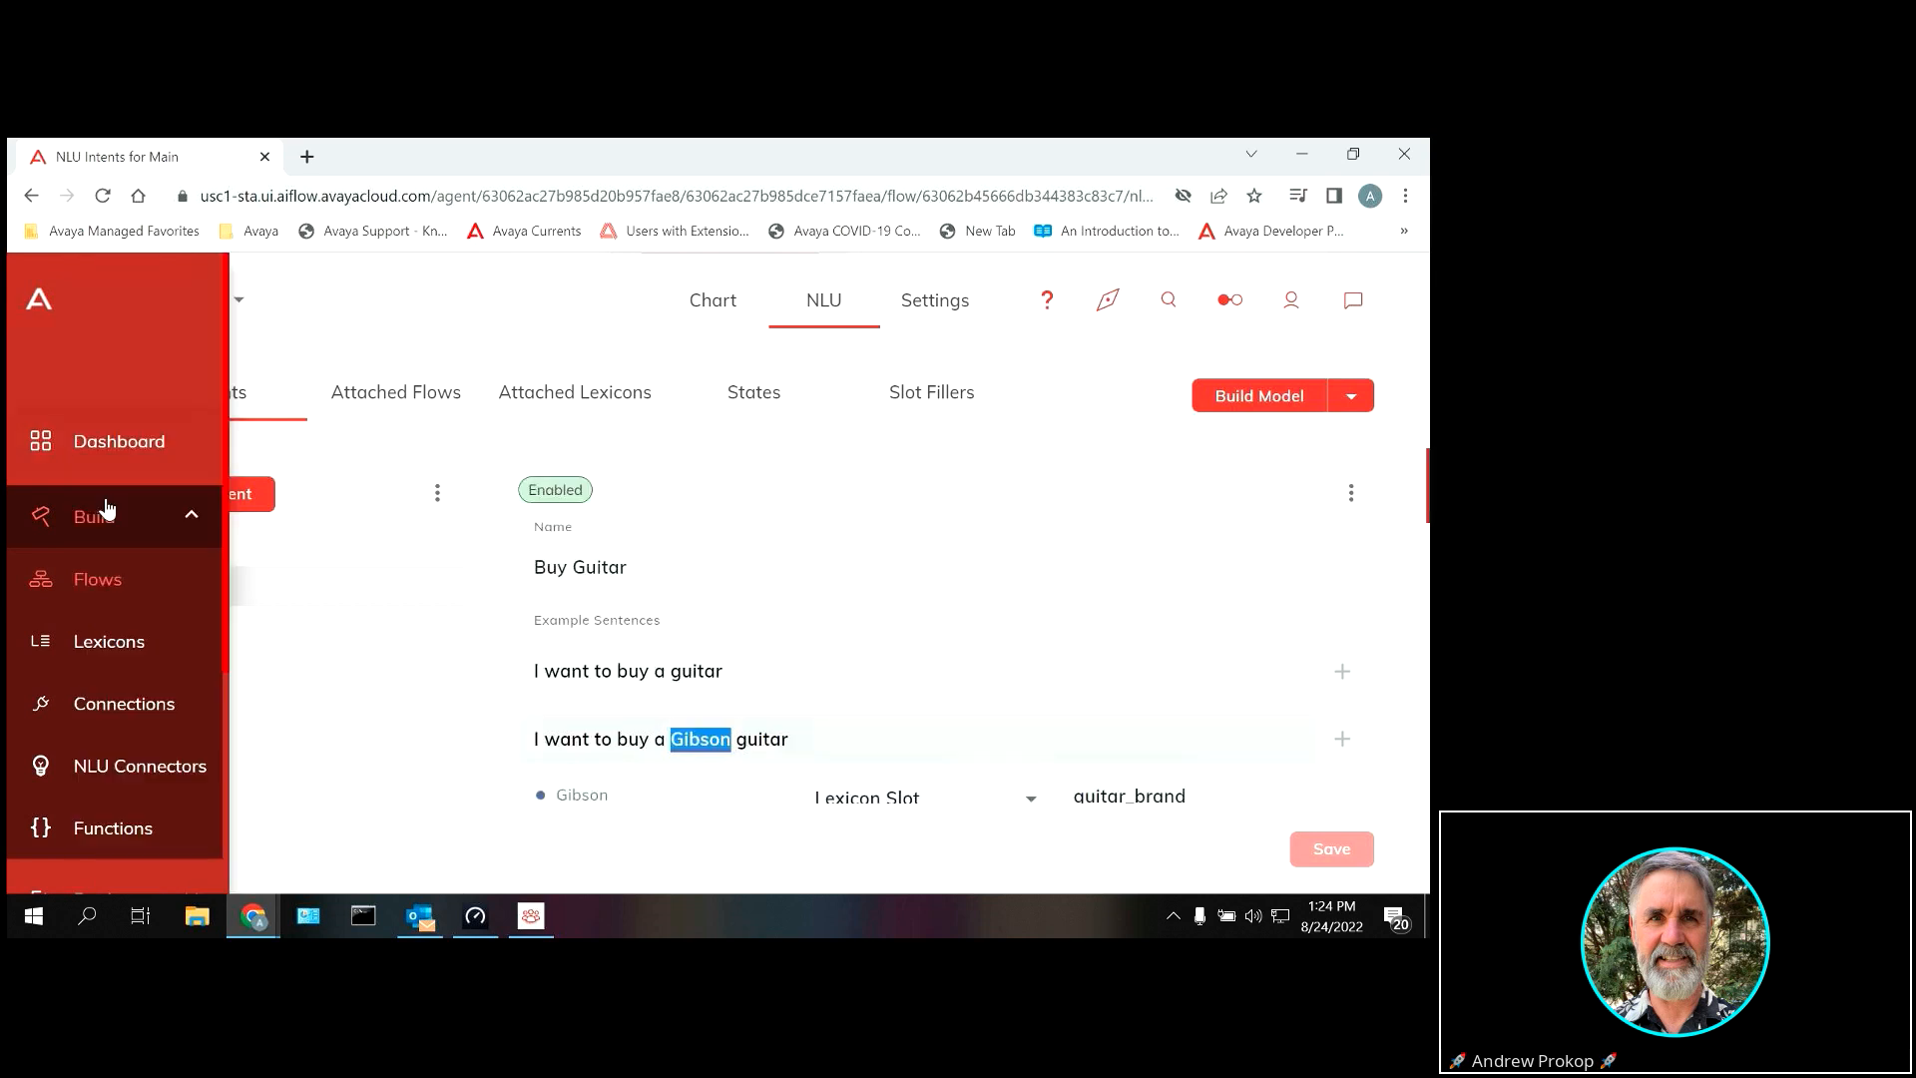
click(32, 198)
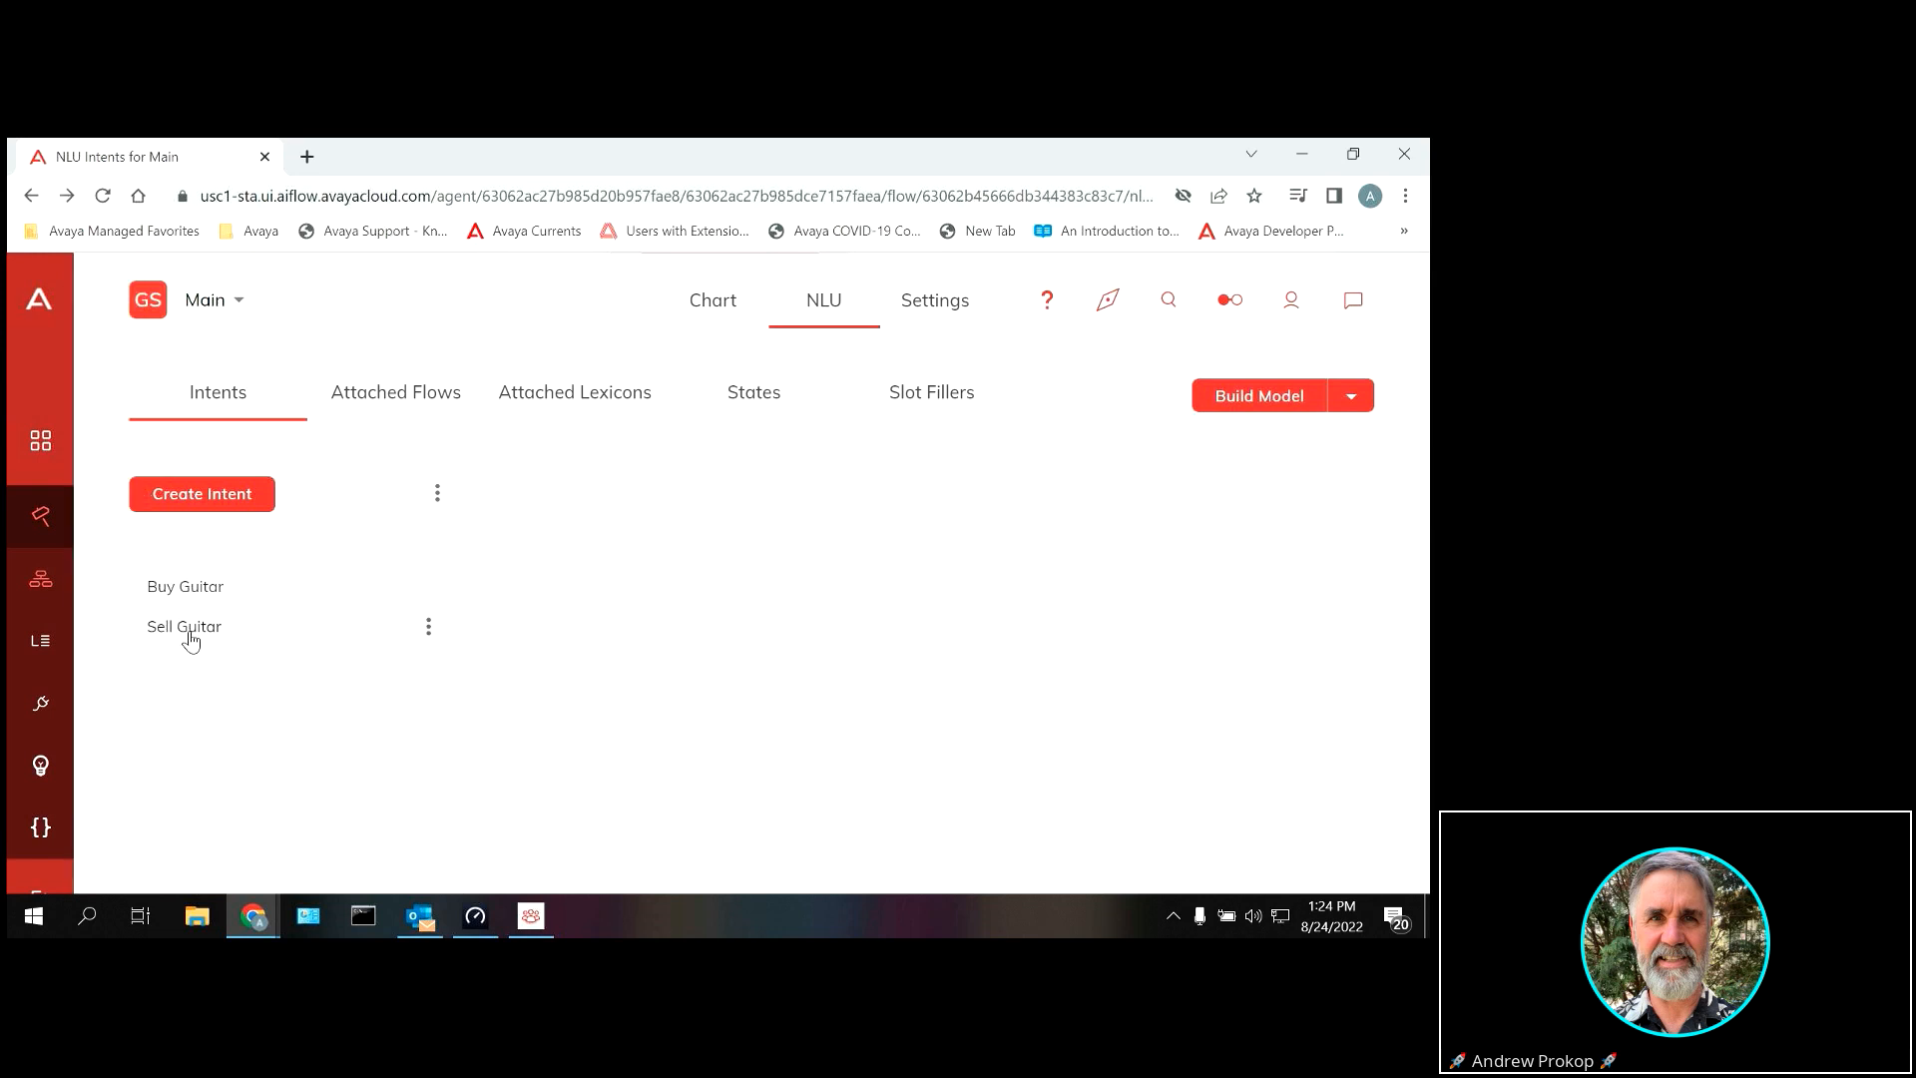
click(184, 631)
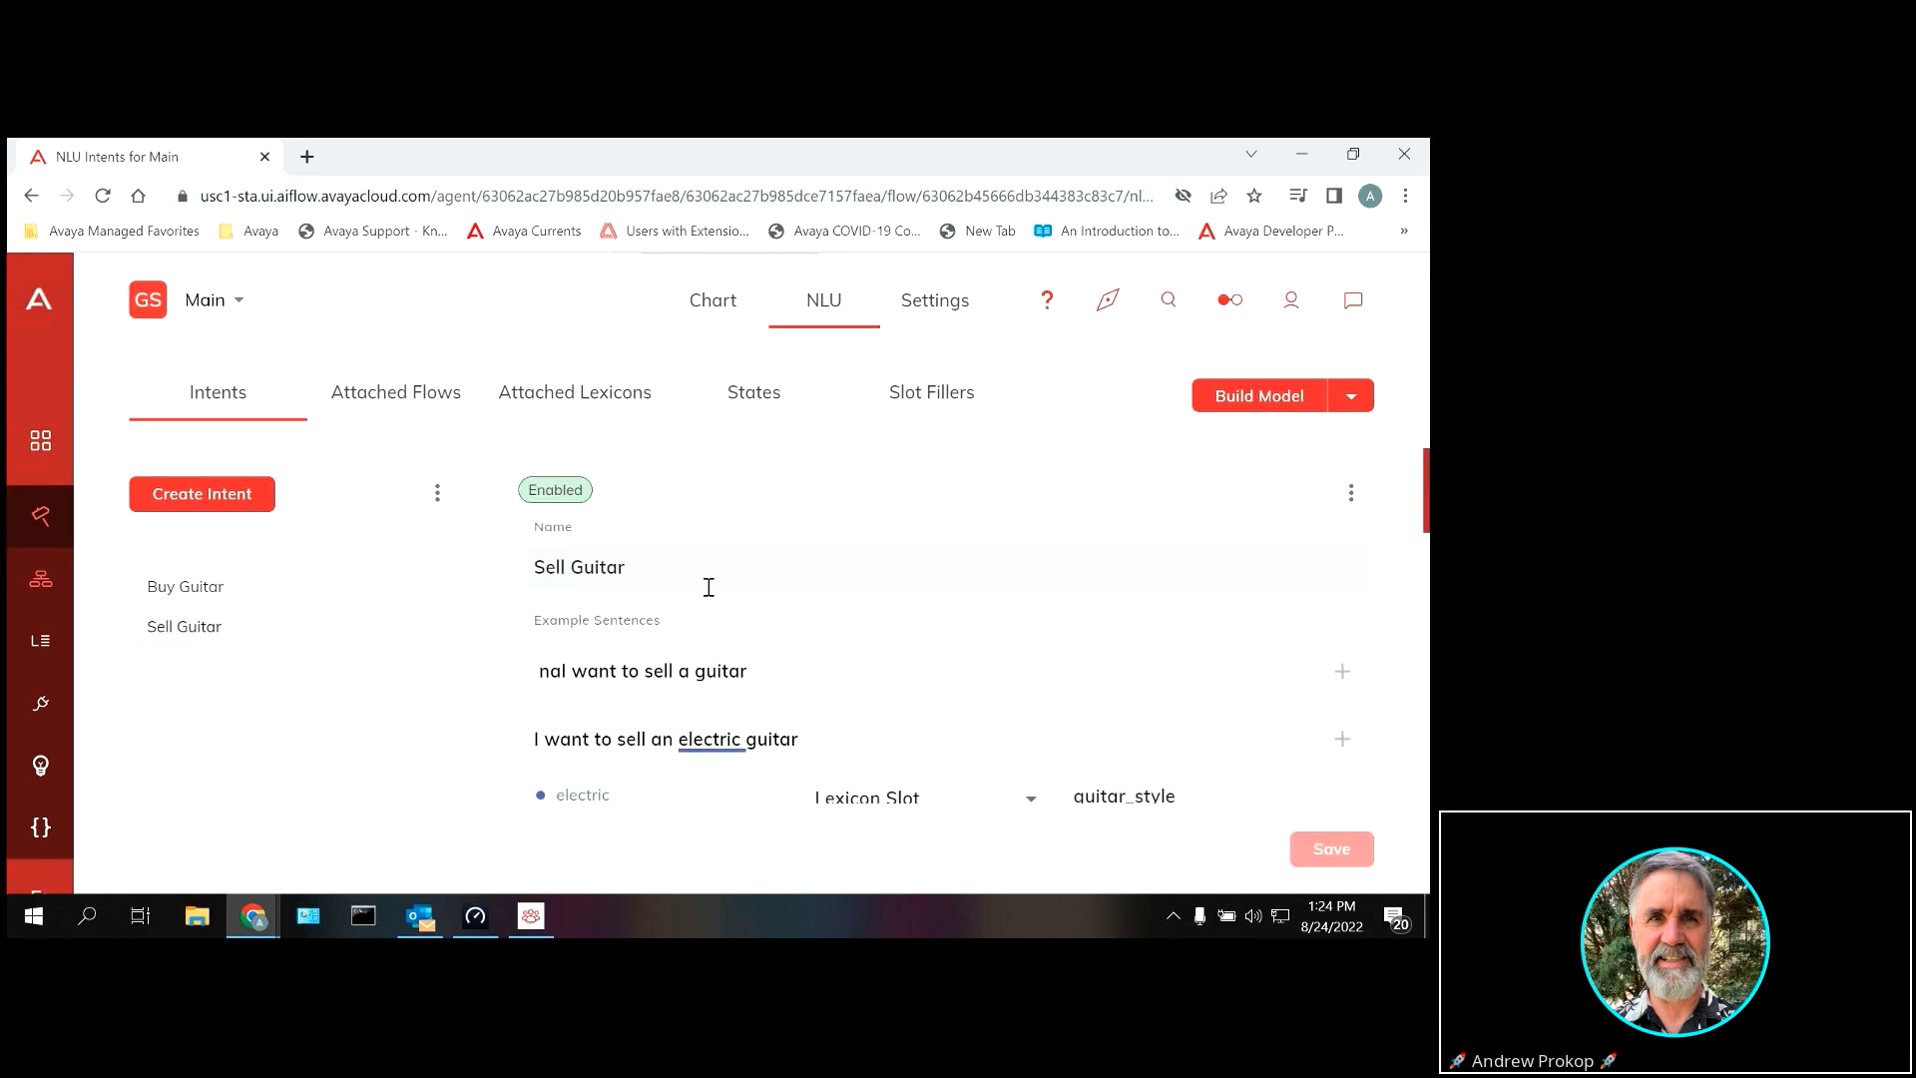
click(853, 679)
drag(568, 672, 504, 681)
mouse_move(492, 675)
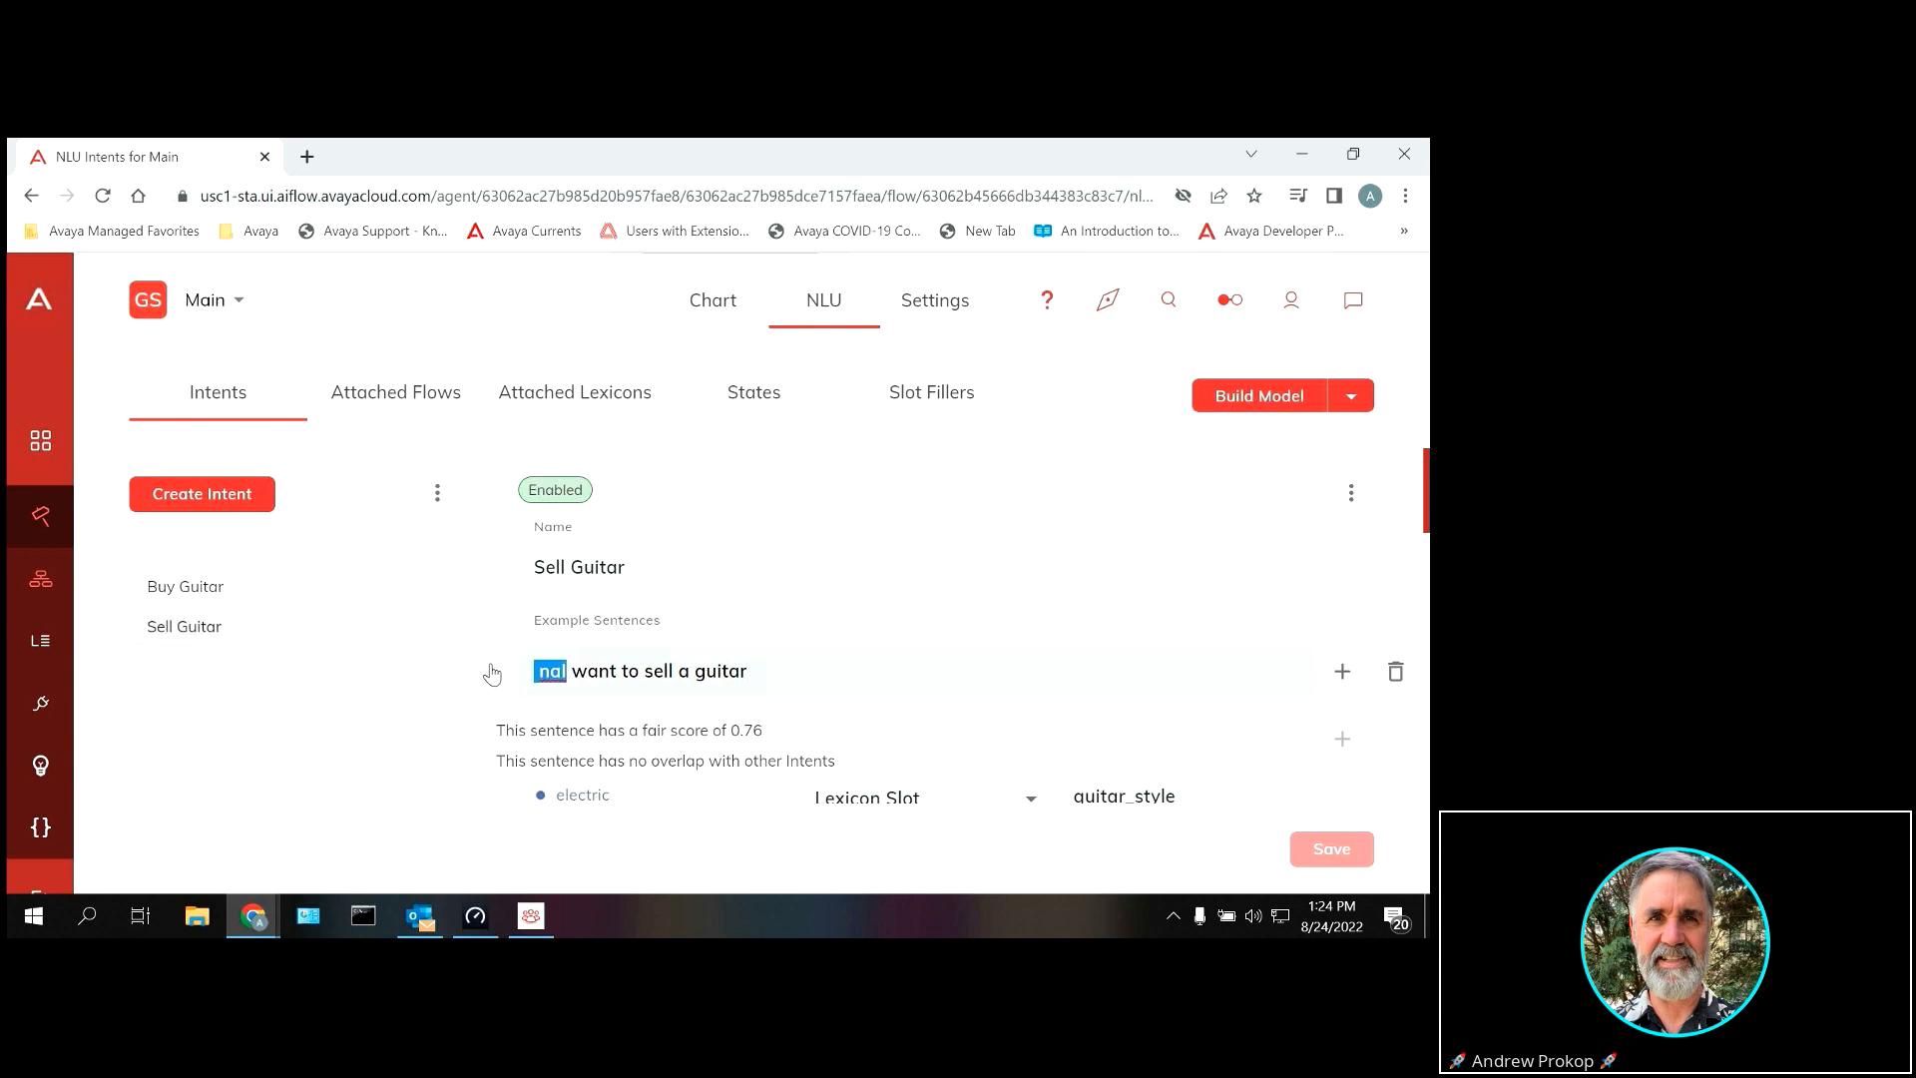
text(I)
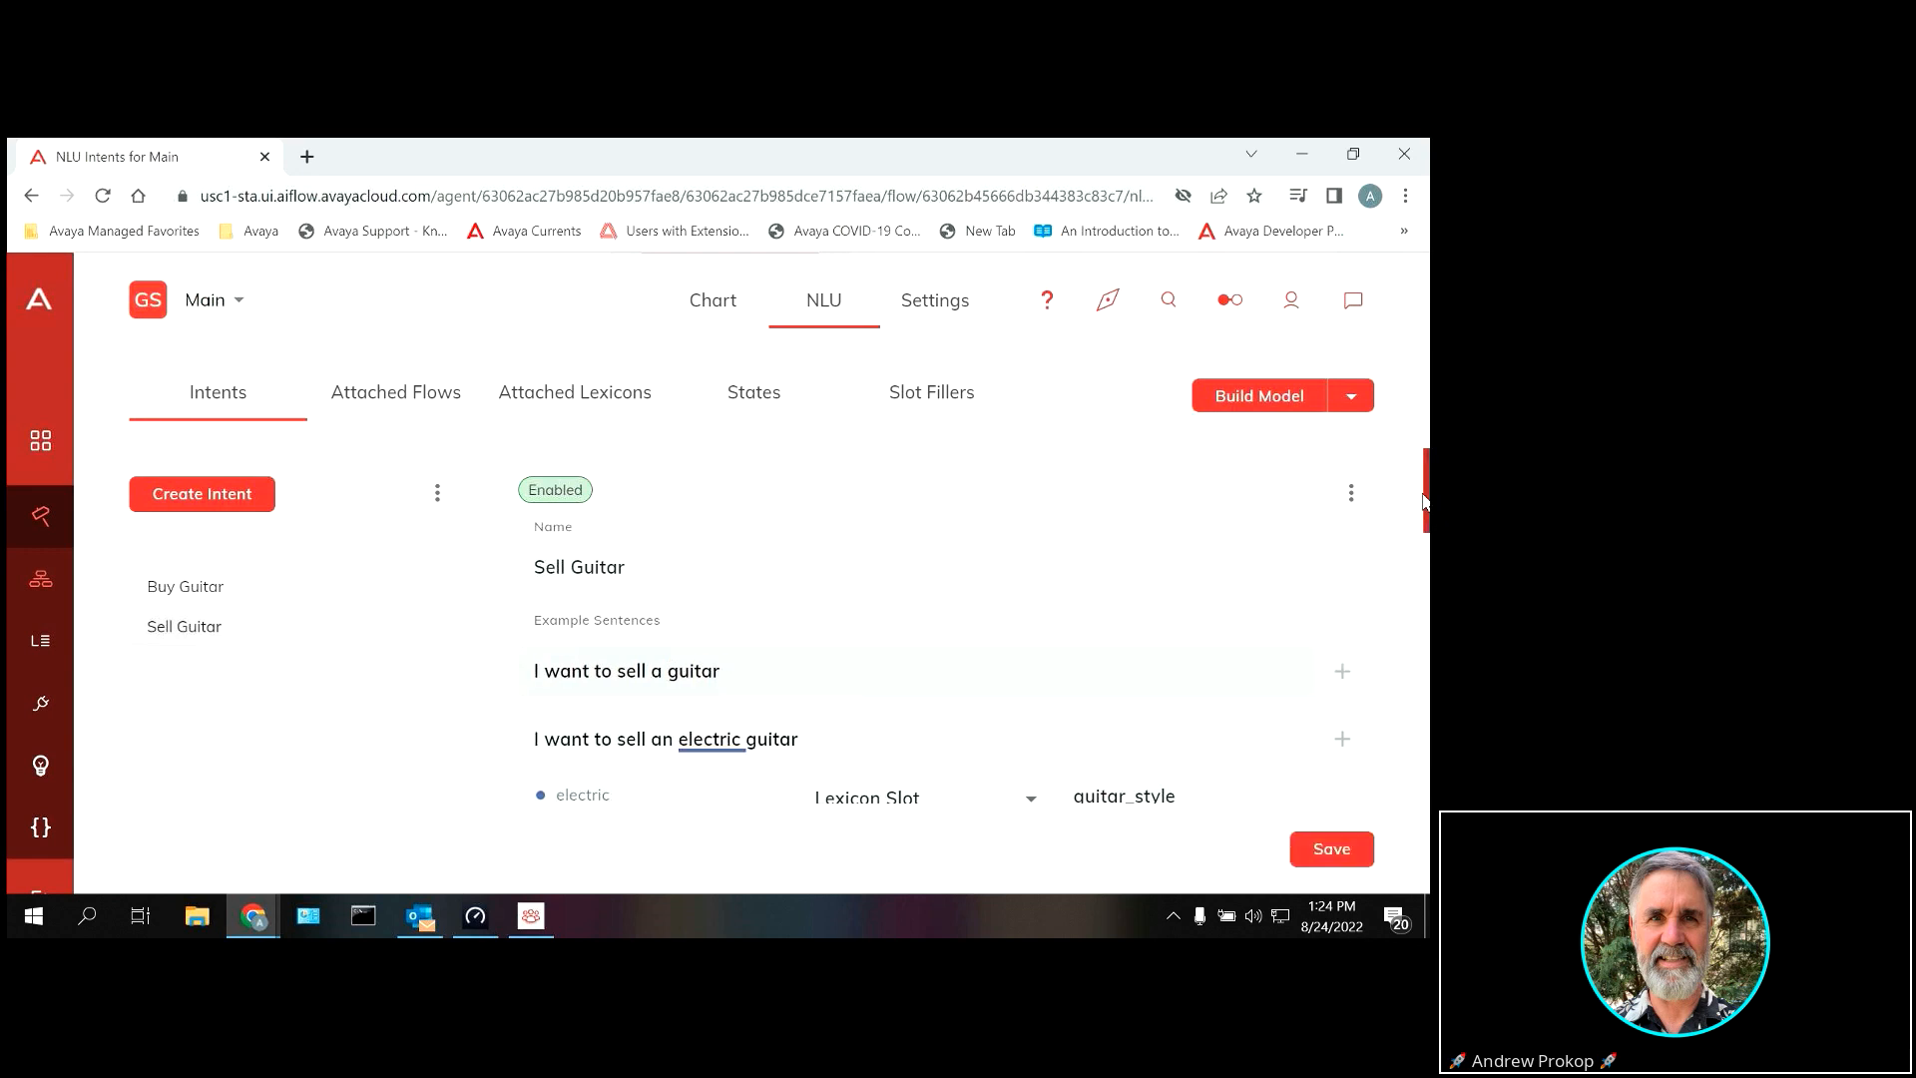
Step: Review the other example sentences of the Sell Guitar intent and their lexicon slot mappings
scroll(1425, 499, down, 1)
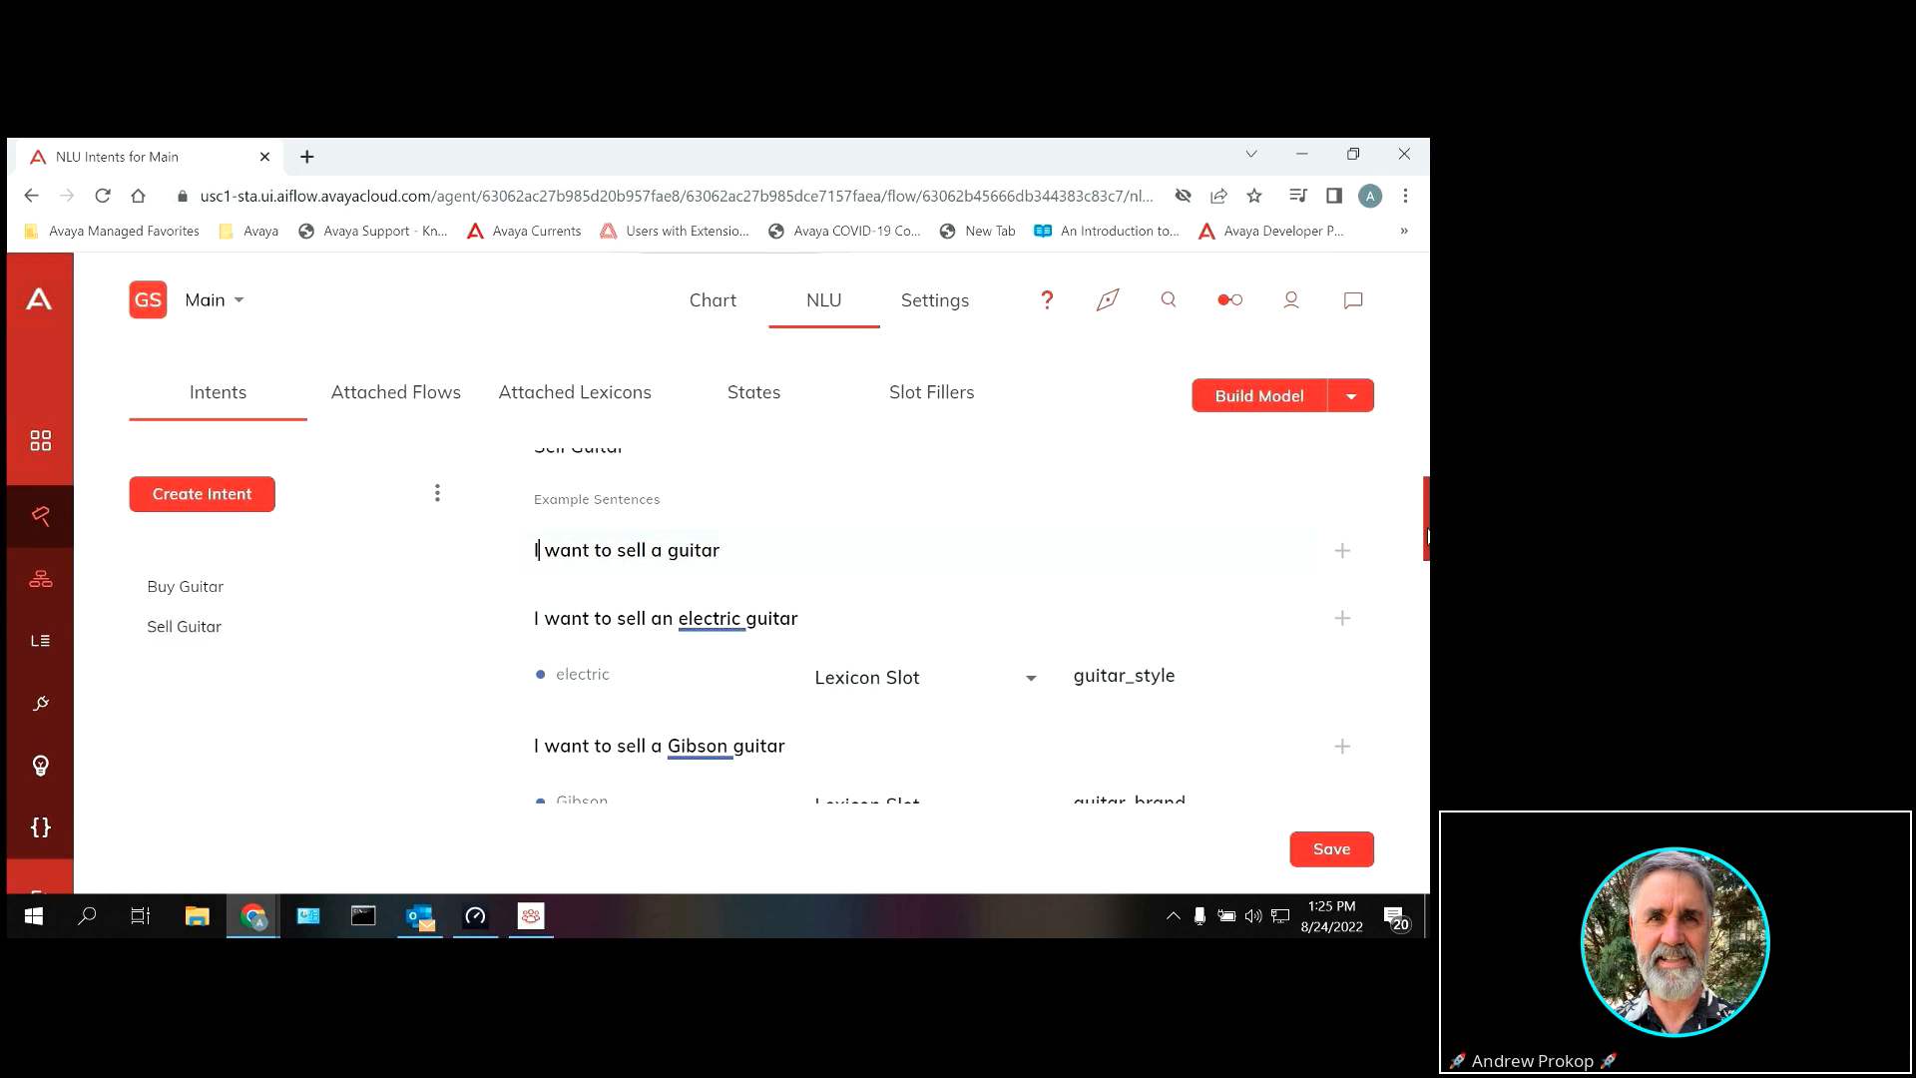
scroll(1427, 536, down, 2)
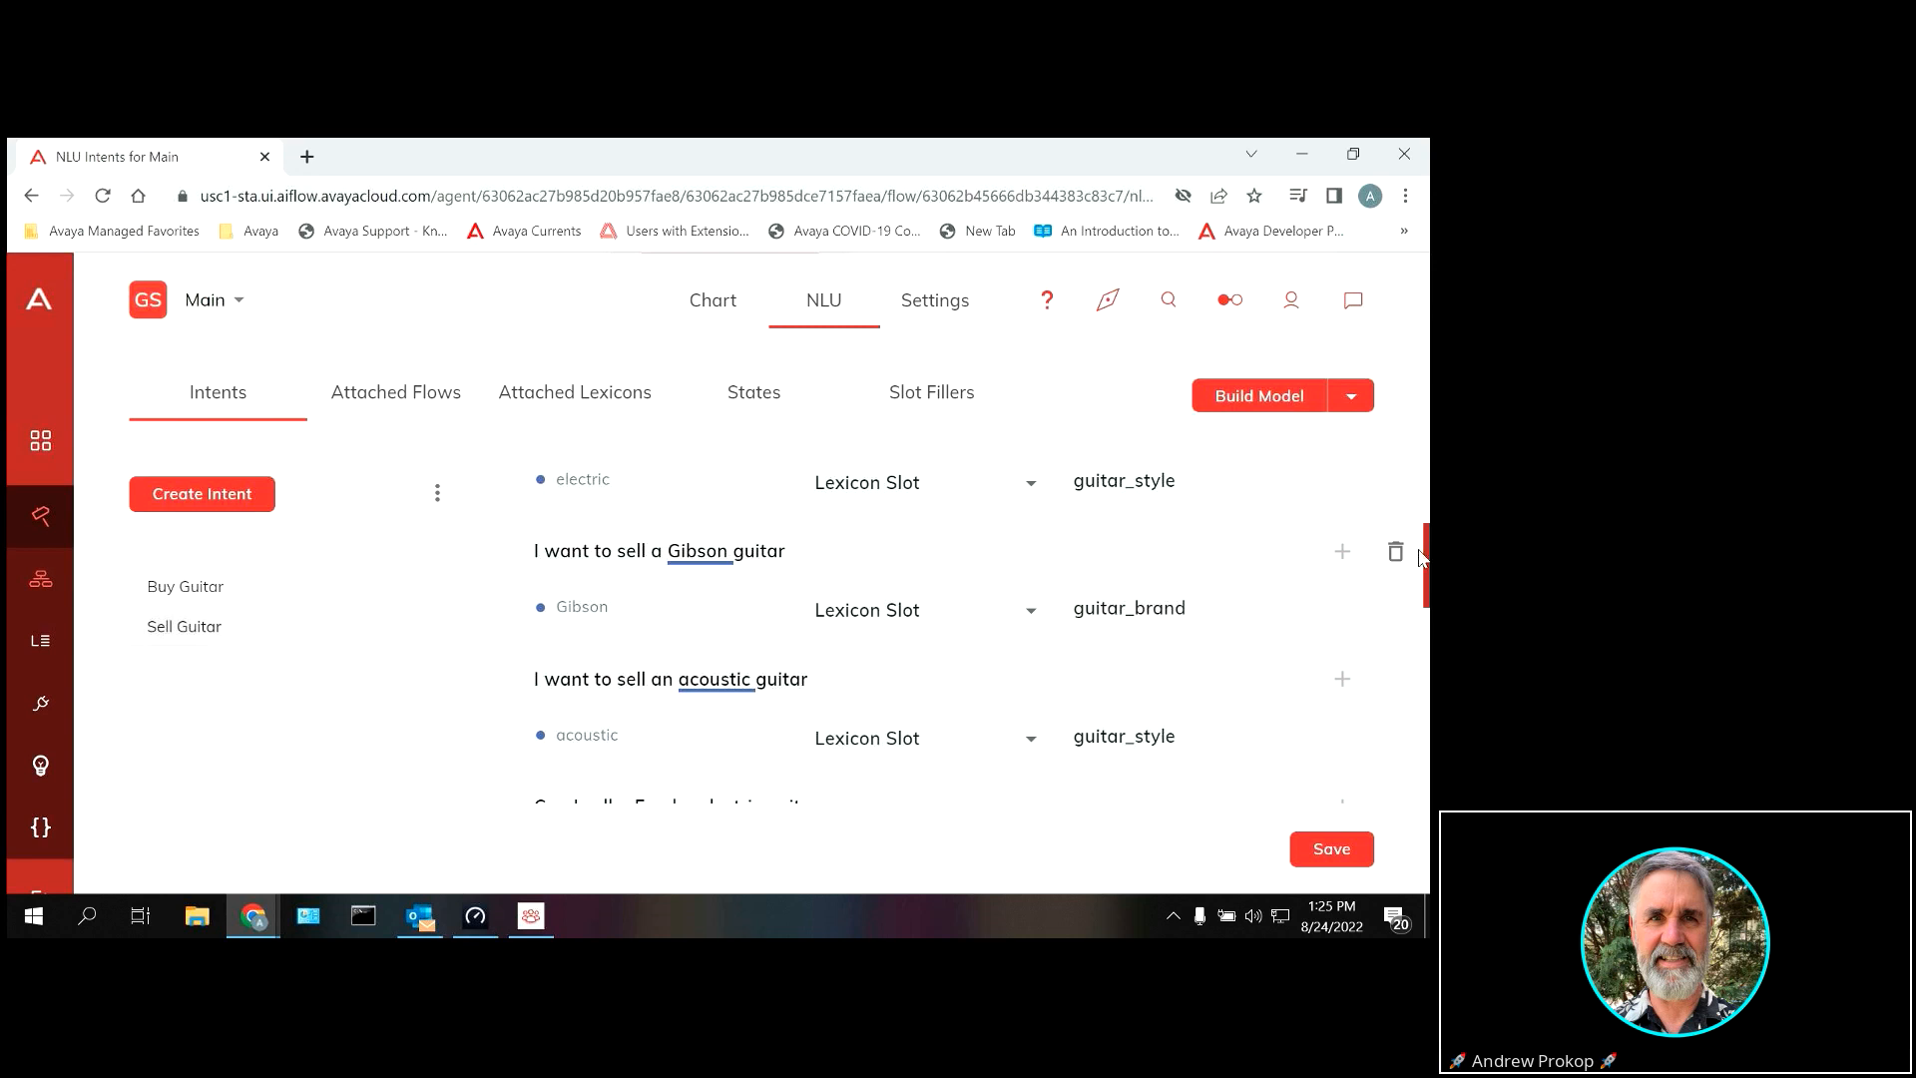
drag(1428, 559, 1413, 622)
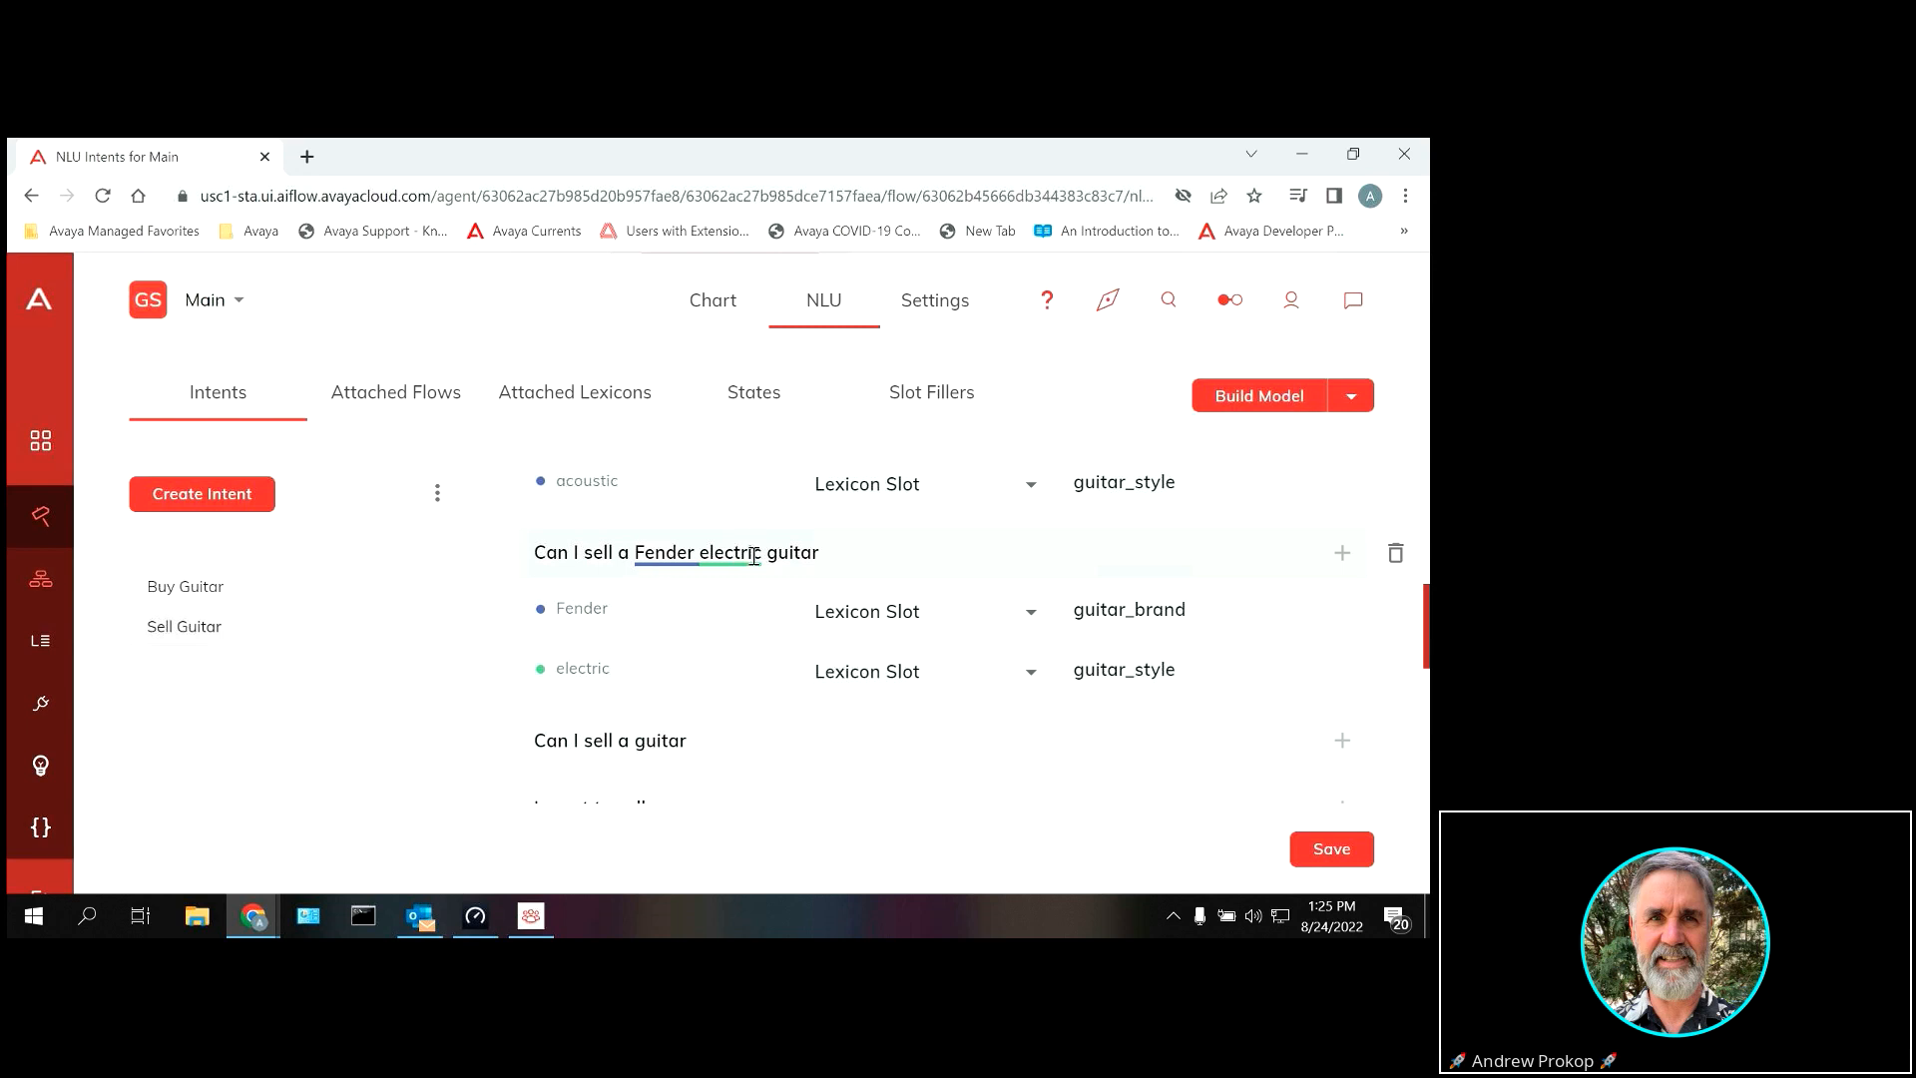
drag(1427, 604, 1429, 466)
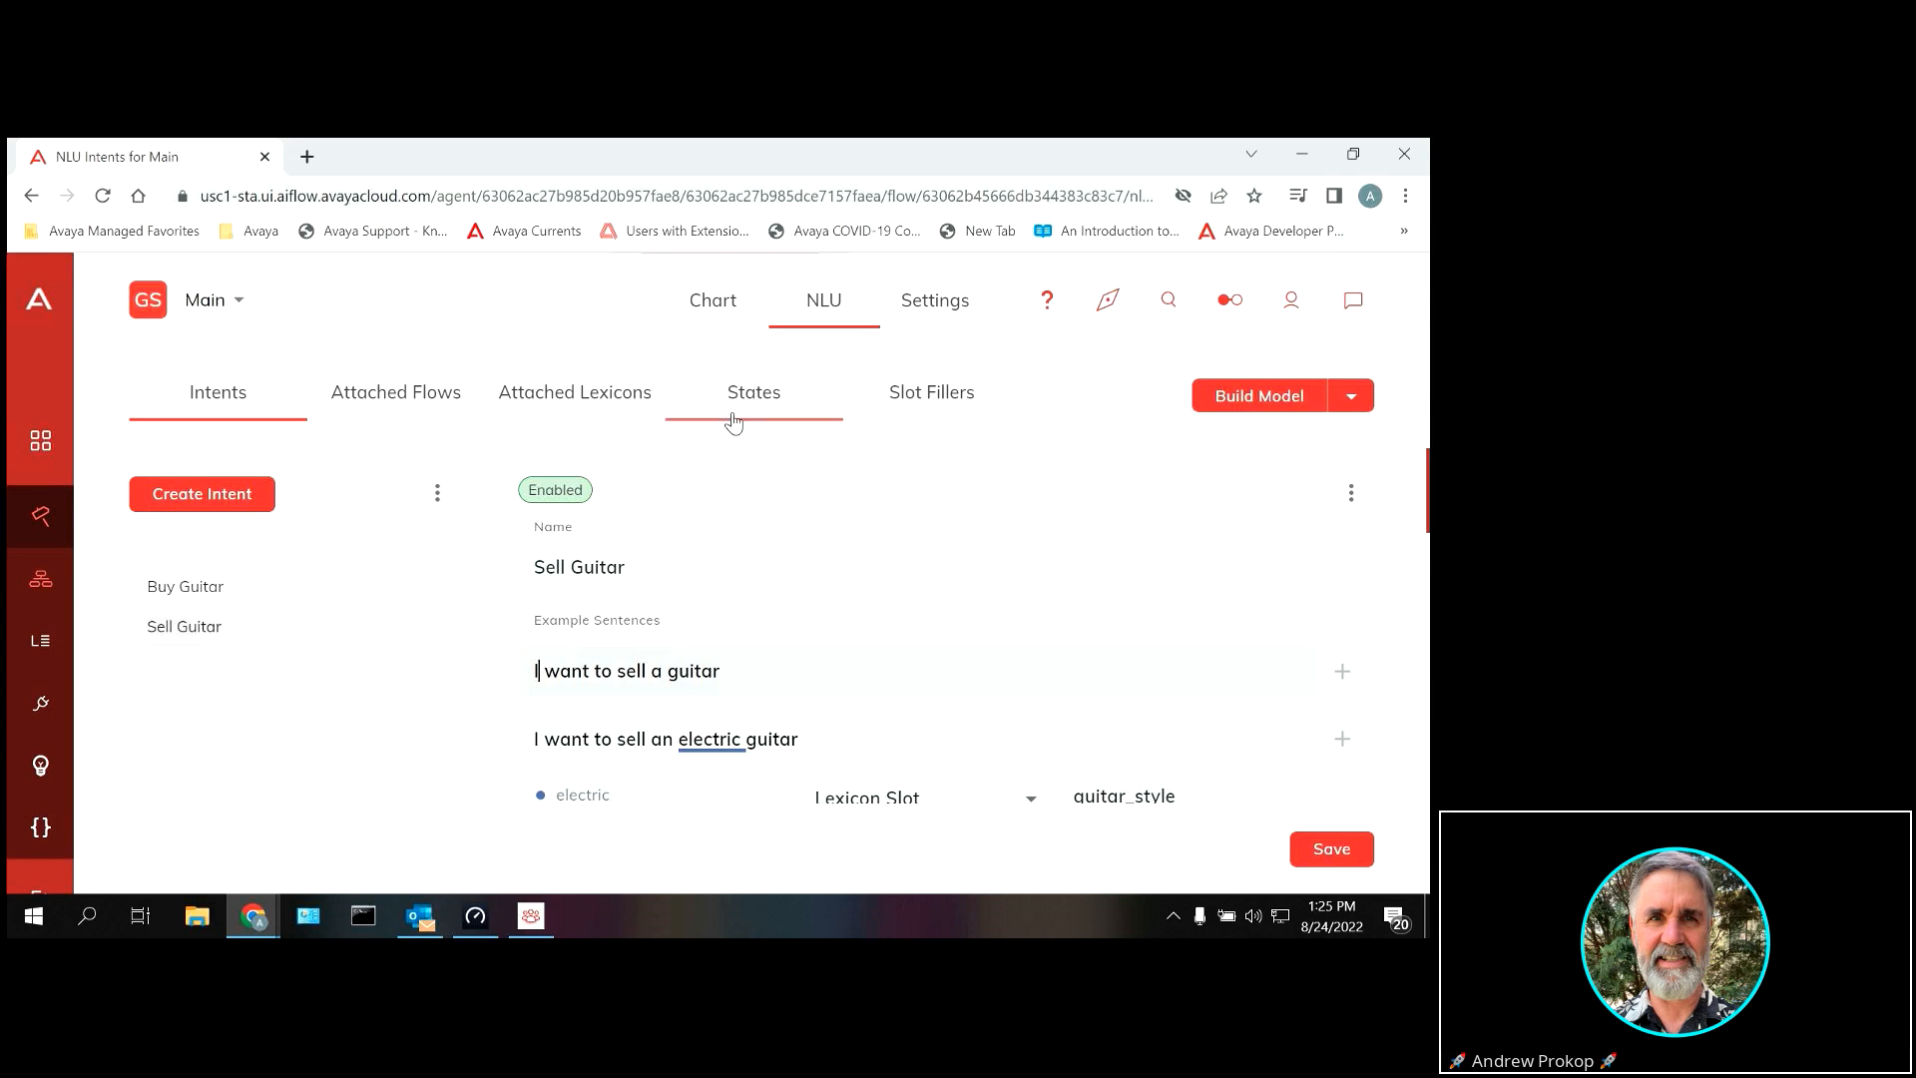
Step: Go to the Main flow's slot fillers and inspect the Styles filler's type, slot name and context key, leaving it unedited
click(917, 397)
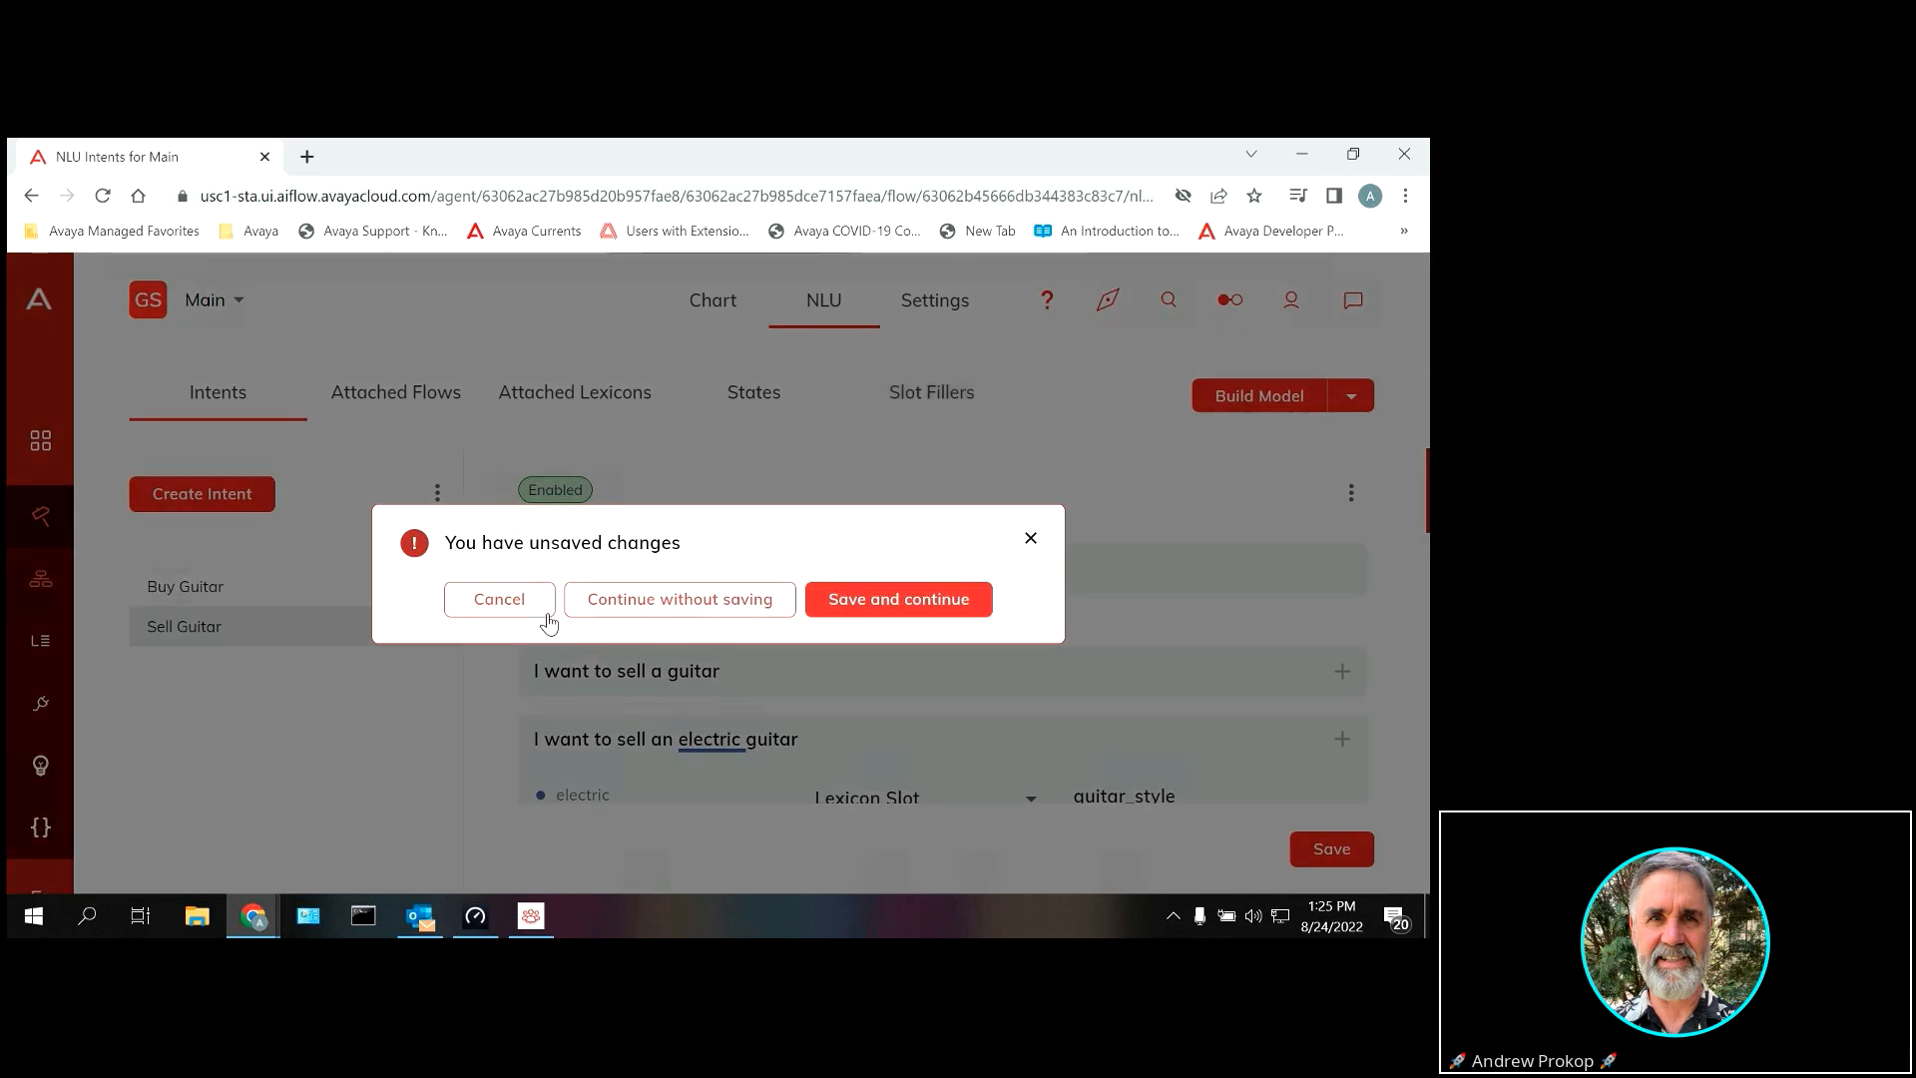
click(778, 599)
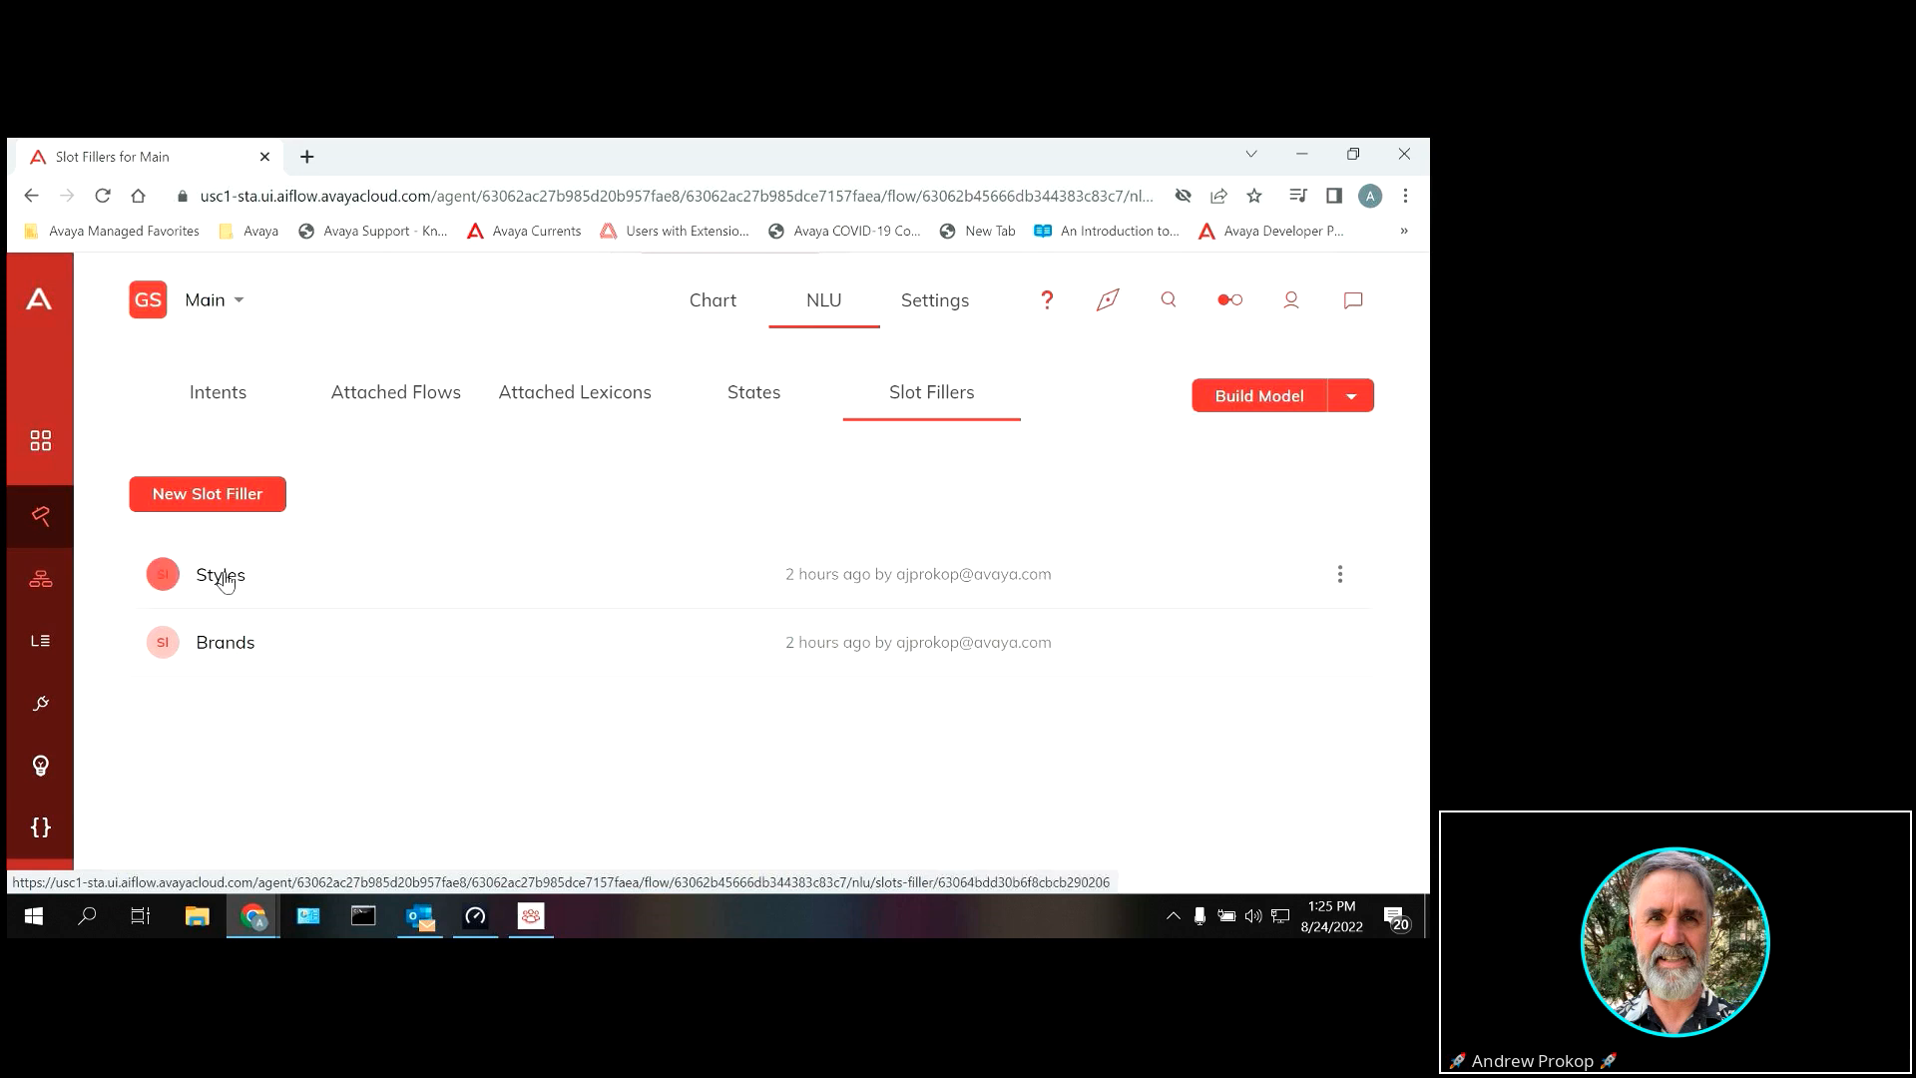
click(542, 597)
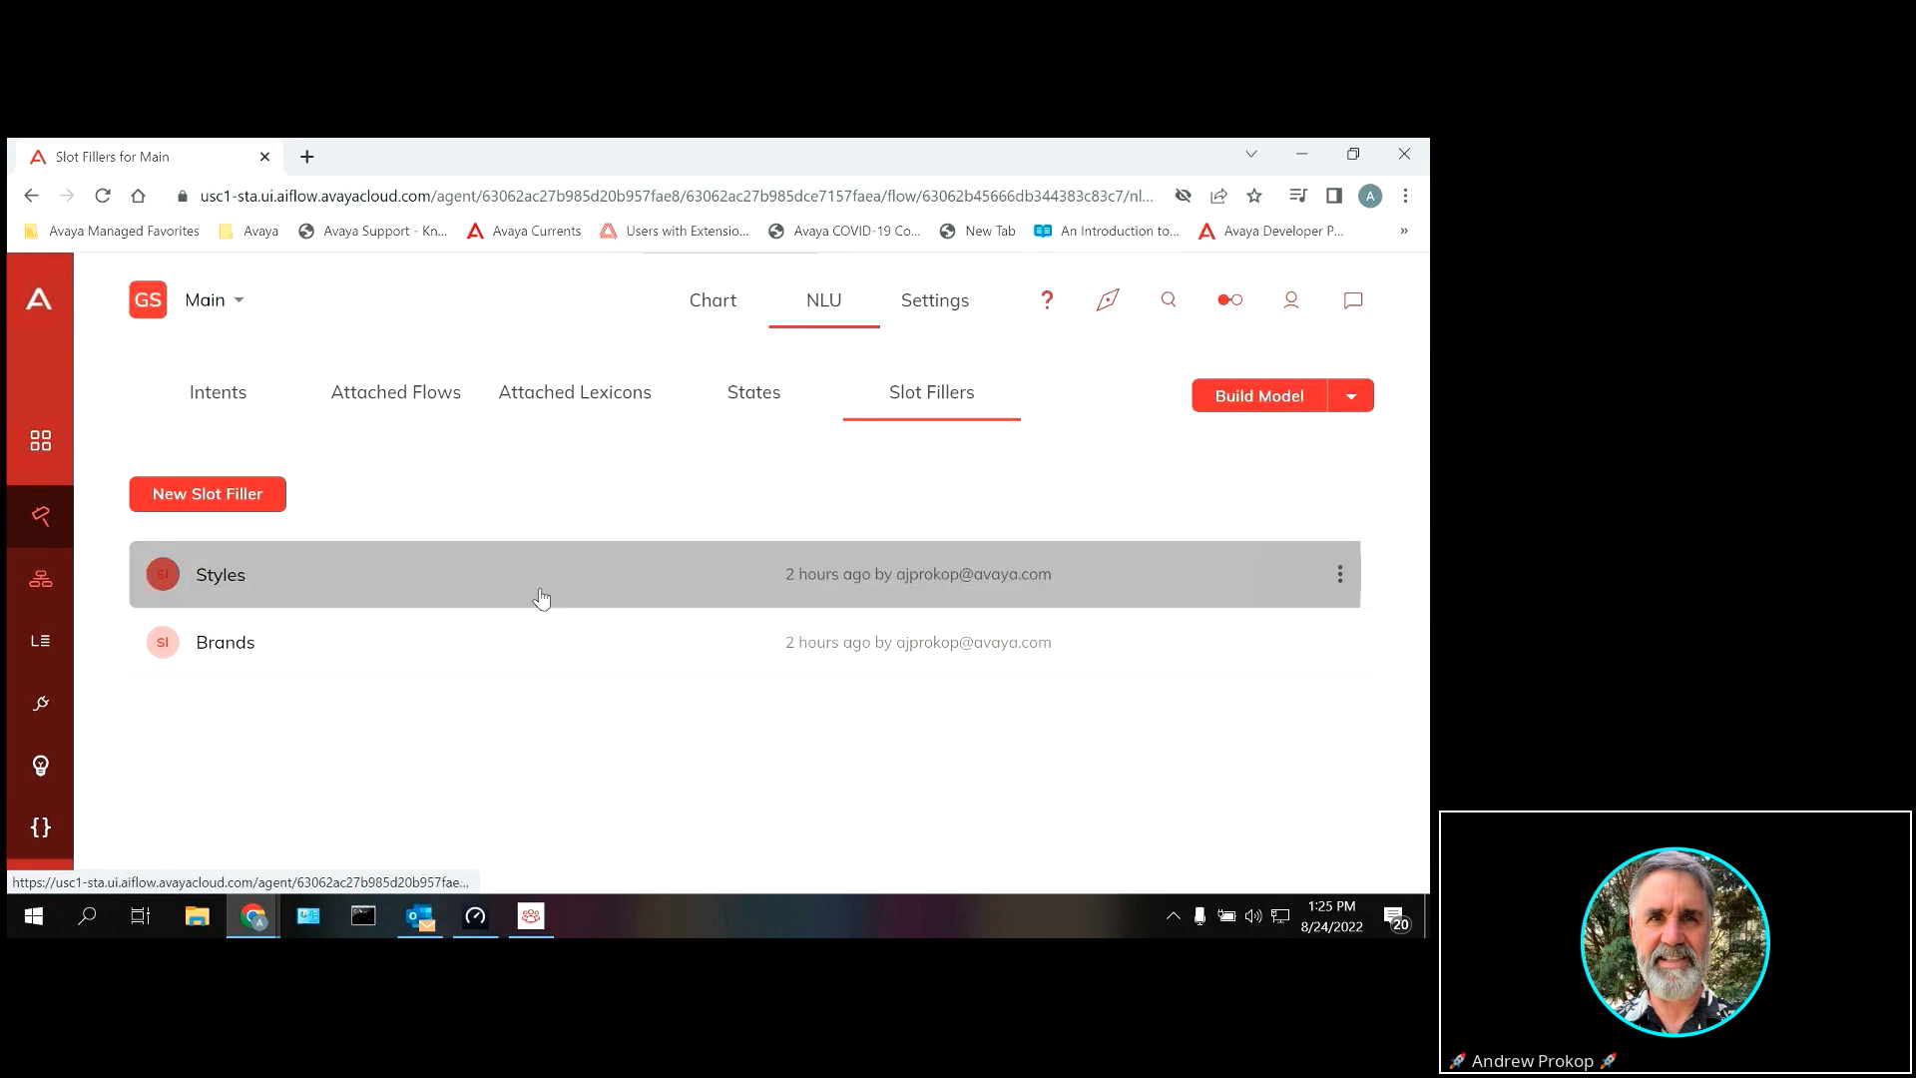
scroll(1423, 547, down, 1)
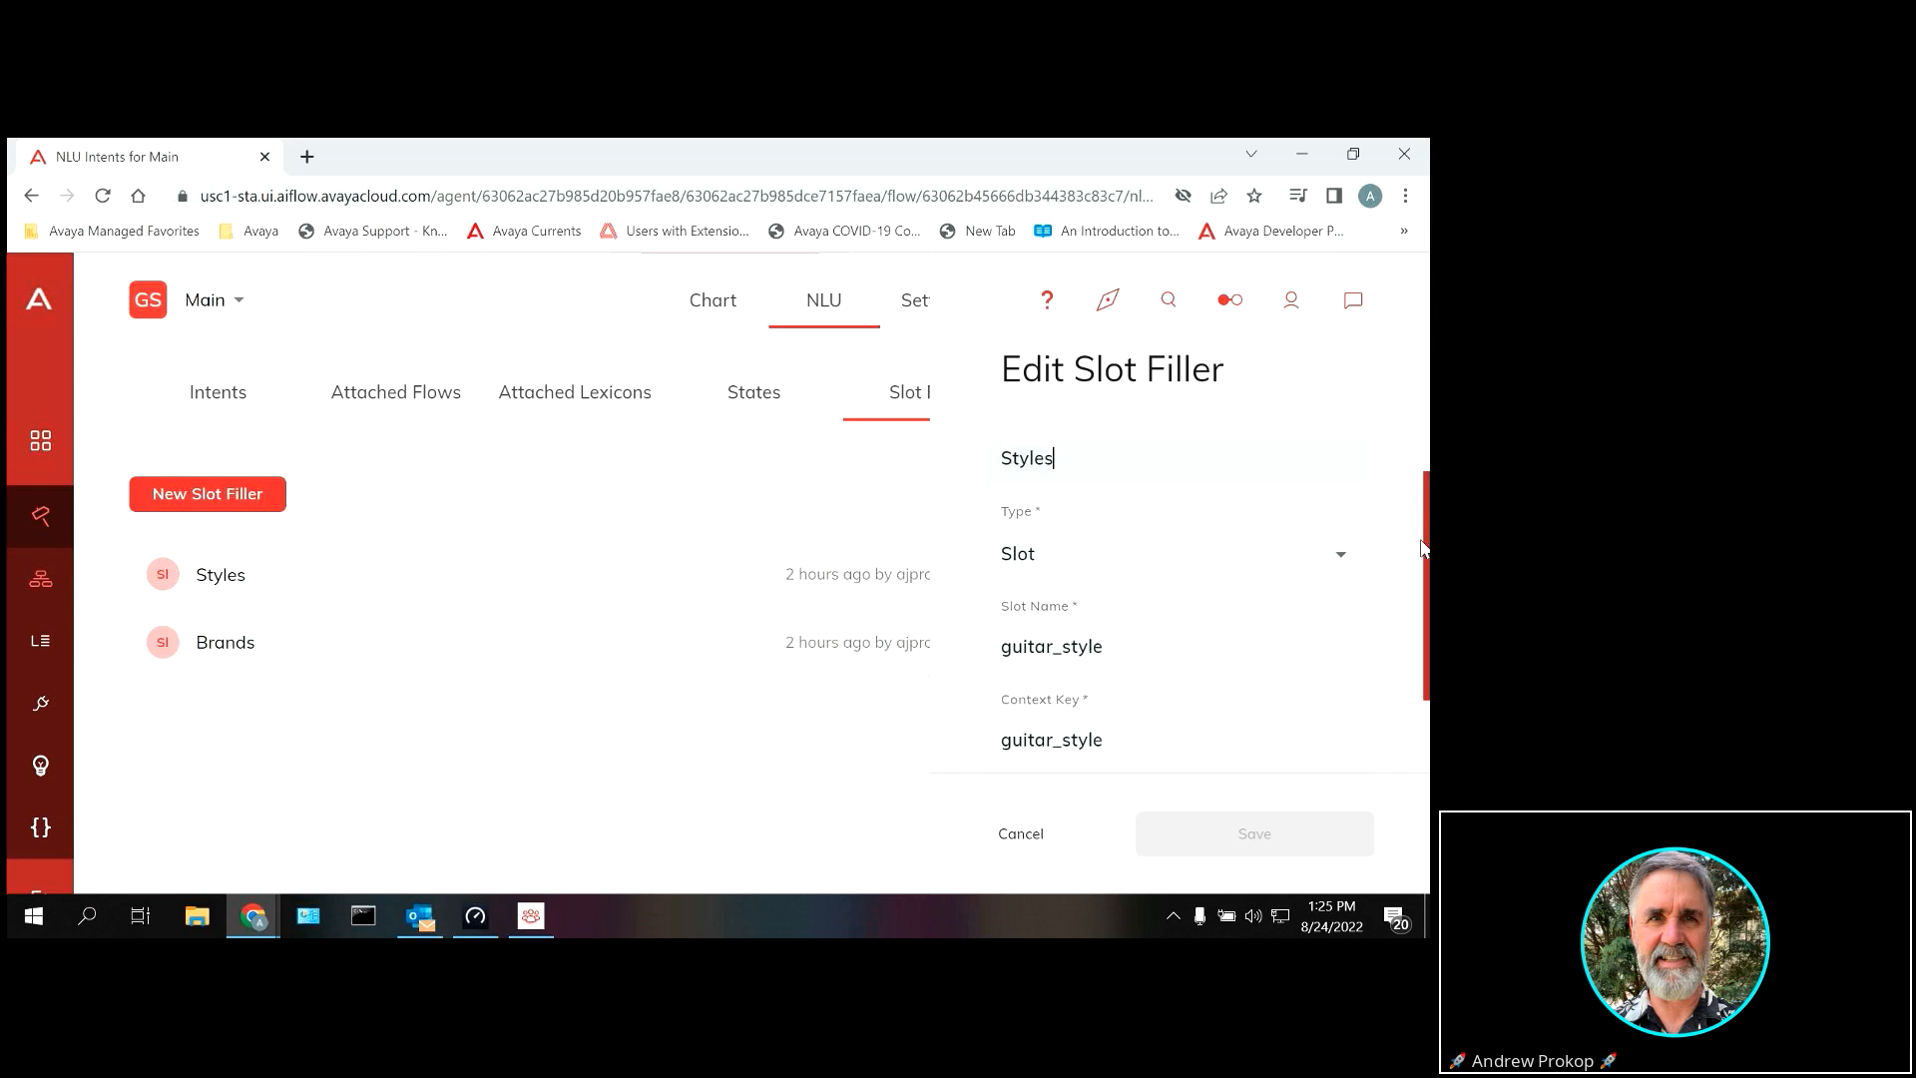
scroll(1422, 547, up, 1)
scroll(1181, 597, down, 1)
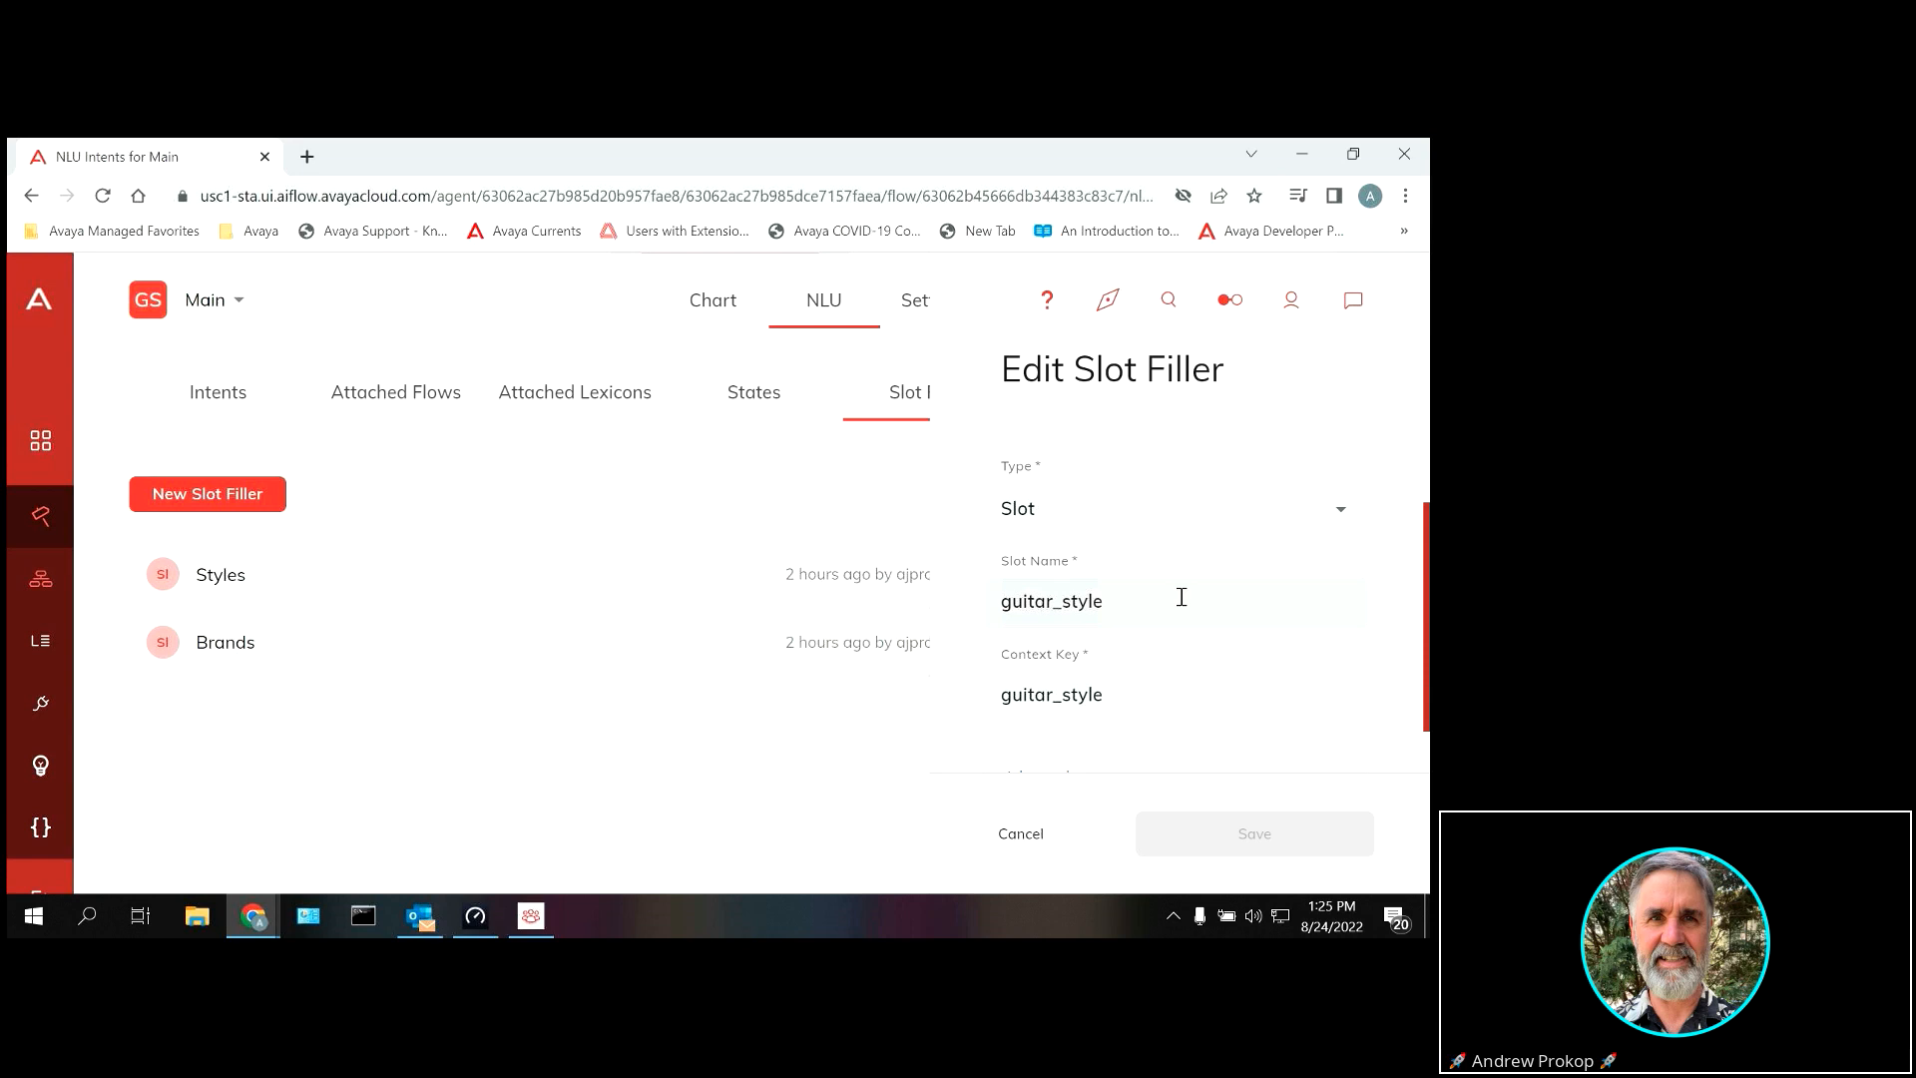
double_click(1085, 603)
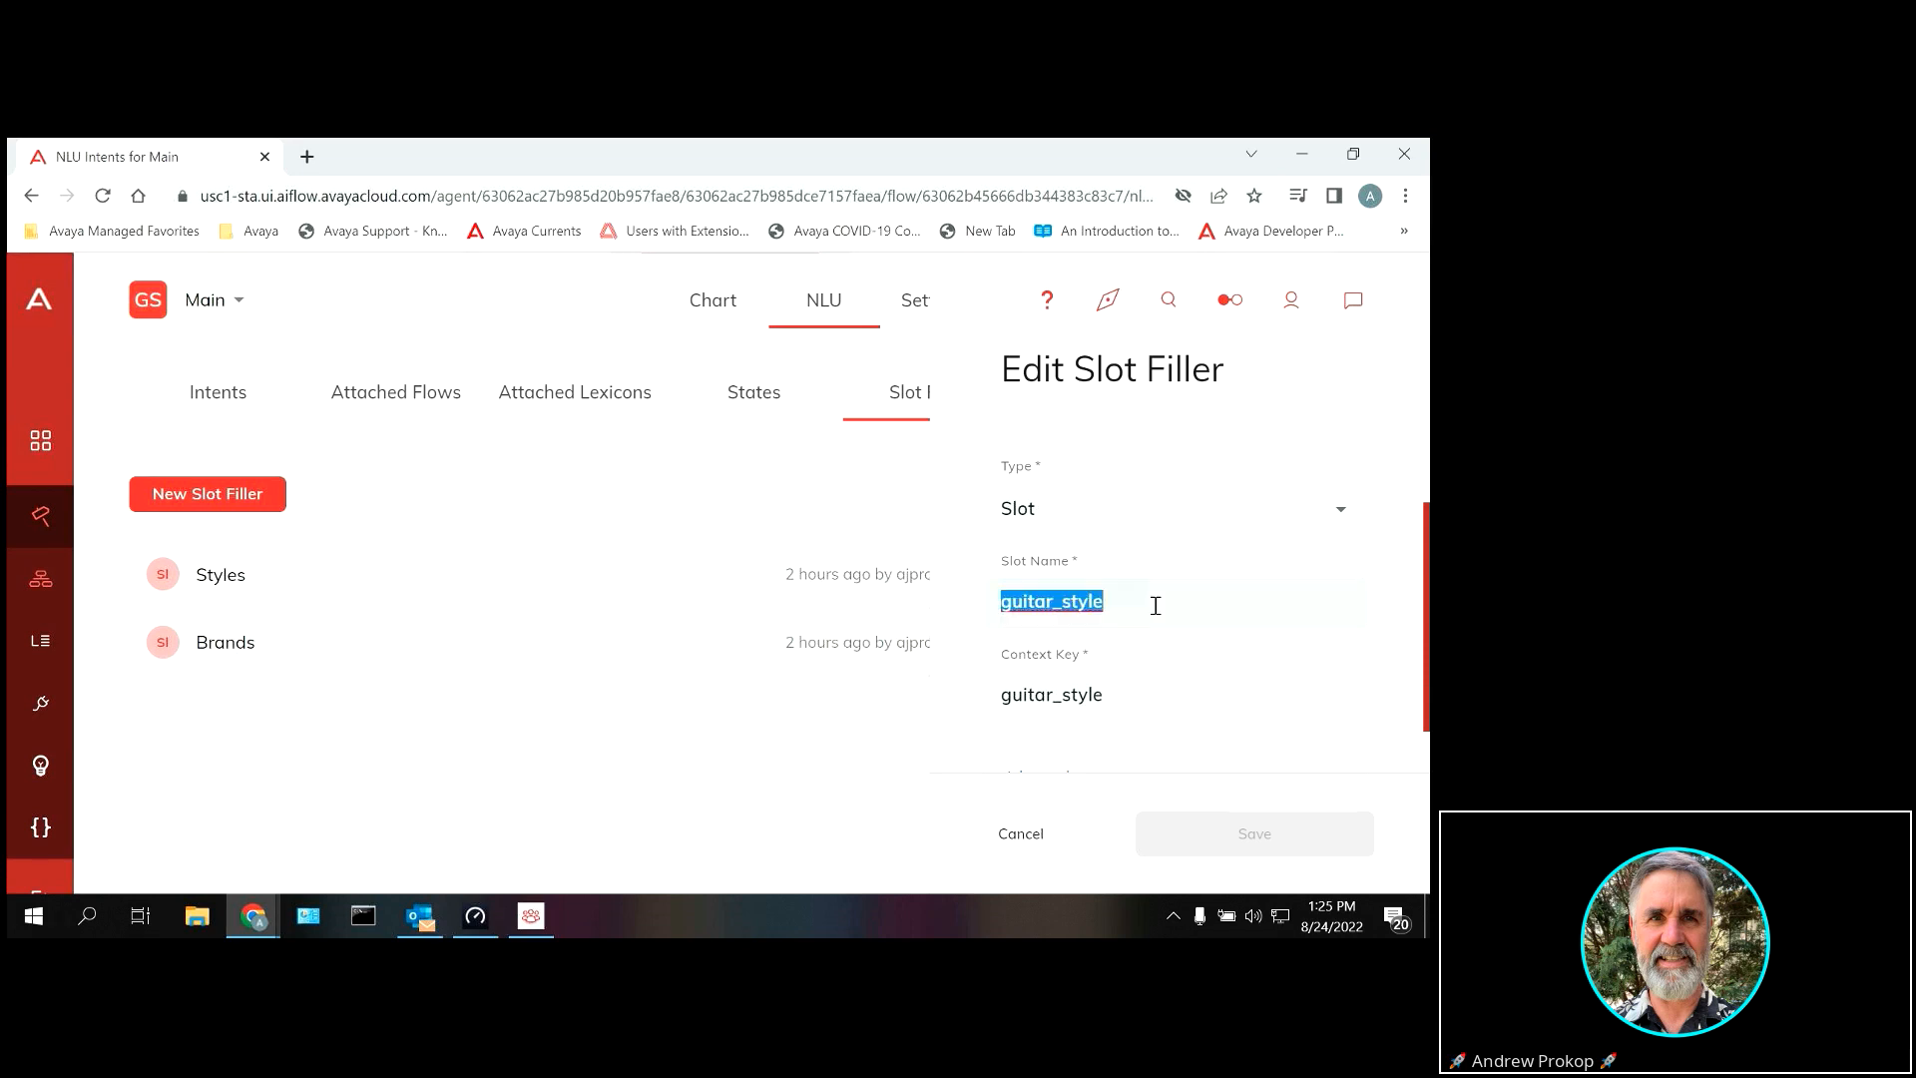
drag(1114, 700, 993, 696)
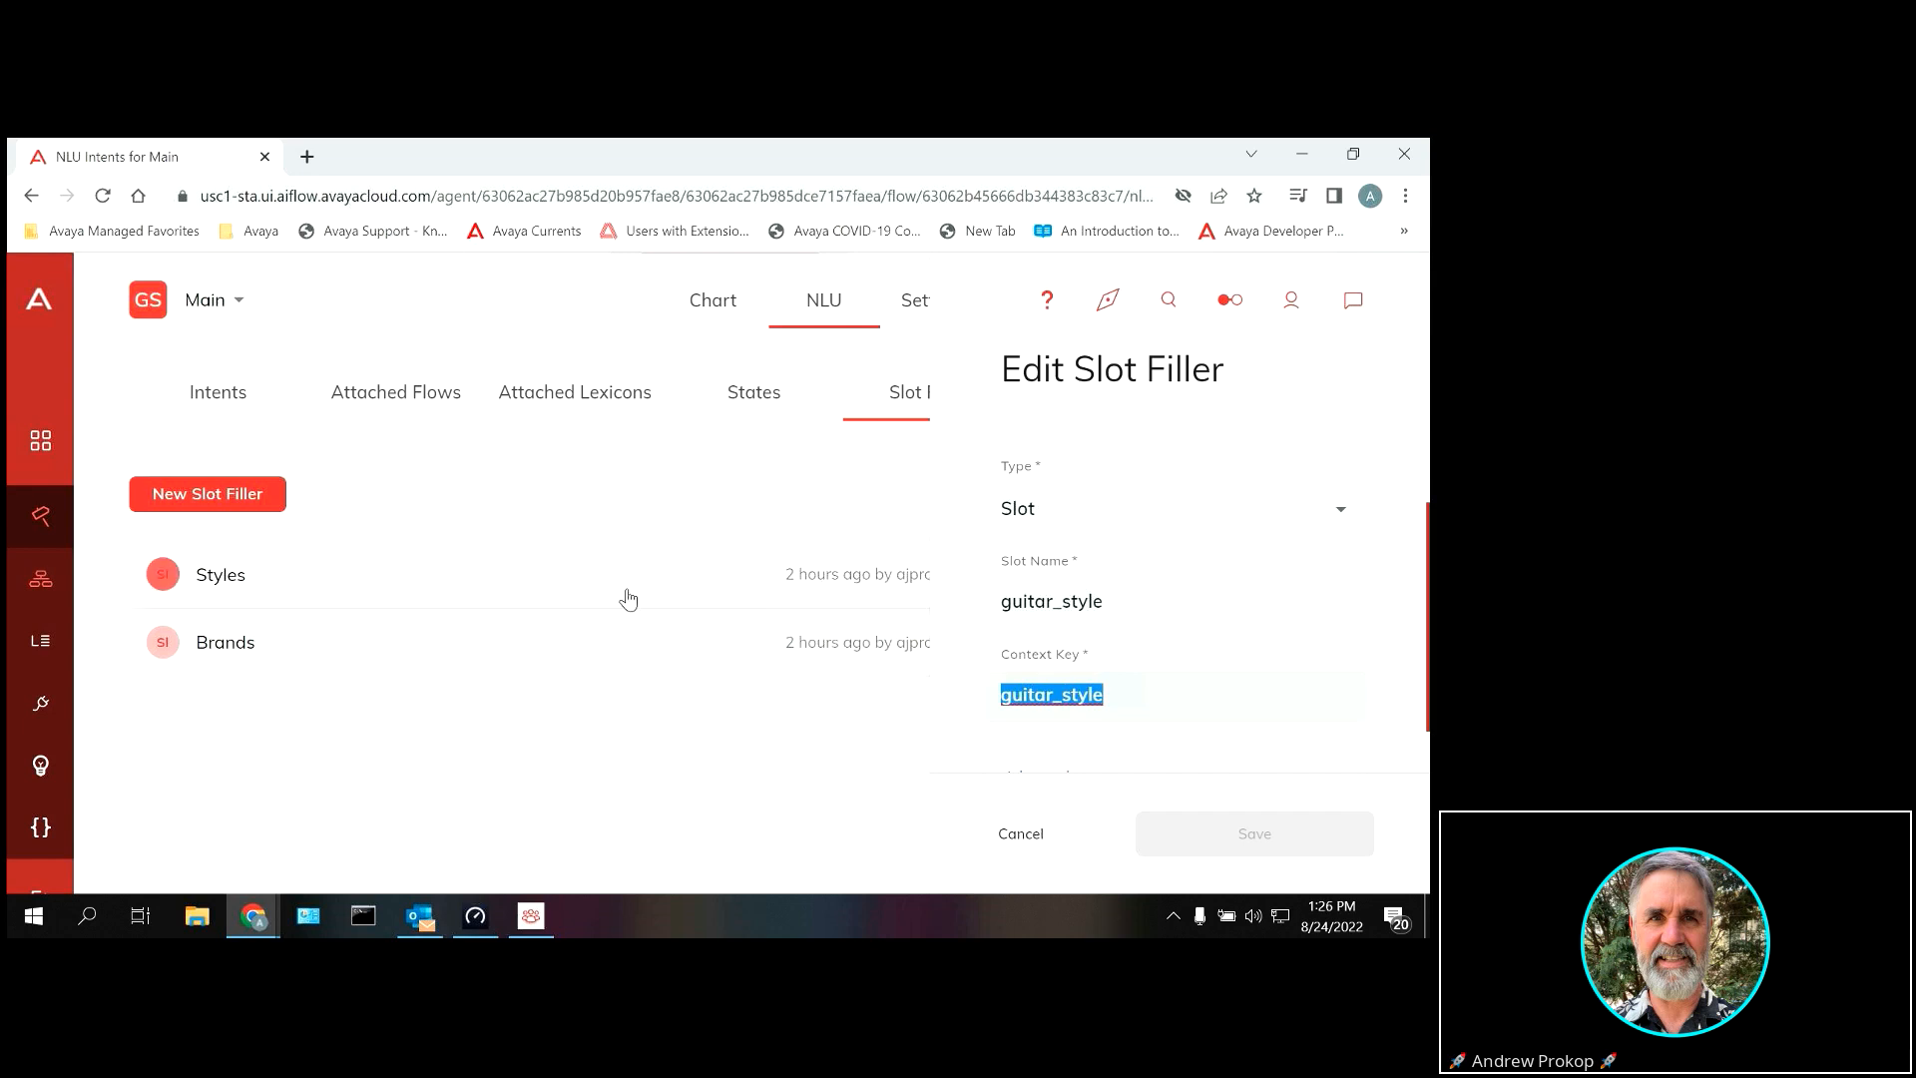
click(730, 469)
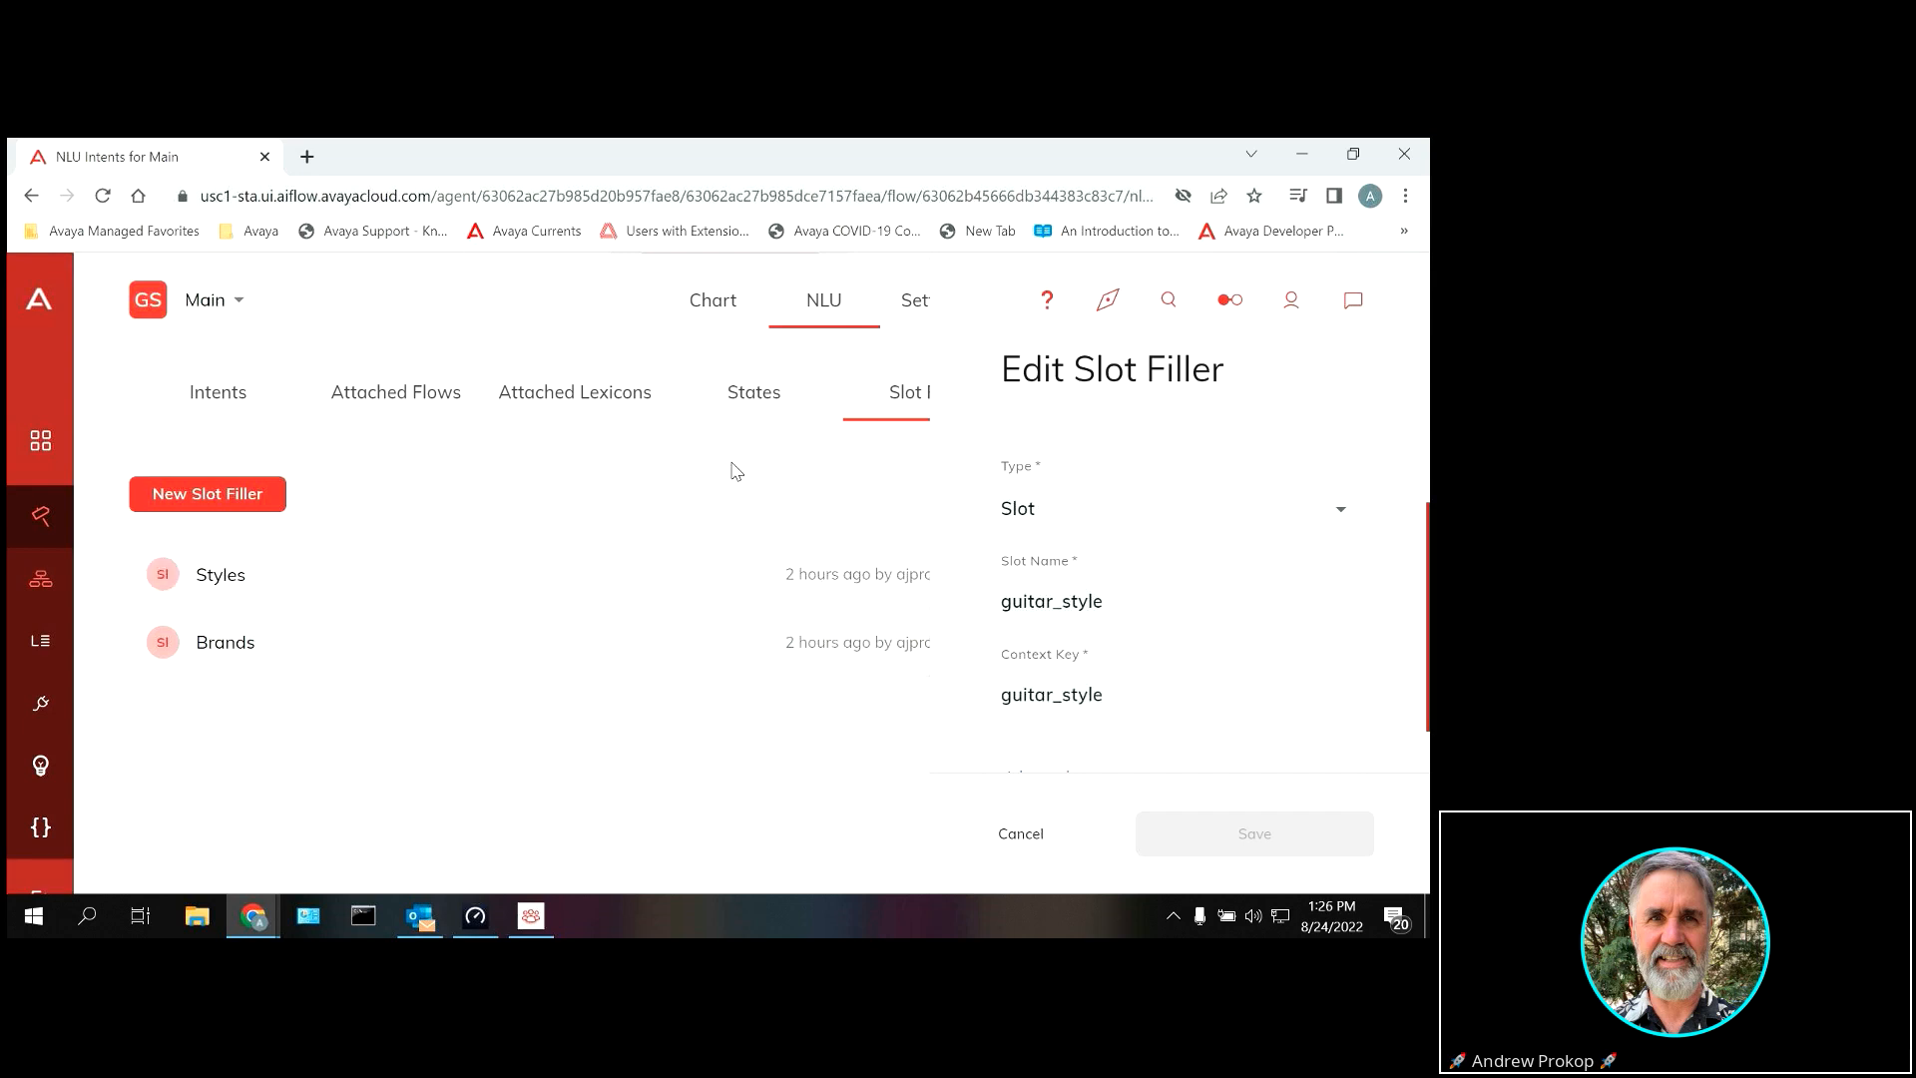
click(1011, 831)
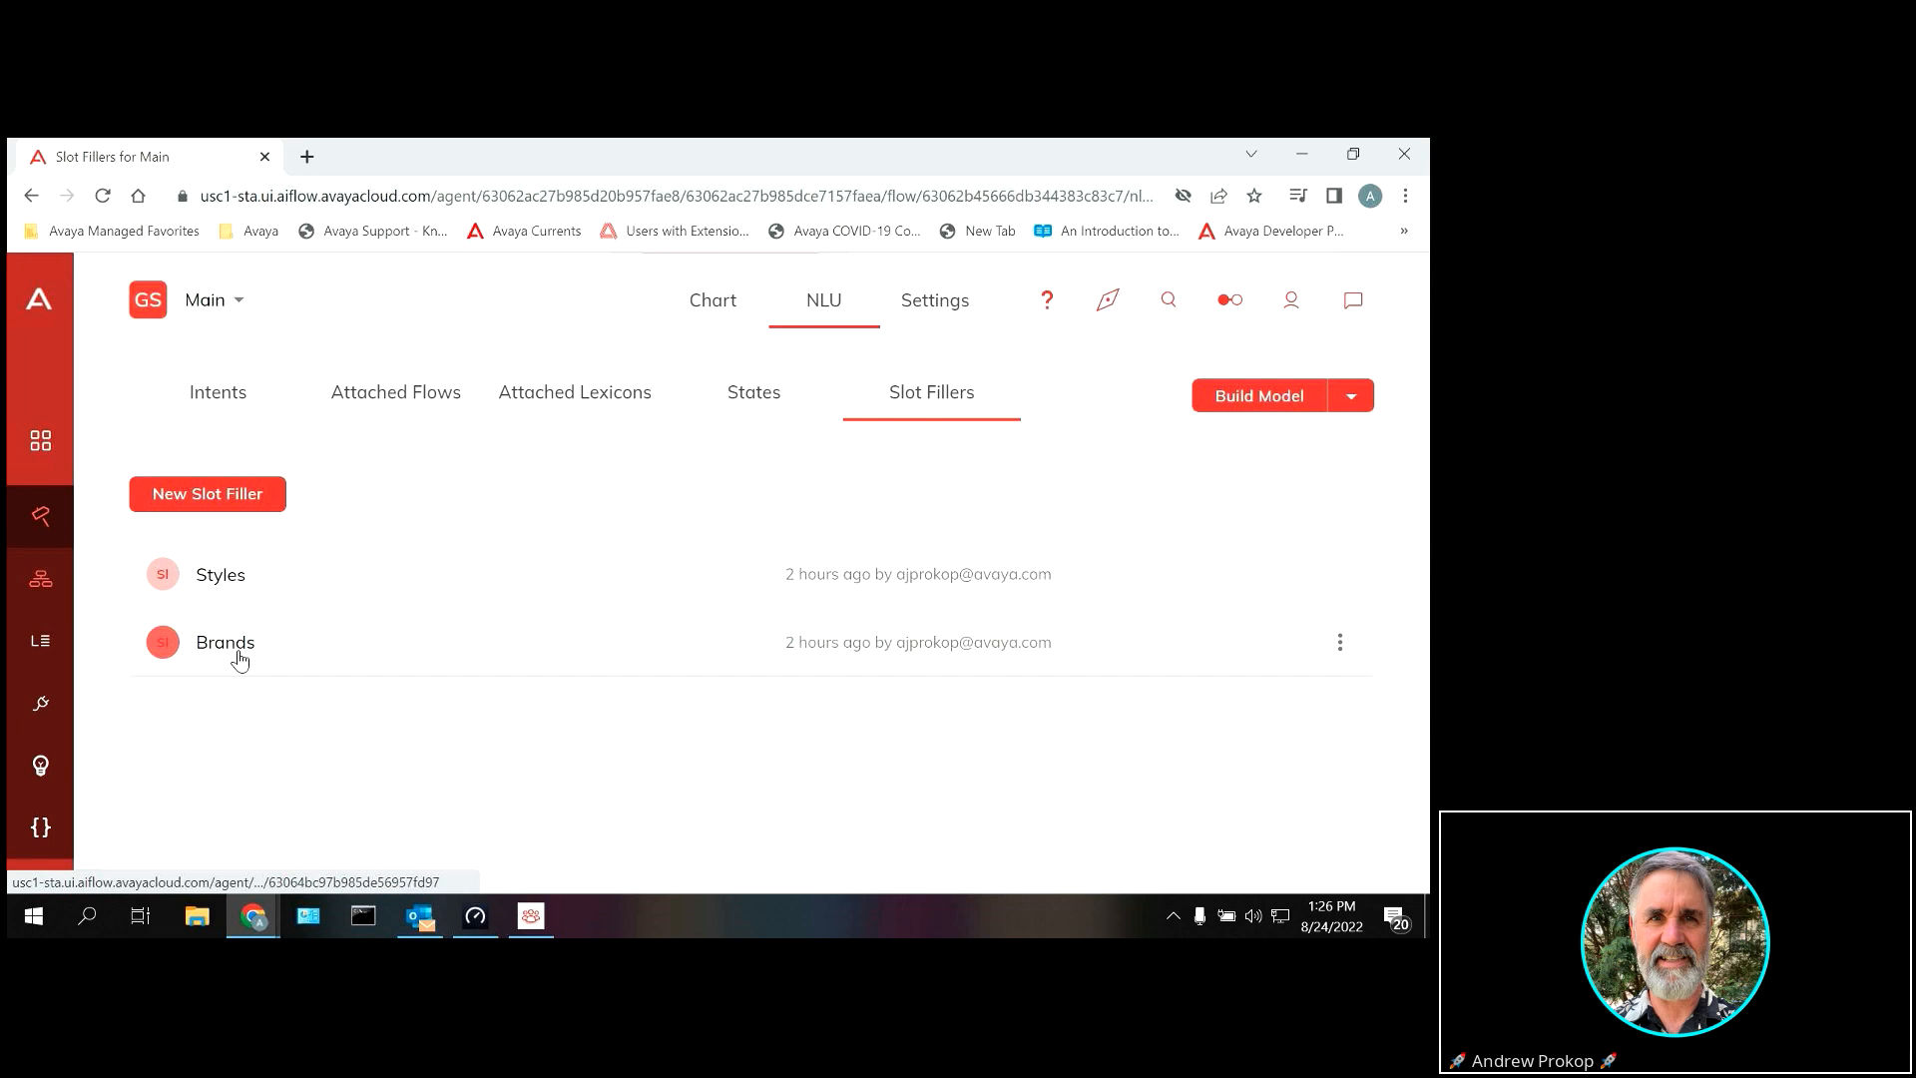
Step: Leave the slot fillers for the agent's flow list and open the Main flow's chart
mouse_move(64, 505)
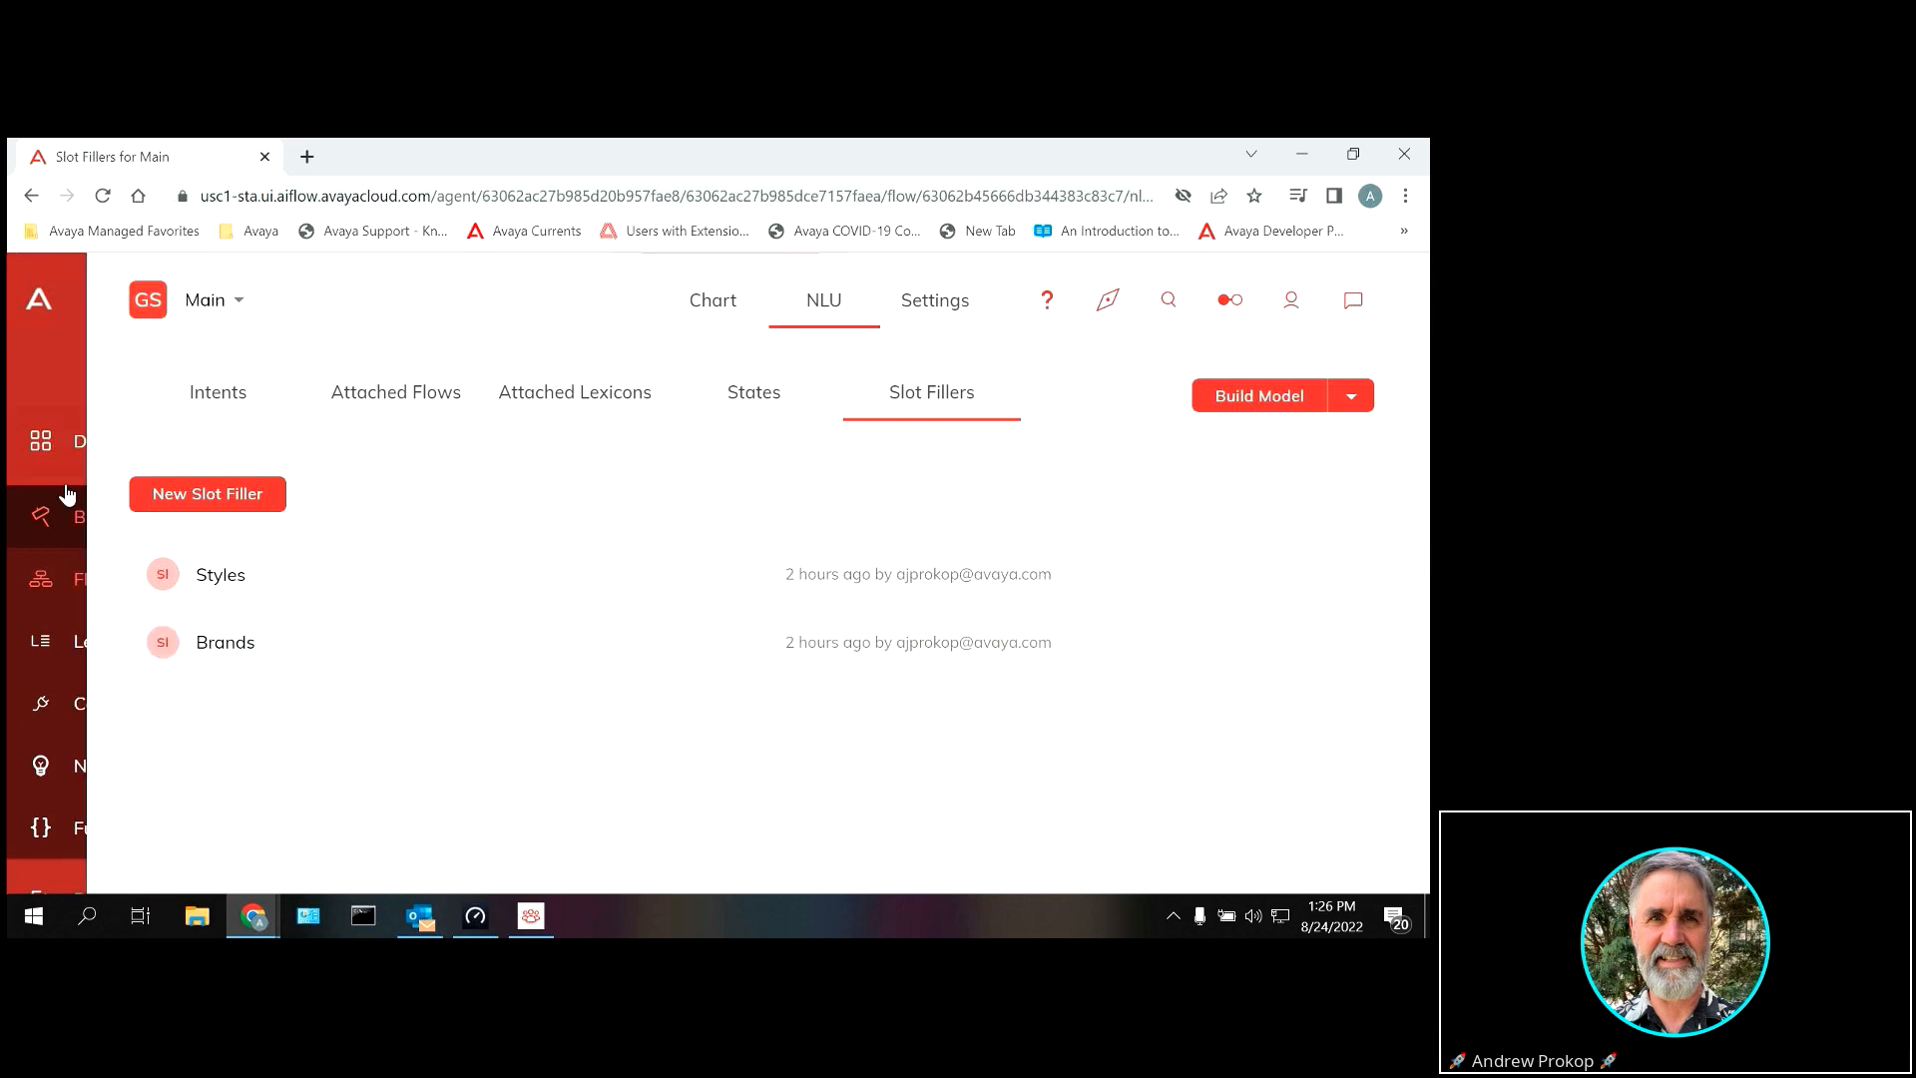
click(191, 519)
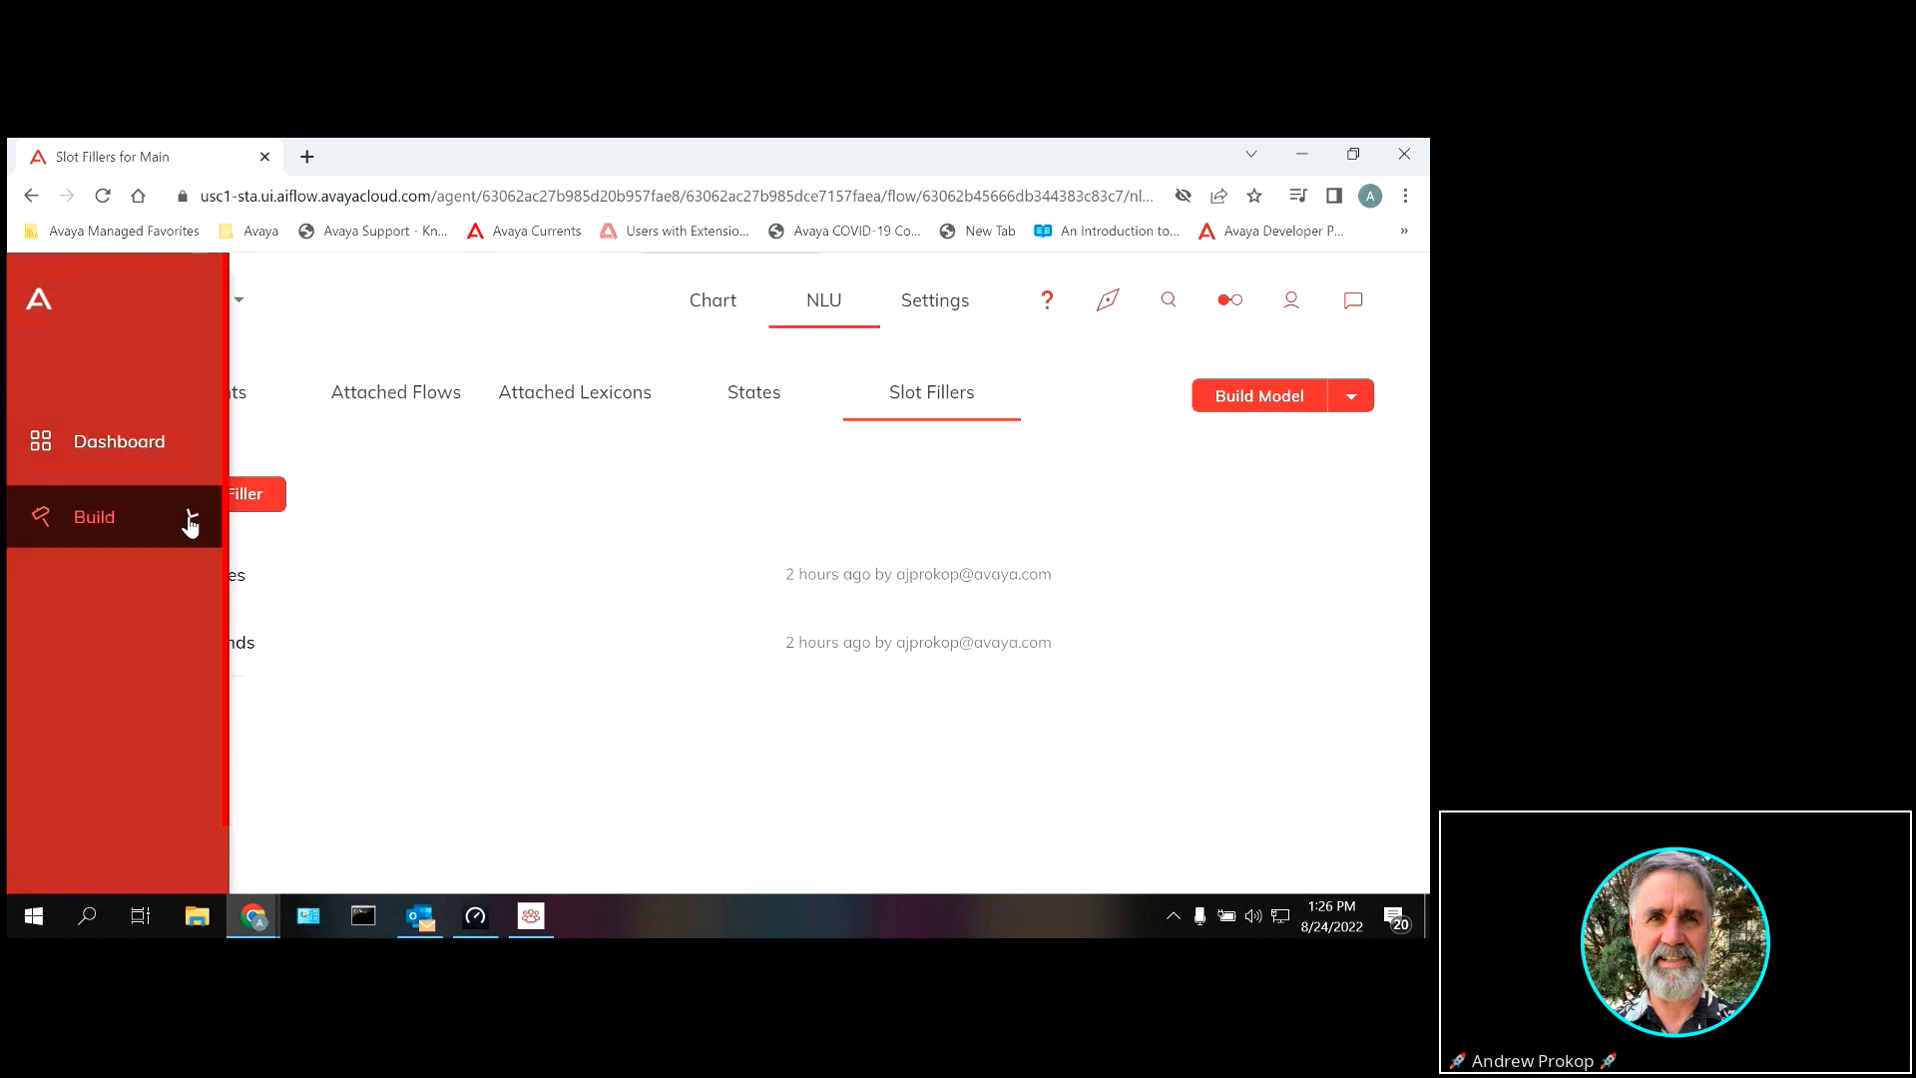
click(185, 519)
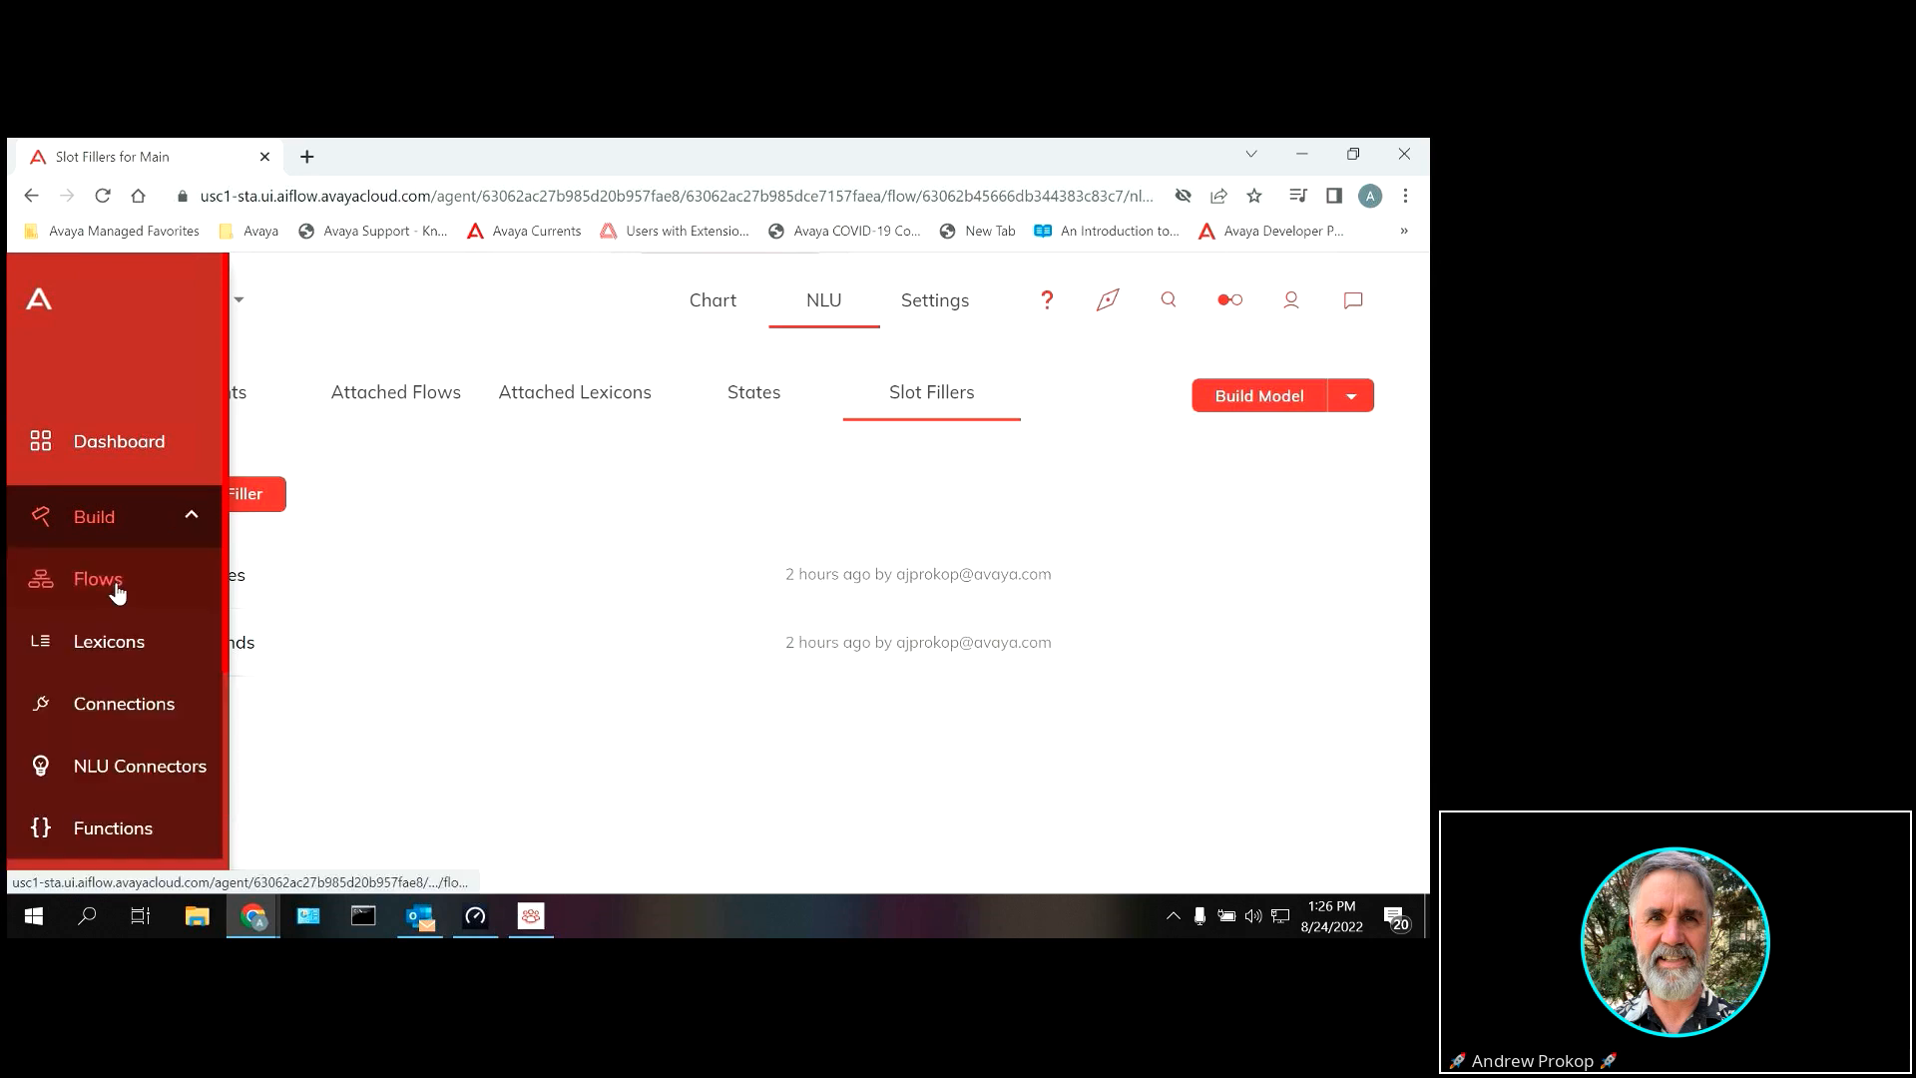
click(98, 580)
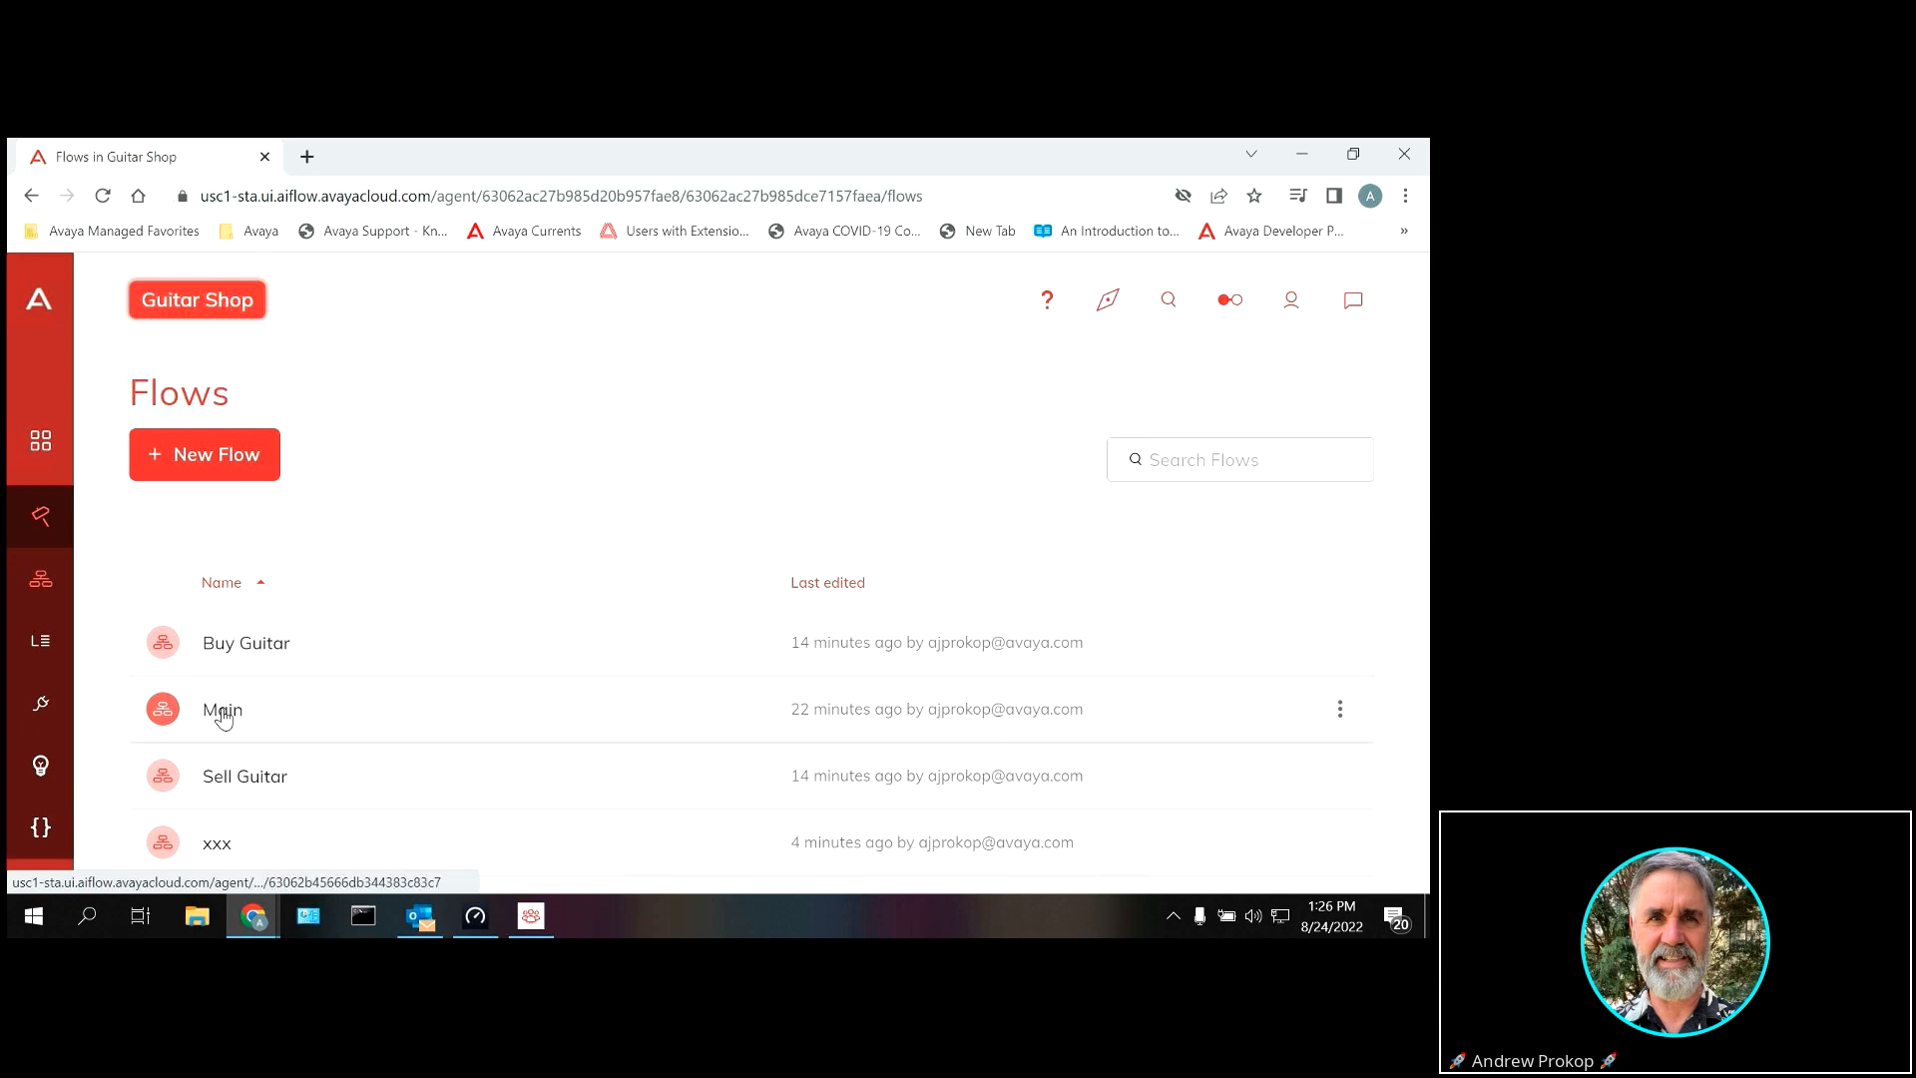
click(221, 715)
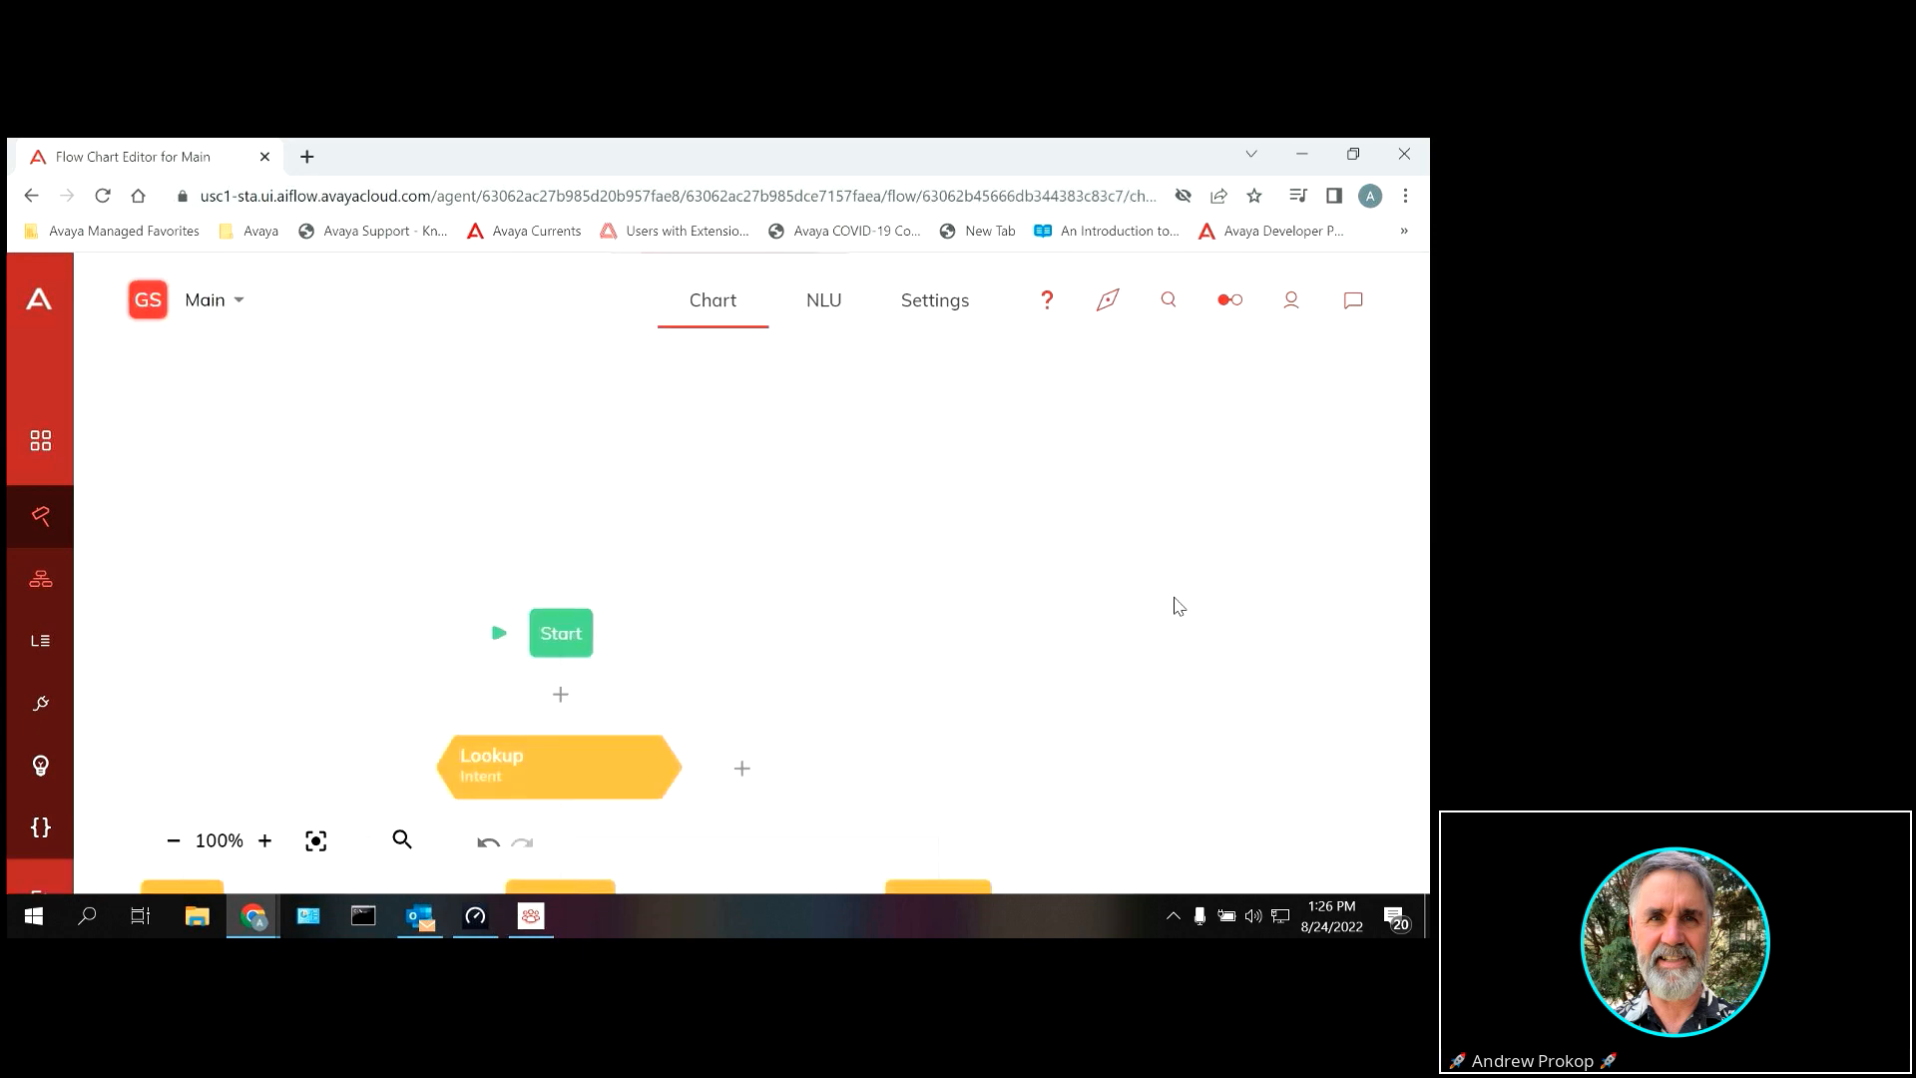
Step: Inspect the settings of the Lookup intent node and the text of the Welcome message node in the Main chart
drag(1037, 661, 1106, 367)
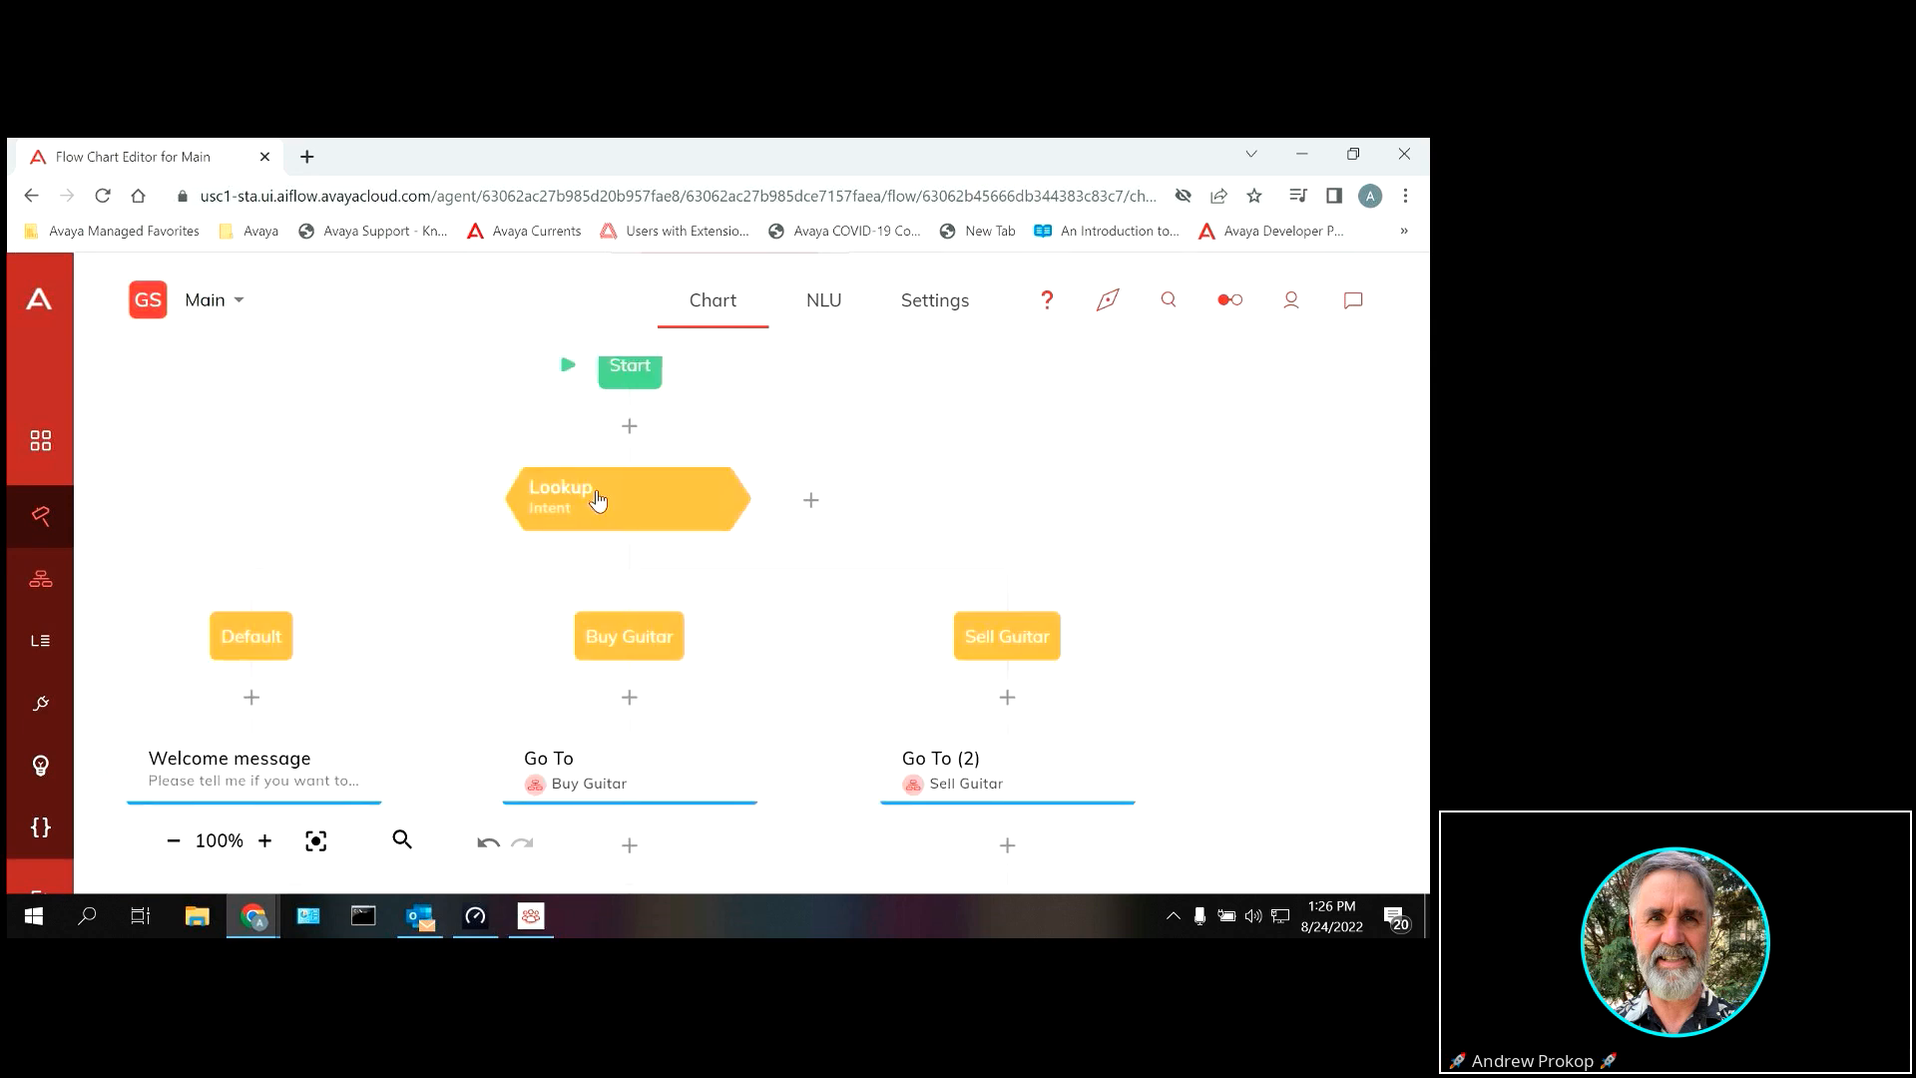
click(598, 500)
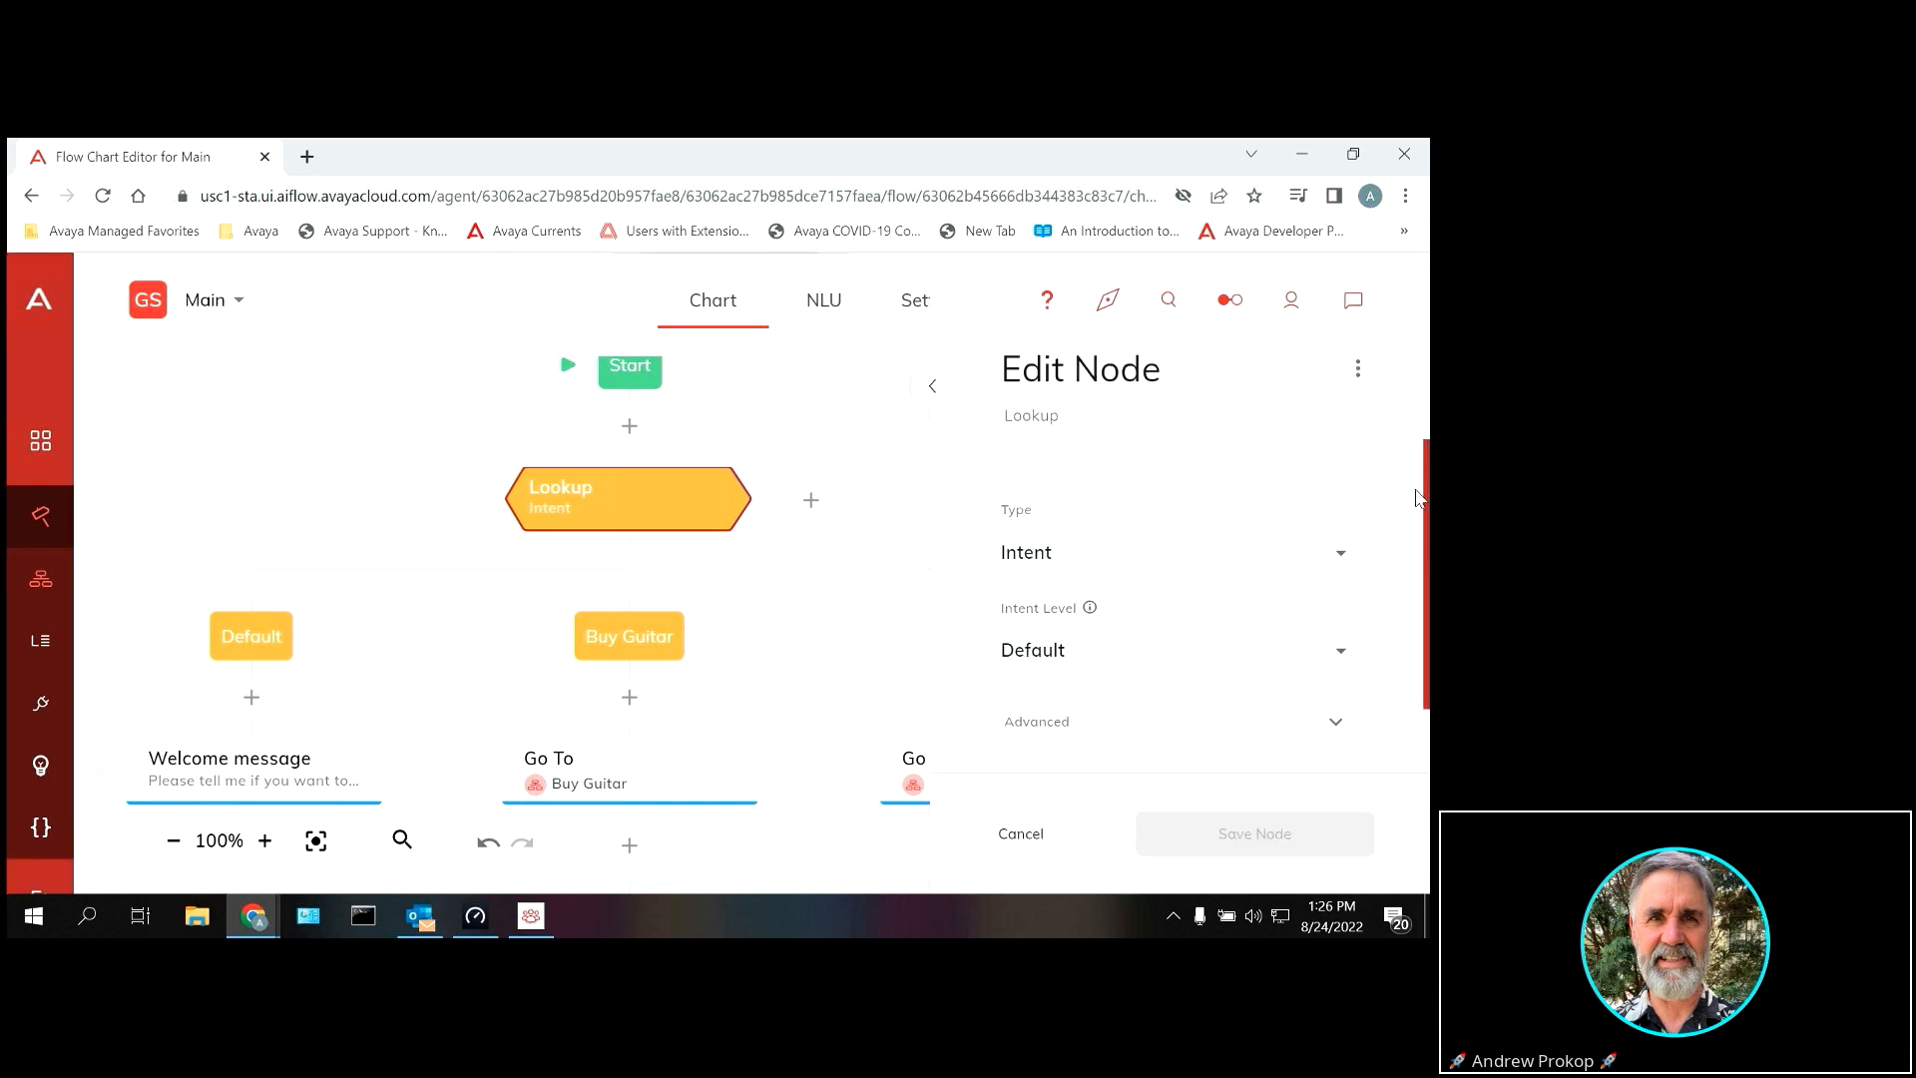
mouse_move(1426, 503)
mouse_down()
mouse_move(1423, 555)
mouse_move(1427, 521)
mouse_up()
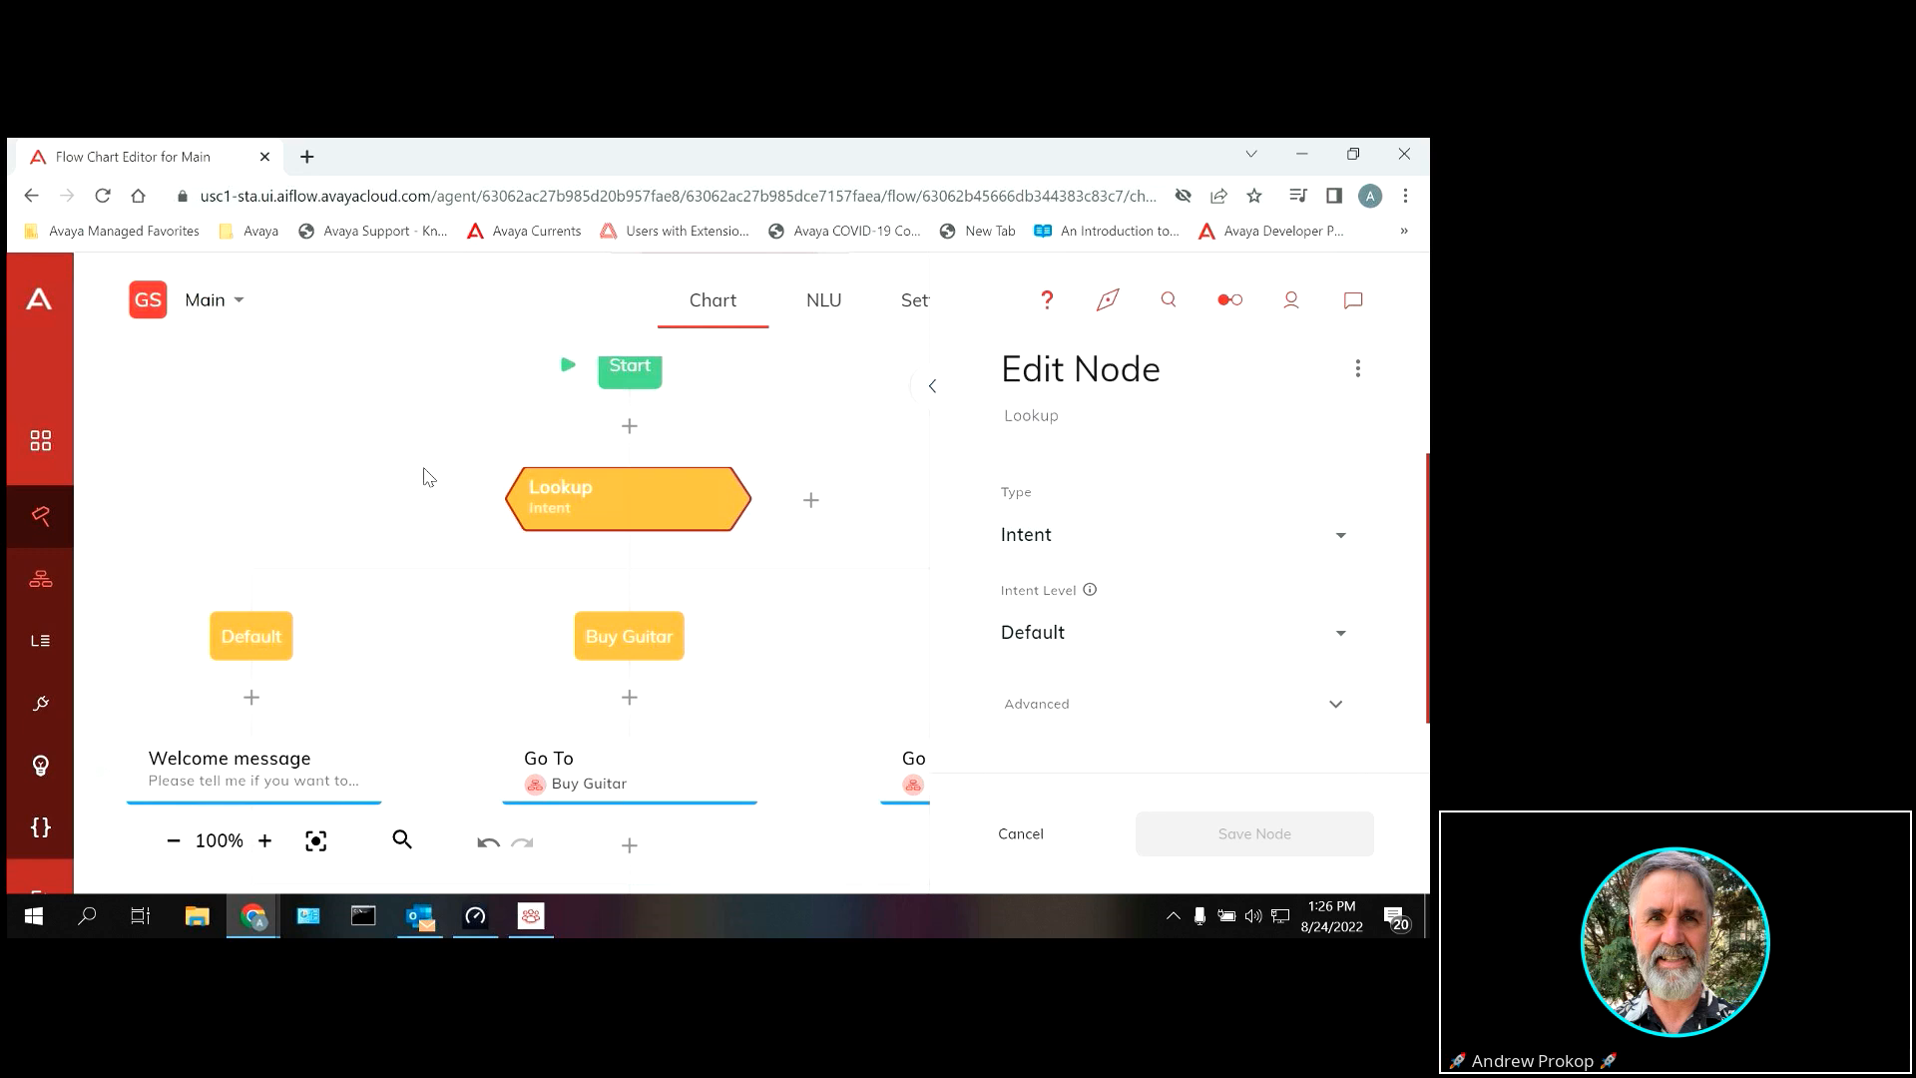
click(334, 409)
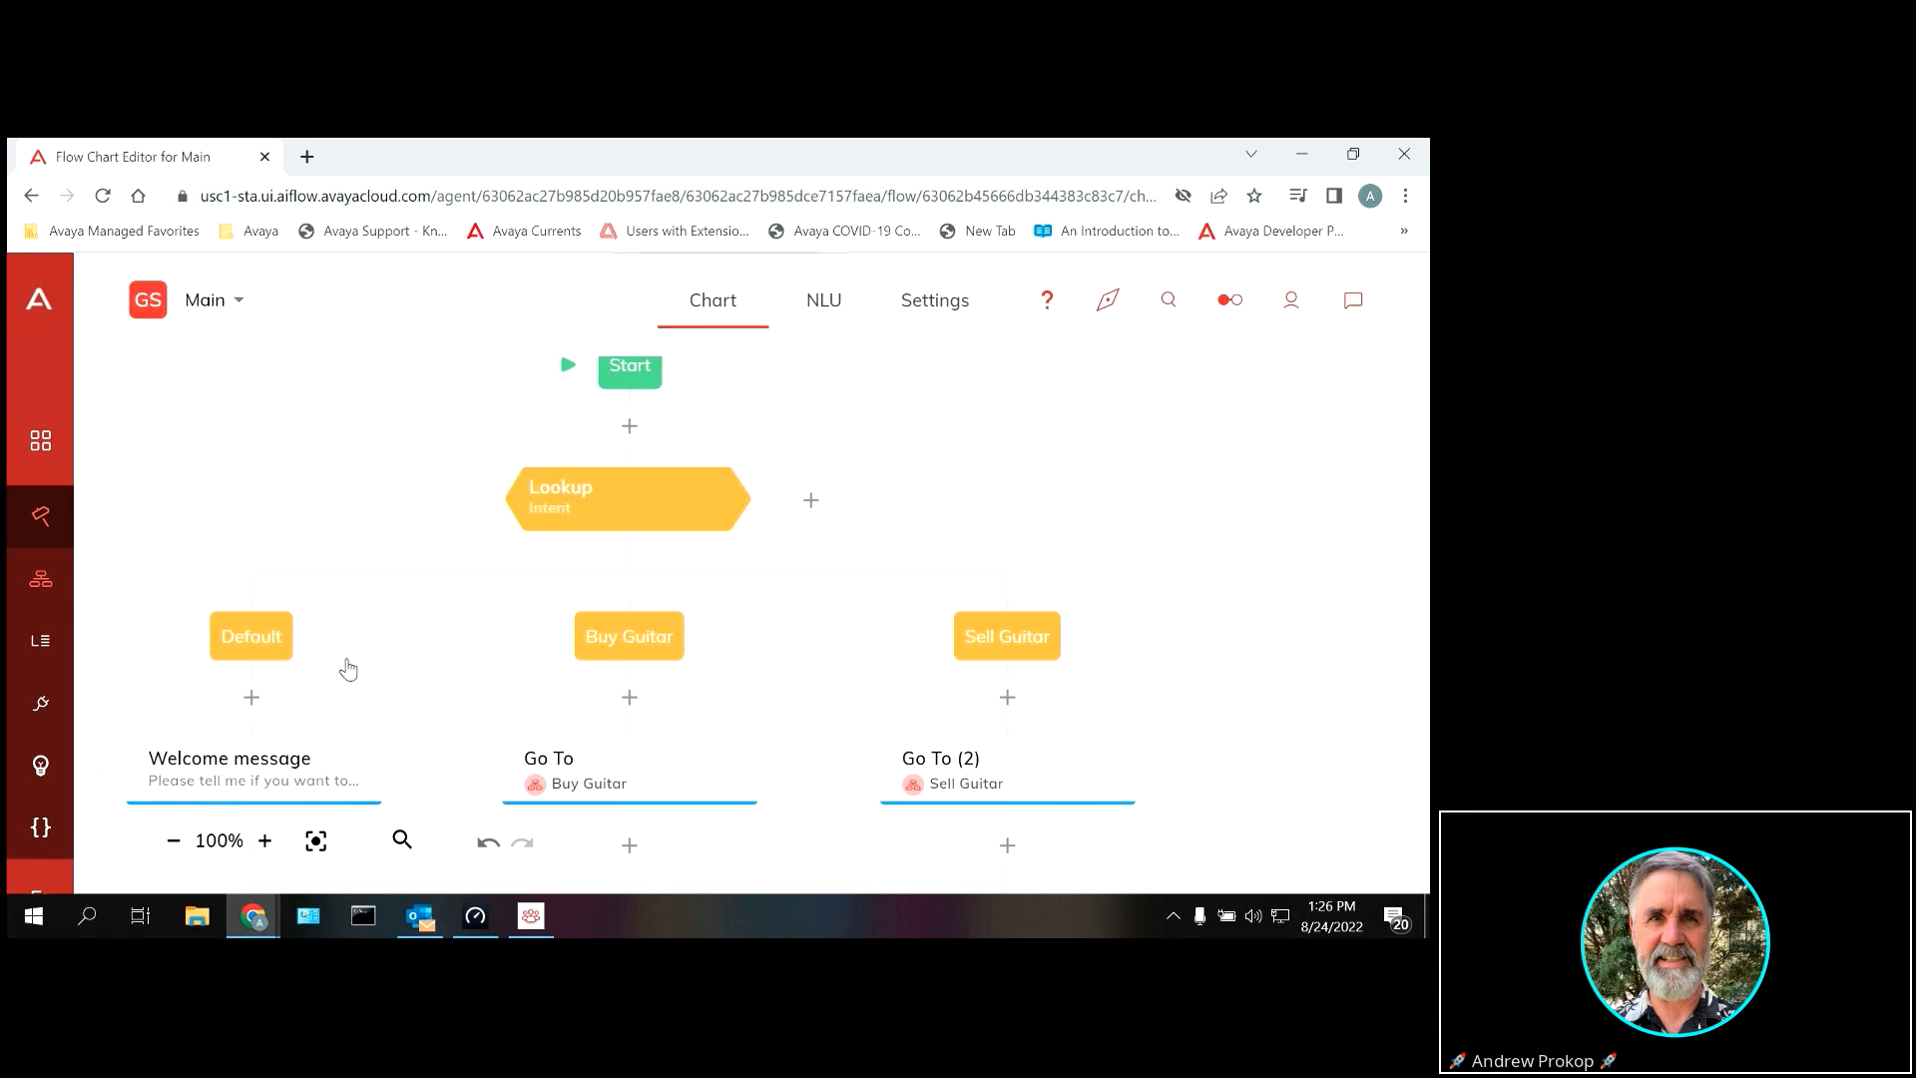
click(243, 787)
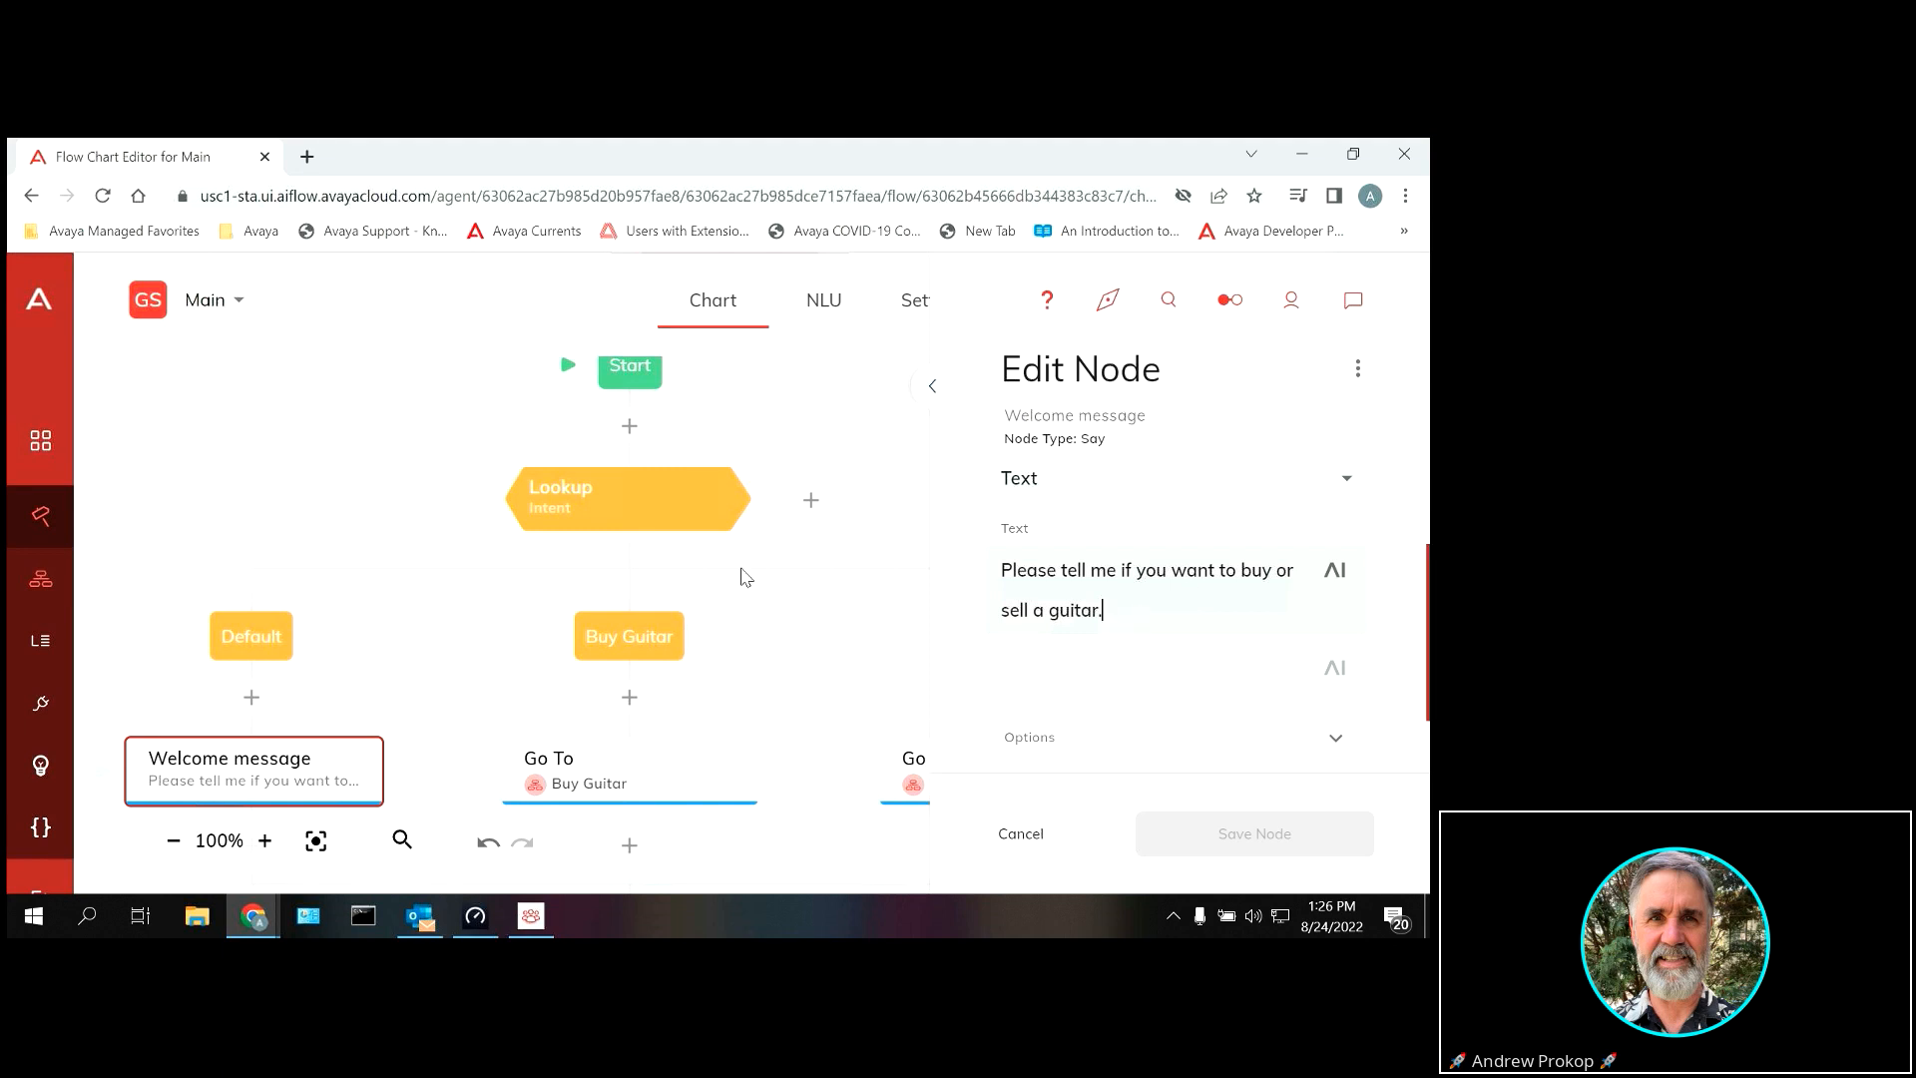
click(1020, 834)
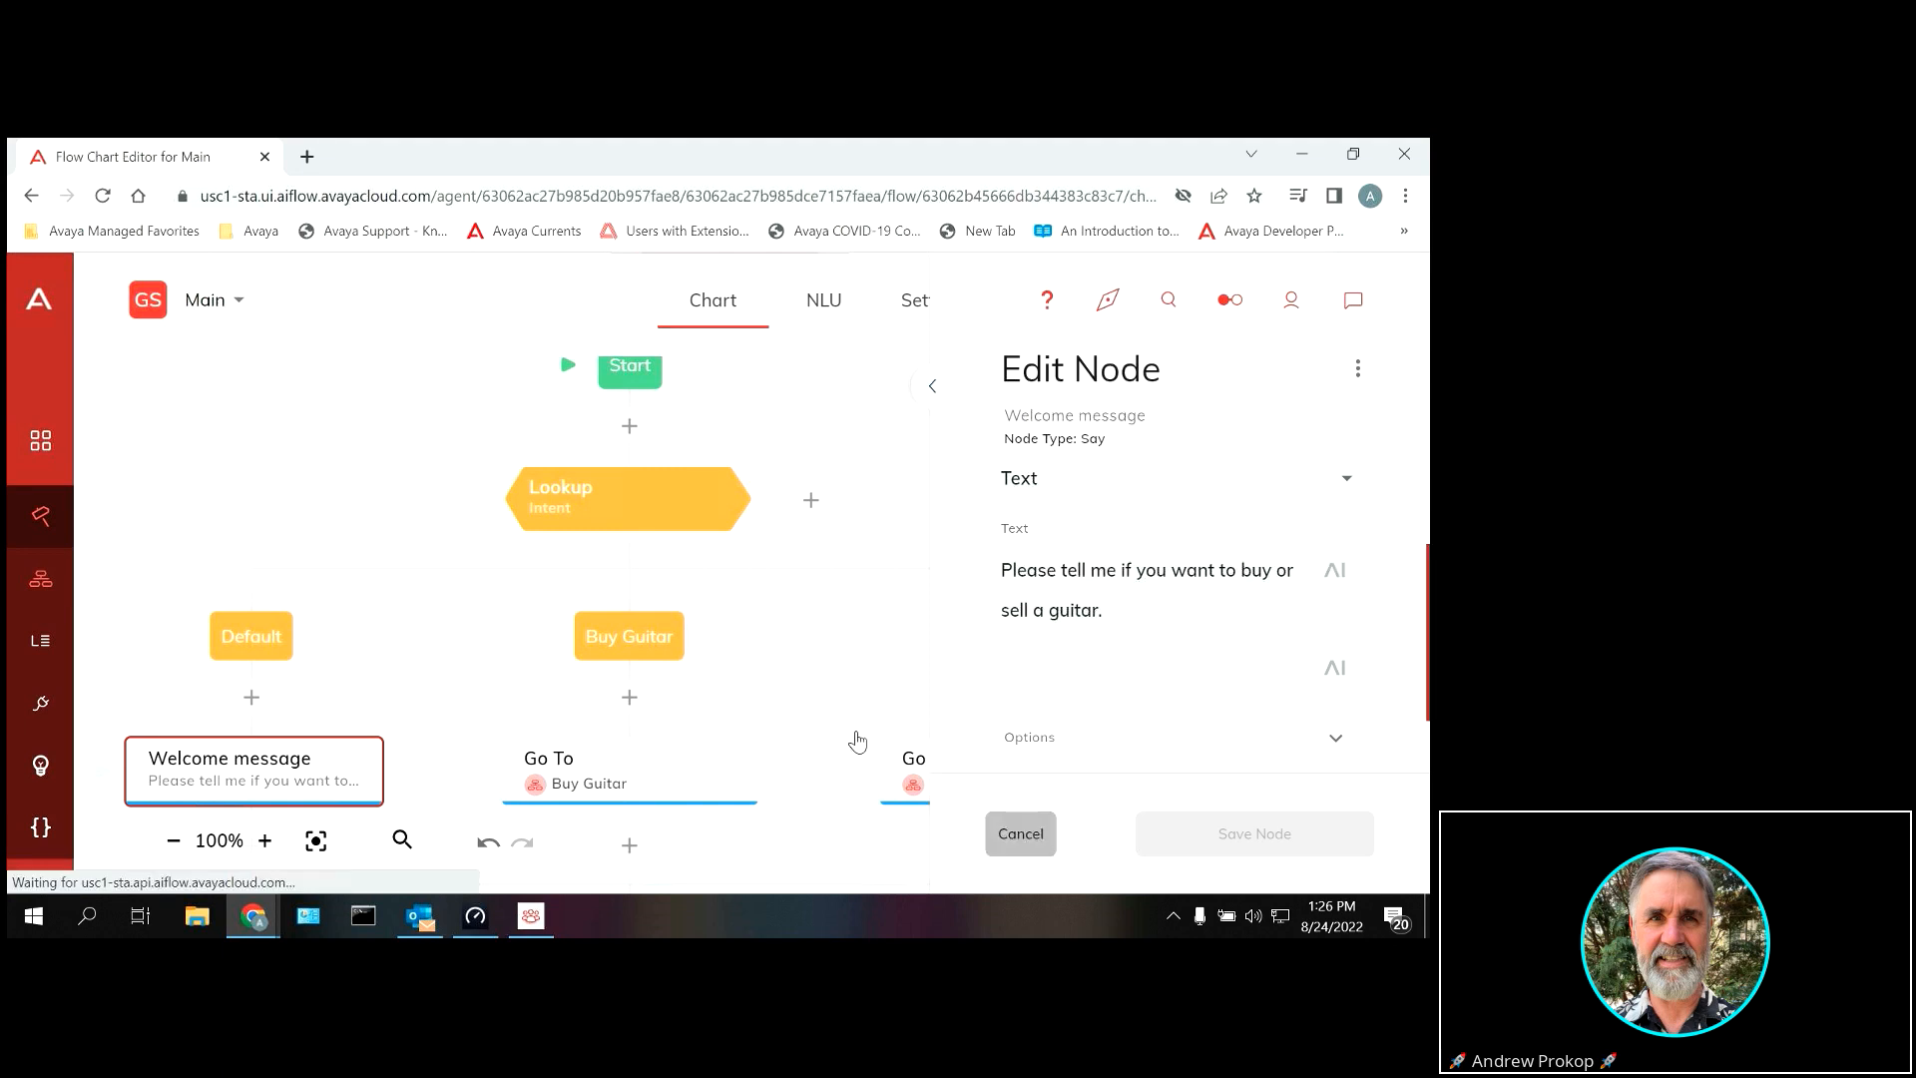
Step: Examine the Buy Guitar and Sell Guitar branches of the Main chart and switch to the Buy Guitar flow
drag(1257, 497, 1207, 374)
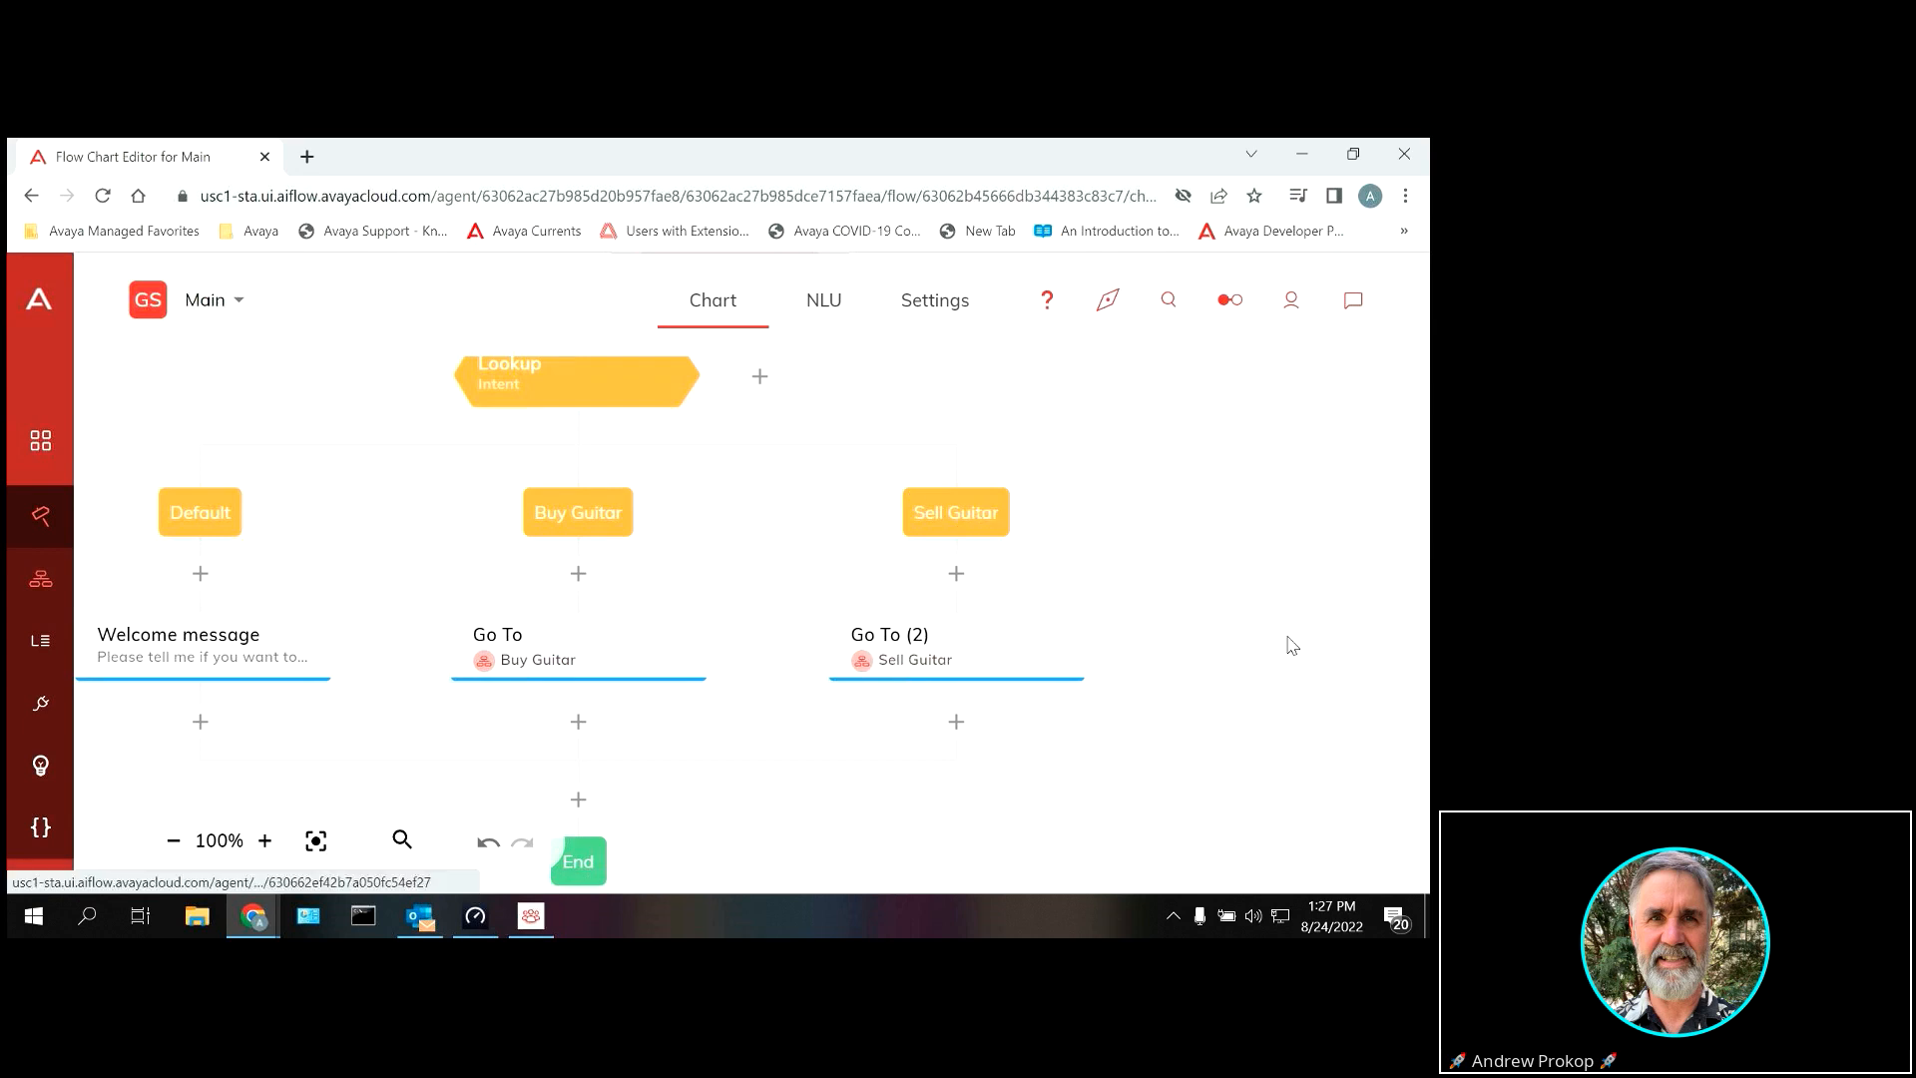
click(240, 301)
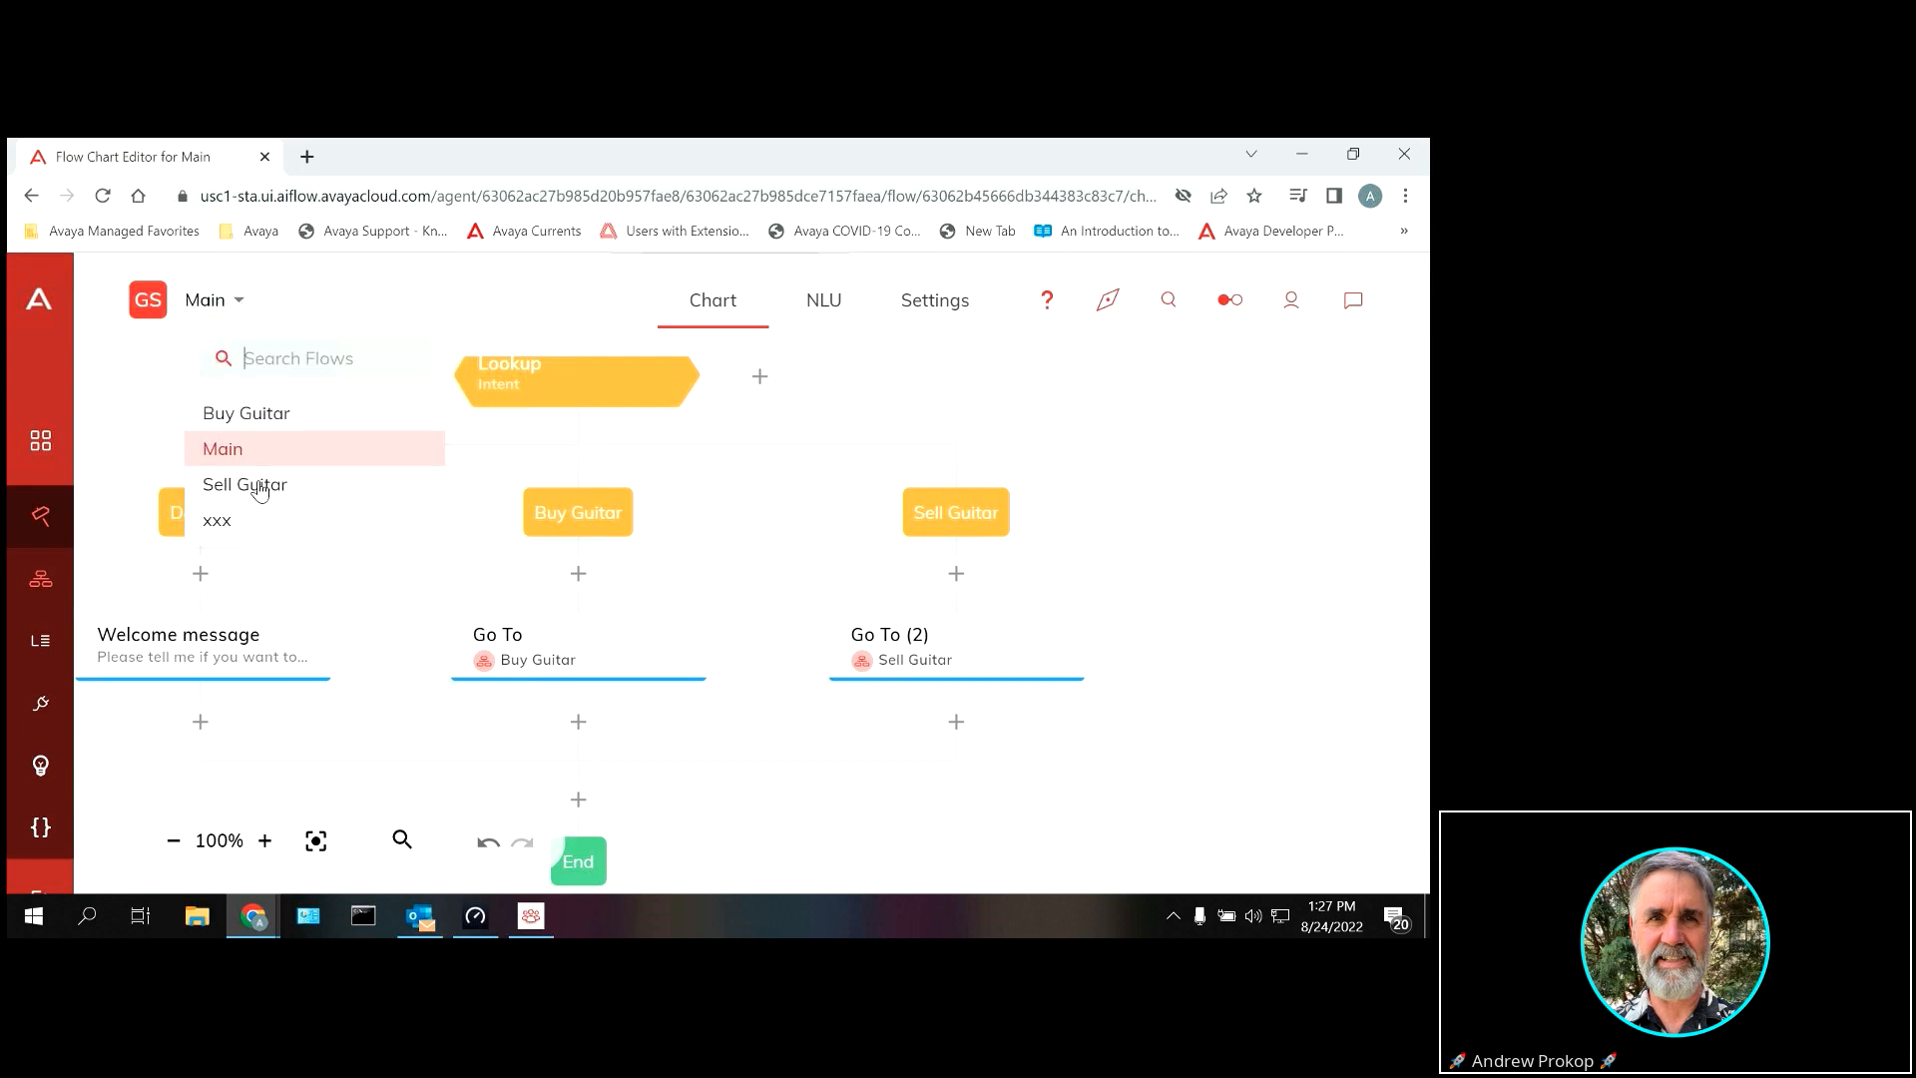
click(259, 418)
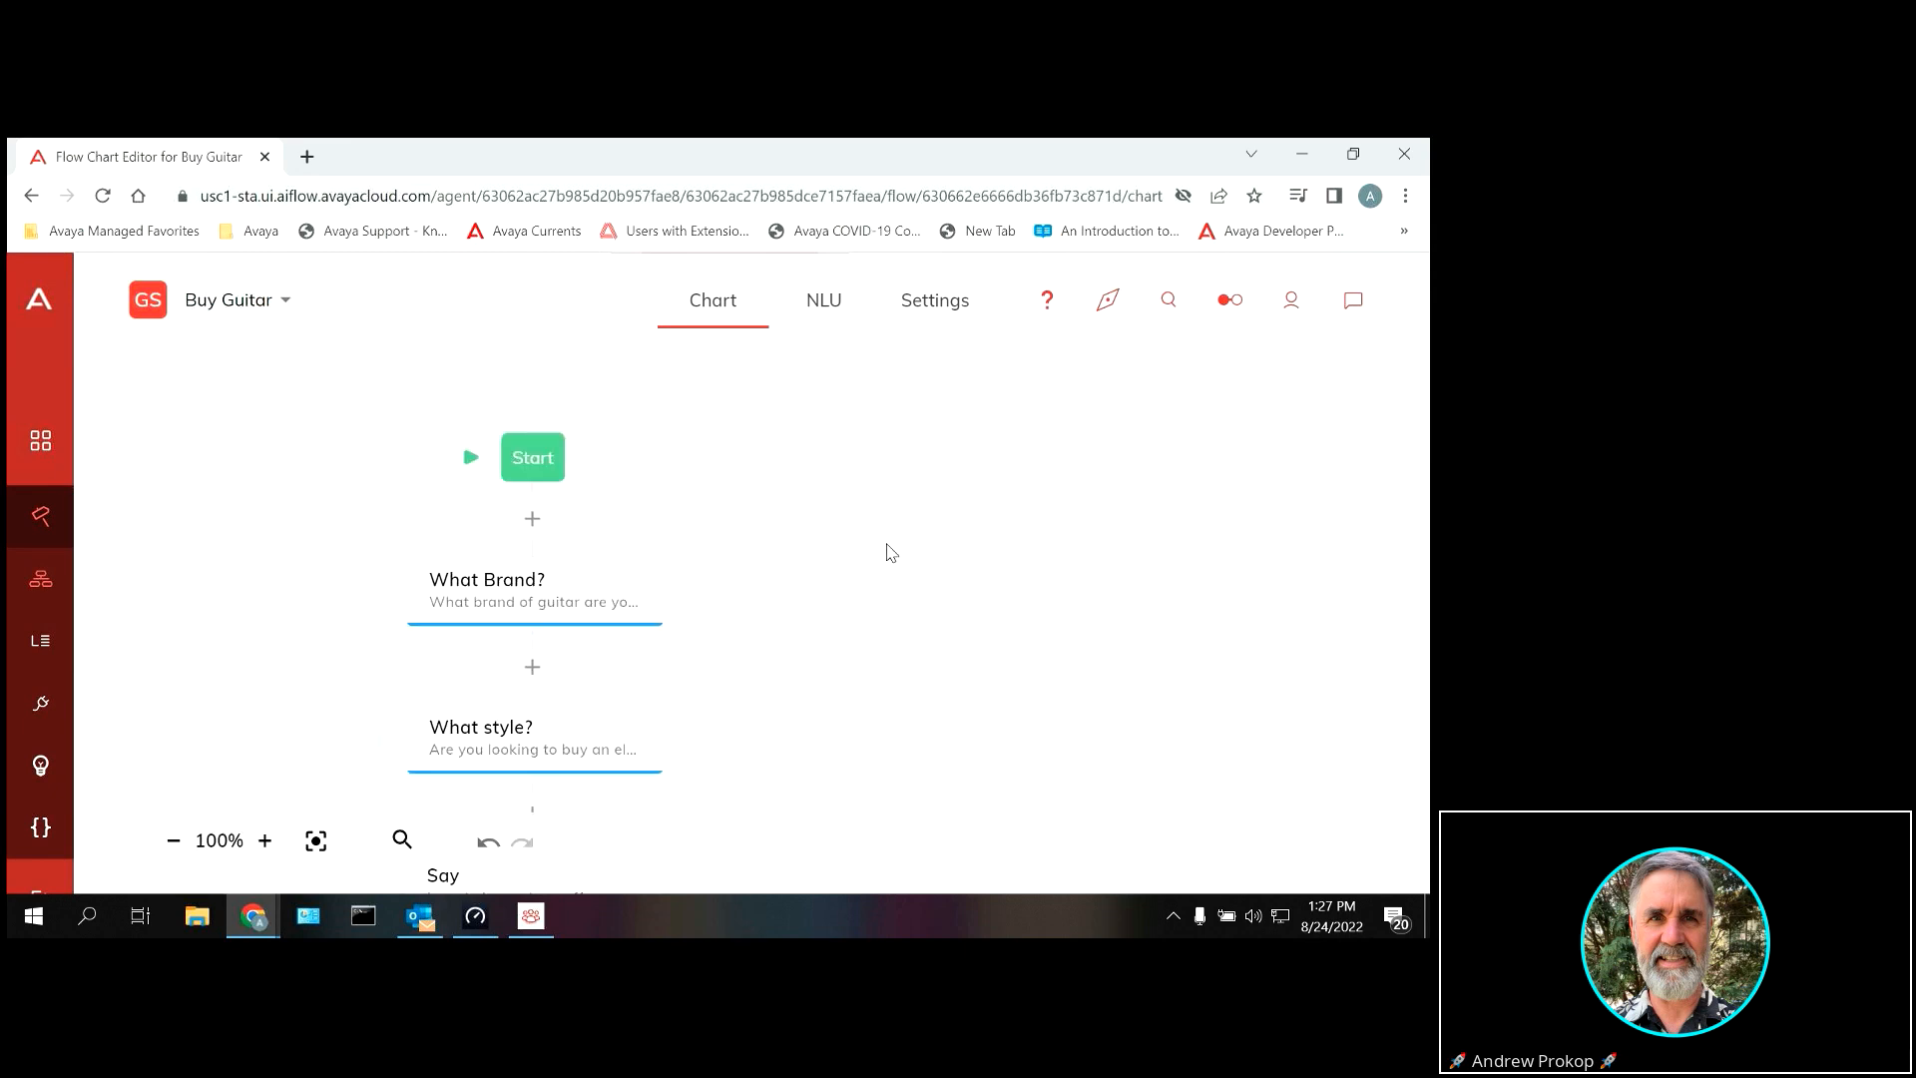
Step: Inspect the What Brand? question node's result storage settings, including its context key, and close the node without saving
click(531, 546)
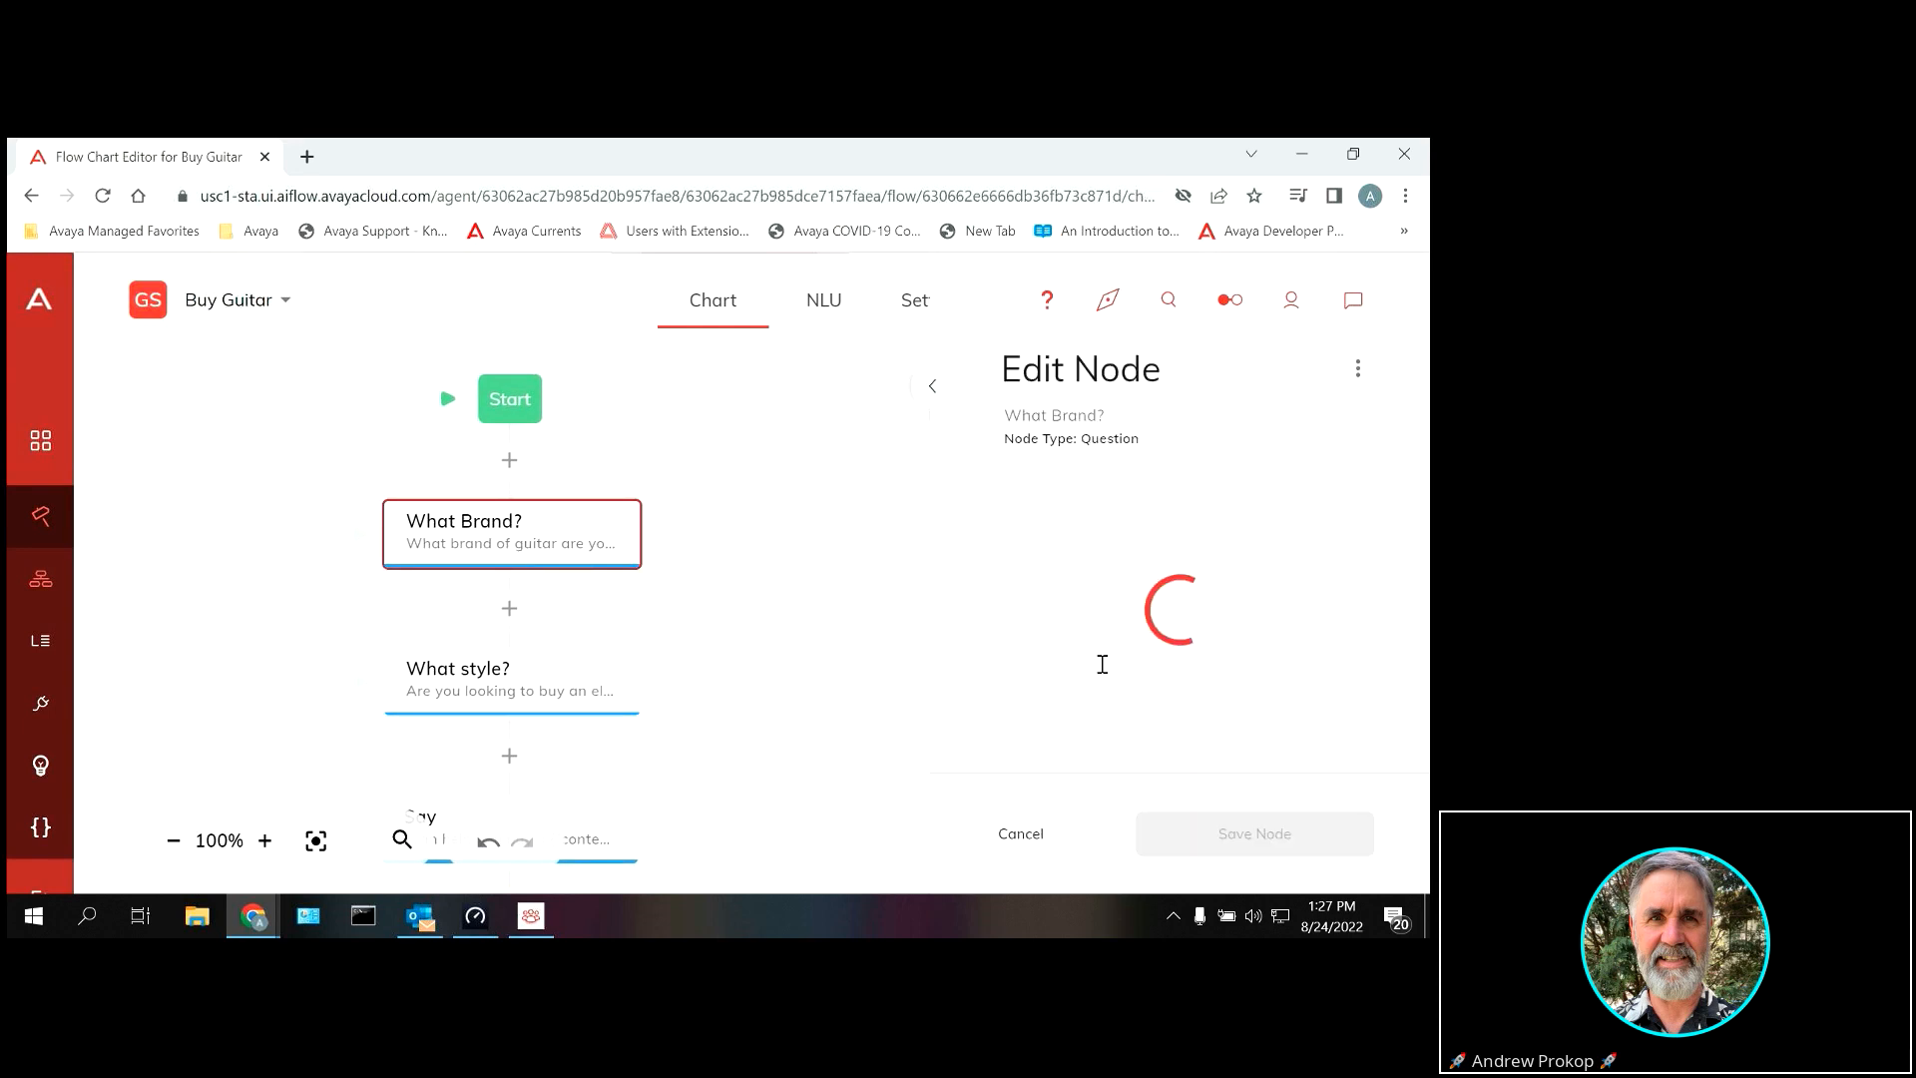
drag(1427, 599, 1428, 654)
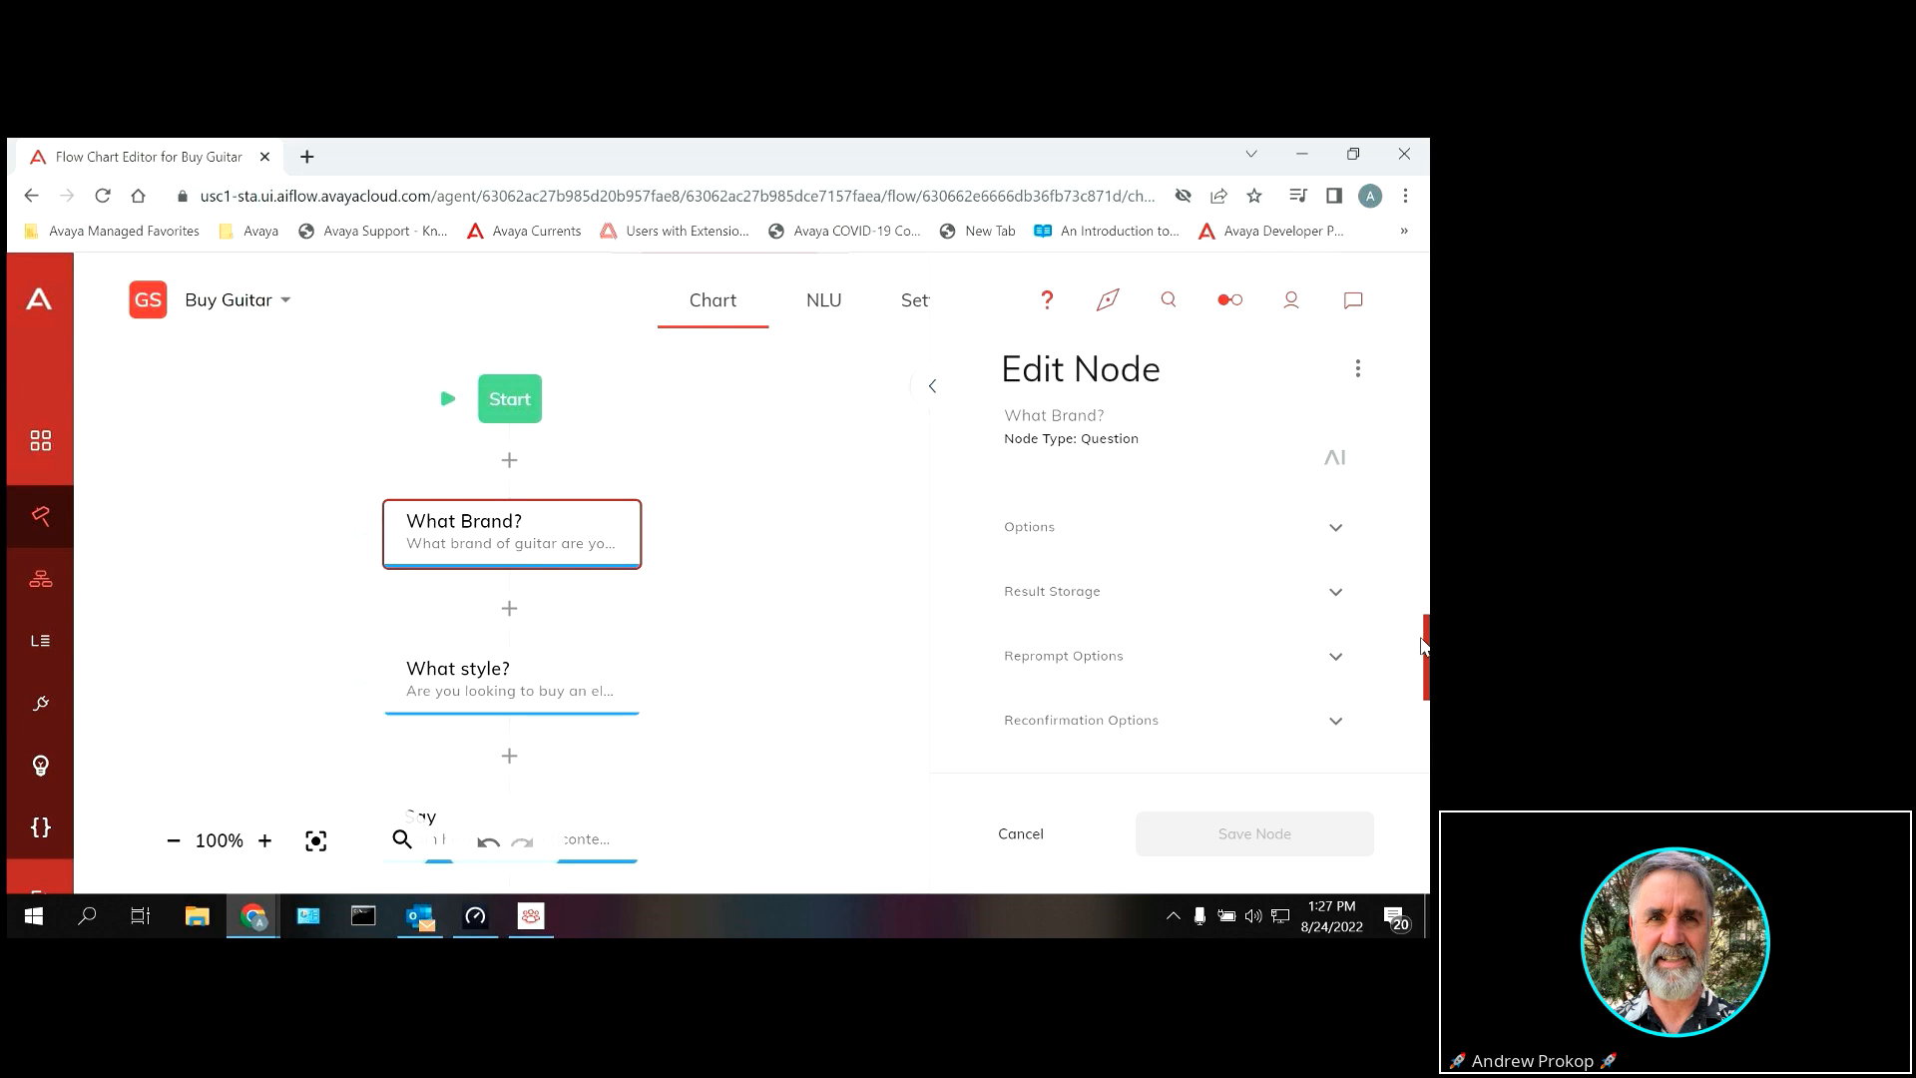
click(1337, 596)
drag(1427, 604, 1428, 609)
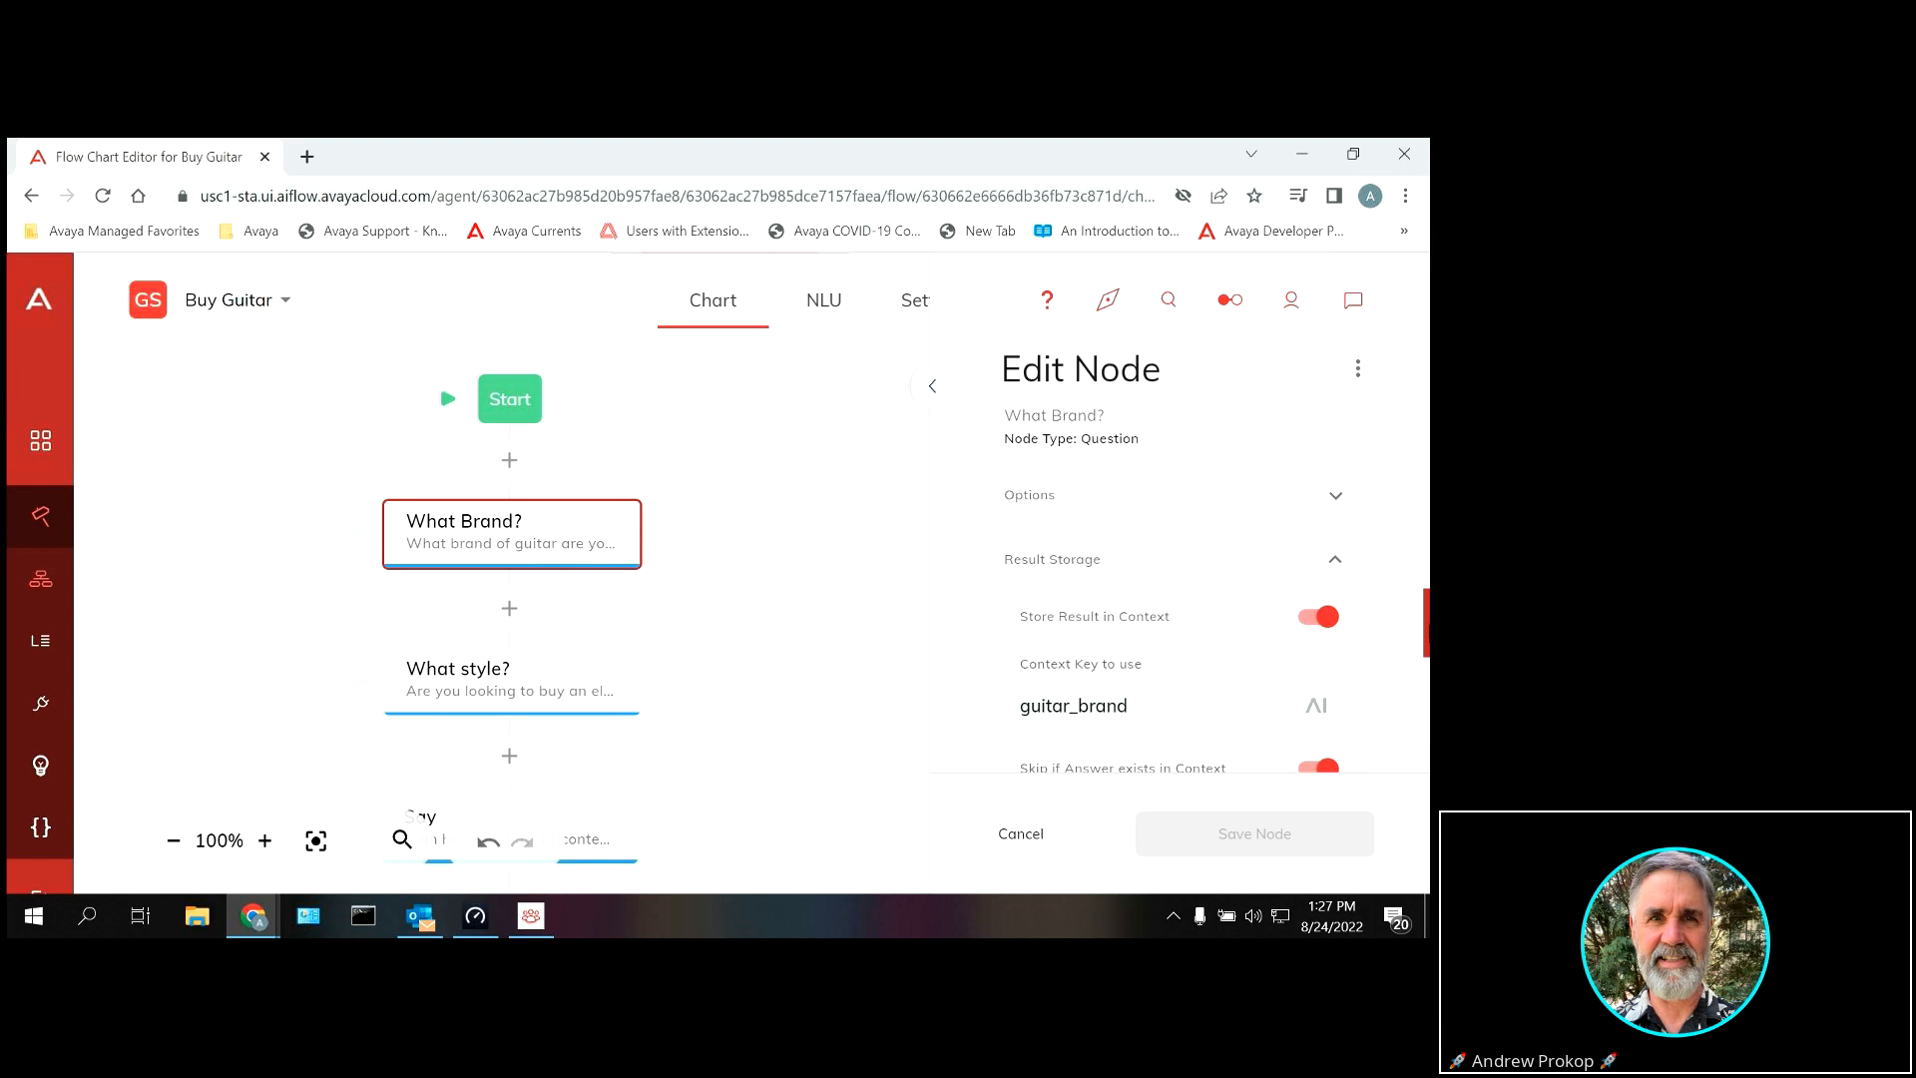
scroll(1198, 599, down, 2)
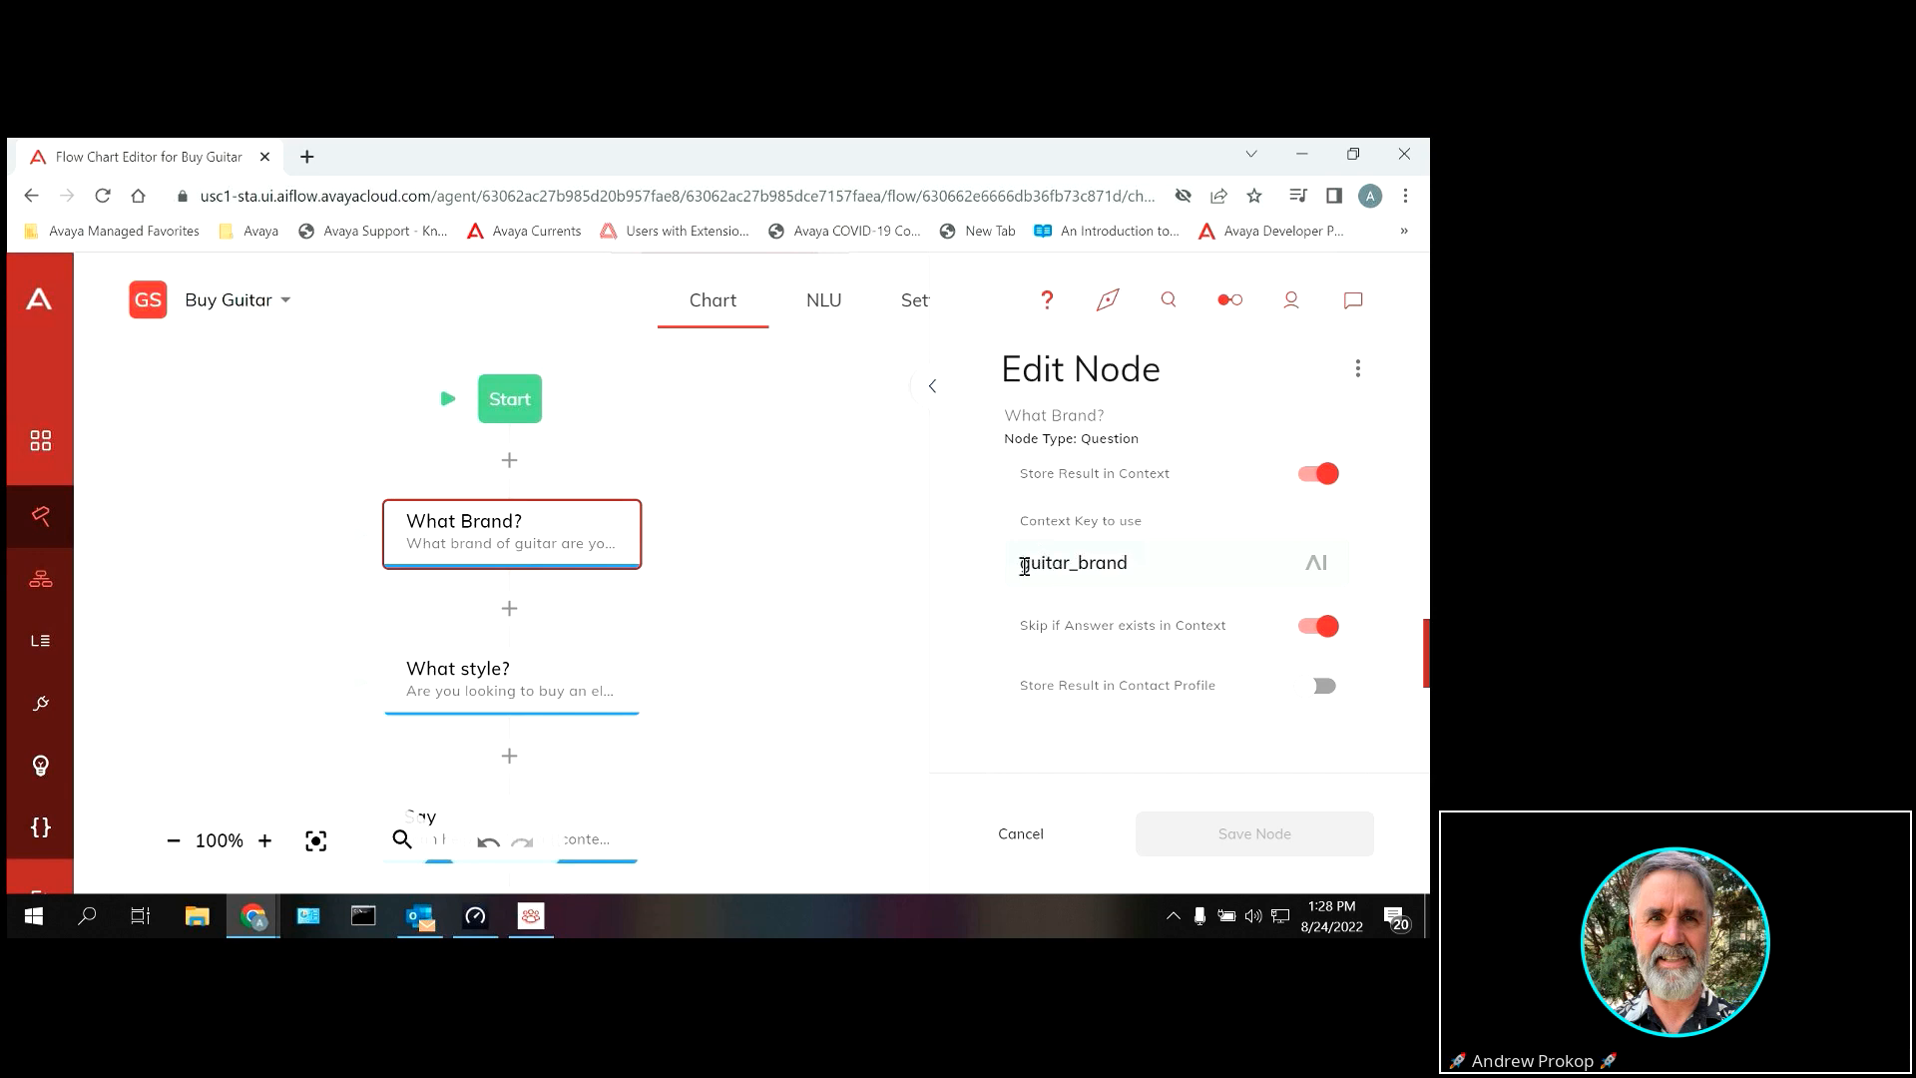
drag(1025, 566, 1130, 570)
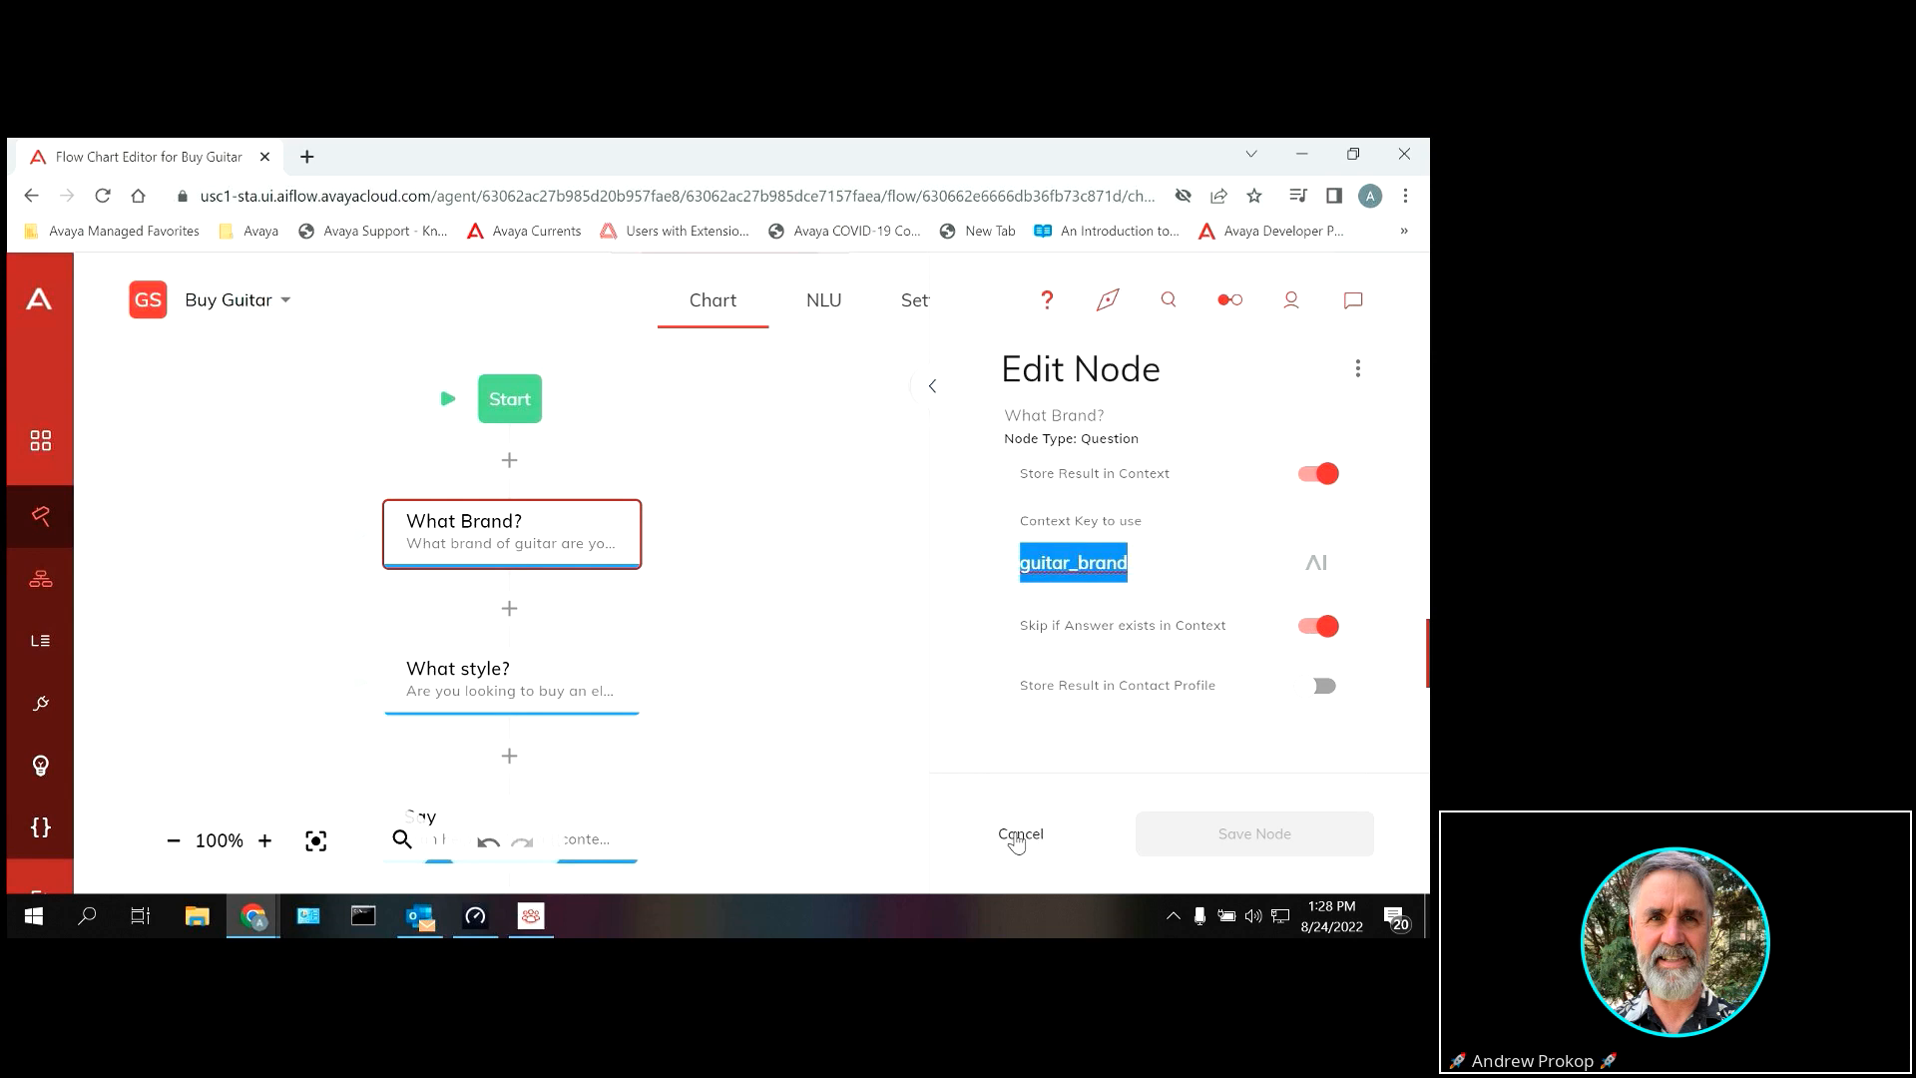
click(1009, 841)
Step: Inspect the What style? node's question text and result storage settings, including its context key, and close the node without saving
click(511, 677)
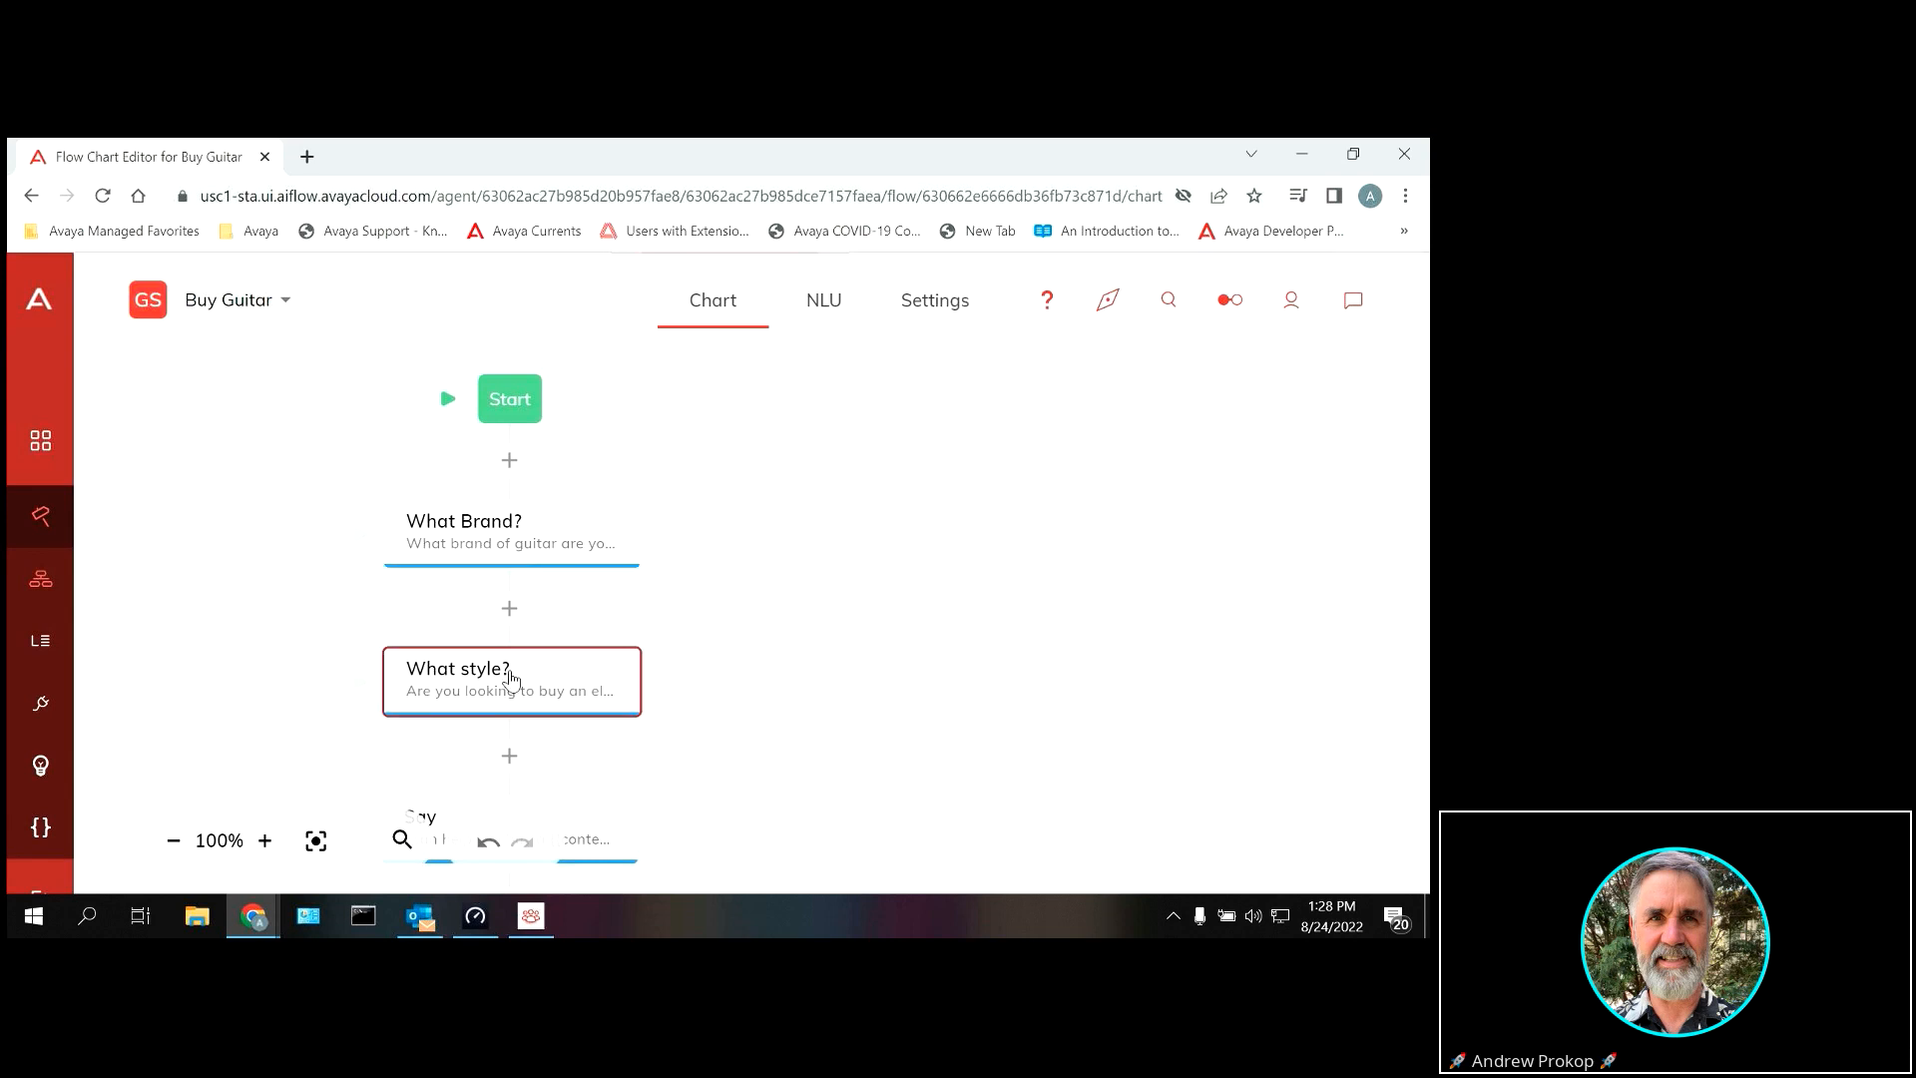
click(515, 680)
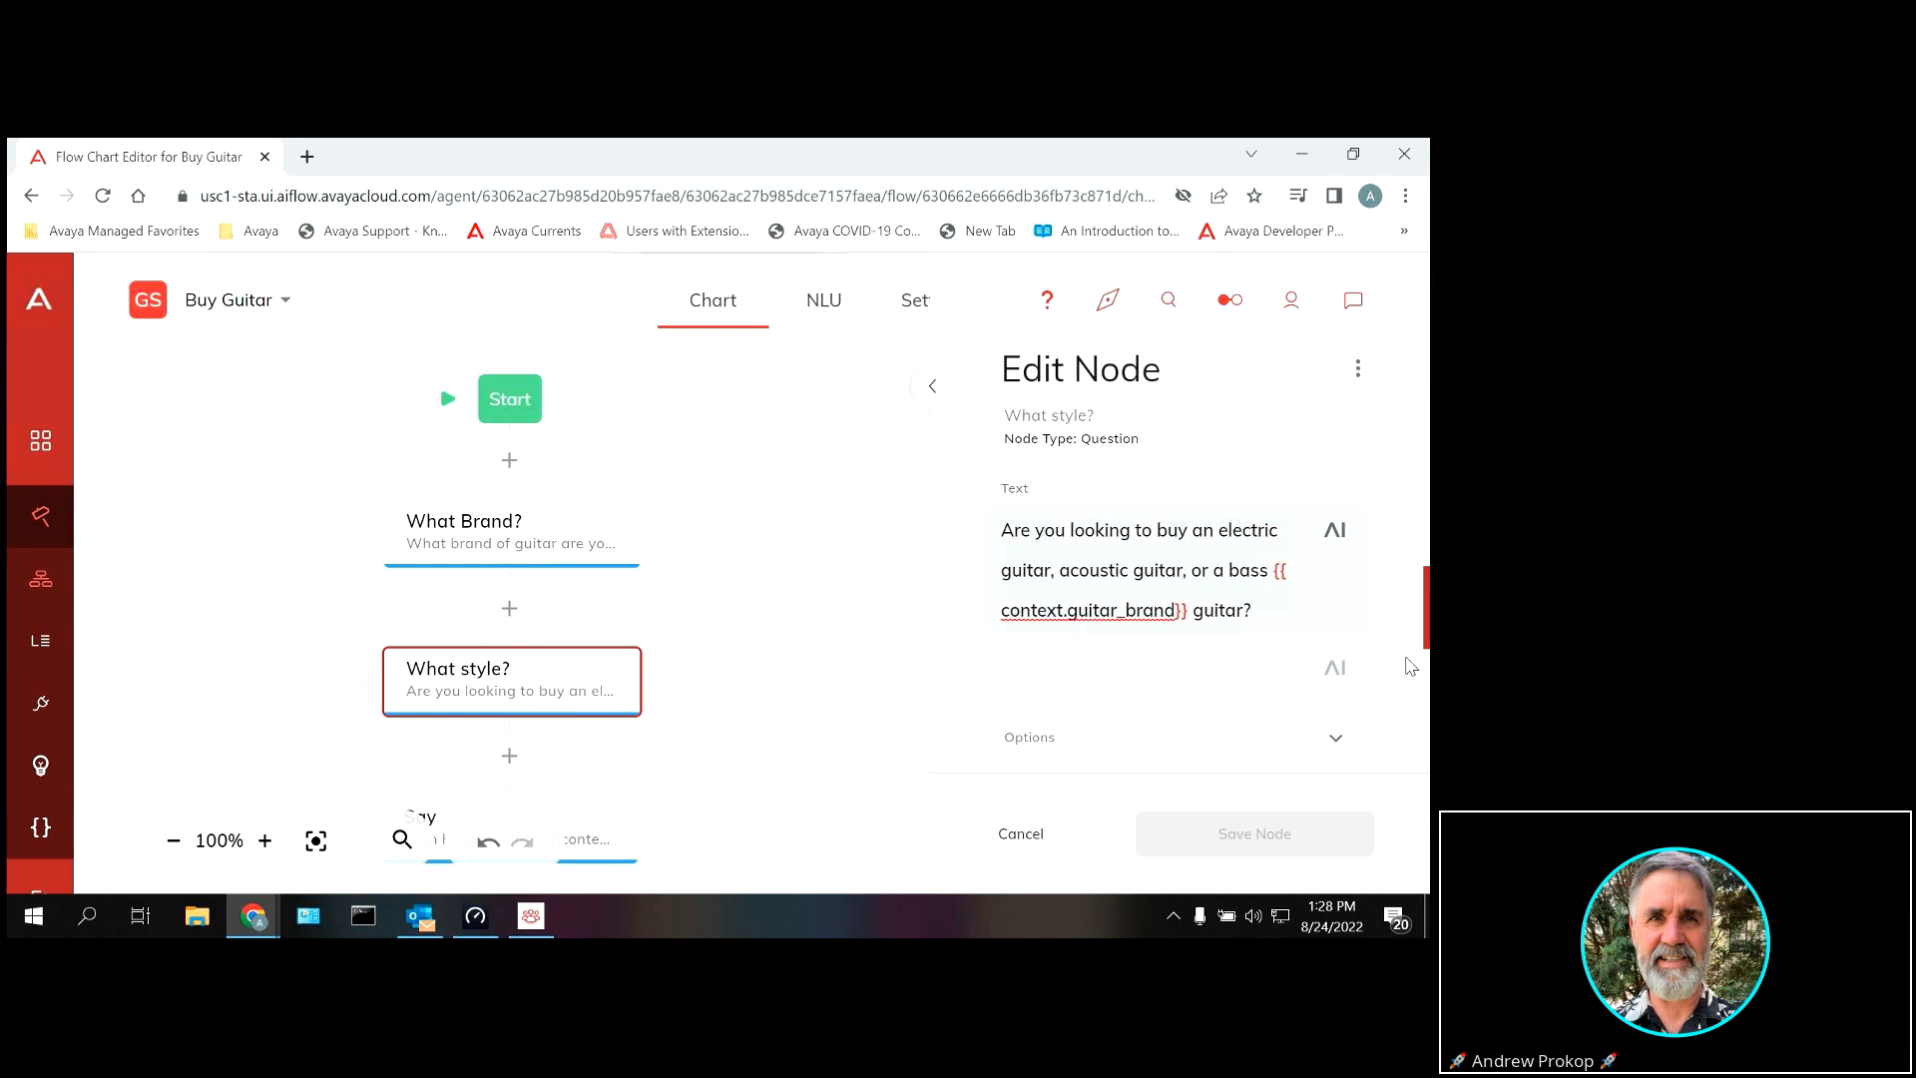
drag(1425, 617, 1421, 687)
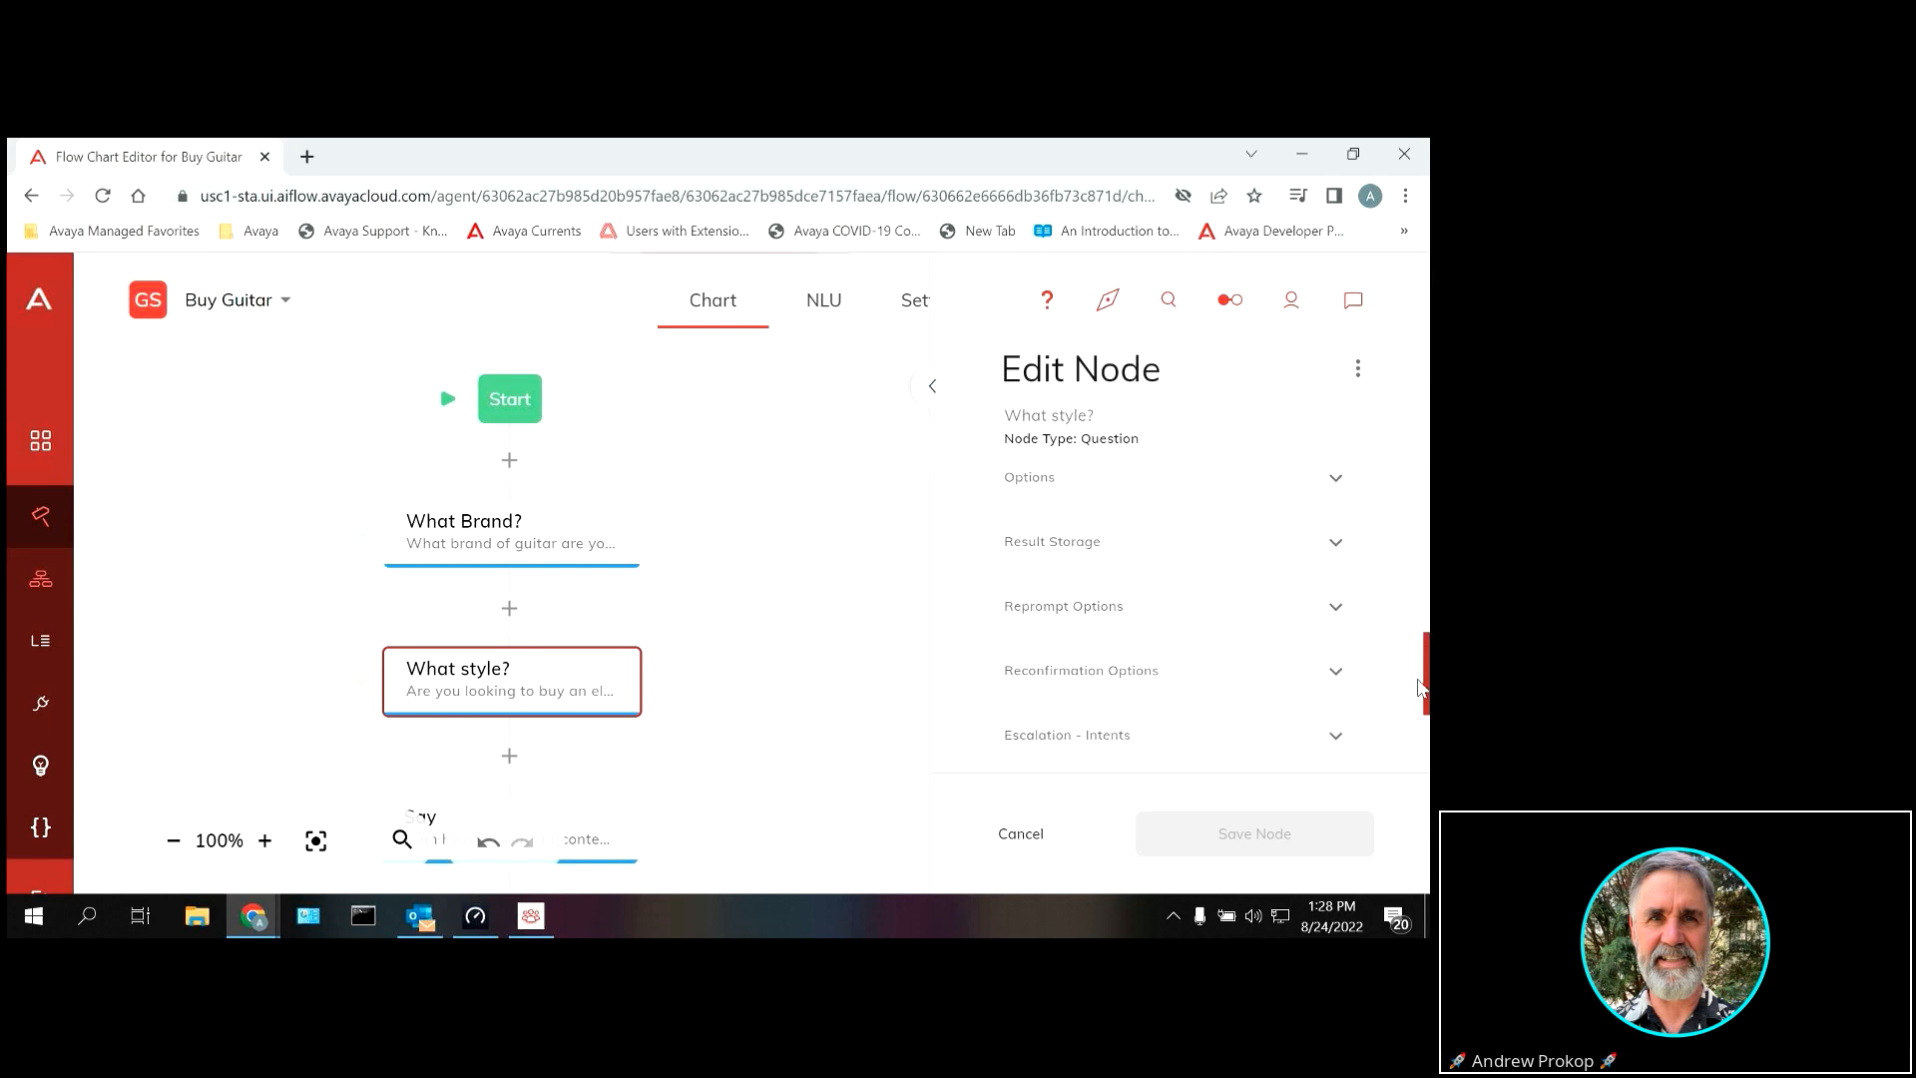
click(1336, 568)
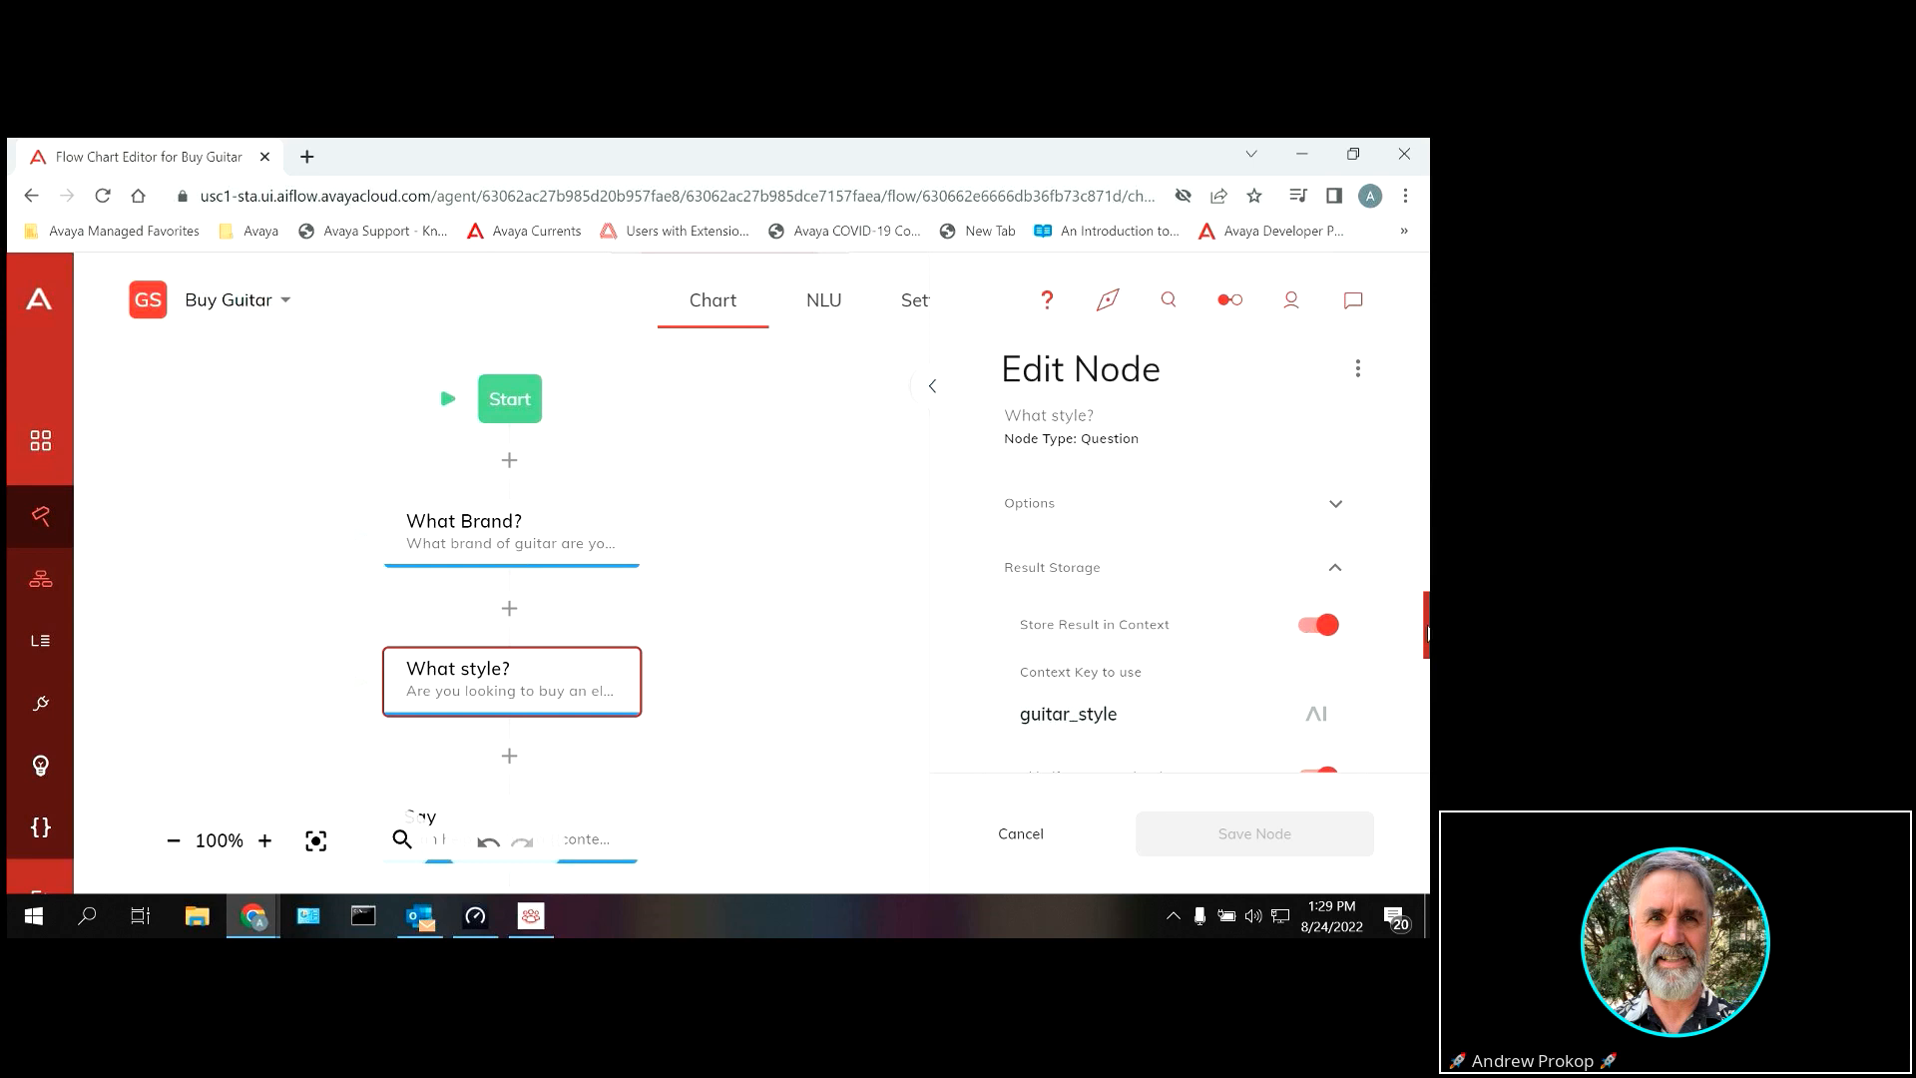
drag(1427, 631, 1412, 679)
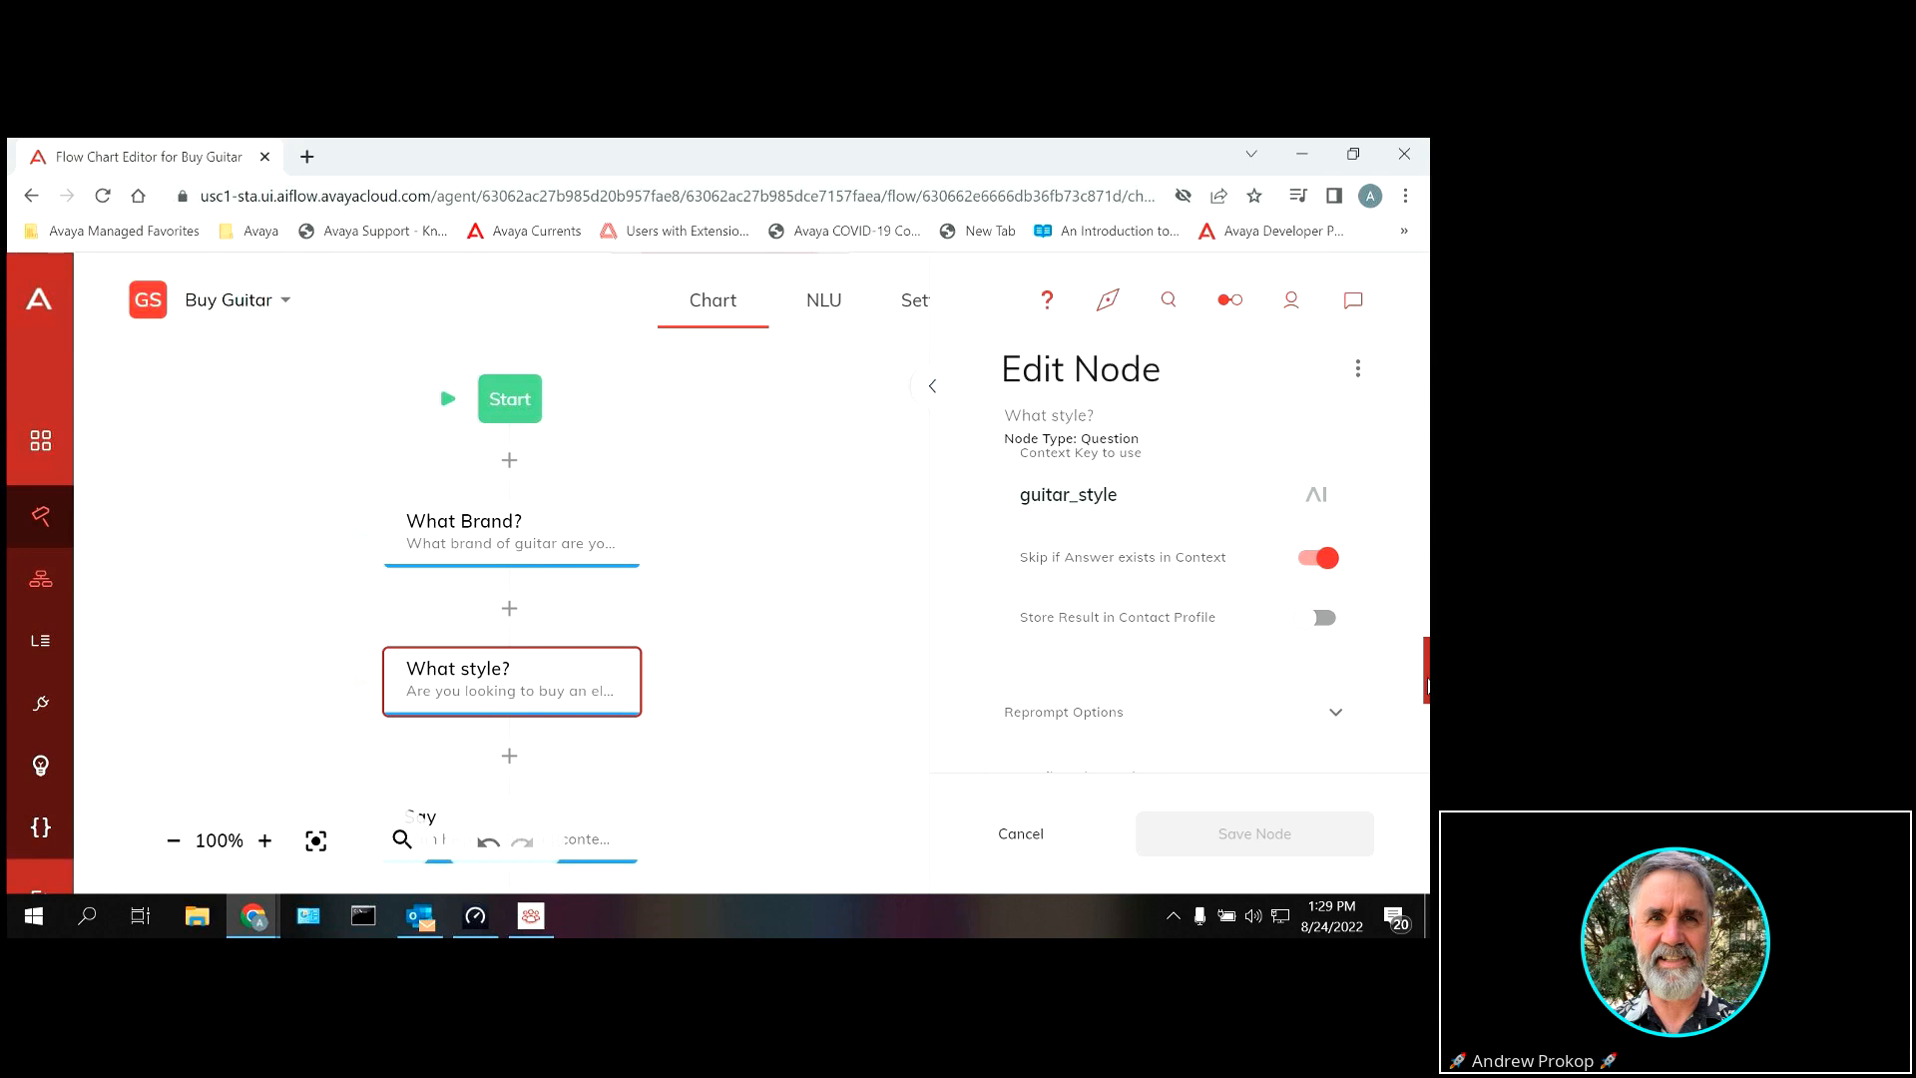
drag(1425, 683, 1425, 627)
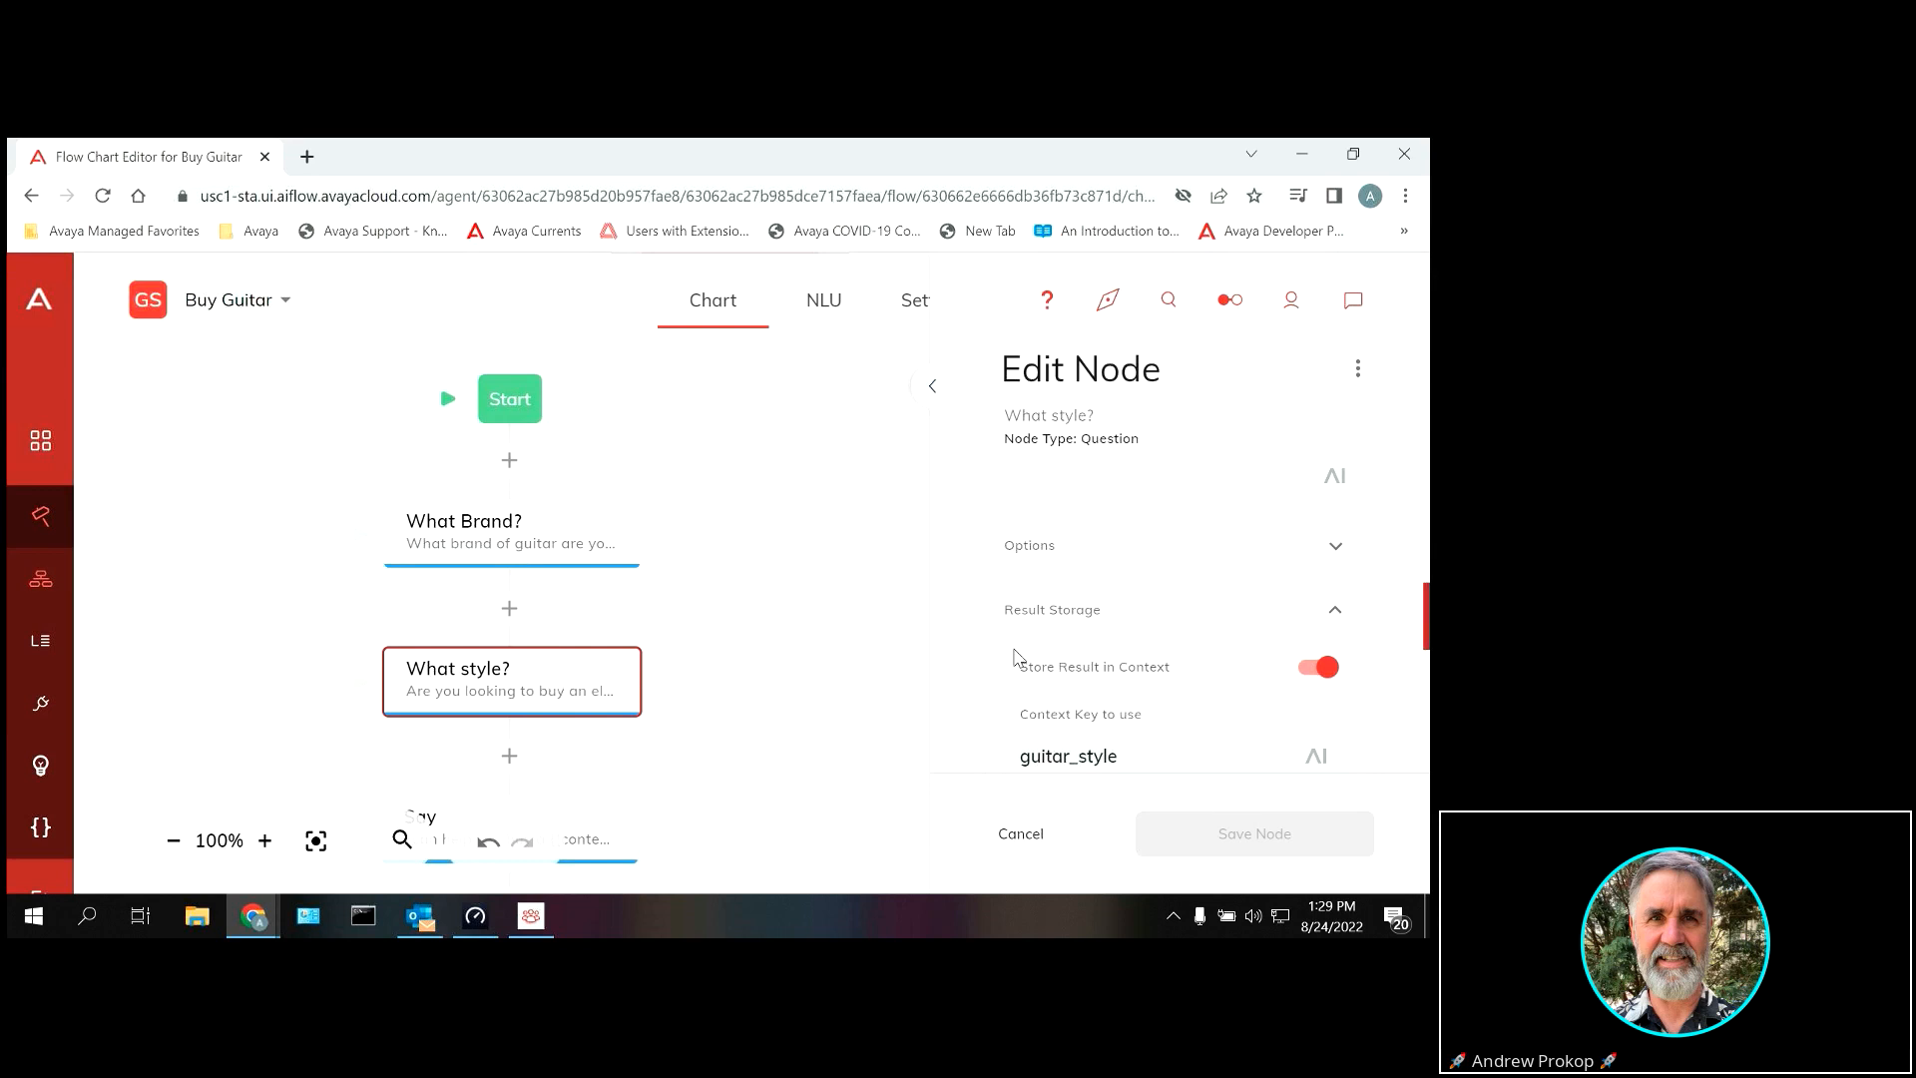
scroll(1416, 656, down, 2)
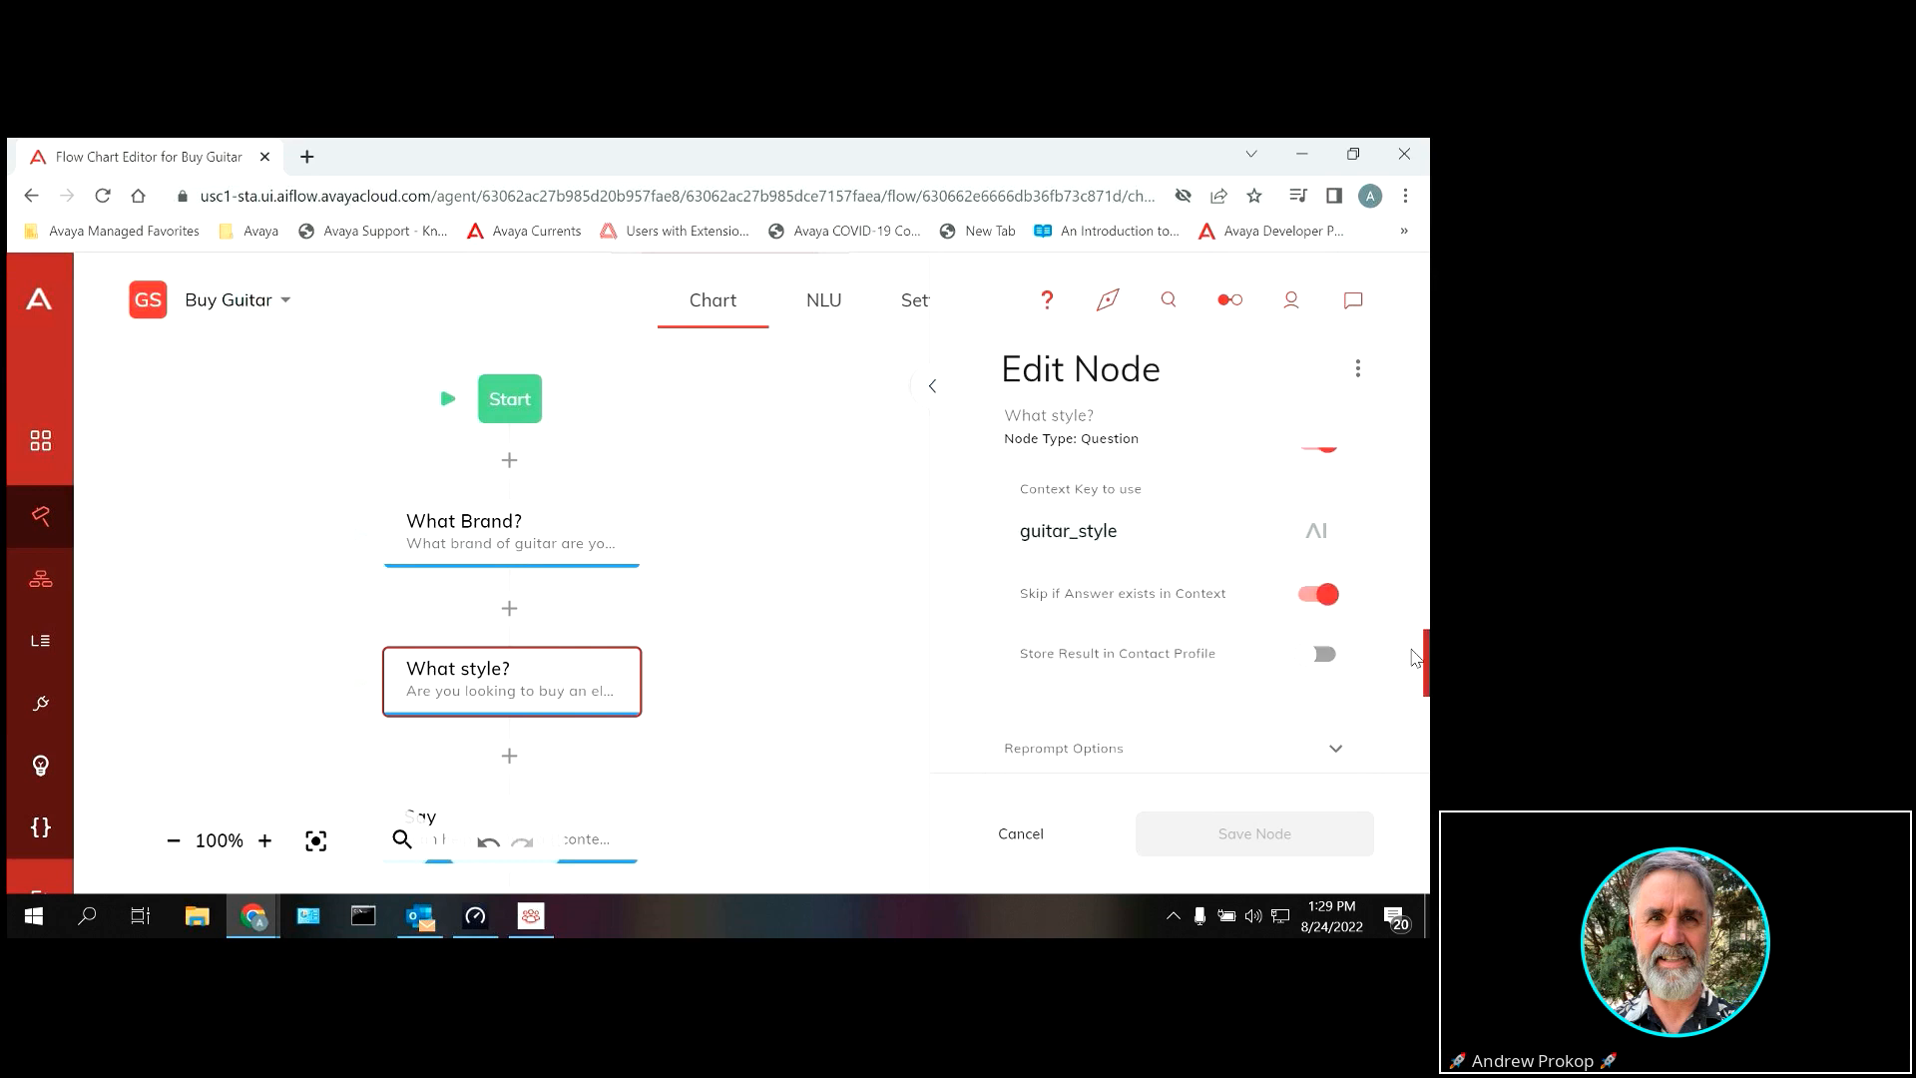
drag(1423, 658, 1423, 655)
click(1011, 829)
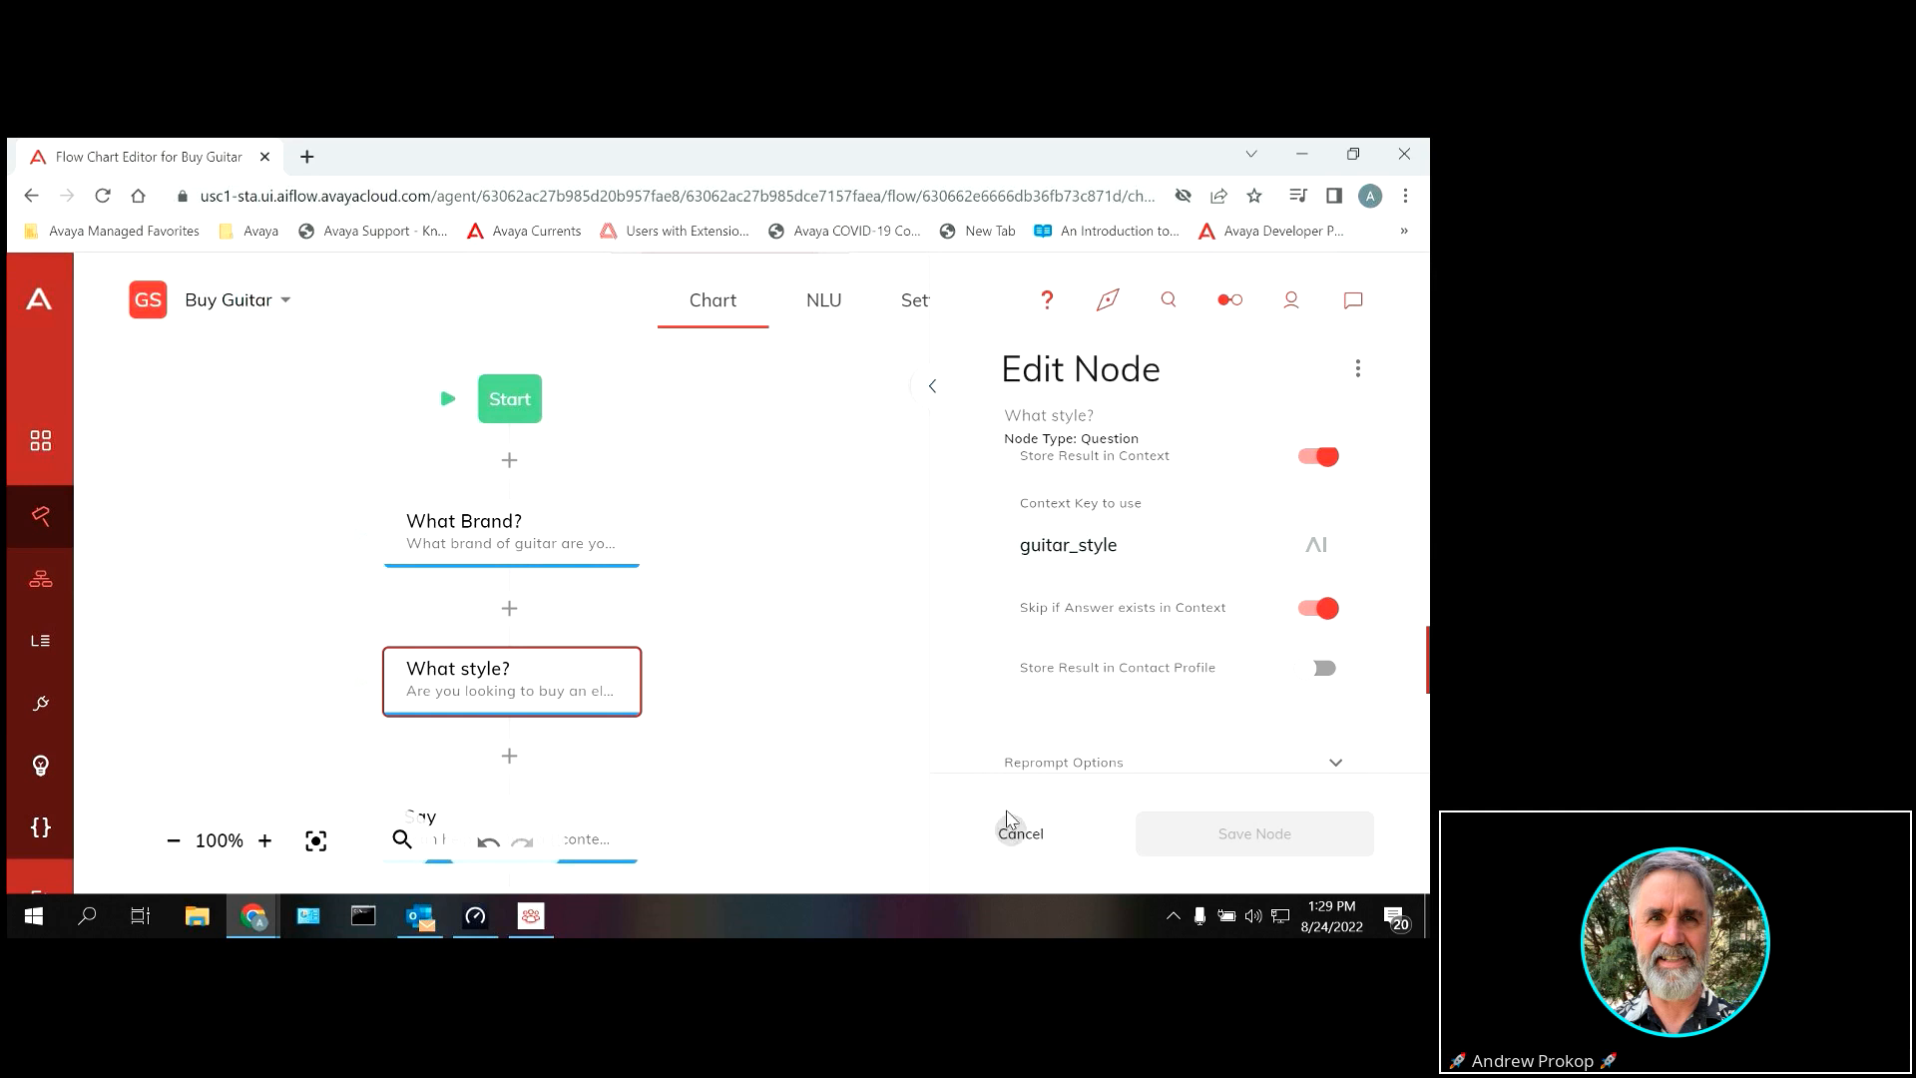
Step: Inspect the Say node's text in the Buy Guitar chart and review the Reset Context and Go To nodes below it
drag(854, 764, 854, 548)
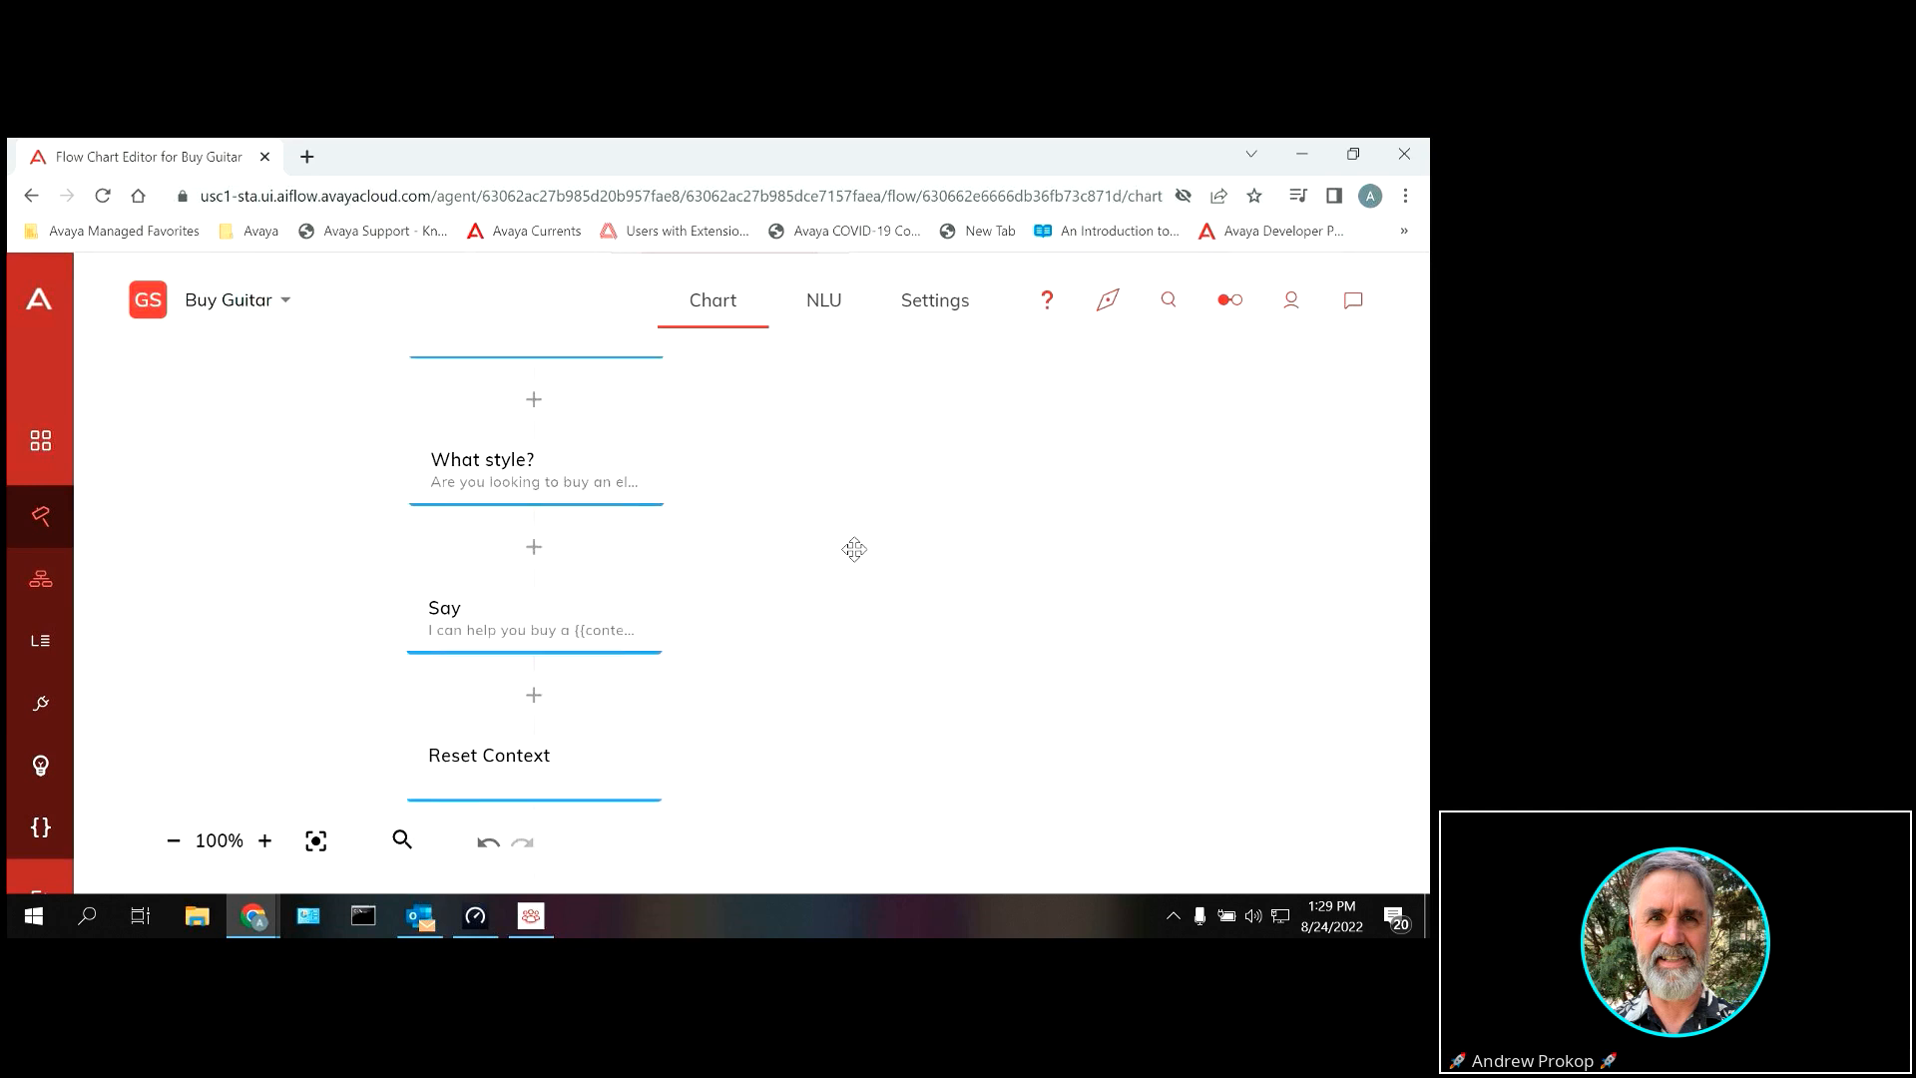
click(492, 656)
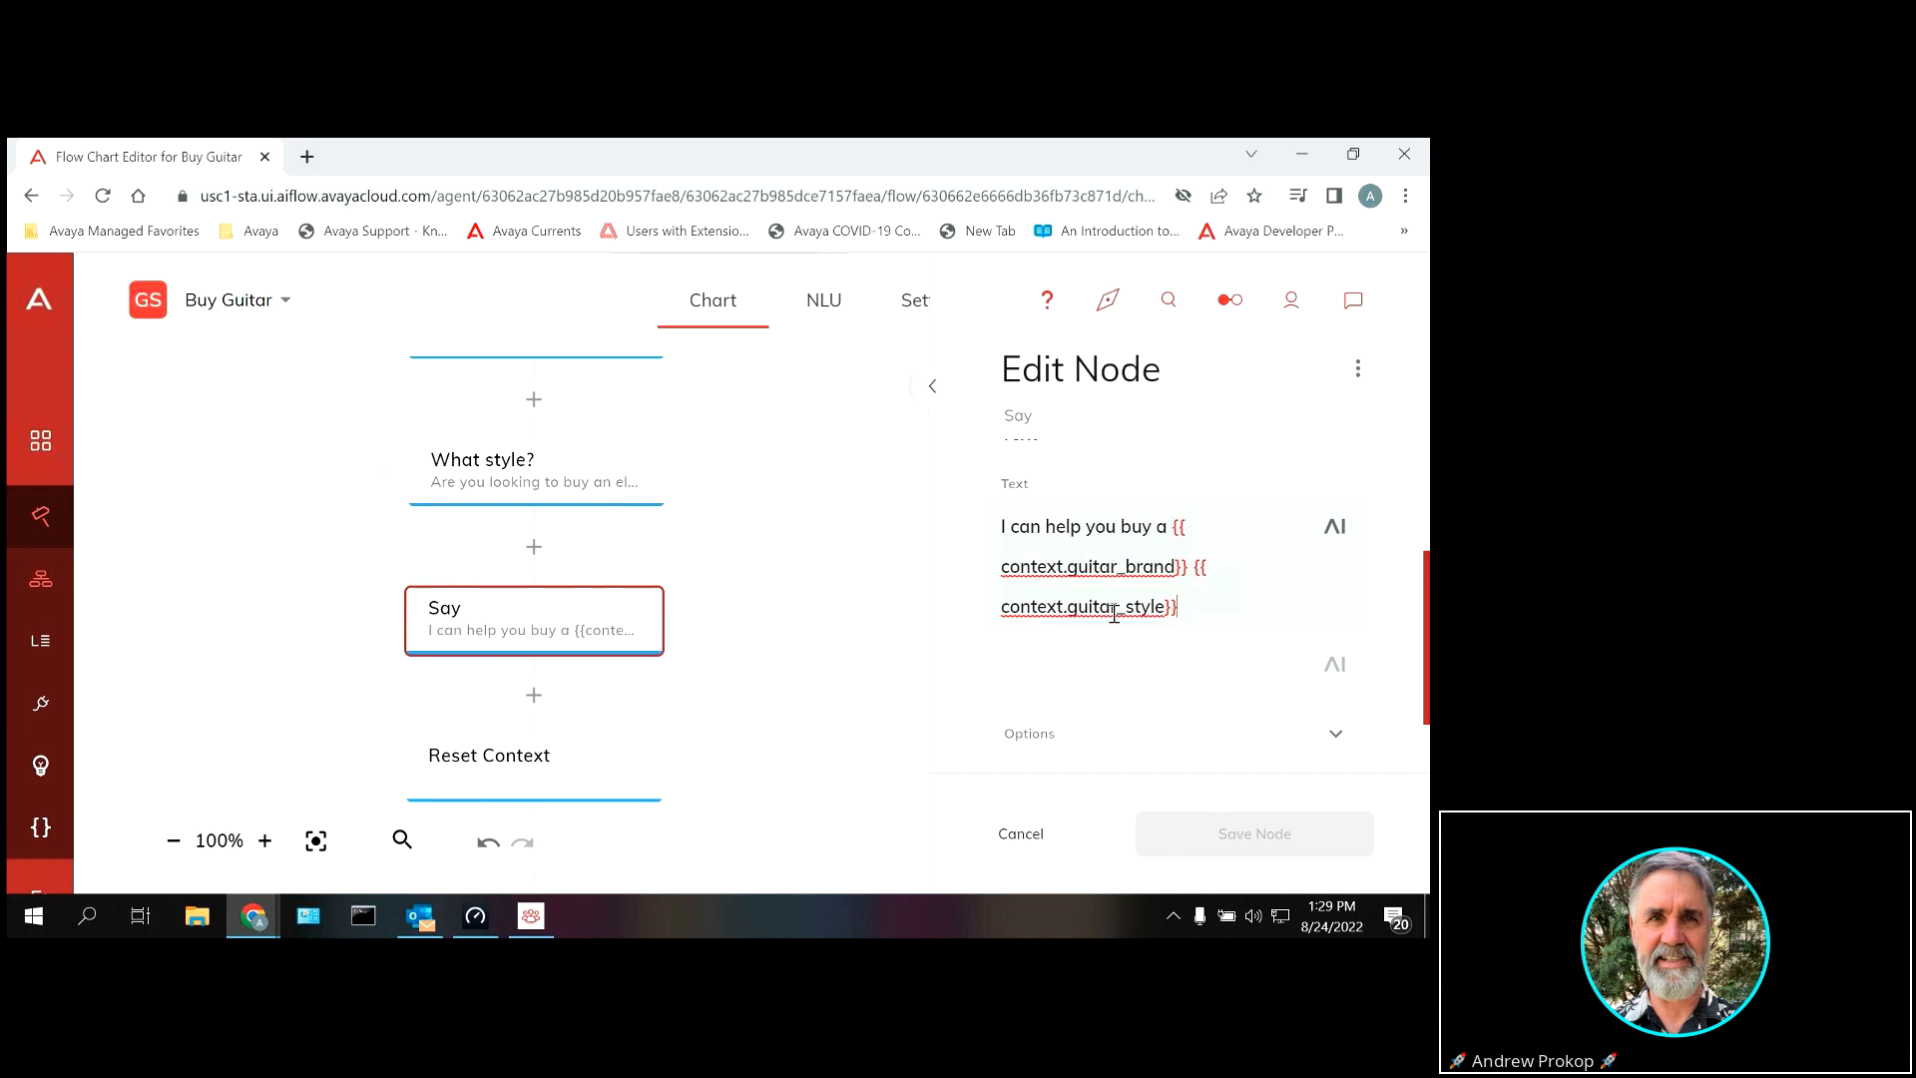
click(820, 586)
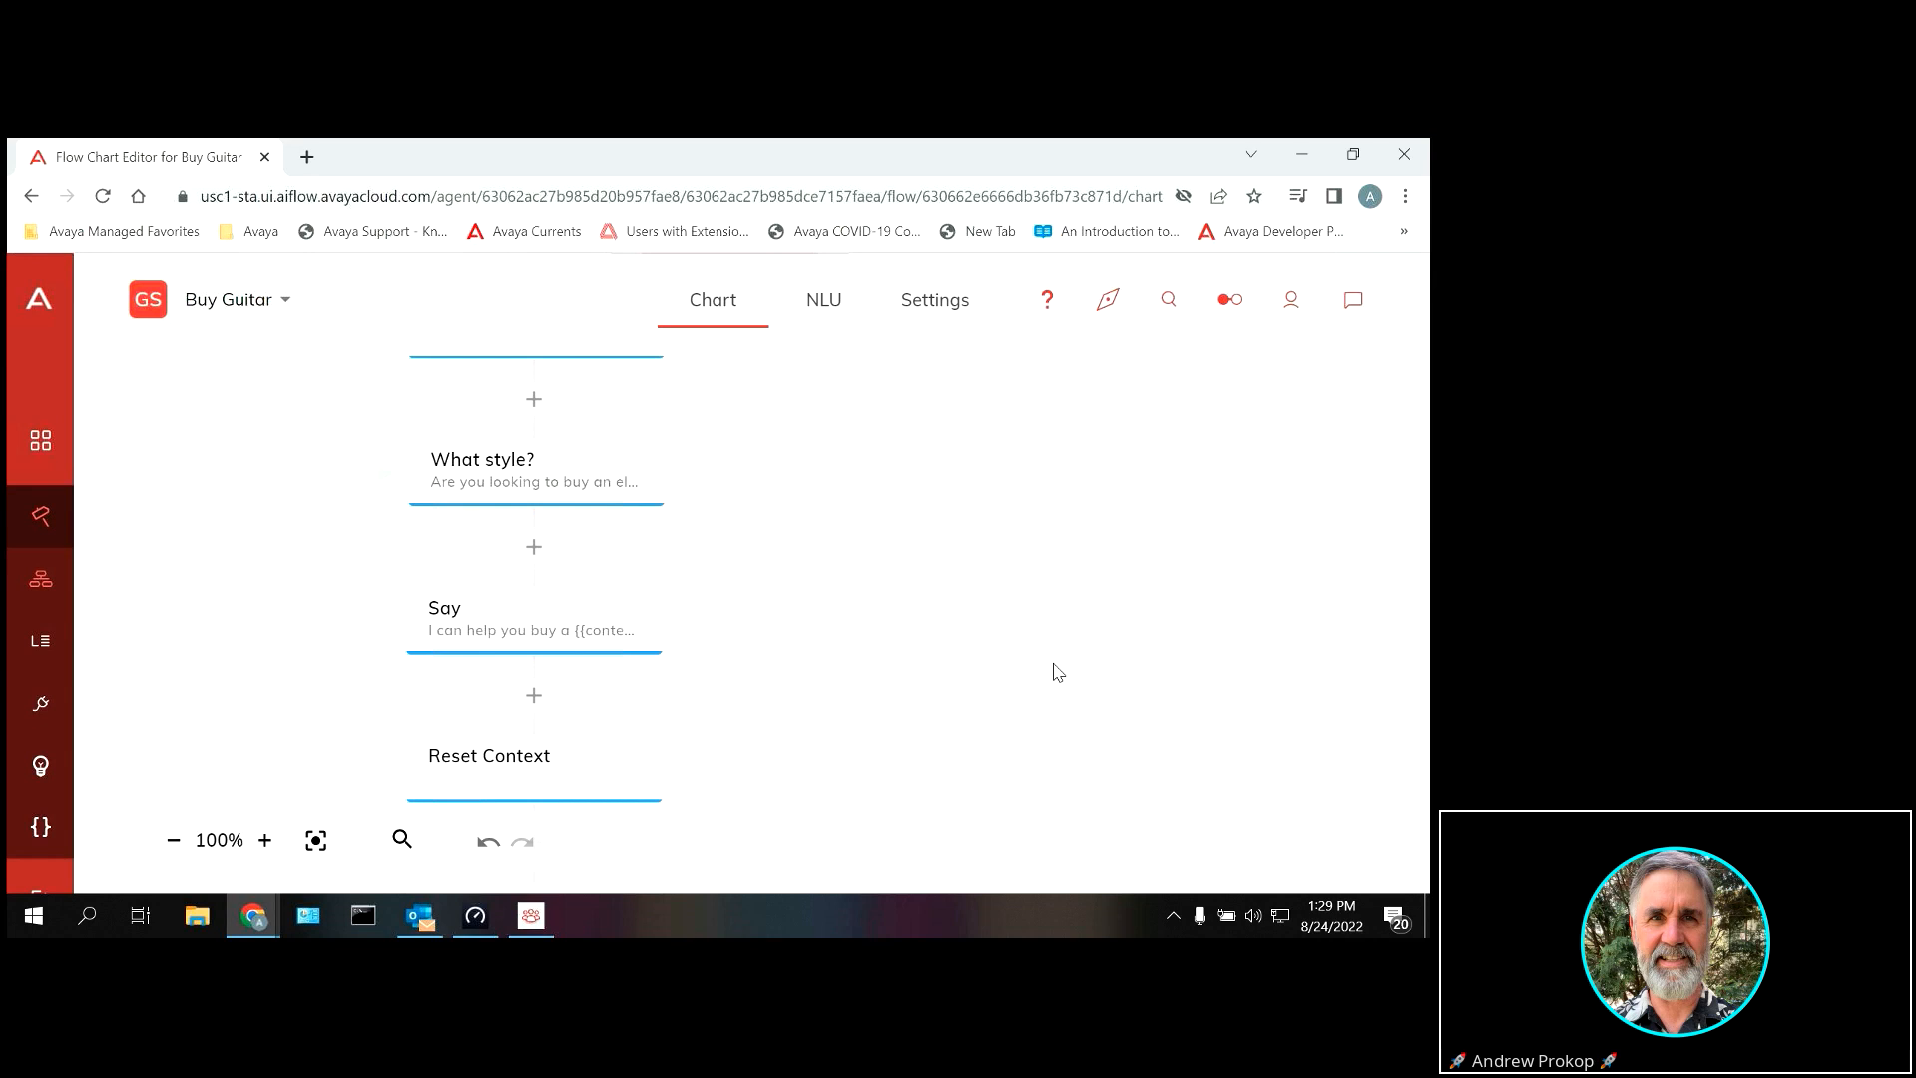
drag(935, 693, 975, 500)
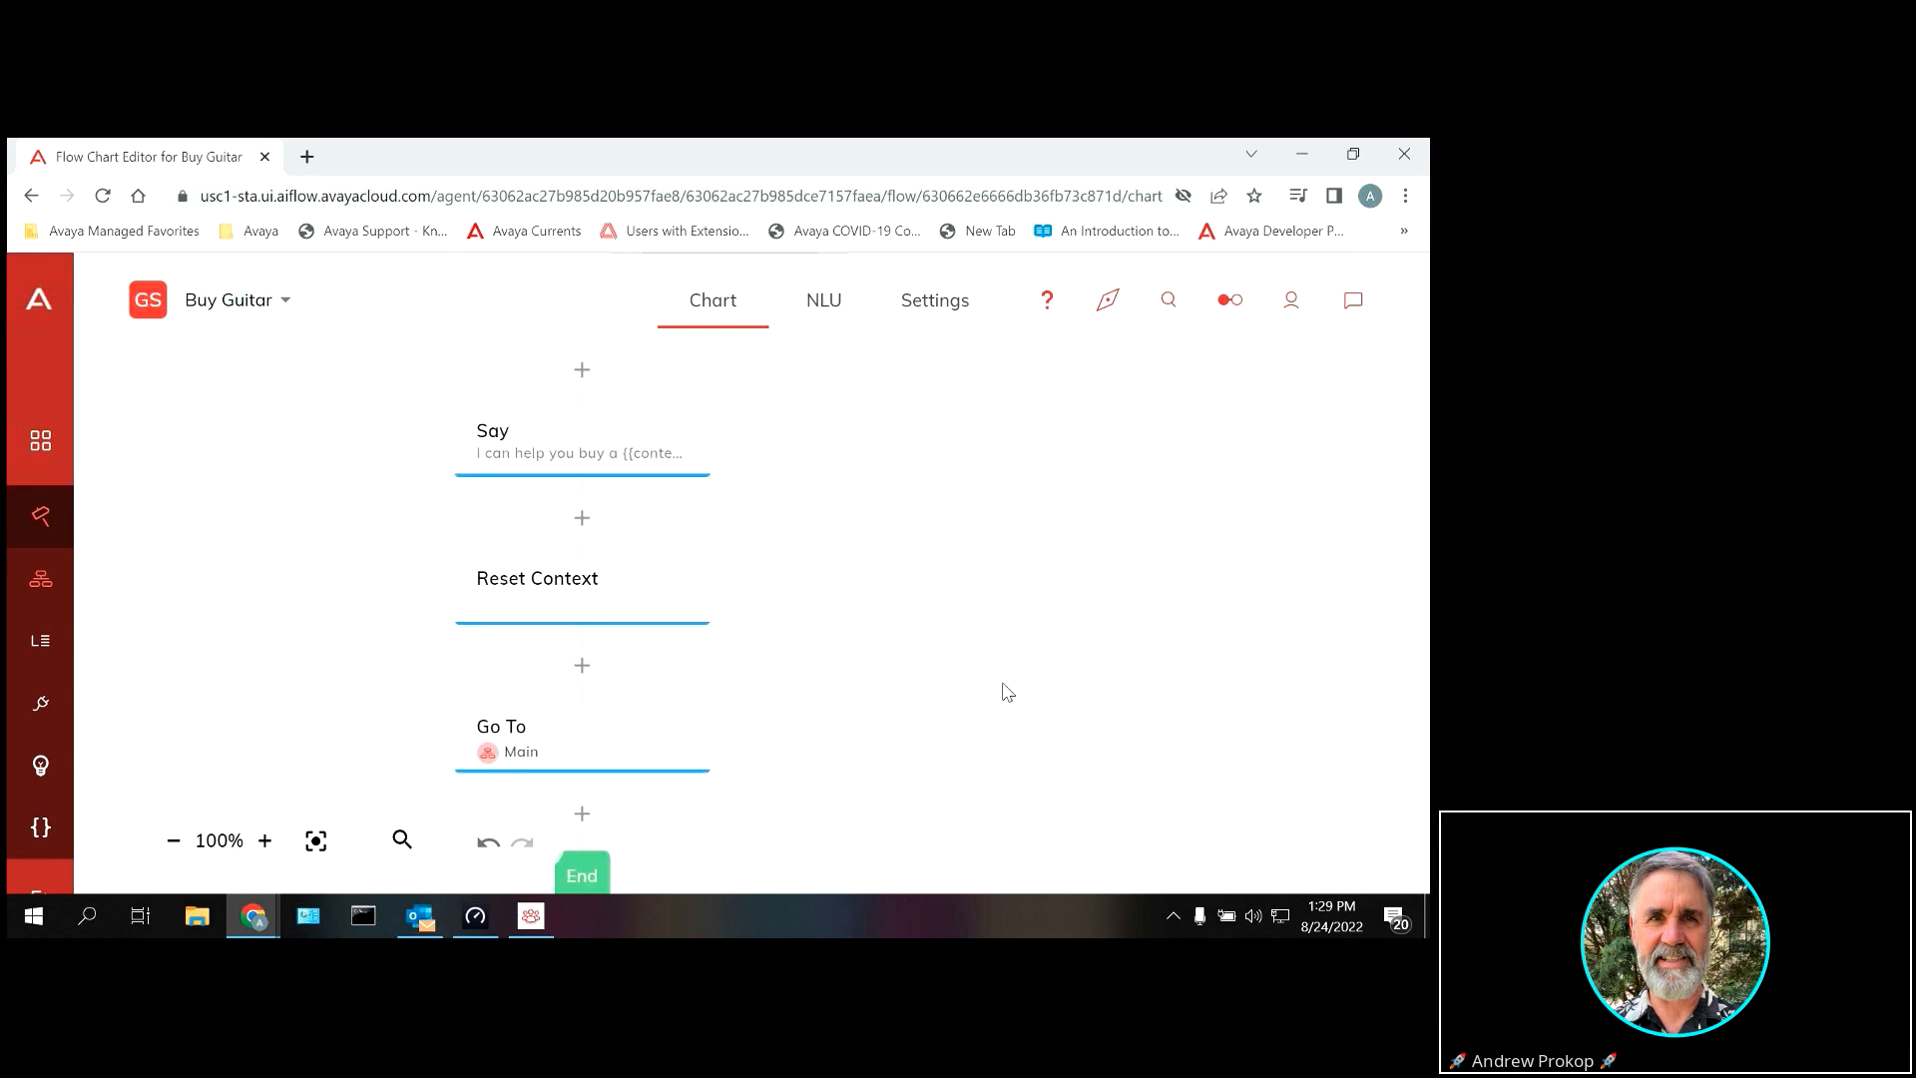
drag(1008, 693, 945, 710)
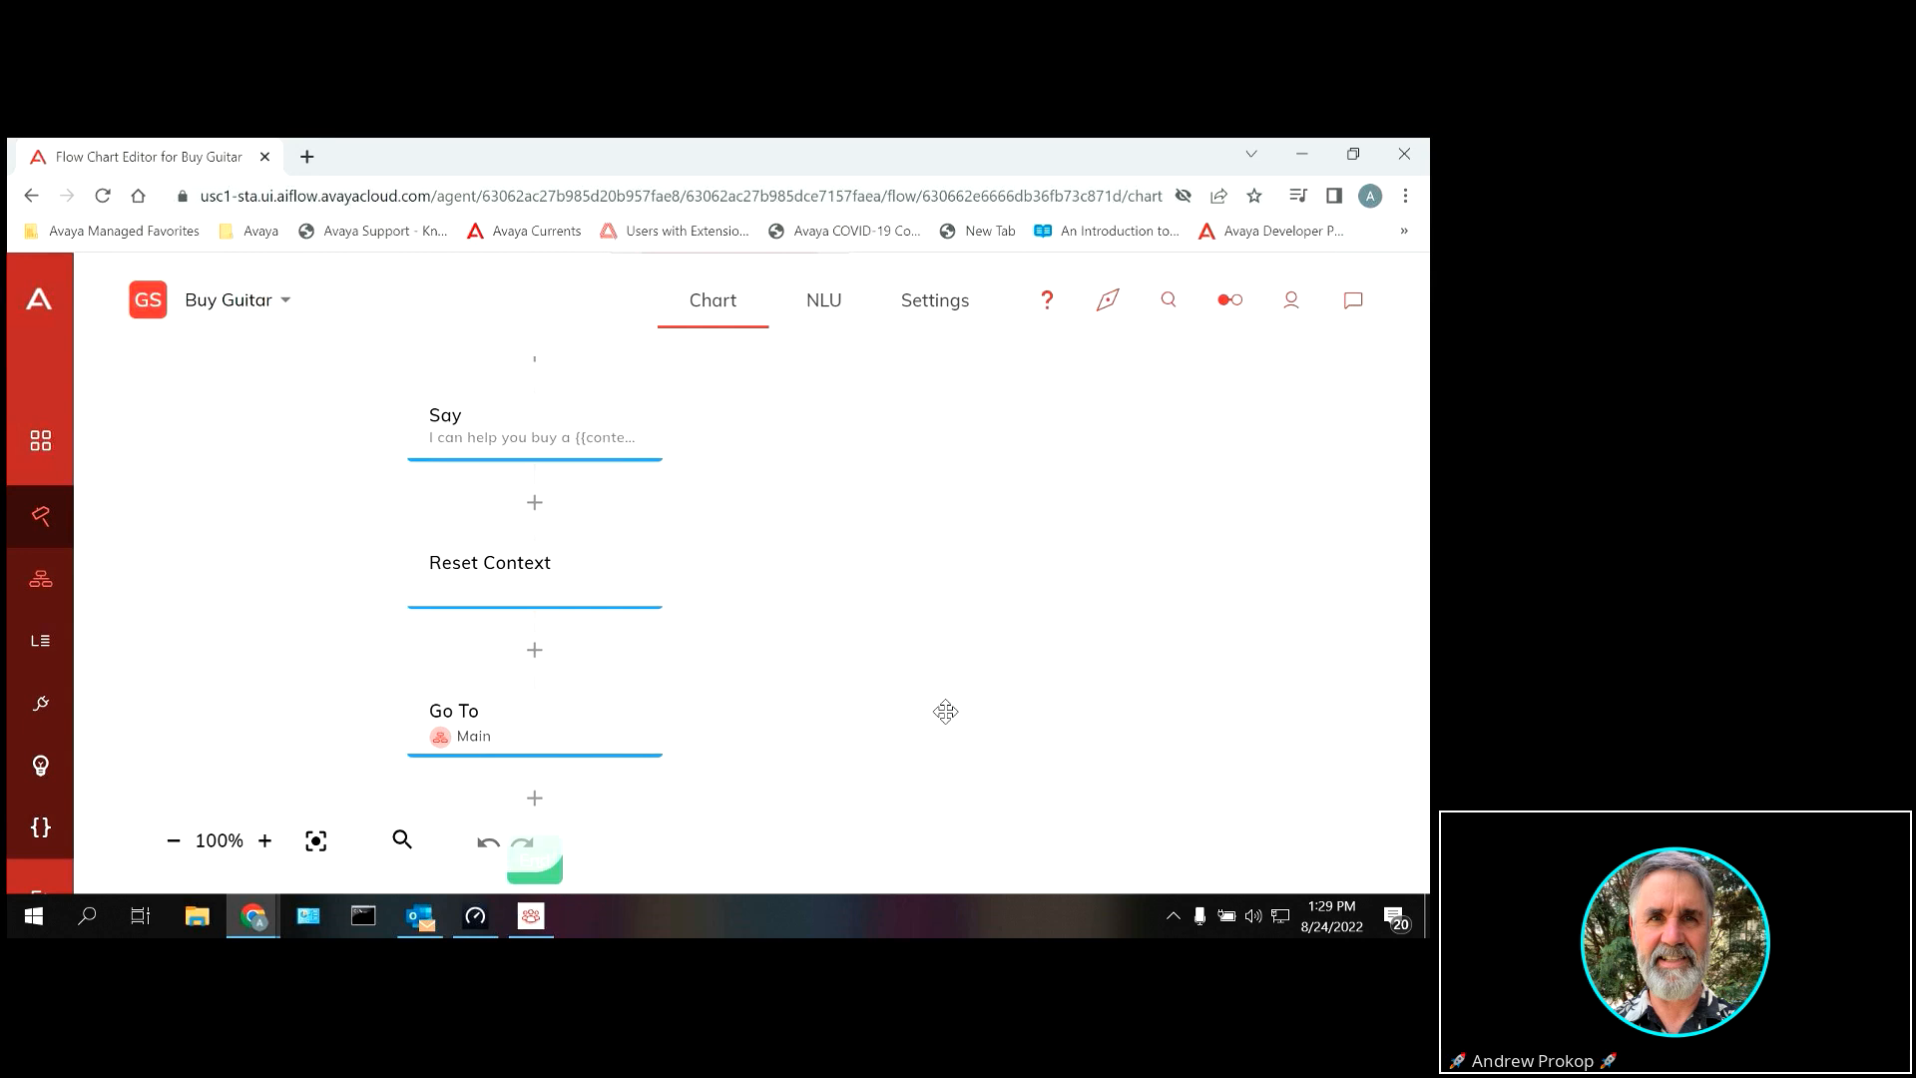
Step: Switch to the Sell Guitar flow, inspect its Say node's text and the nodes that follow, and close the node without saving
click(284, 300)
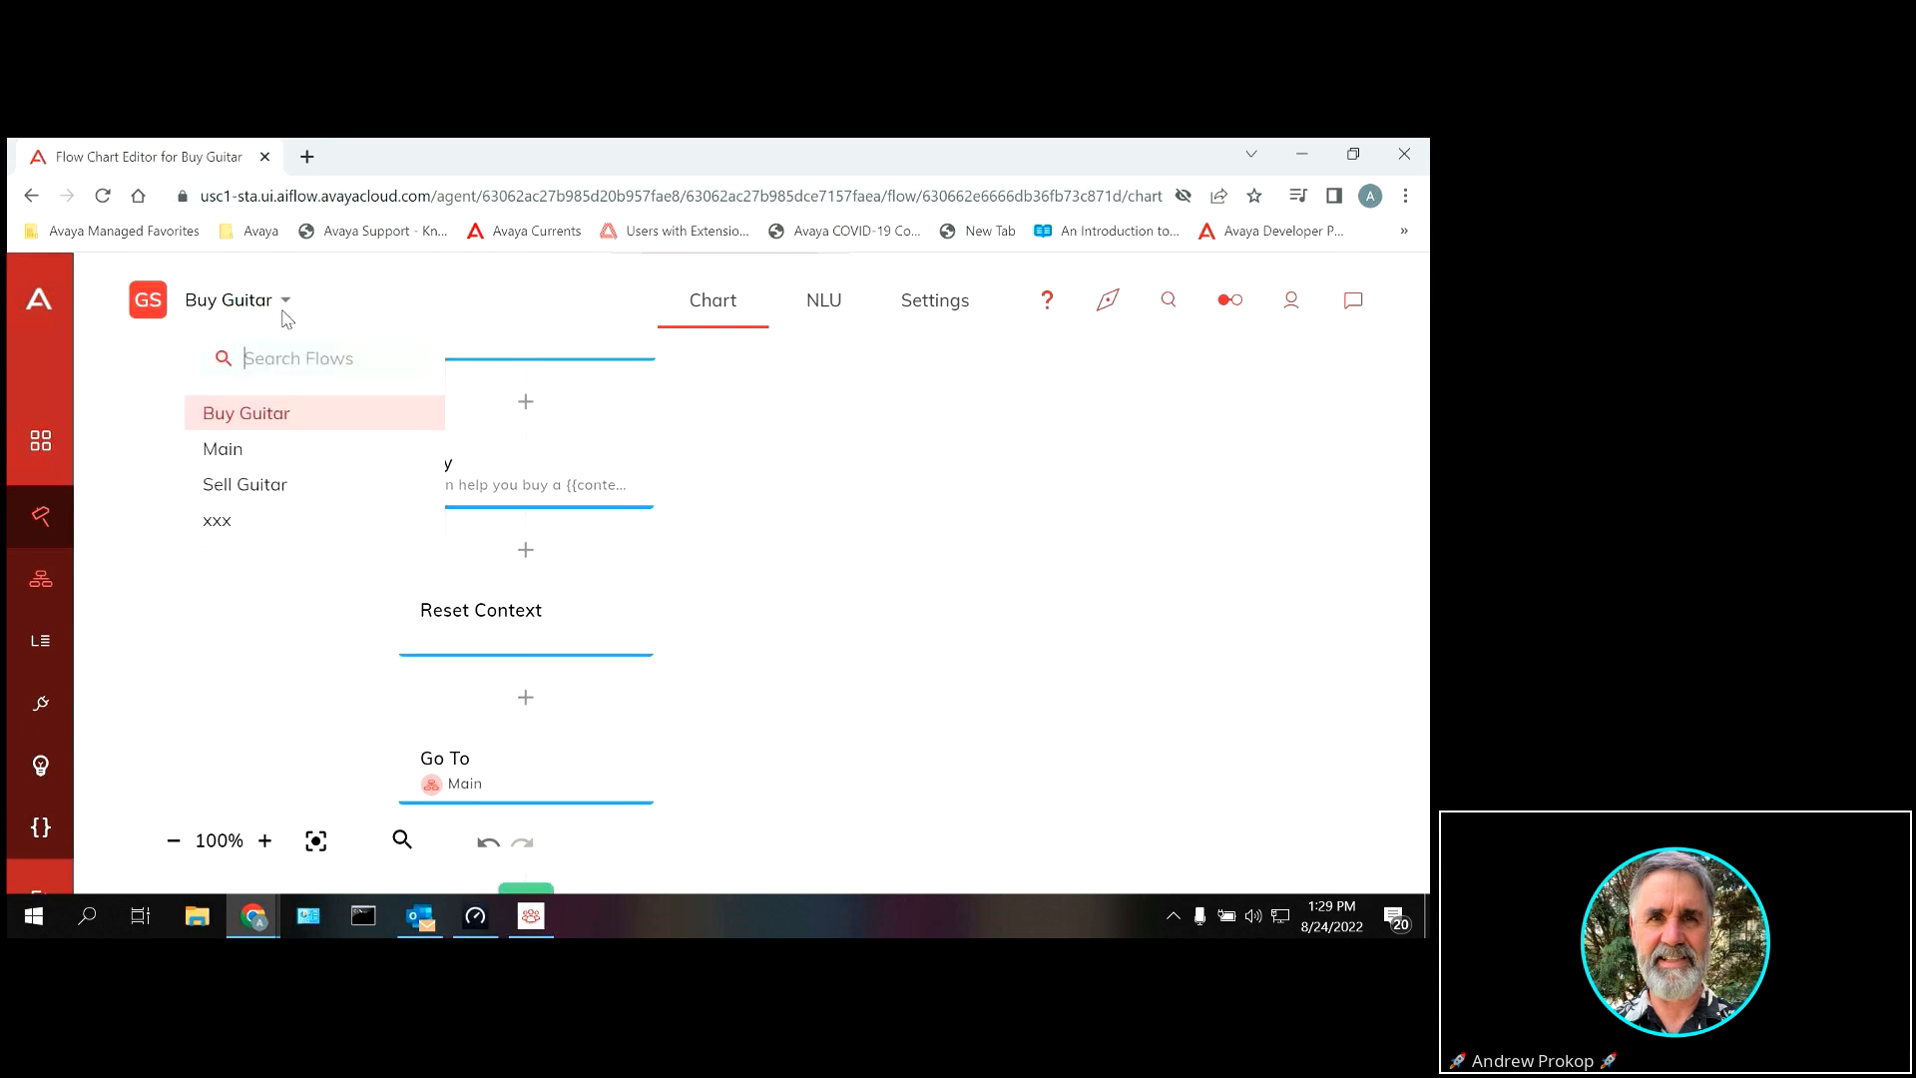
click(257, 486)
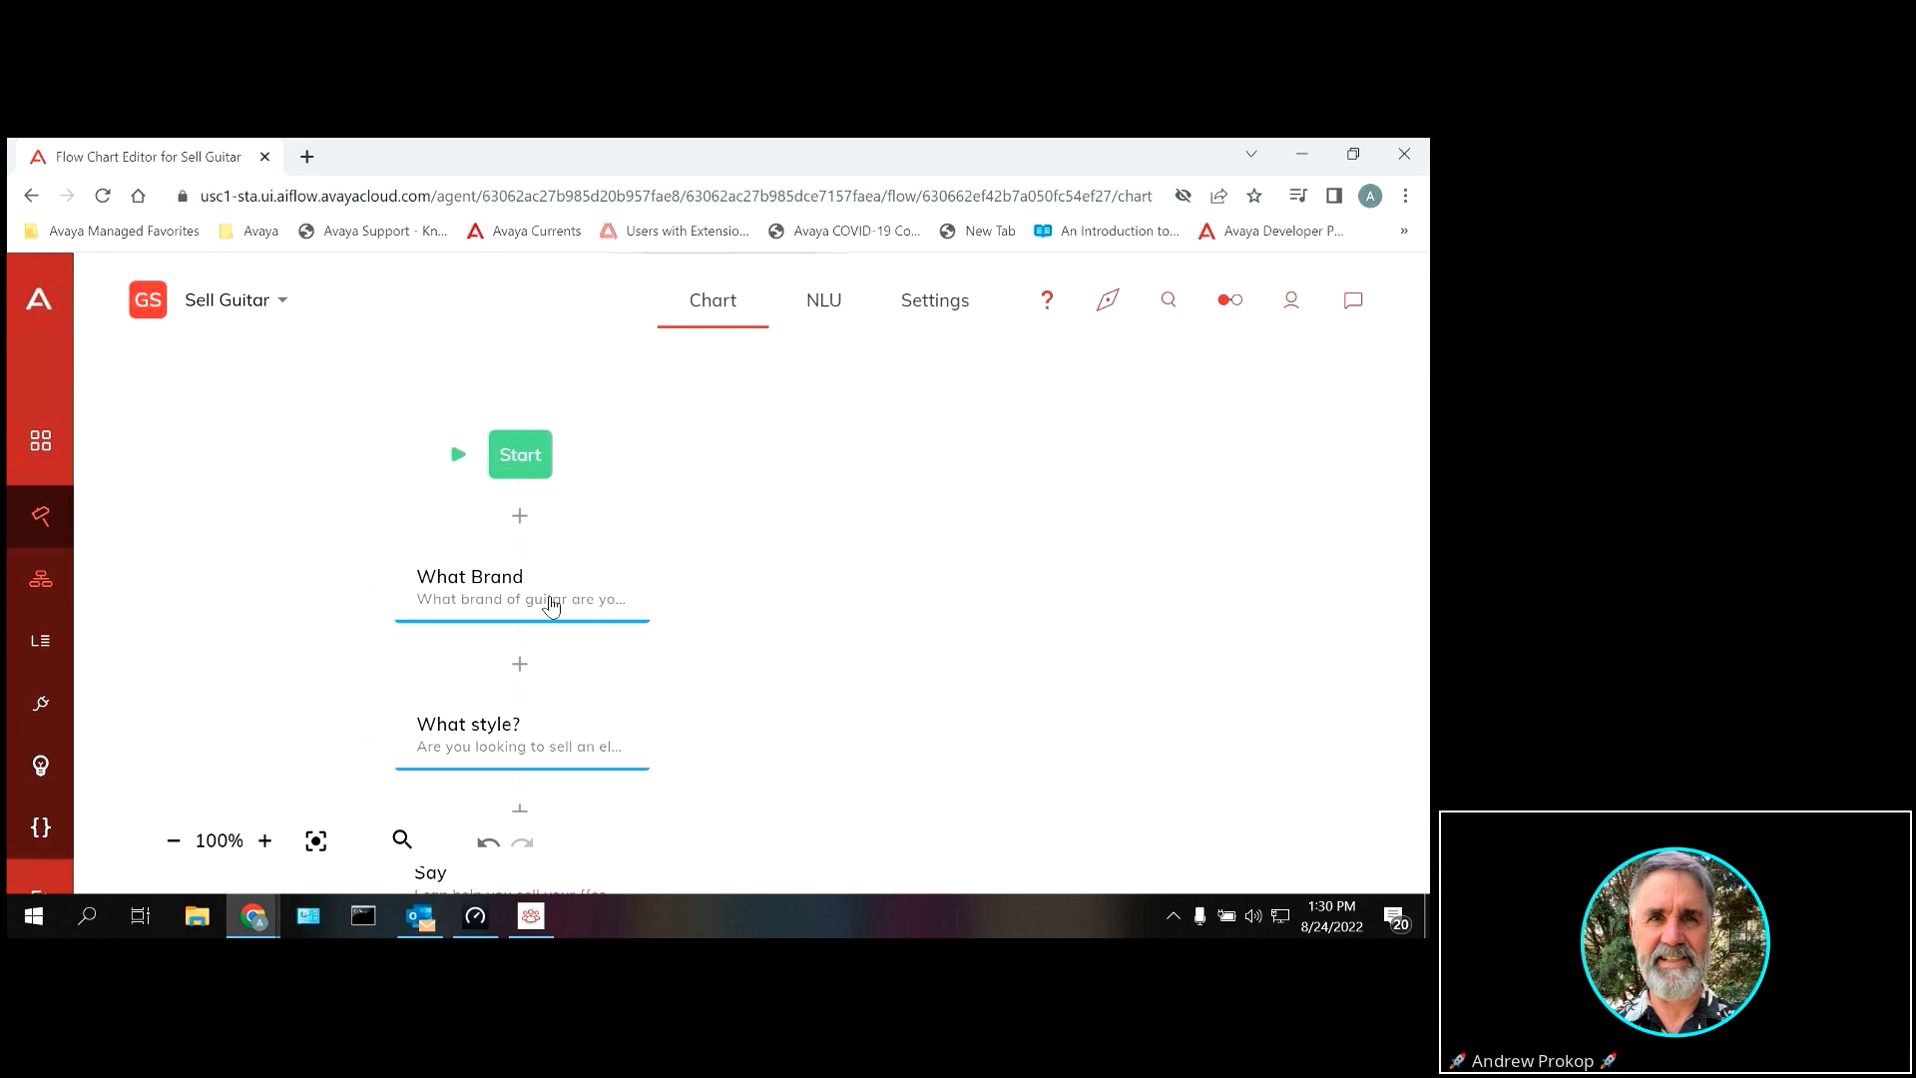
drag(896, 605, 884, 452)
drag(825, 740, 851, 647)
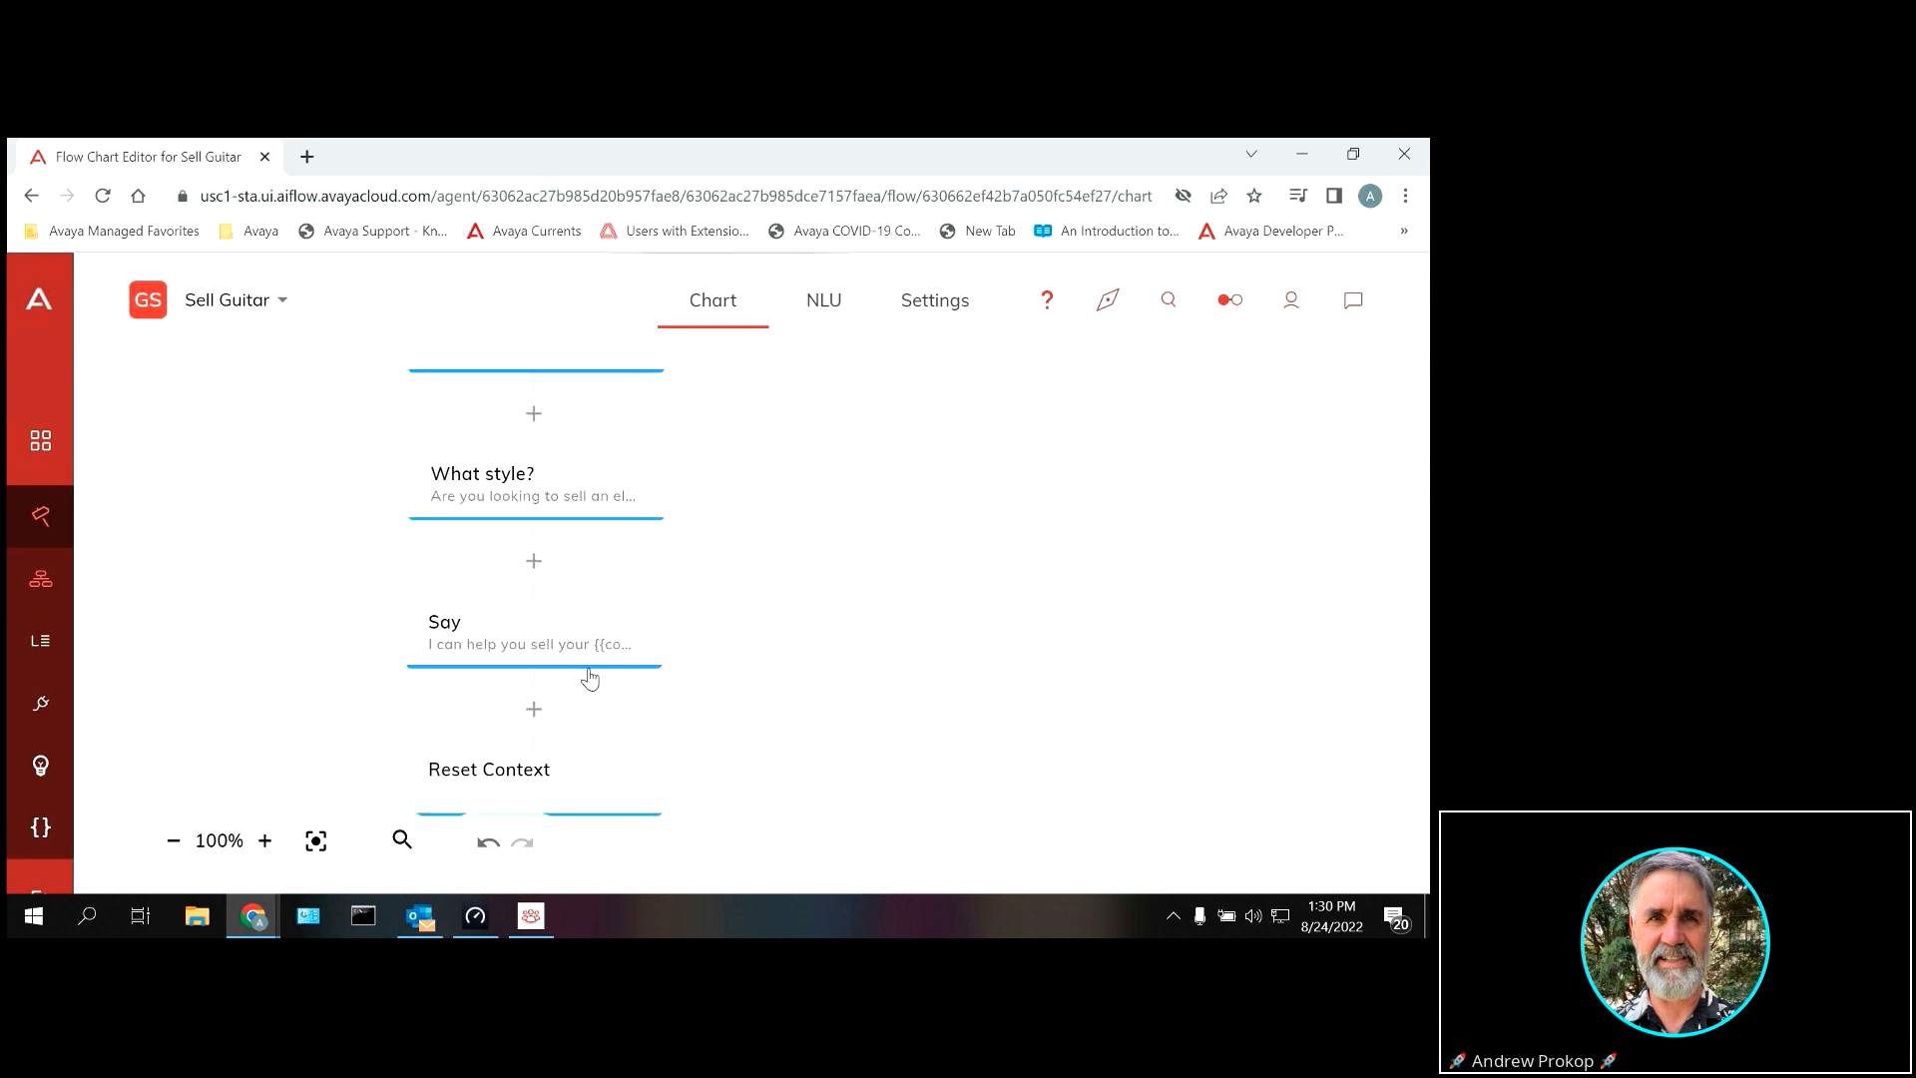
click(596, 658)
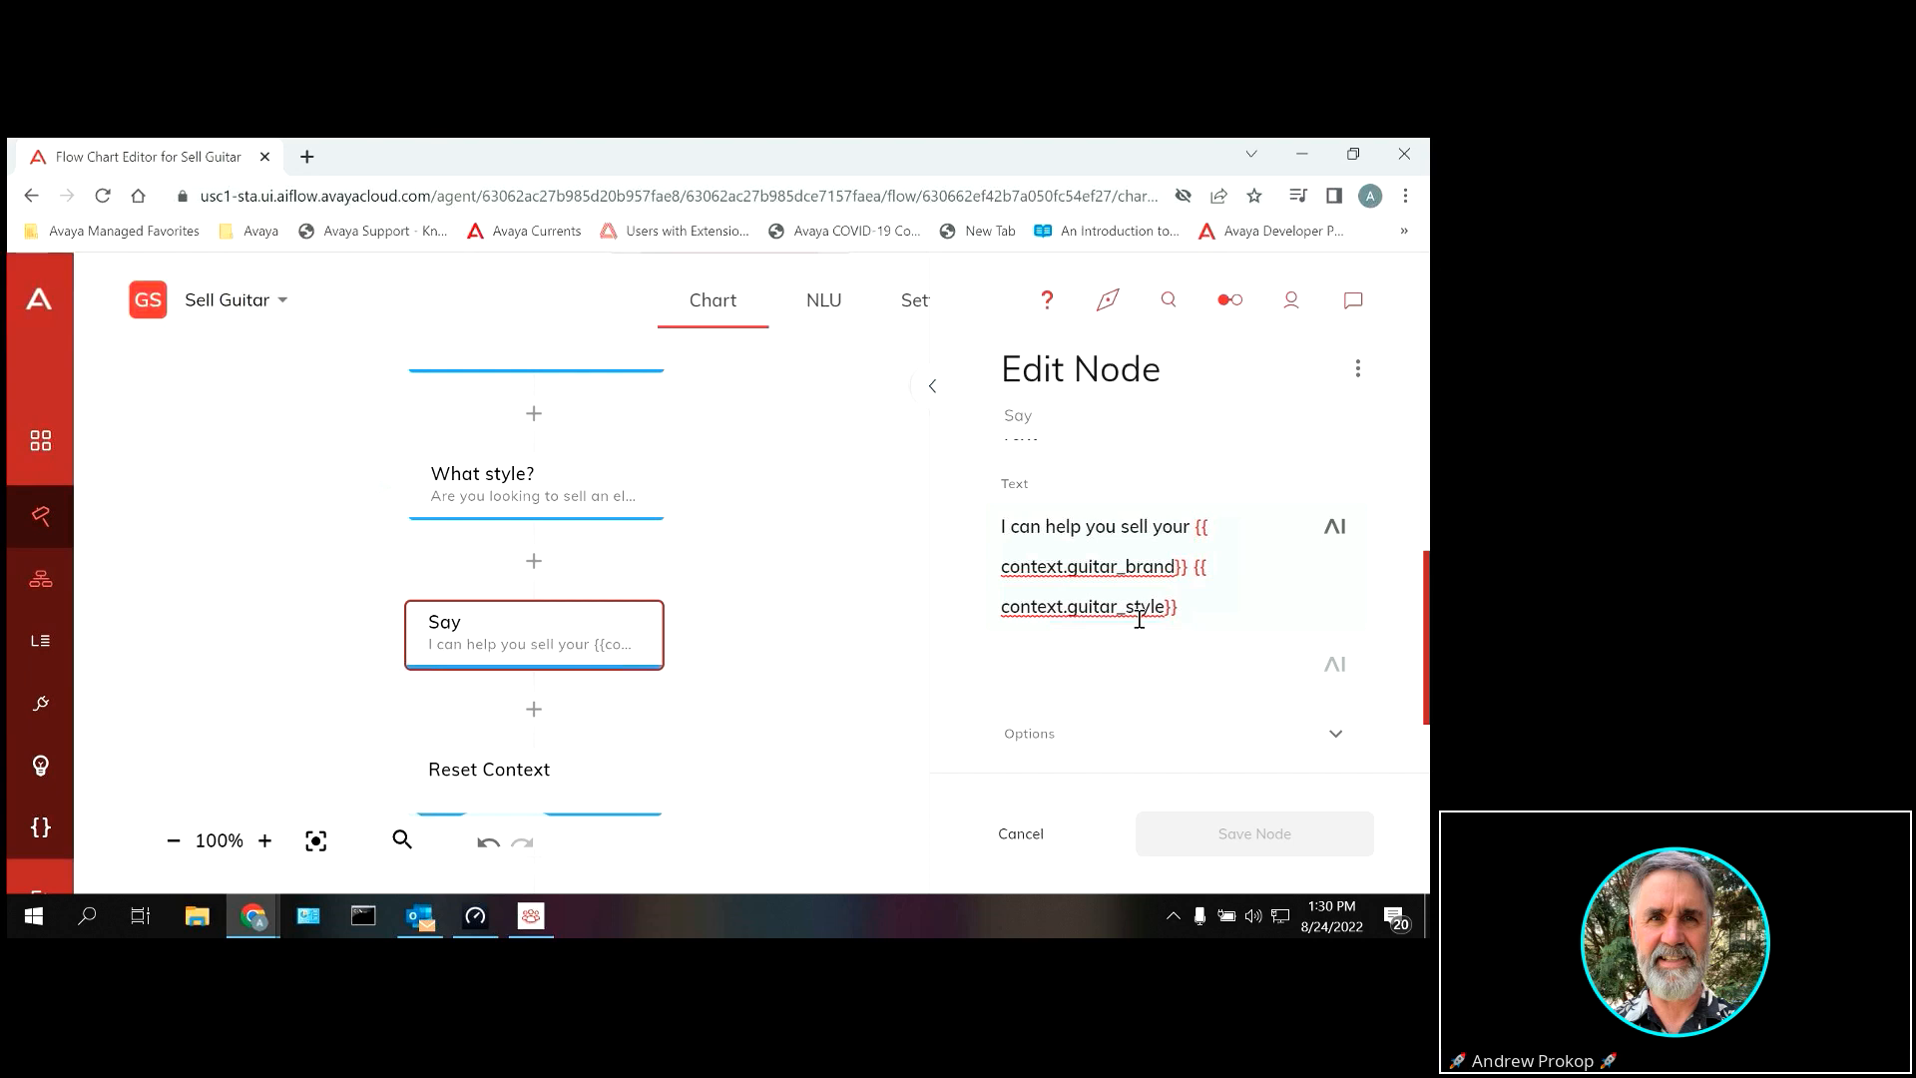
mouse_move(759, 531)
mouse_down()
mouse_move(748, 619)
mouse_move(825, 470)
mouse_up()
drag(843, 693, 838, 554)
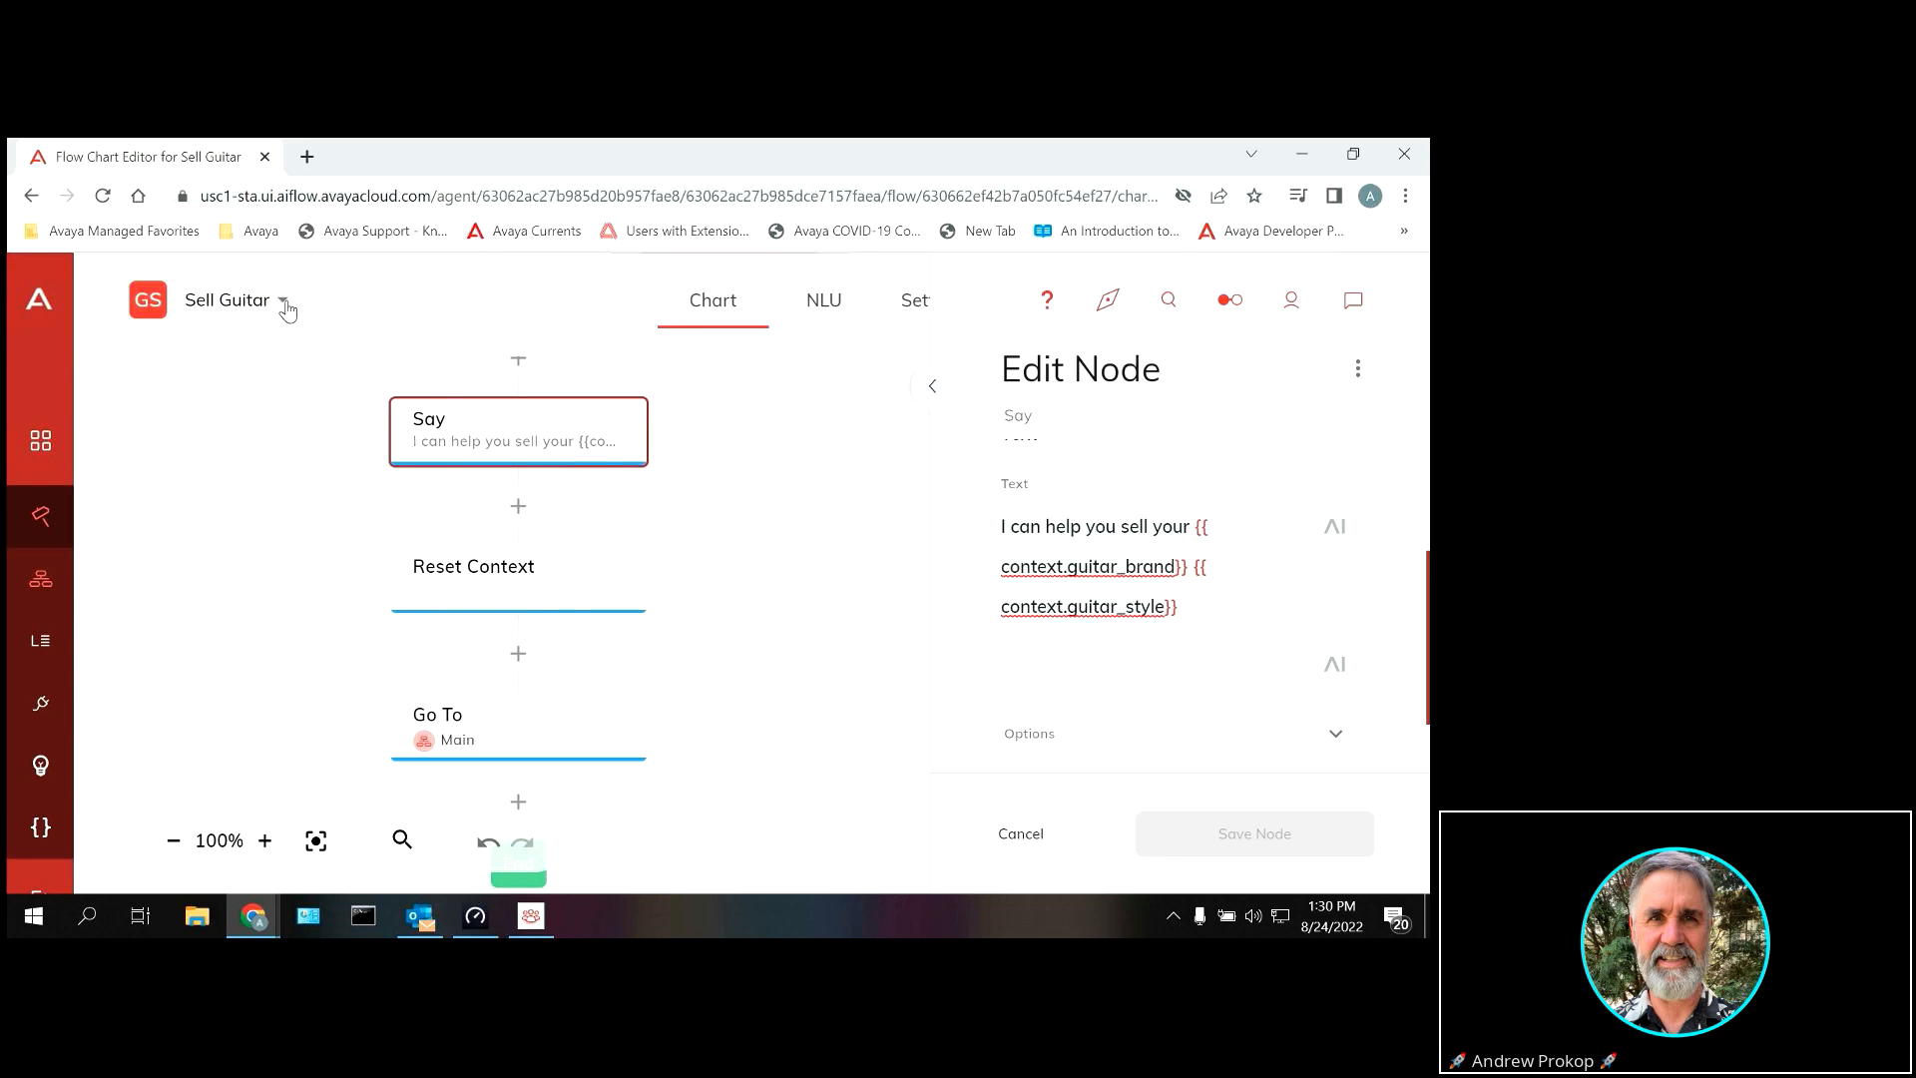
click(1019, 833)
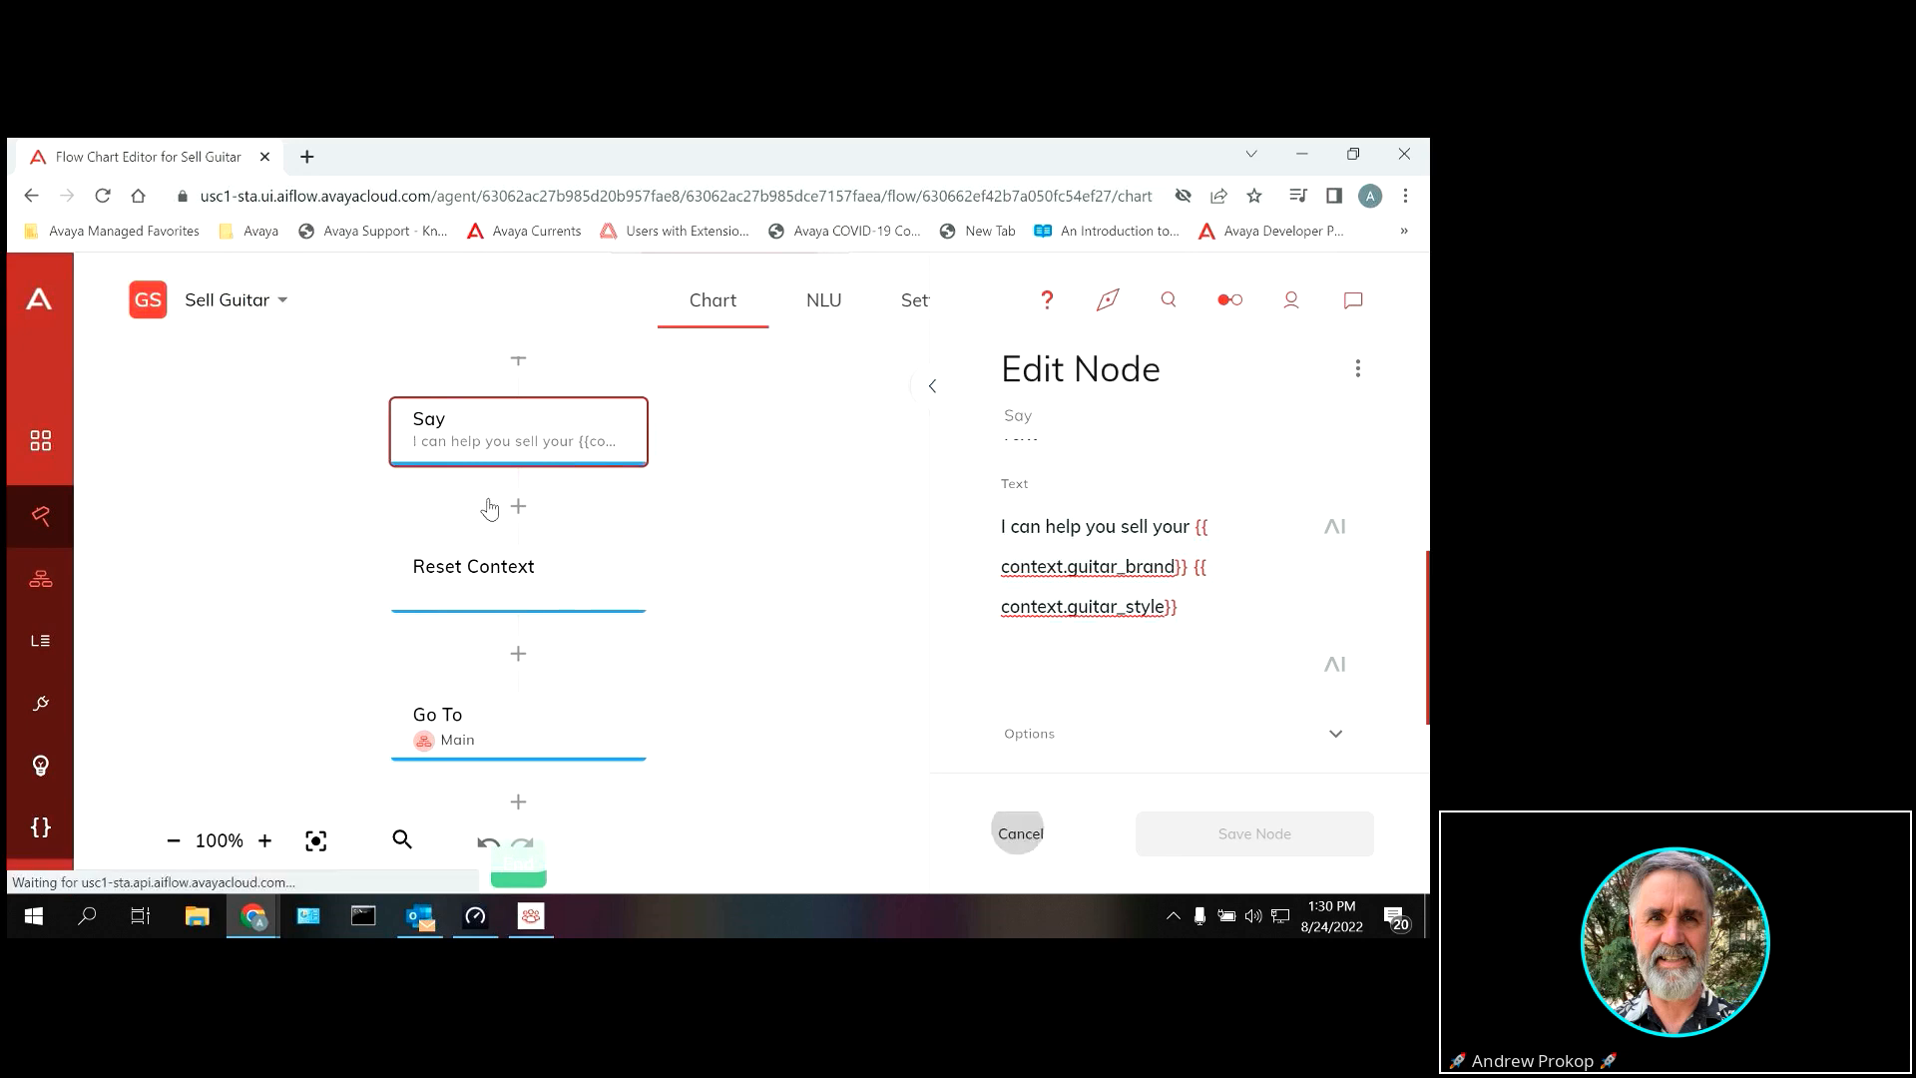
Step: Return to the Main flow and review its Default, Buy Guitar and Sell Guitar branches
click(282, 301)
click(275, 449)
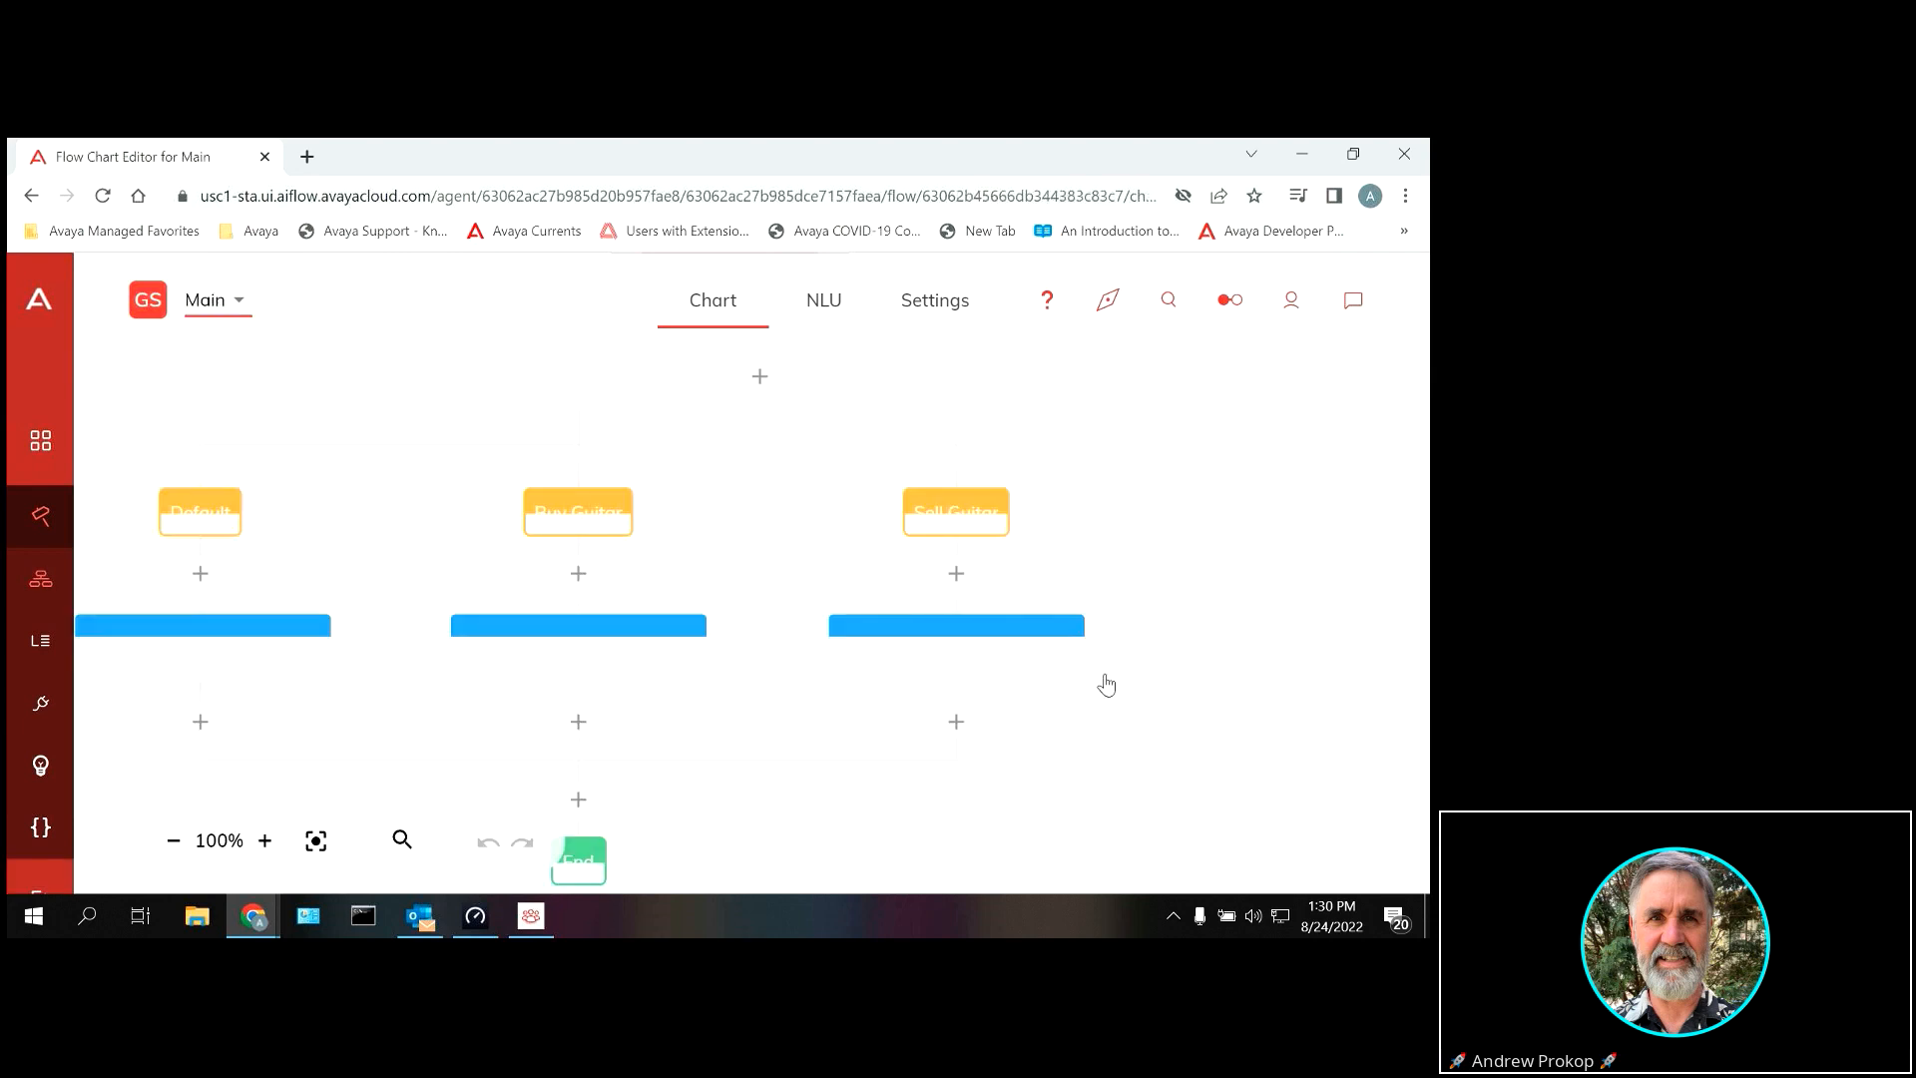
drag(1278, 650, 1333, 518)
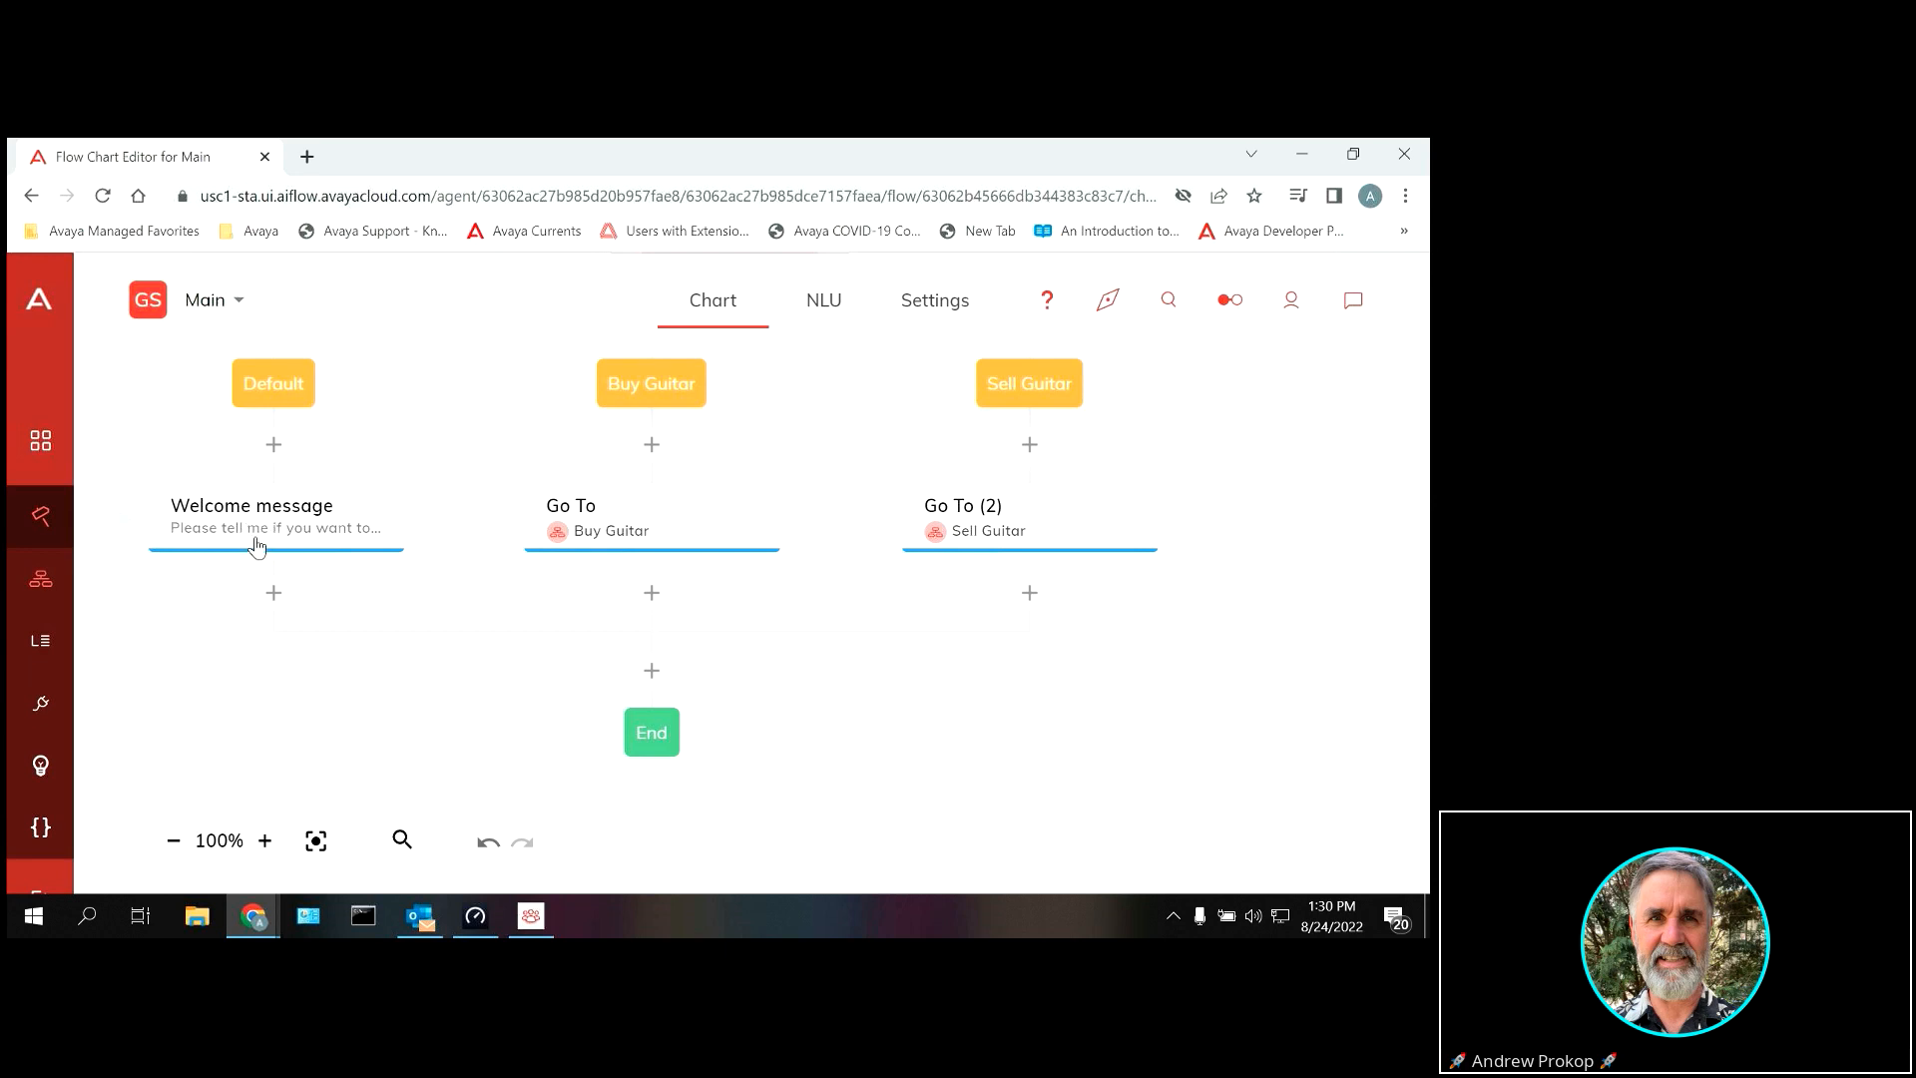
Step: Open the test chat for the Main flow, send "I want to buy" and review the detected intent and flow switch
click(1352, 306)
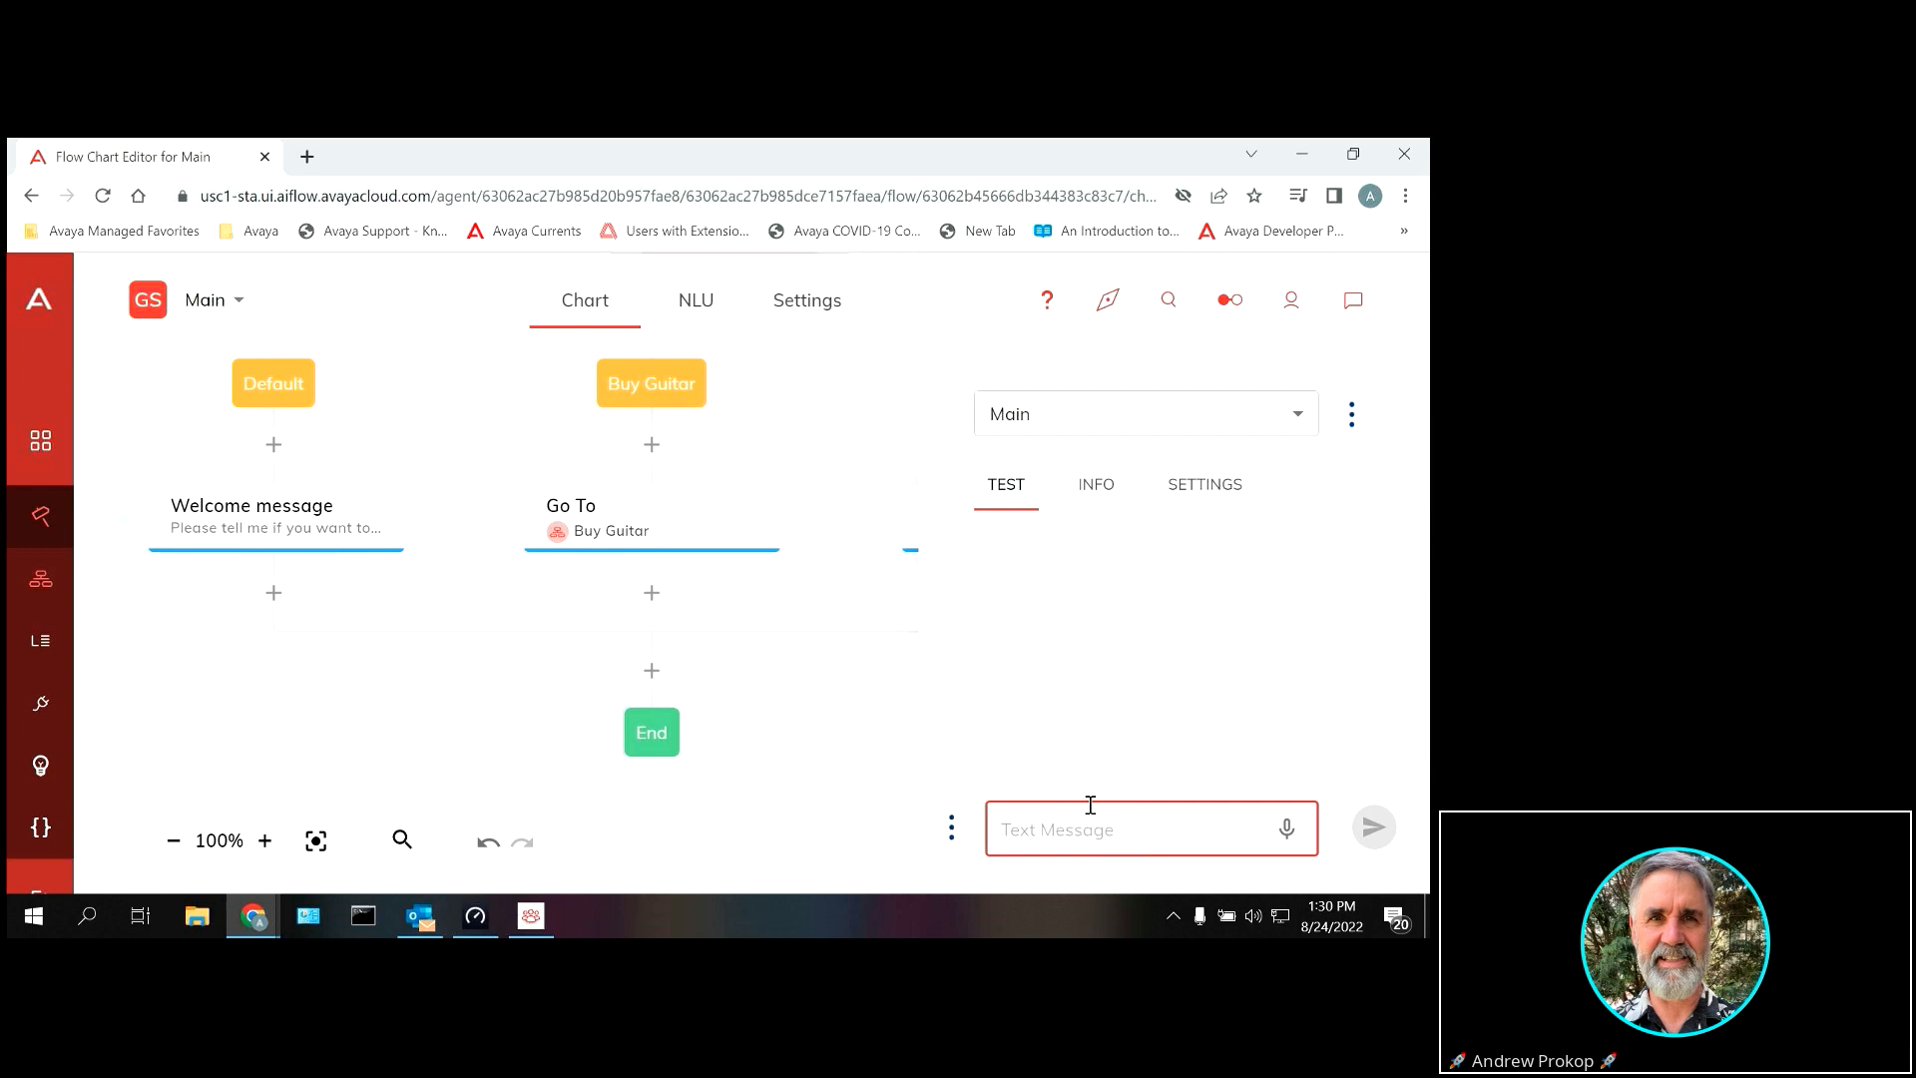
text(I want to buy)
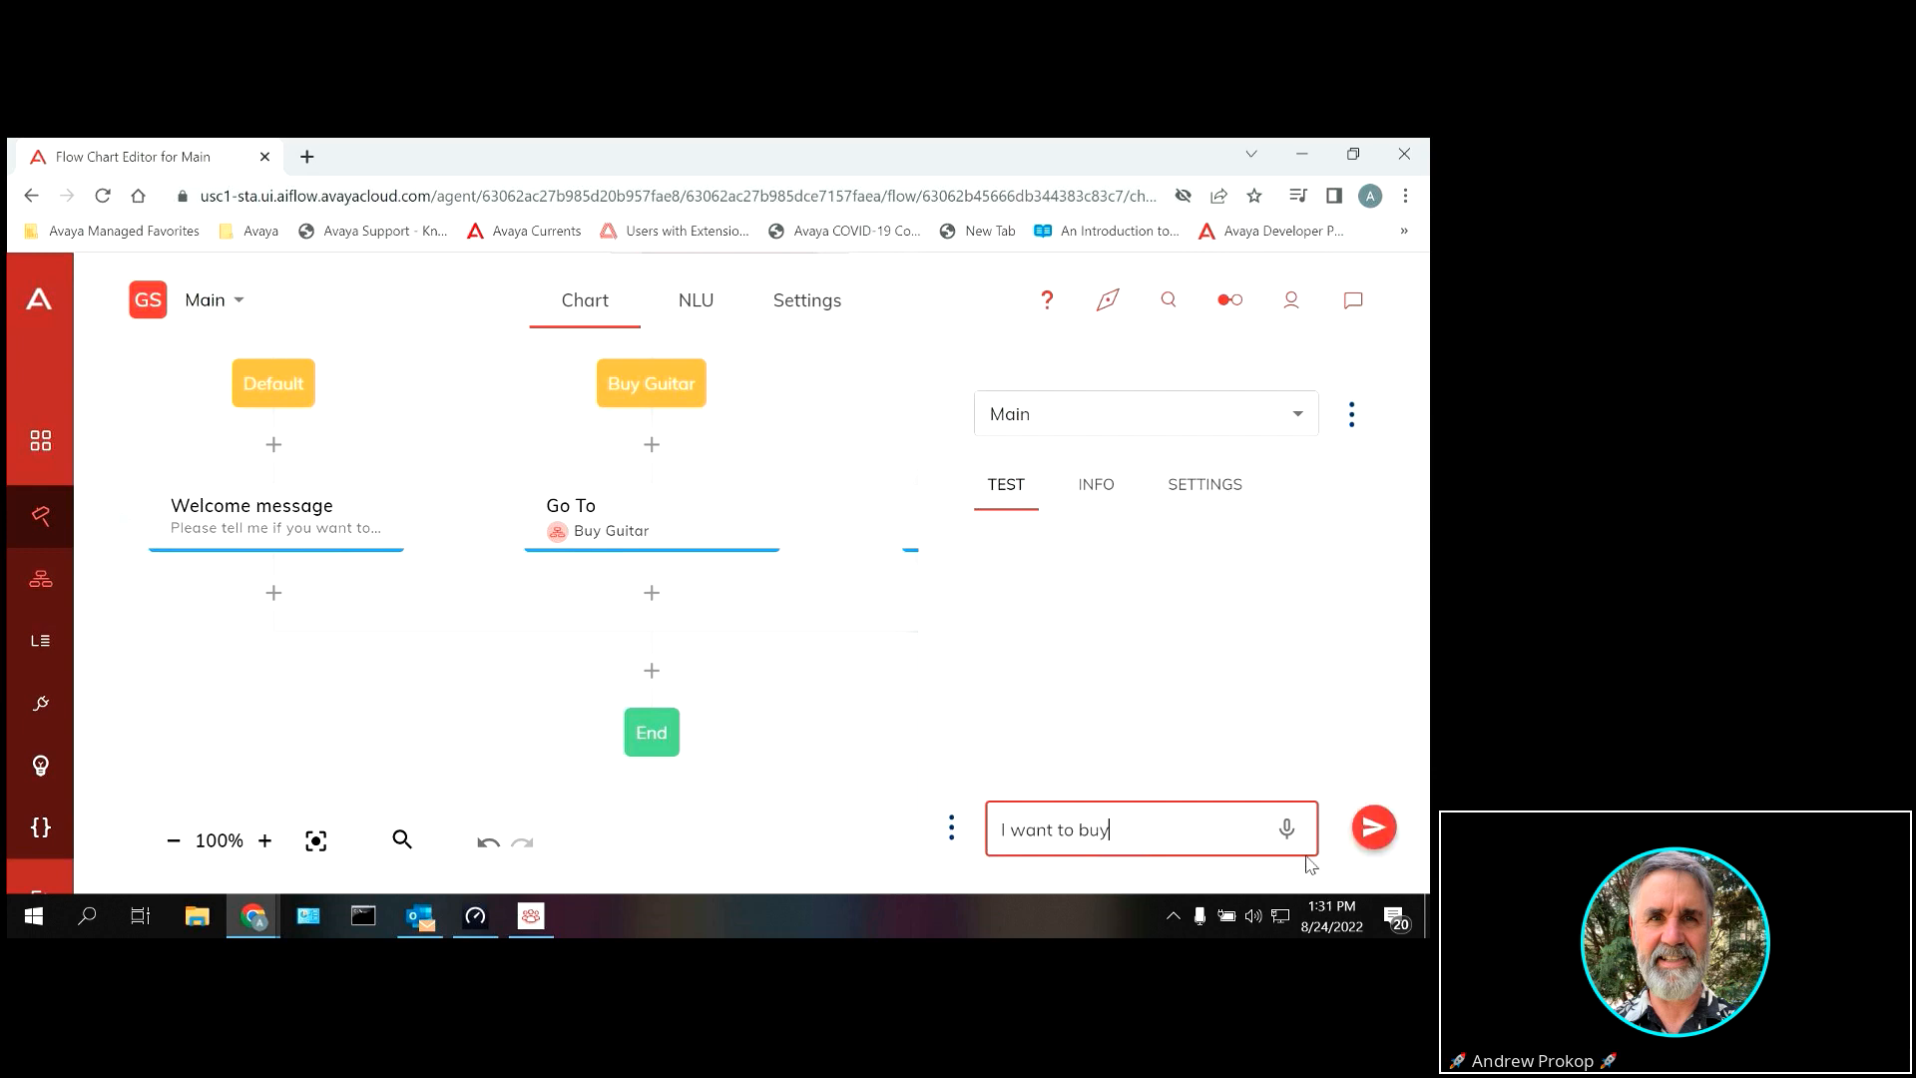
click(1373, 833)
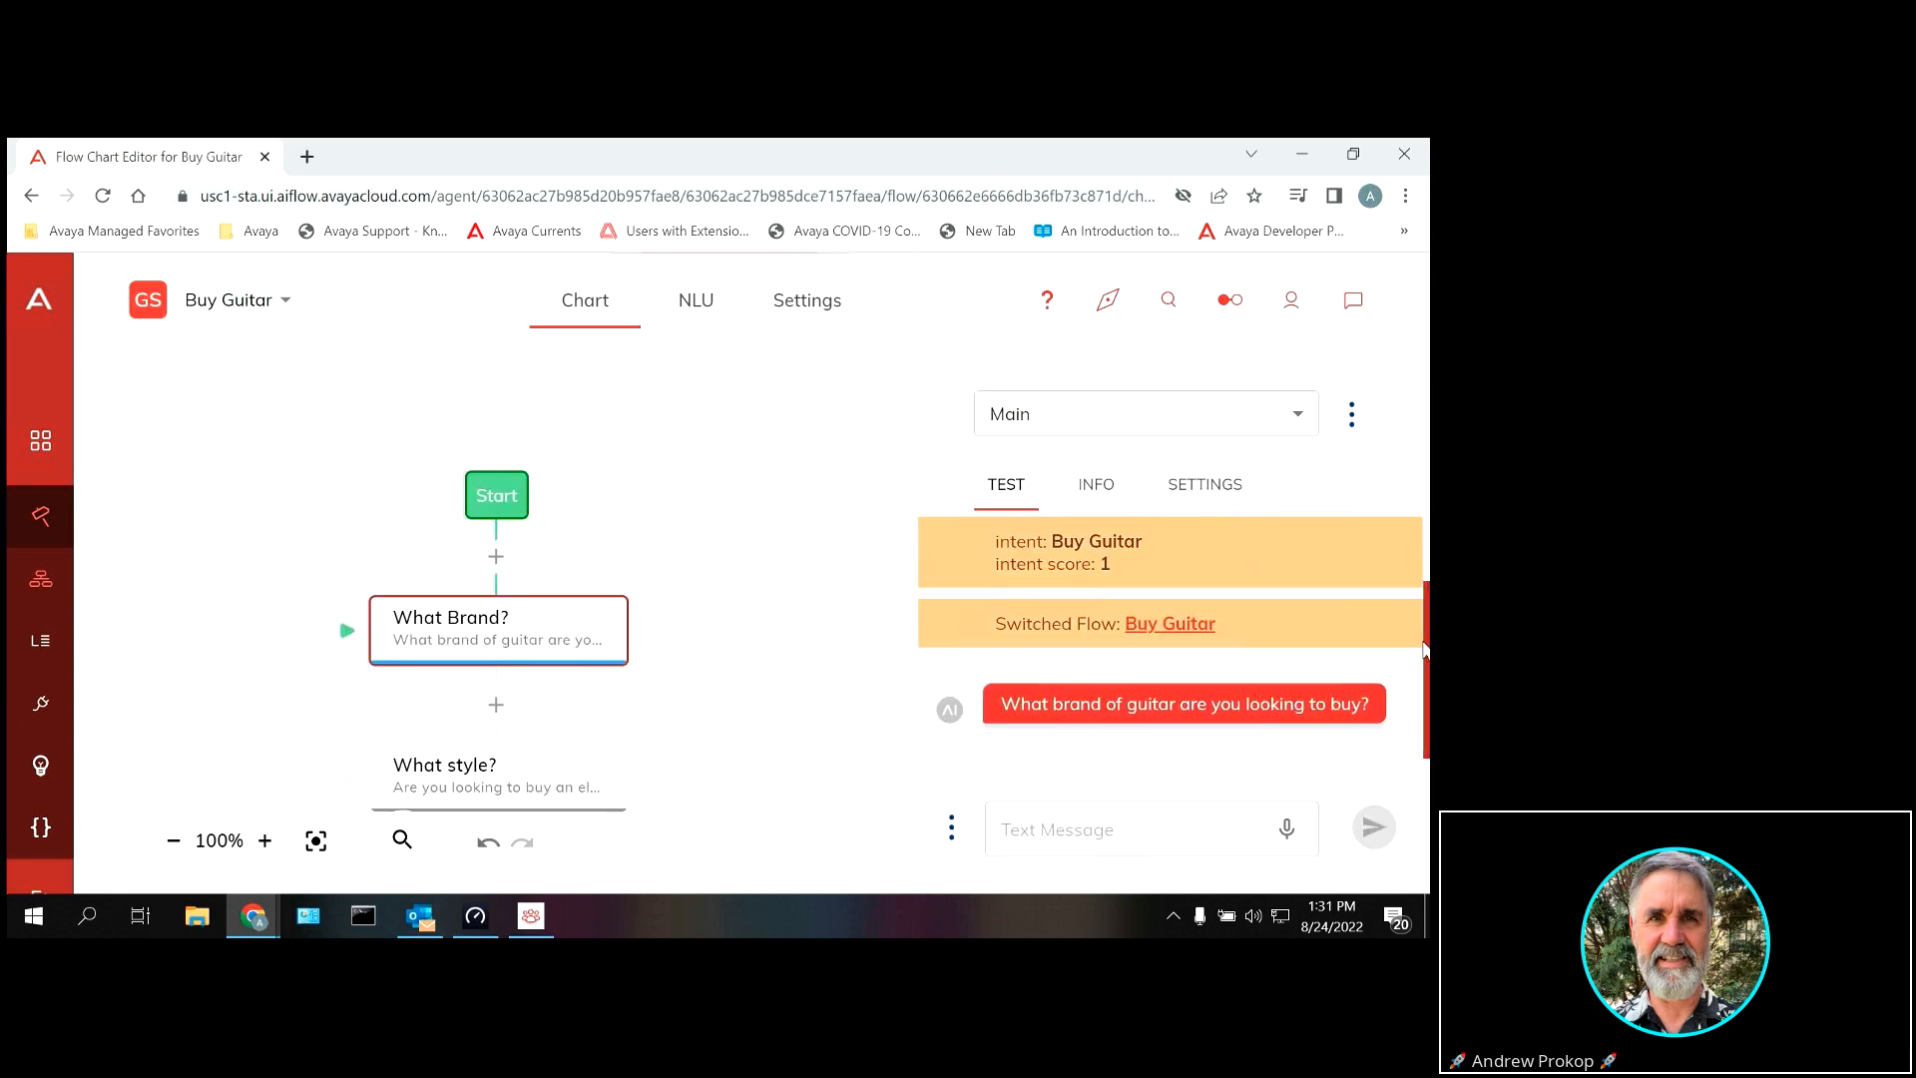
scroll(1425, 649, up, 2)
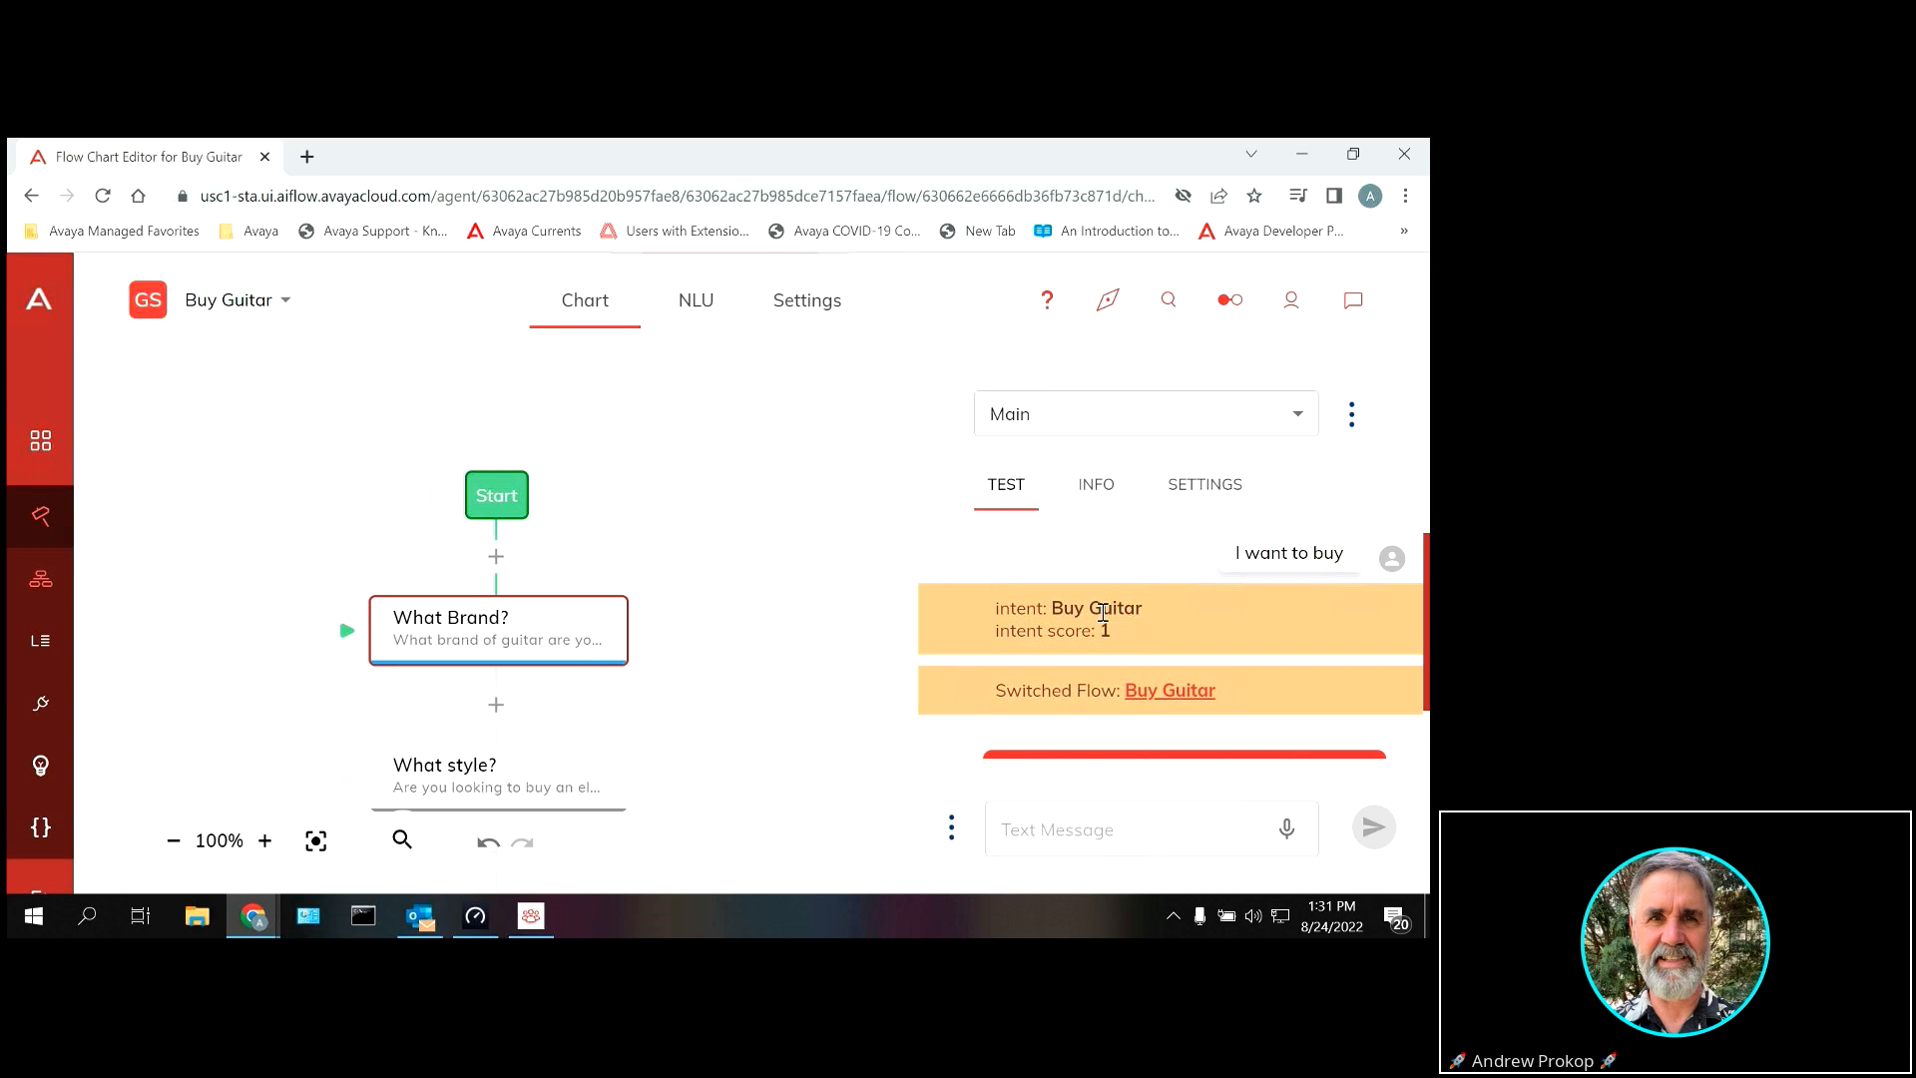
Step: Answer the test chat's brand question with "gibson" and its style question with "bass"
click(1091, 821)
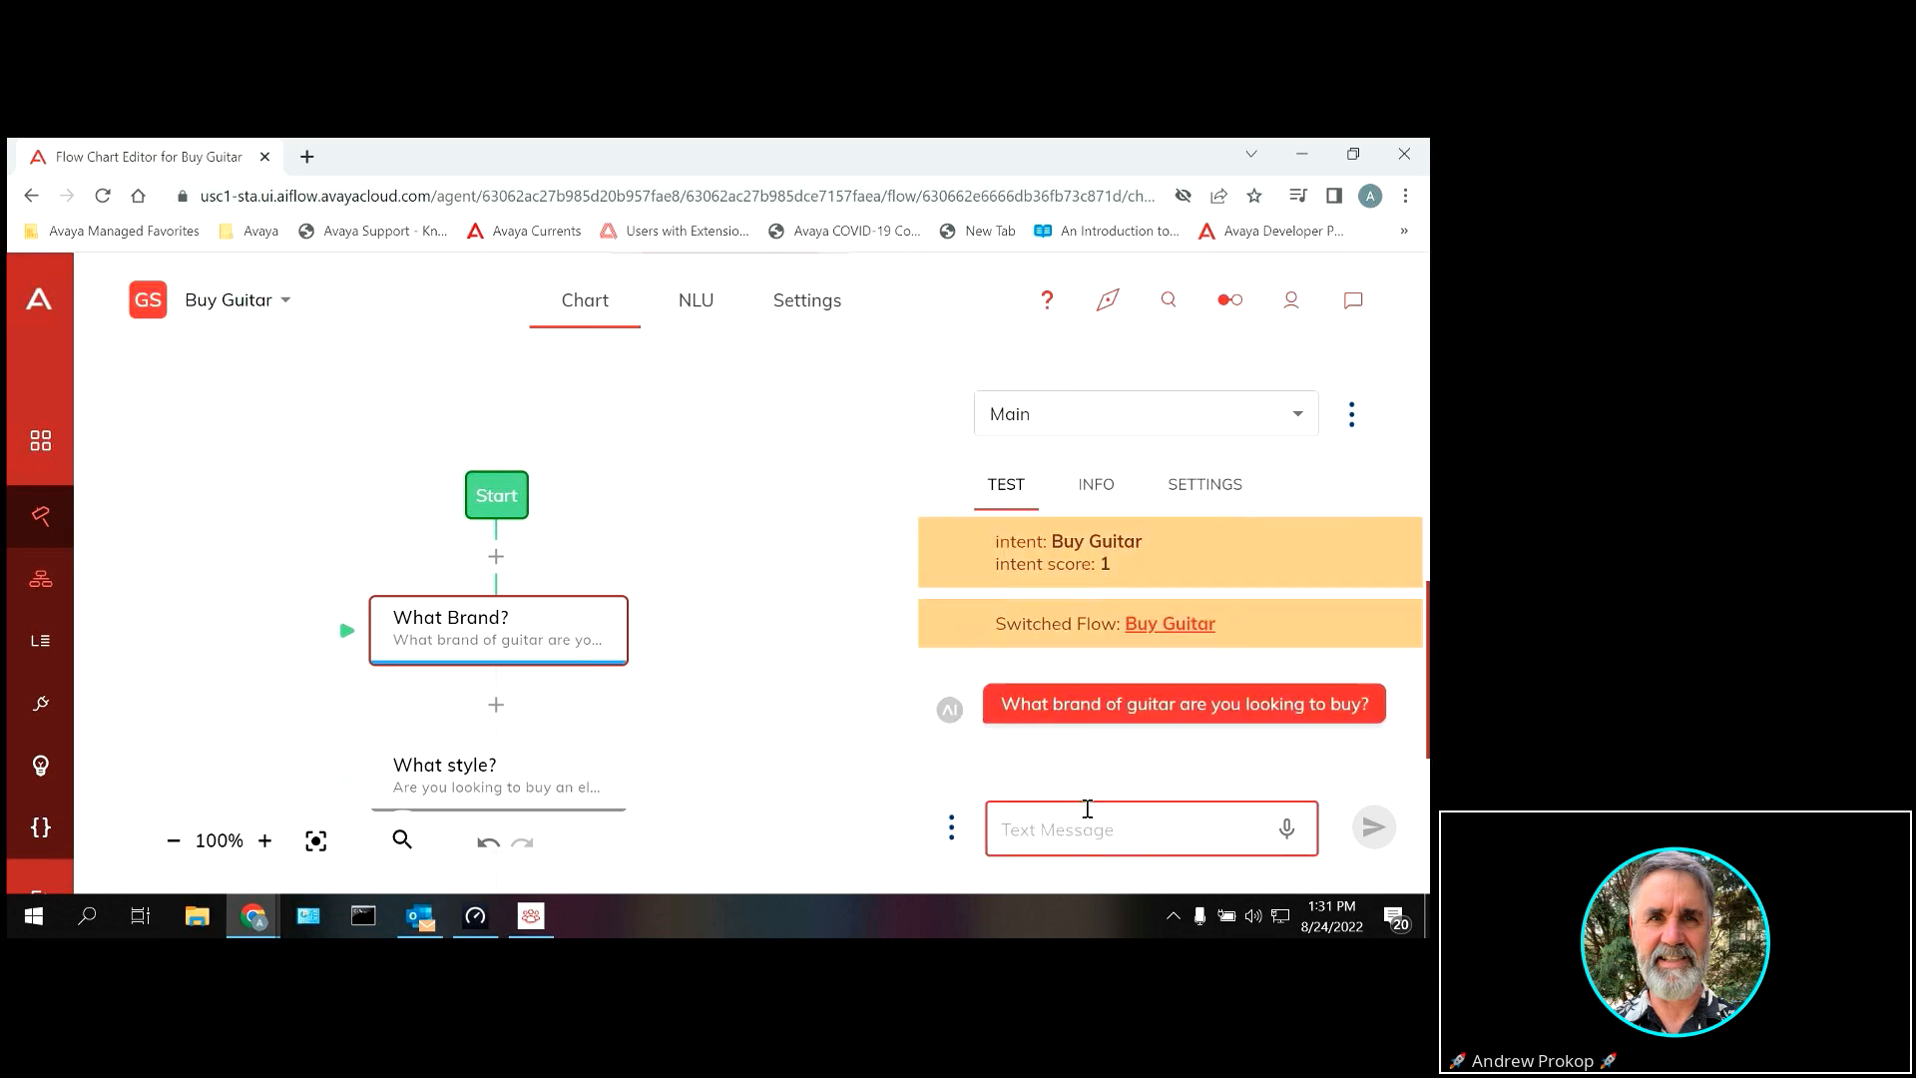
text(gibson)
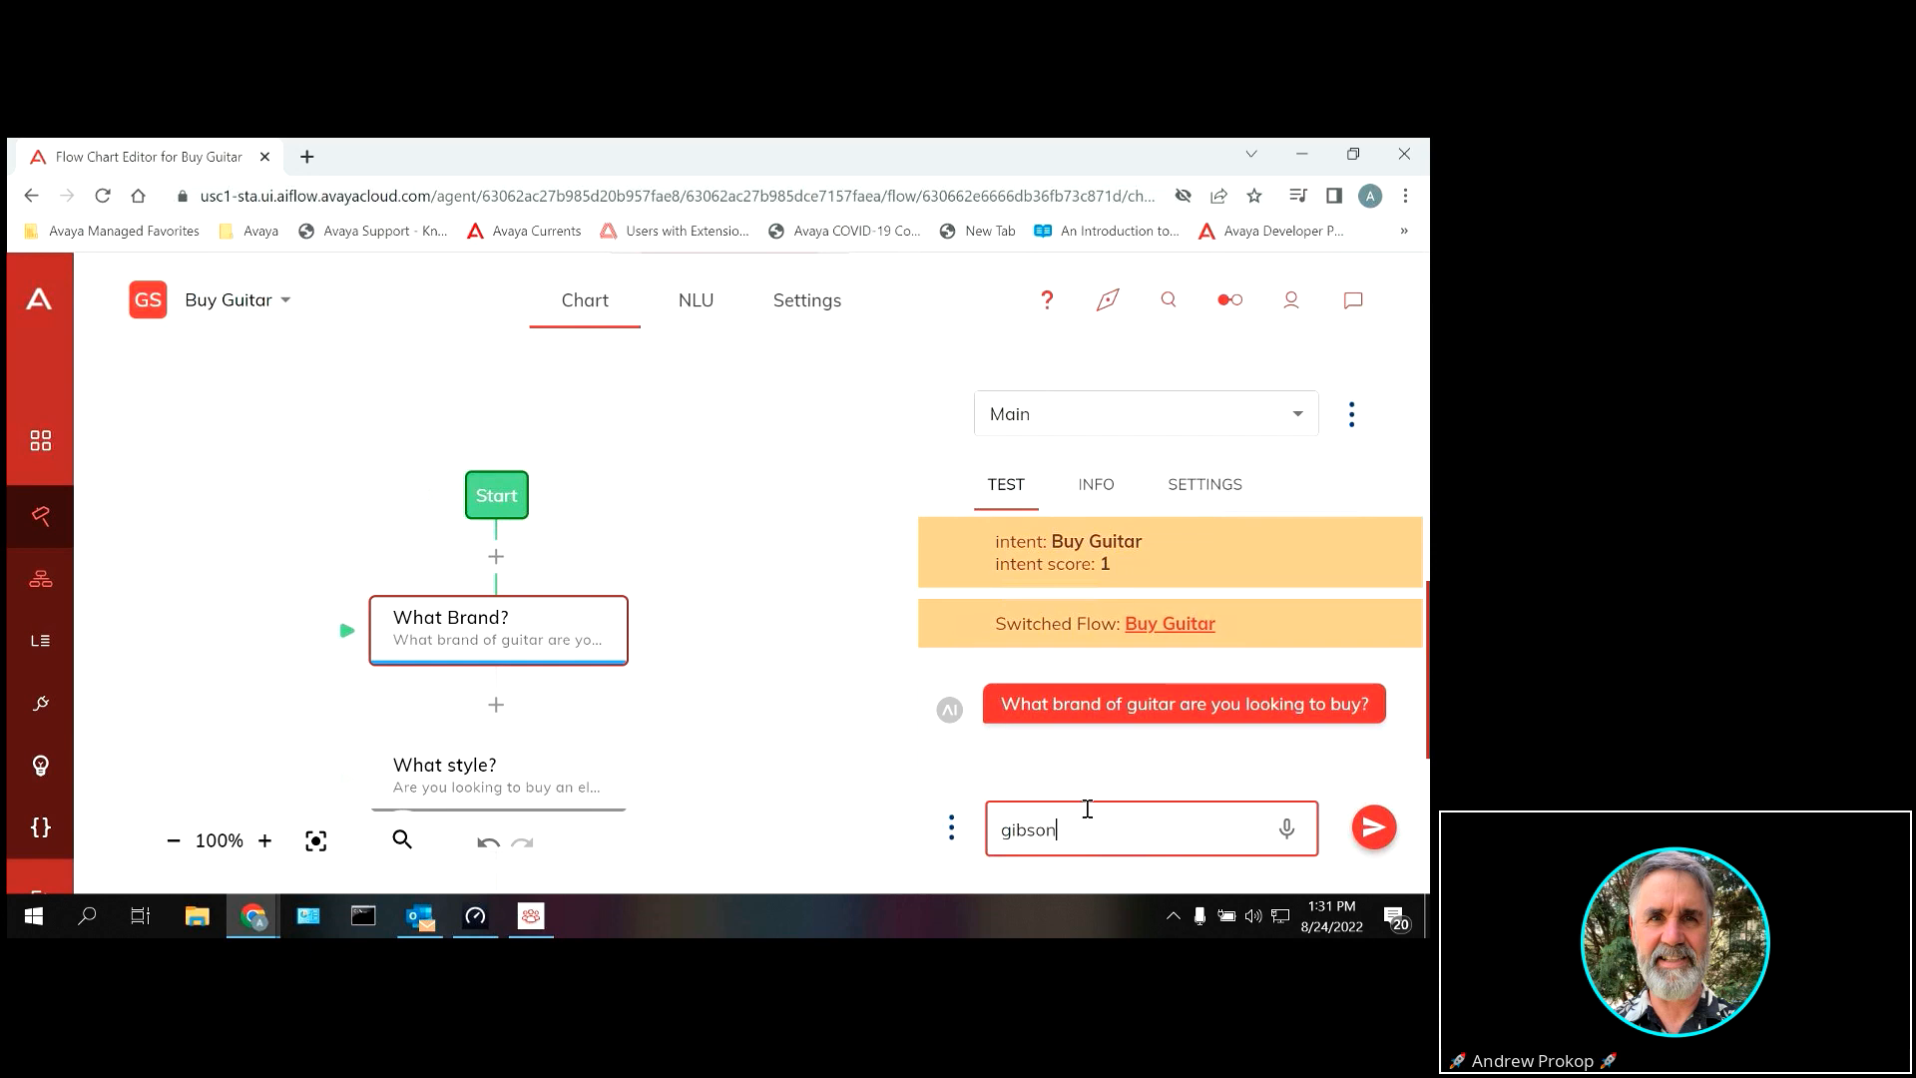
click(1390, 841)
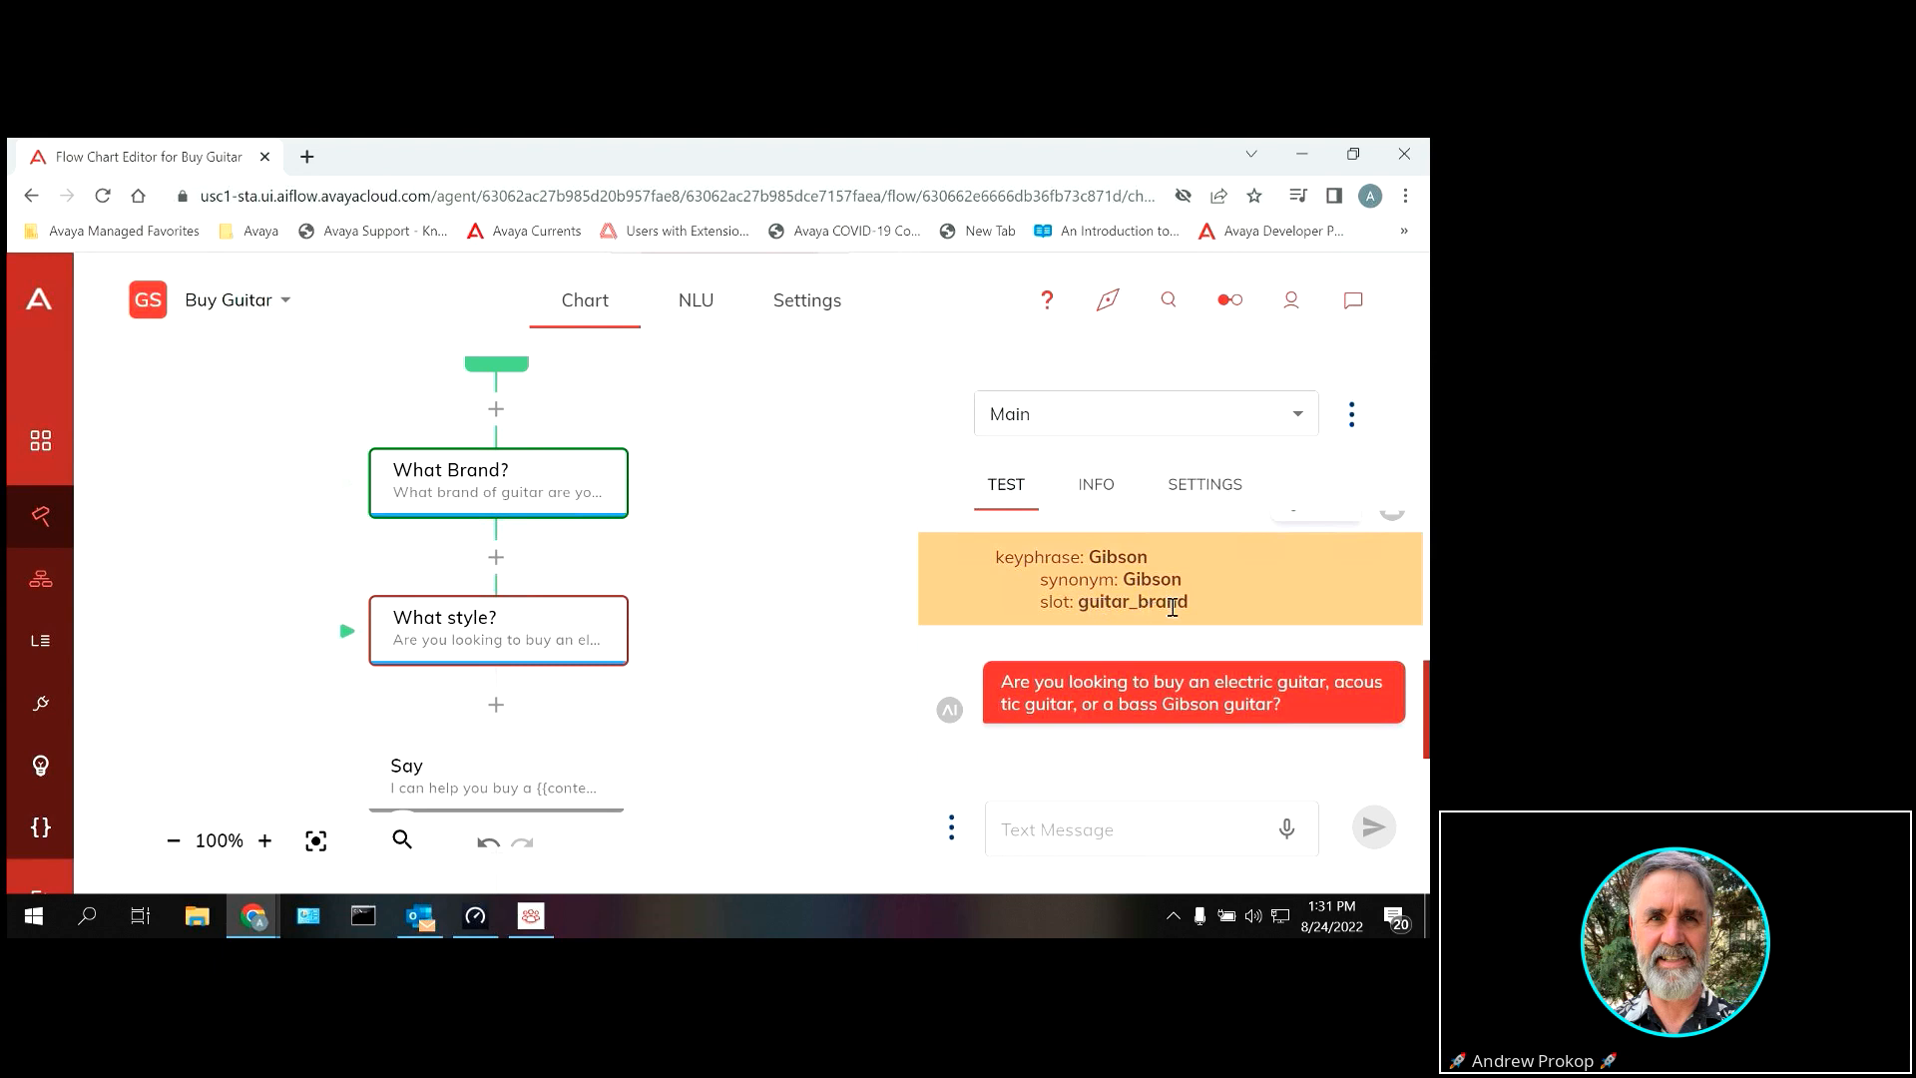
click(1093, 825)
text(bass)
click(1388, 838)
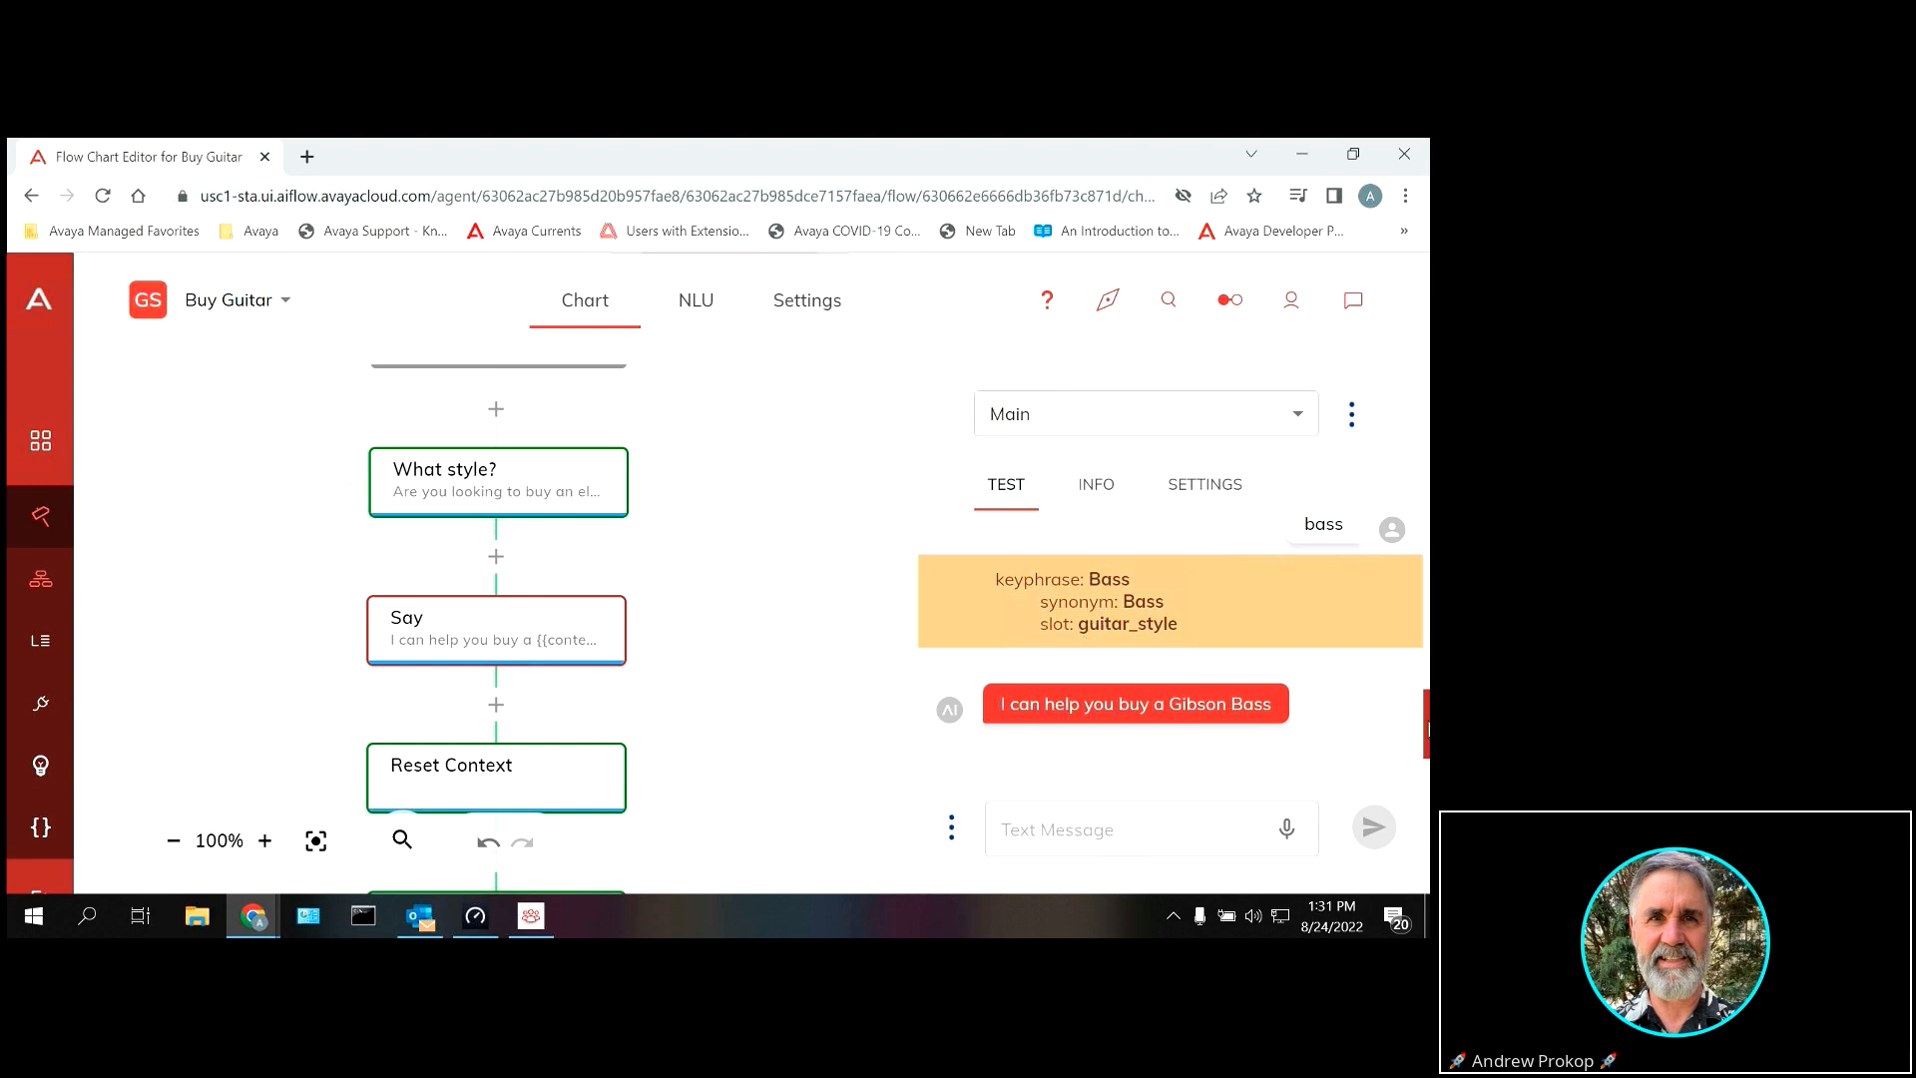
Step: Send "I want to sell a fender guitar" in the test chat and review the detected brand and flow switch
click(1165, 830)
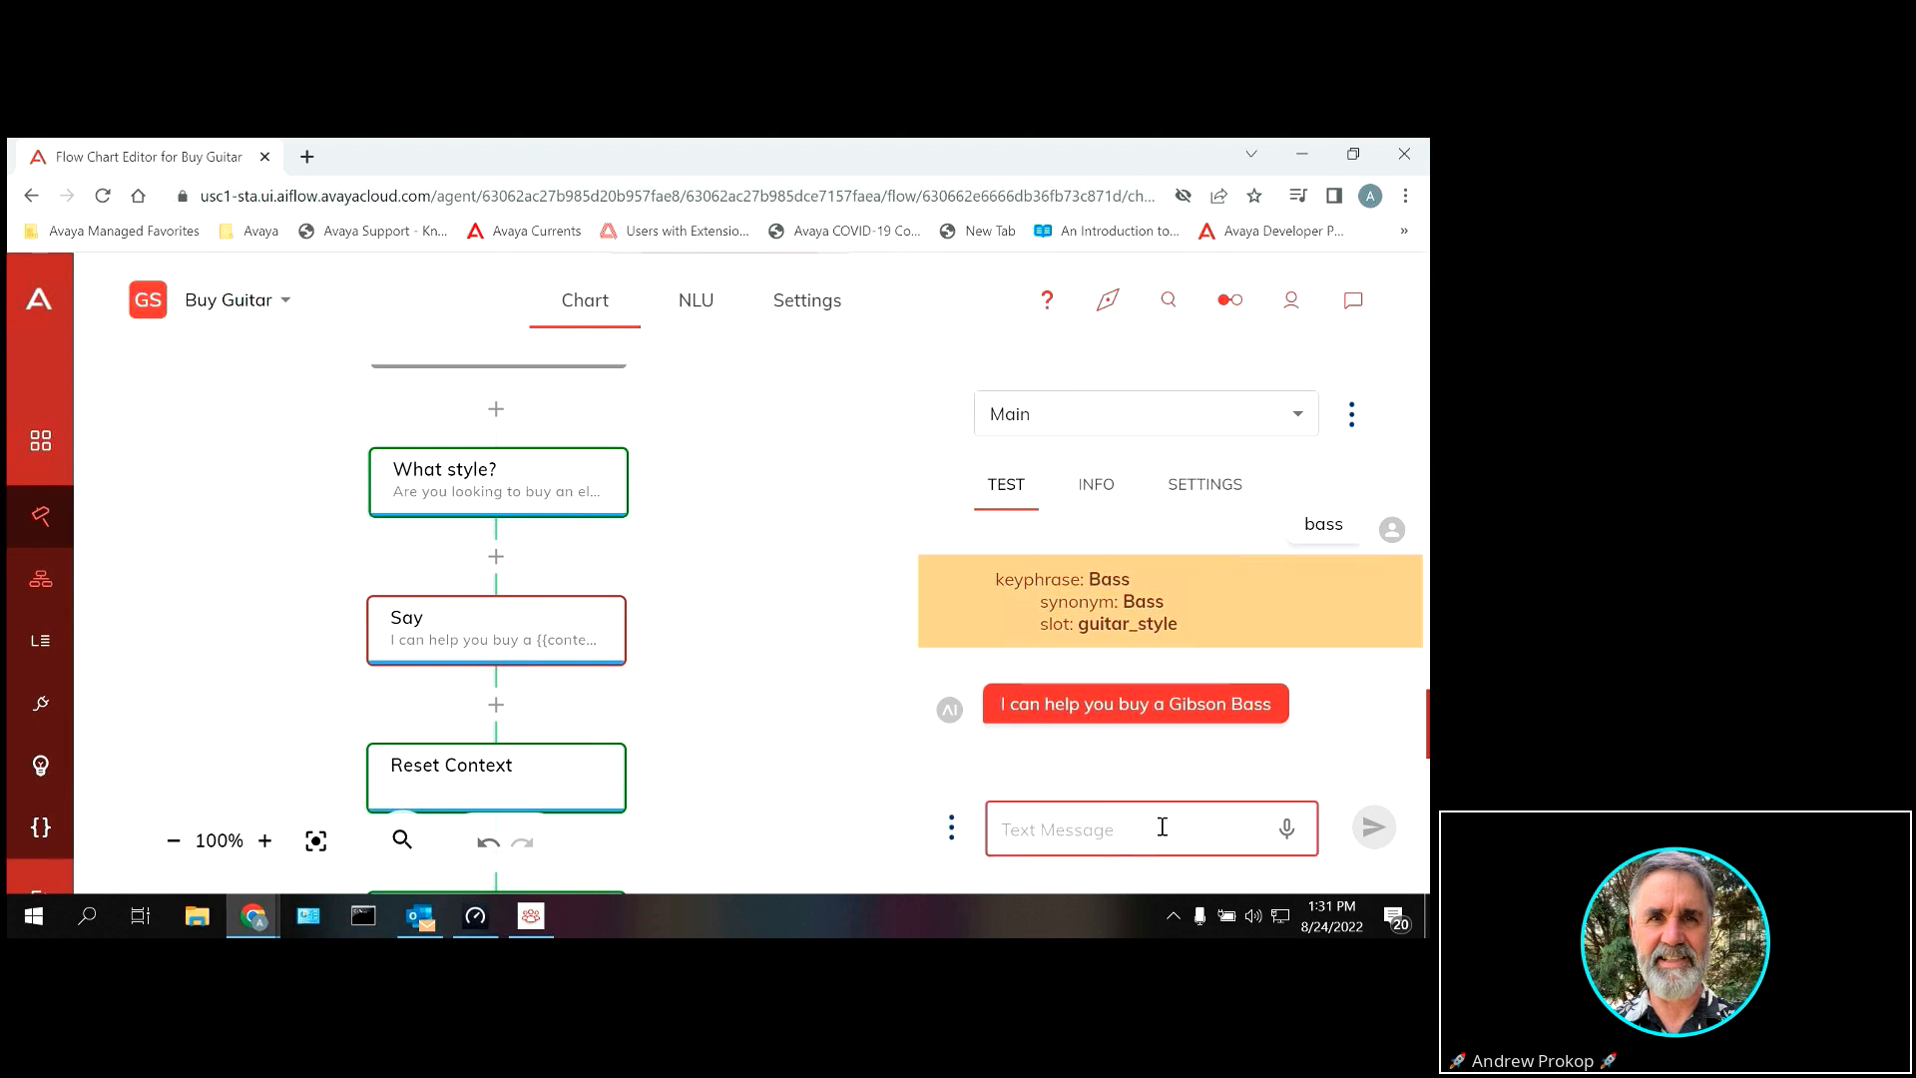
text(I want to seel)
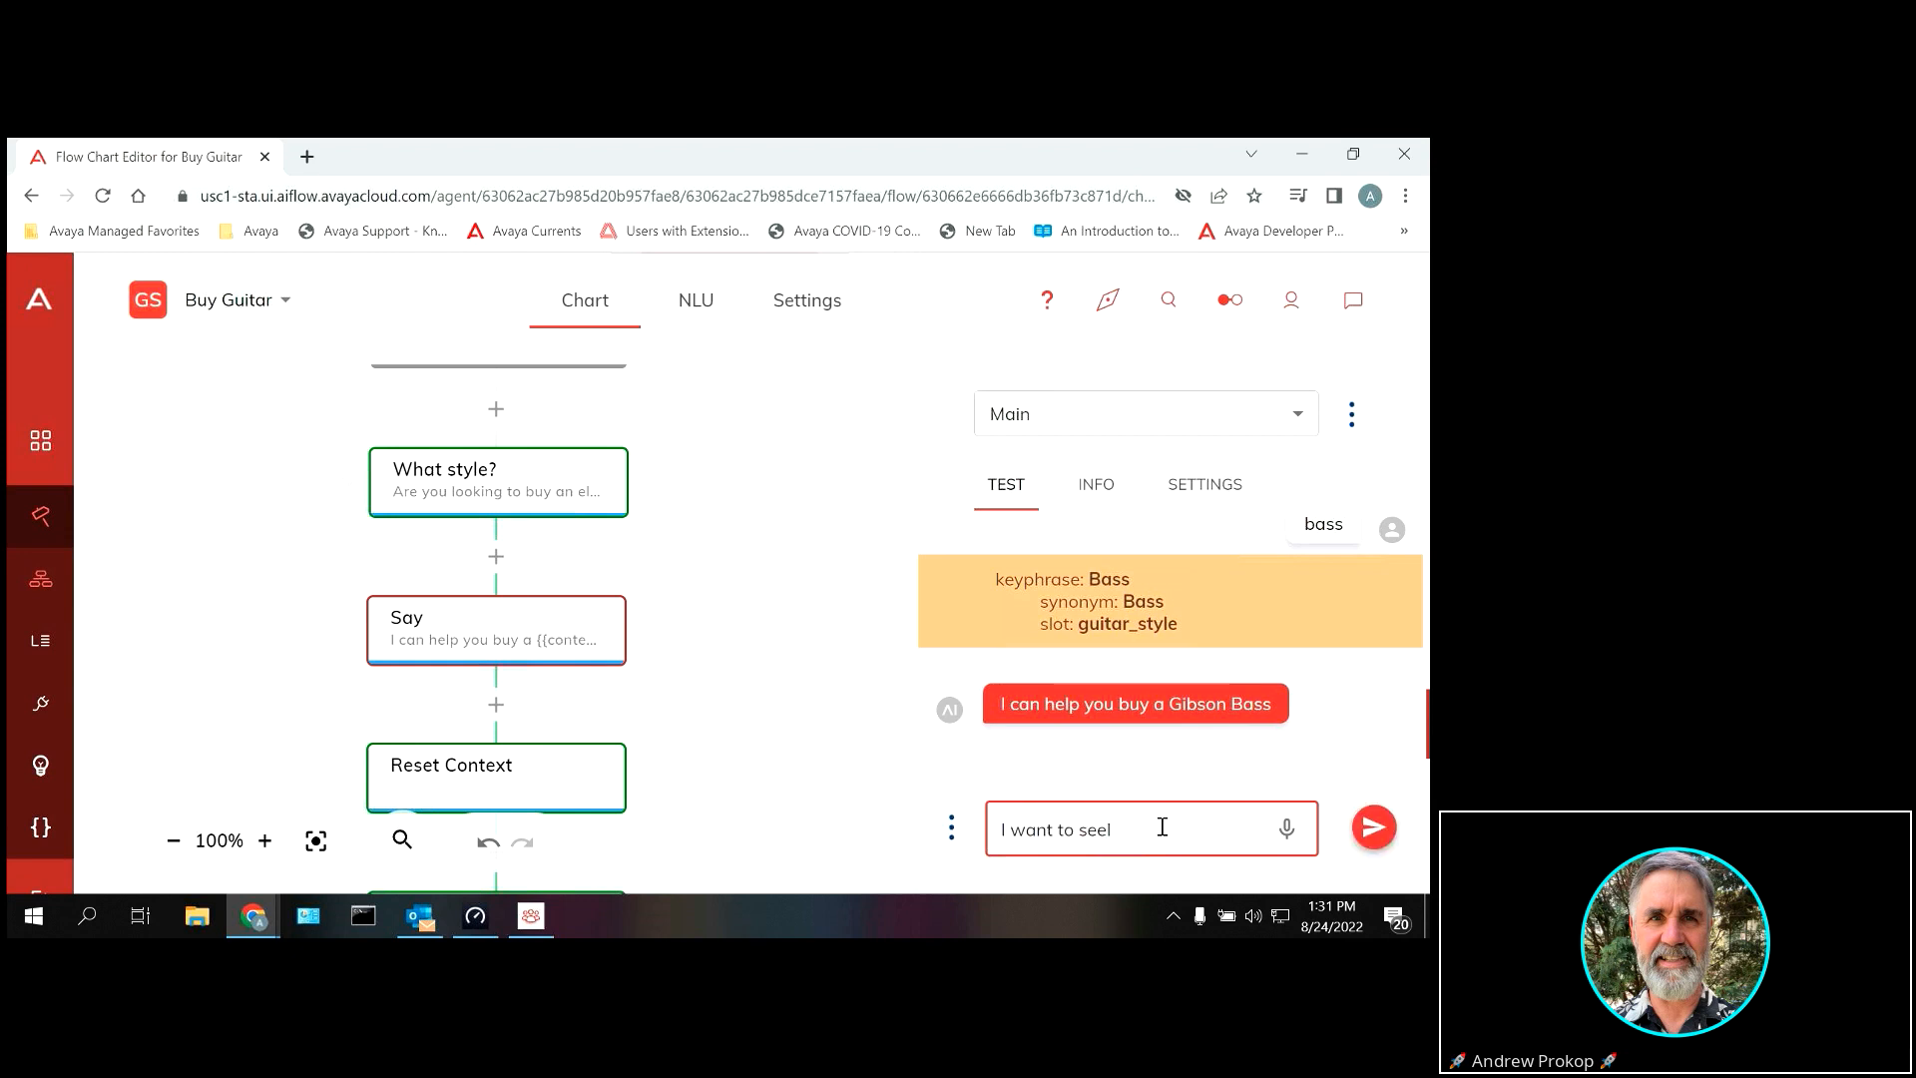
key(BackSpace)
key(BackSpace)
text(ll a fender guitar)
click(1357, 844)
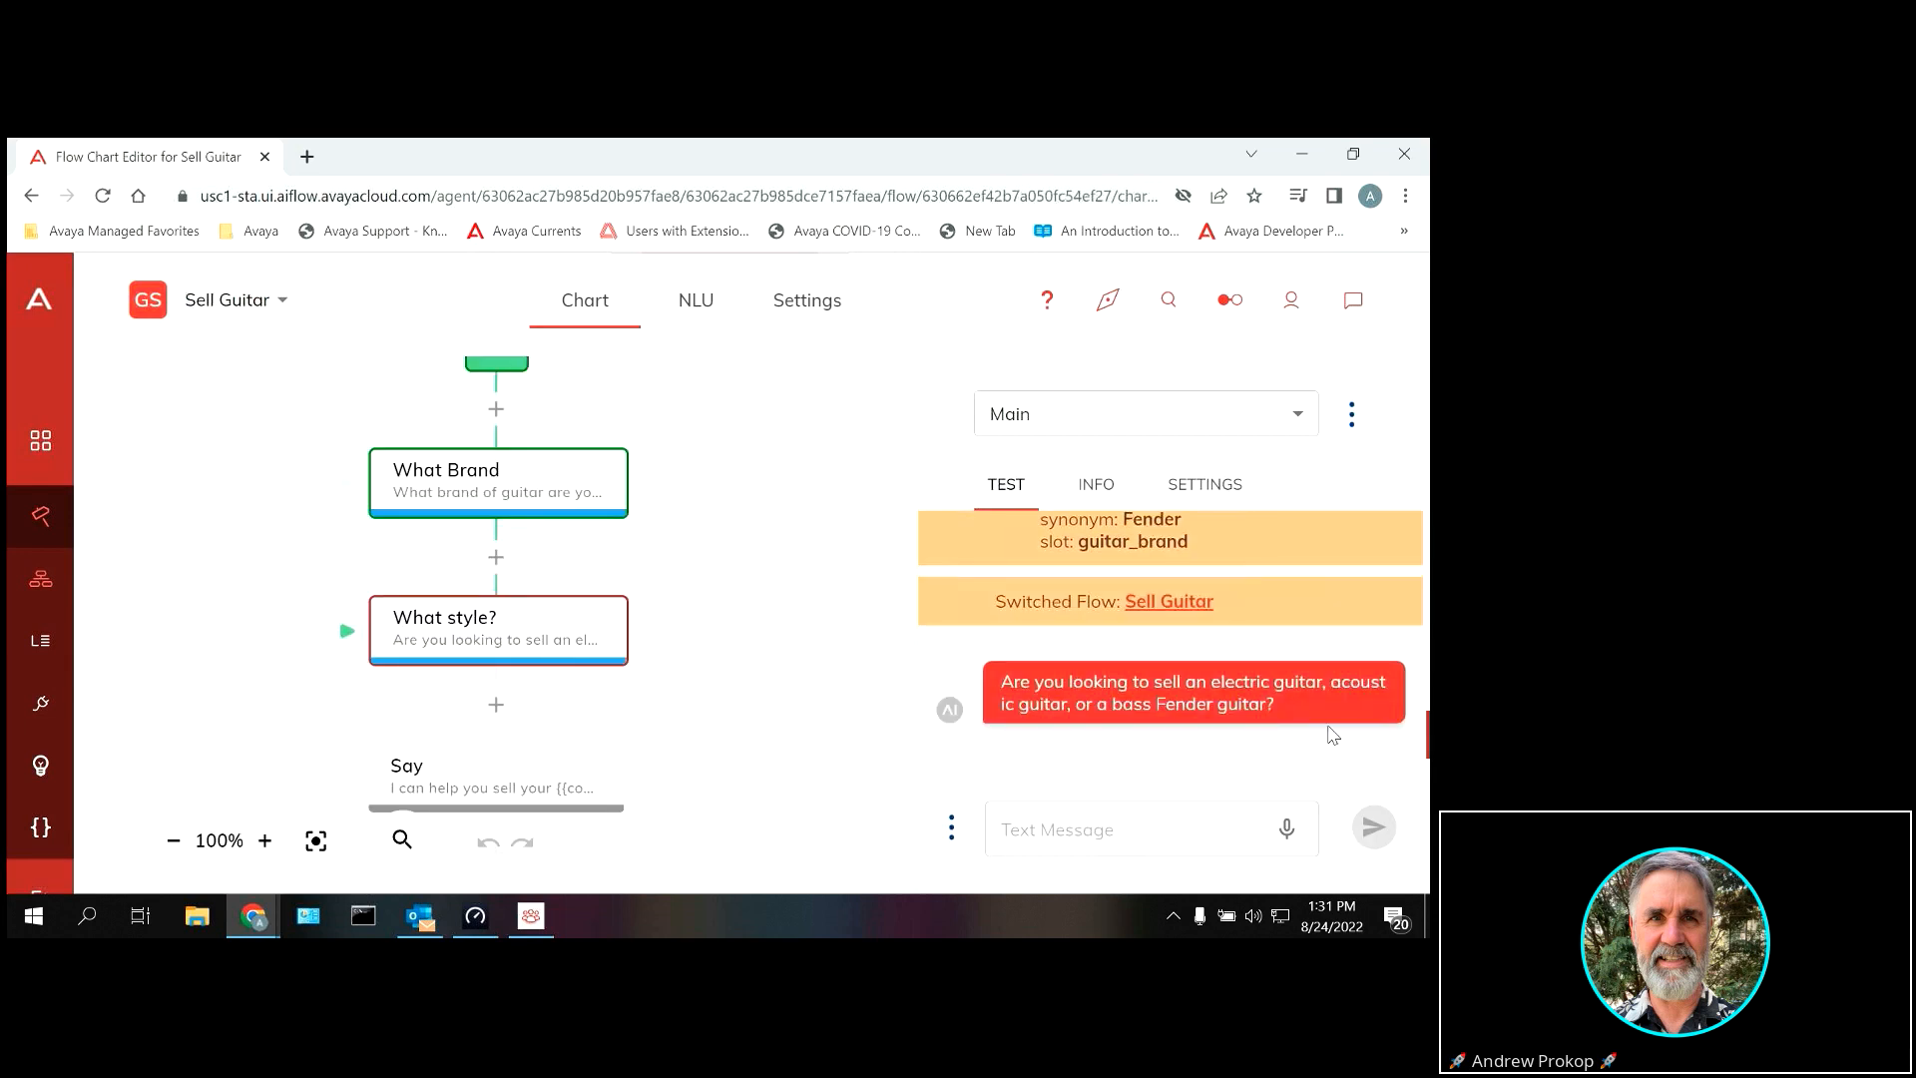
drag(1427, 741, 1428, 714)
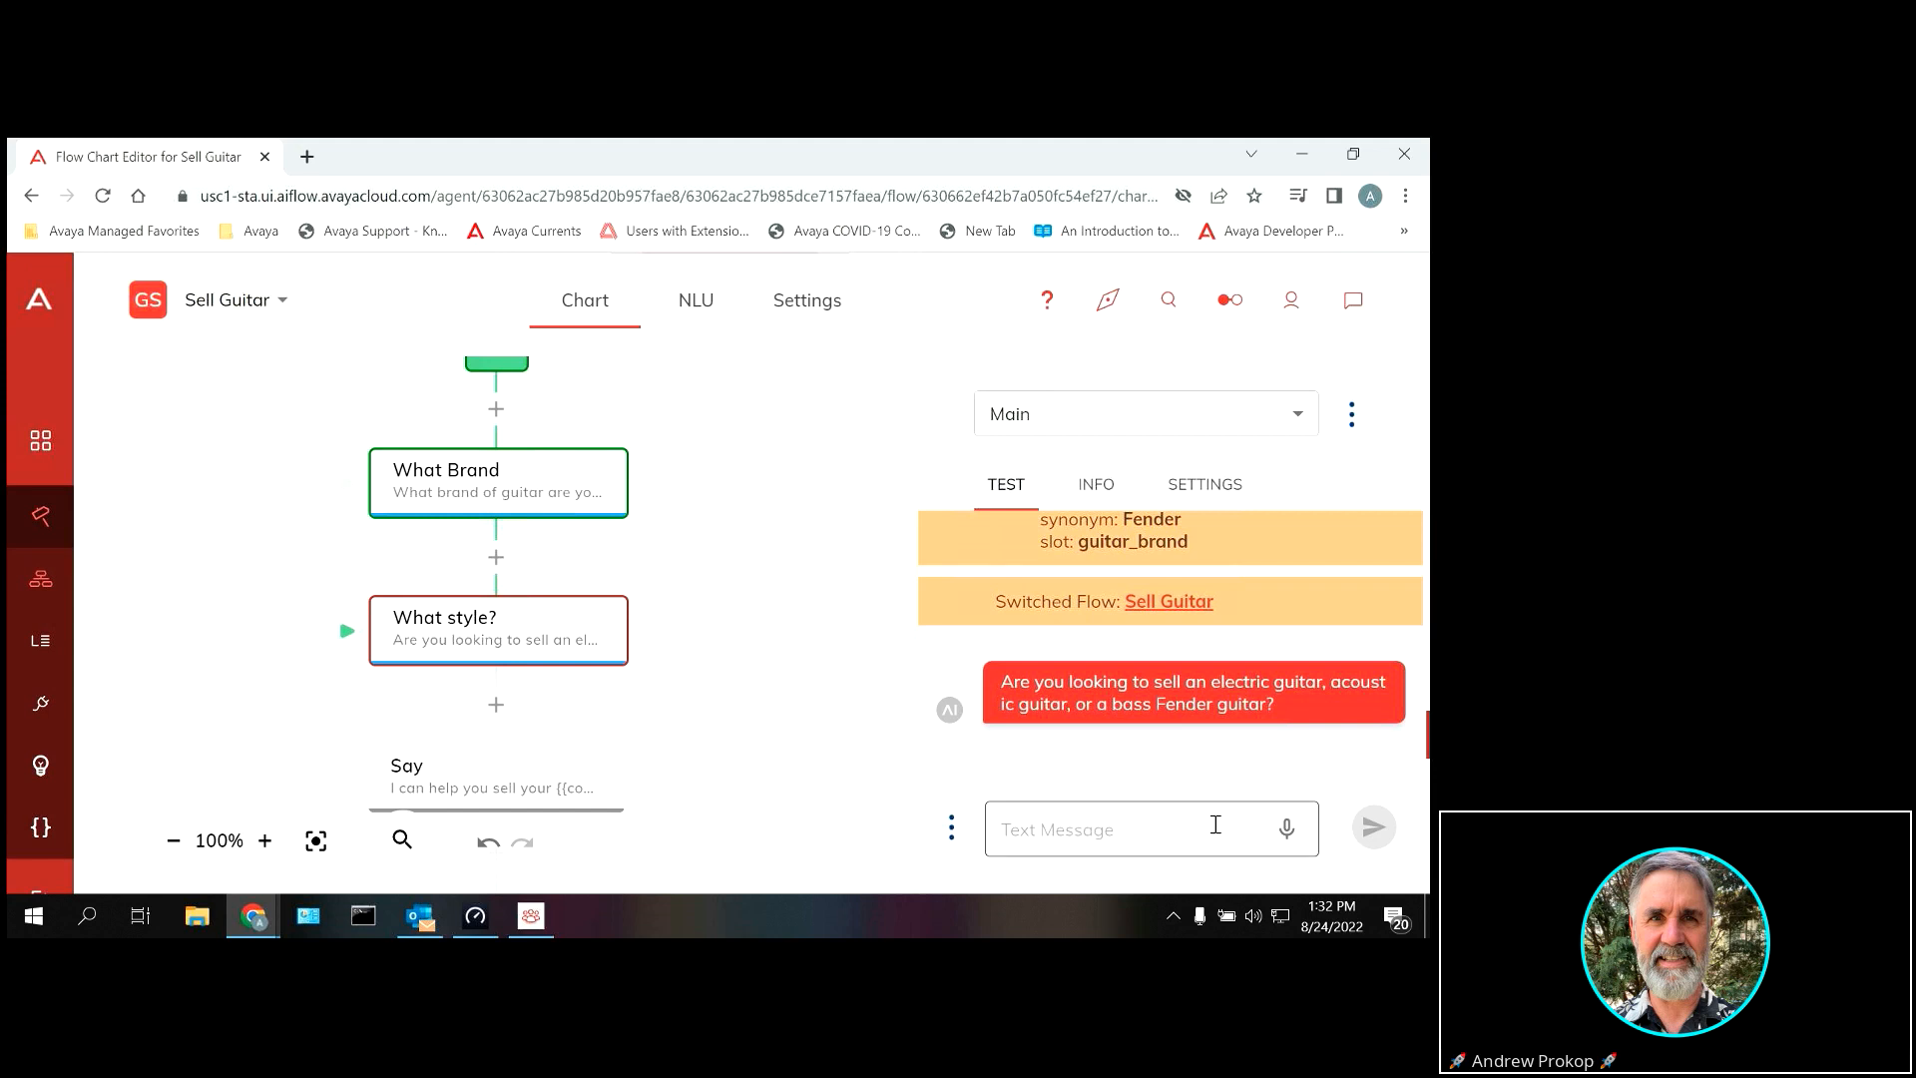
Step: Answer the test chat's guitar style question with "electric"
click(1154, 830)
text(elecr)
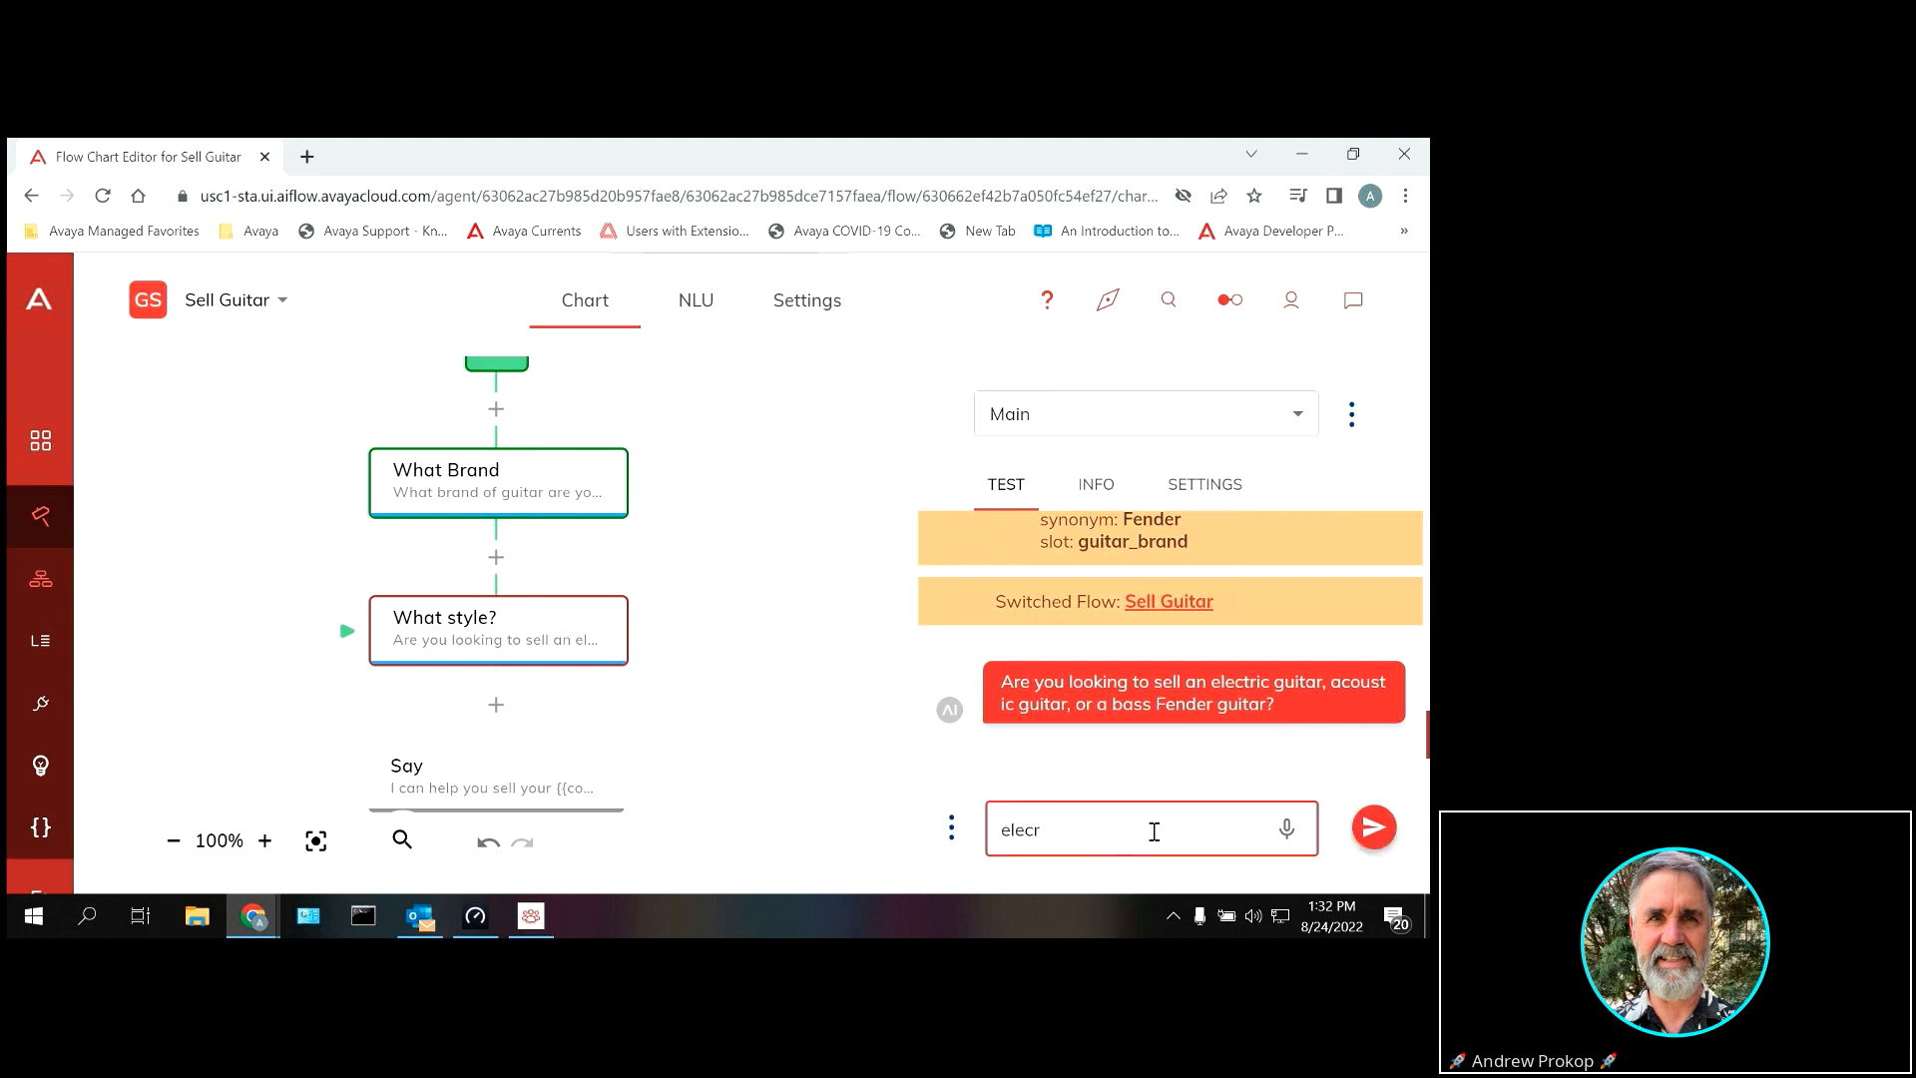
key(BackSpace)
text(tric)
click(1370, 833)
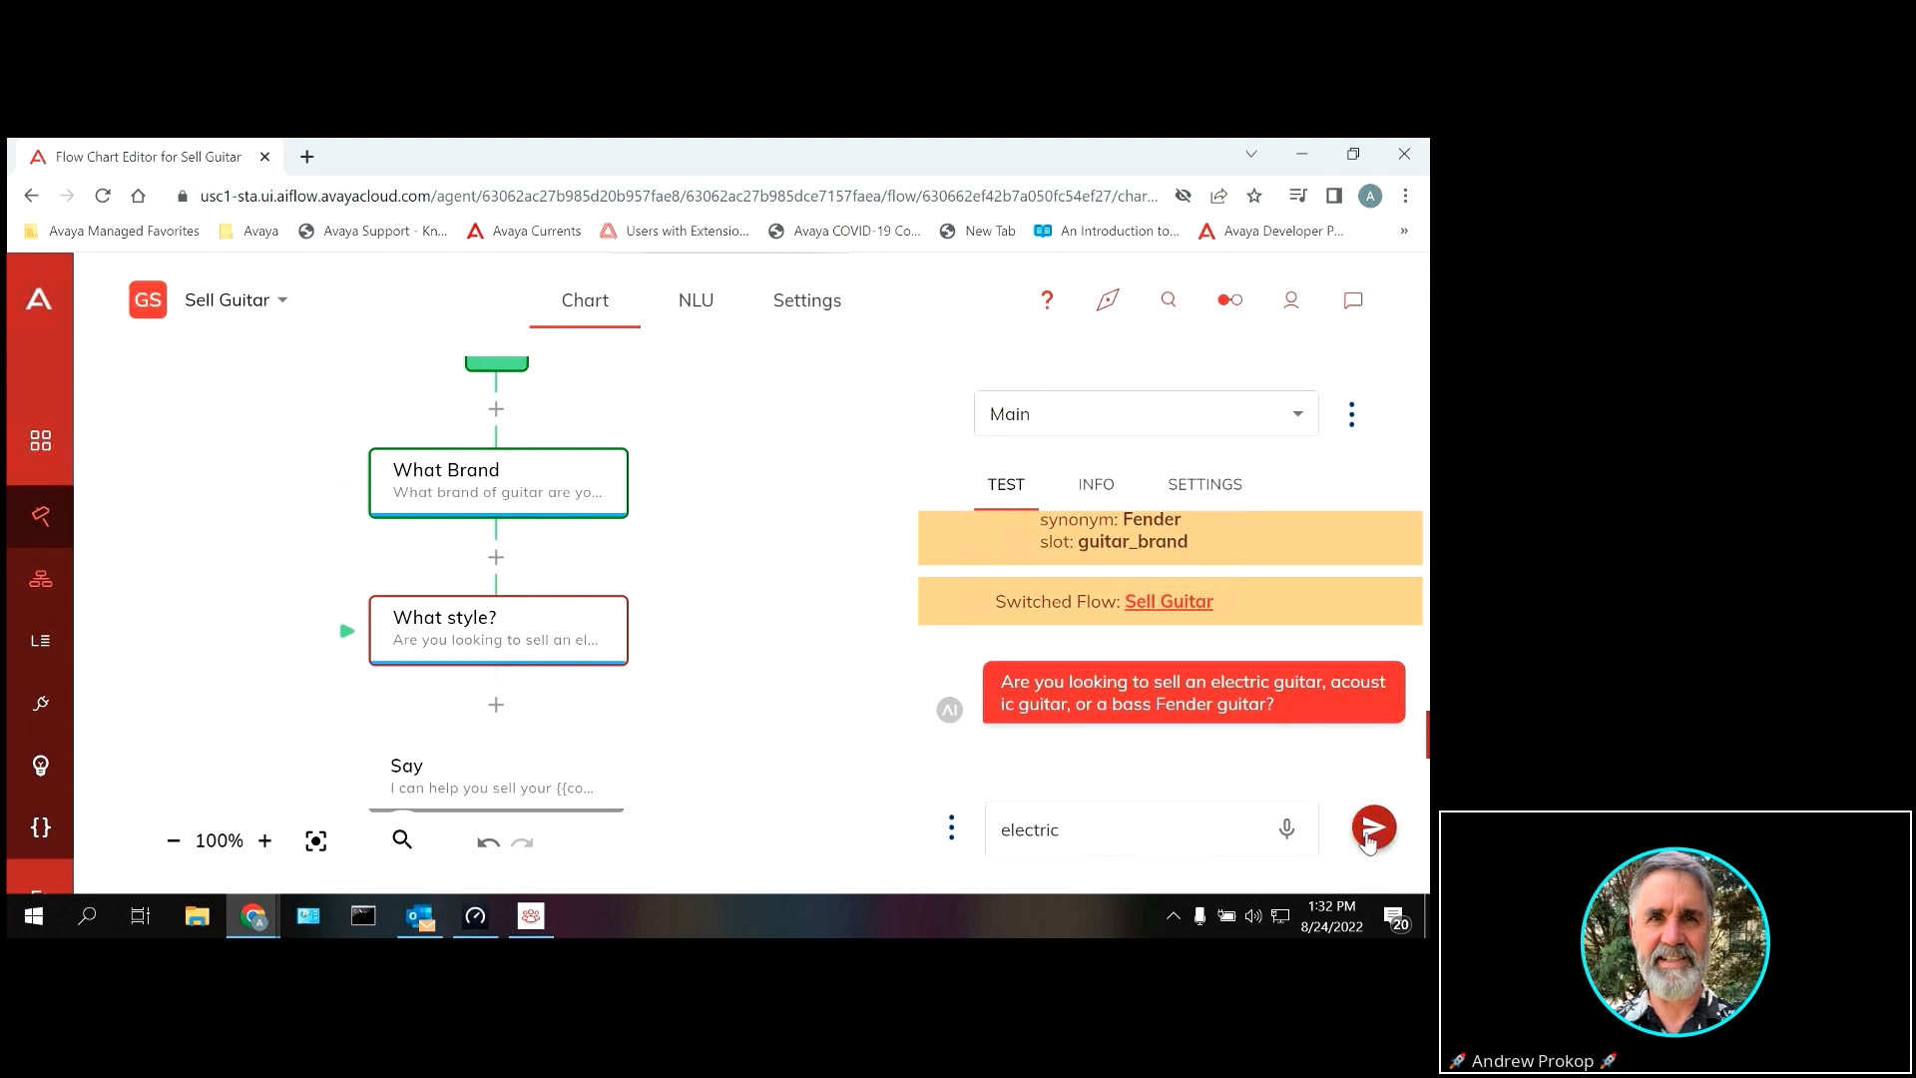
Step: Send "I want to buy an epiphone acoustic" in the test chat and look back through the conversation
click(1199, 831)
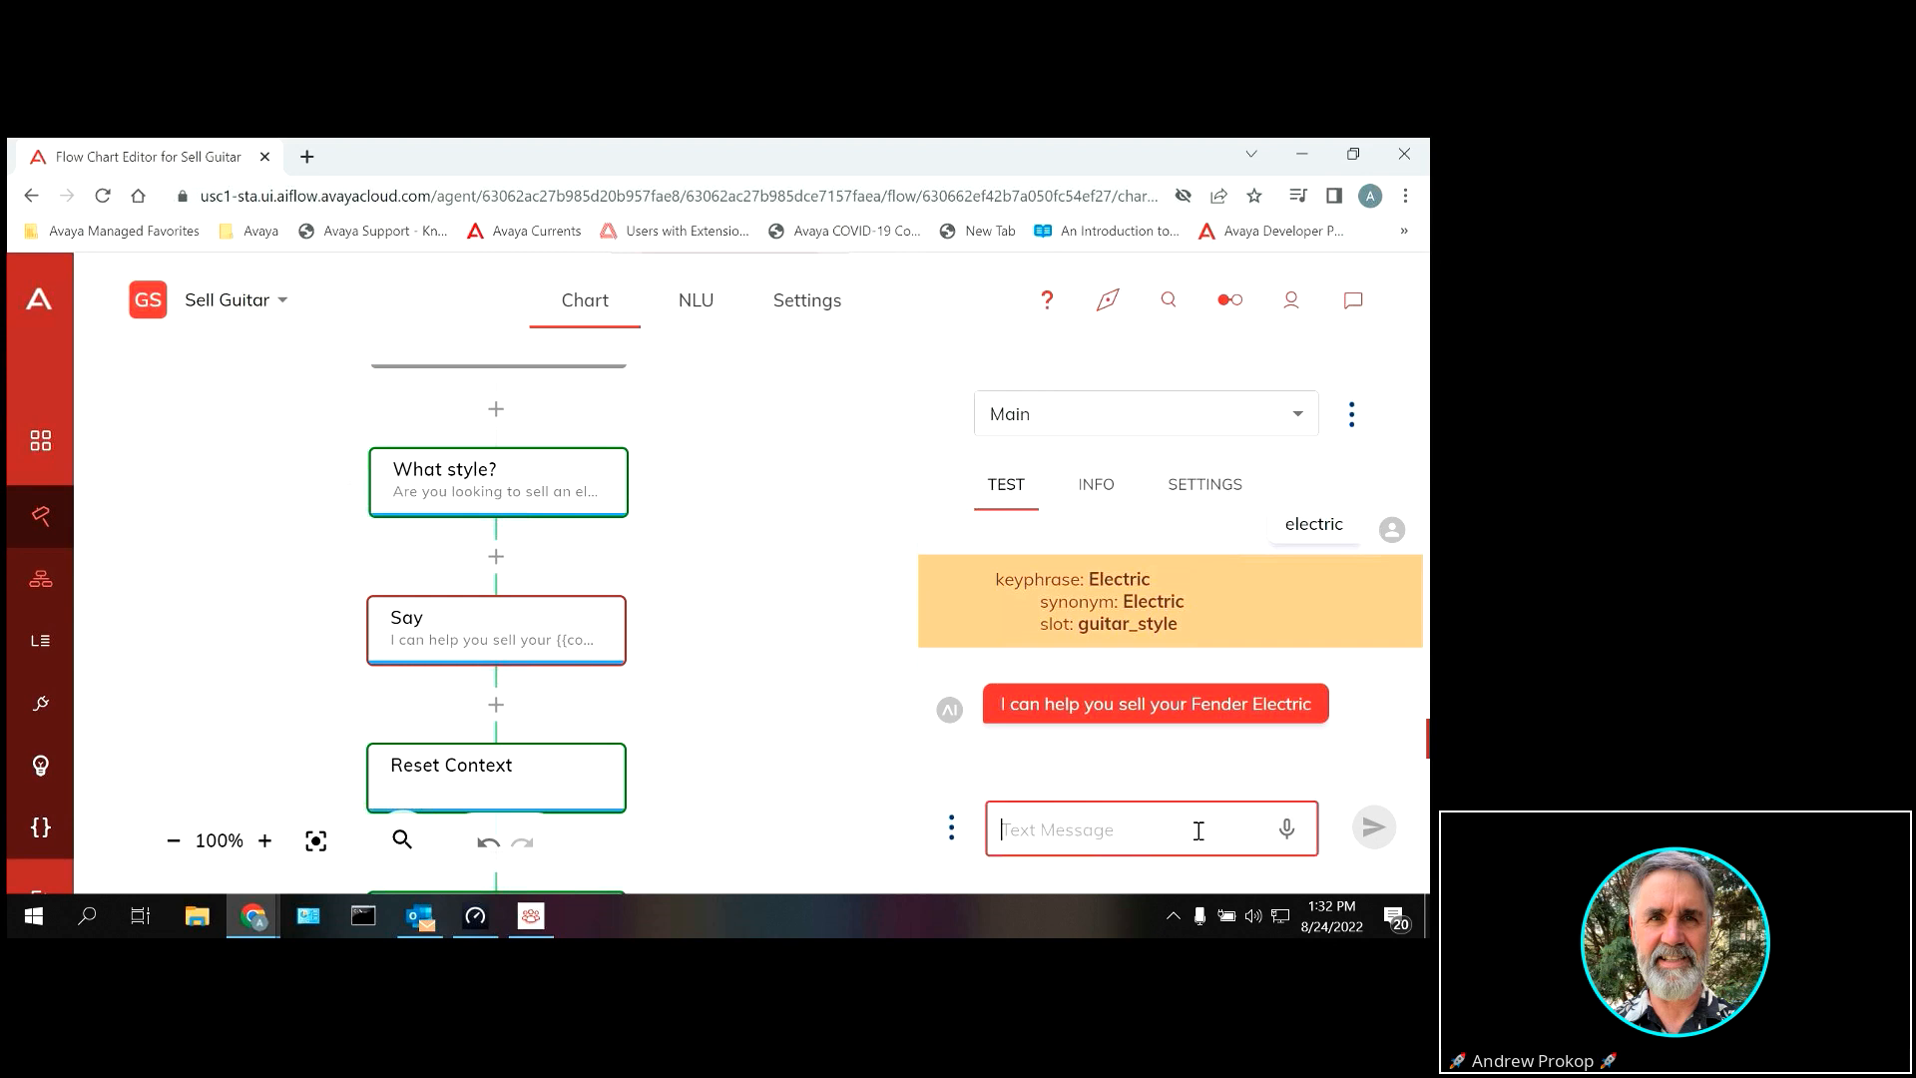
text(I want to buy an )
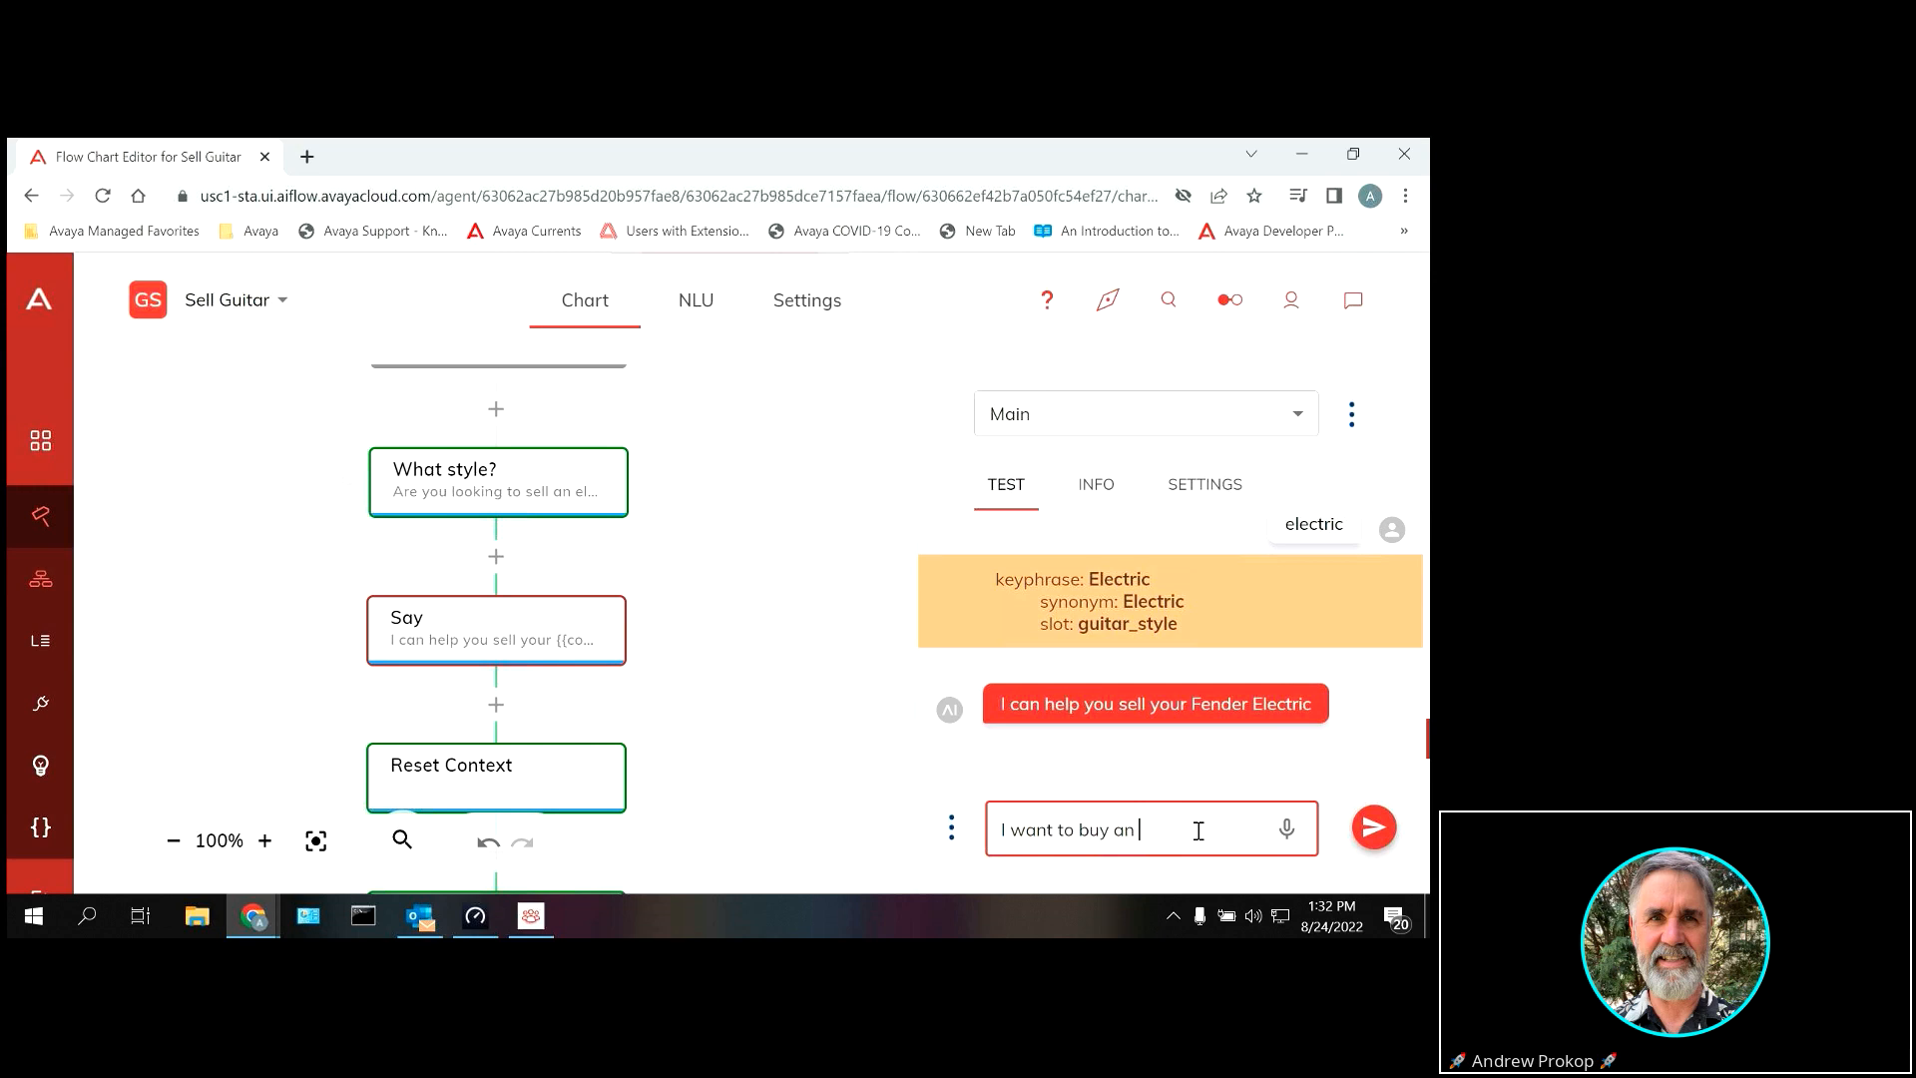
text(epiphone acoustic)
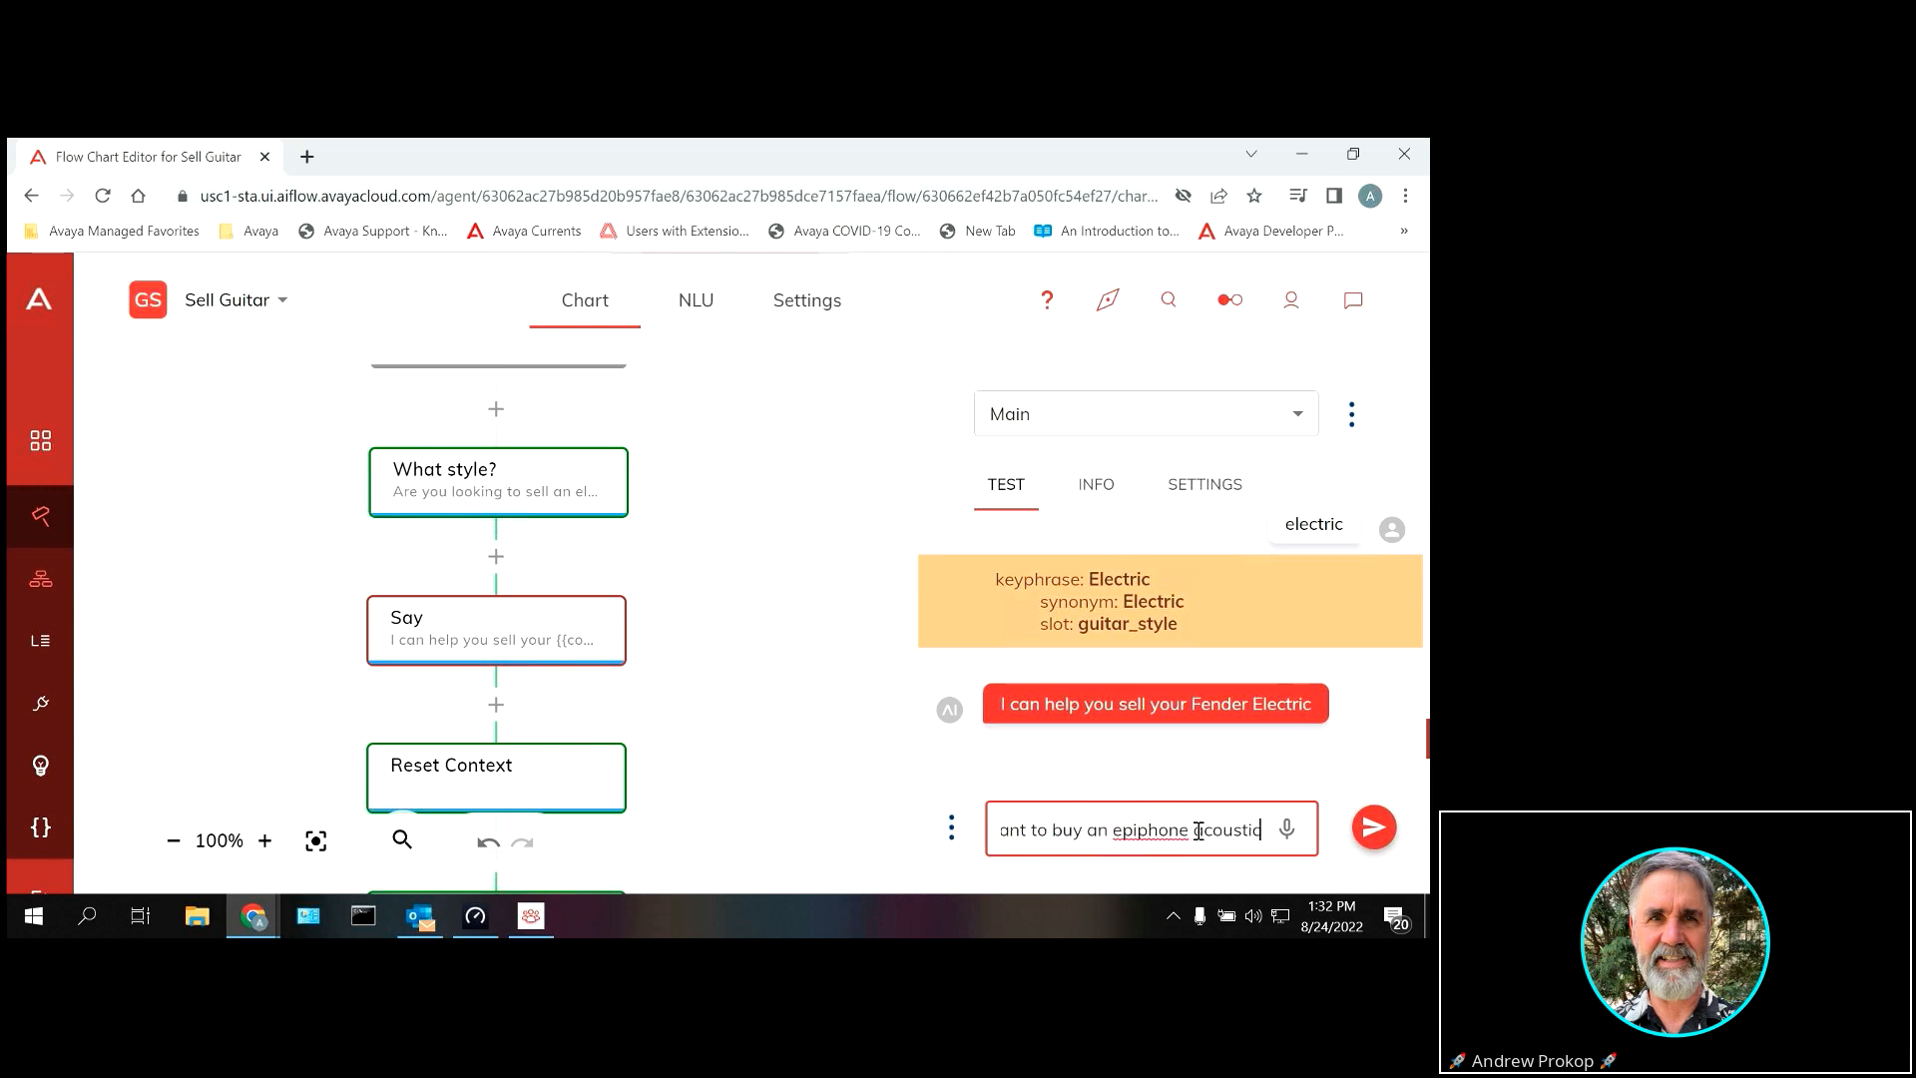
click(1375, 827)
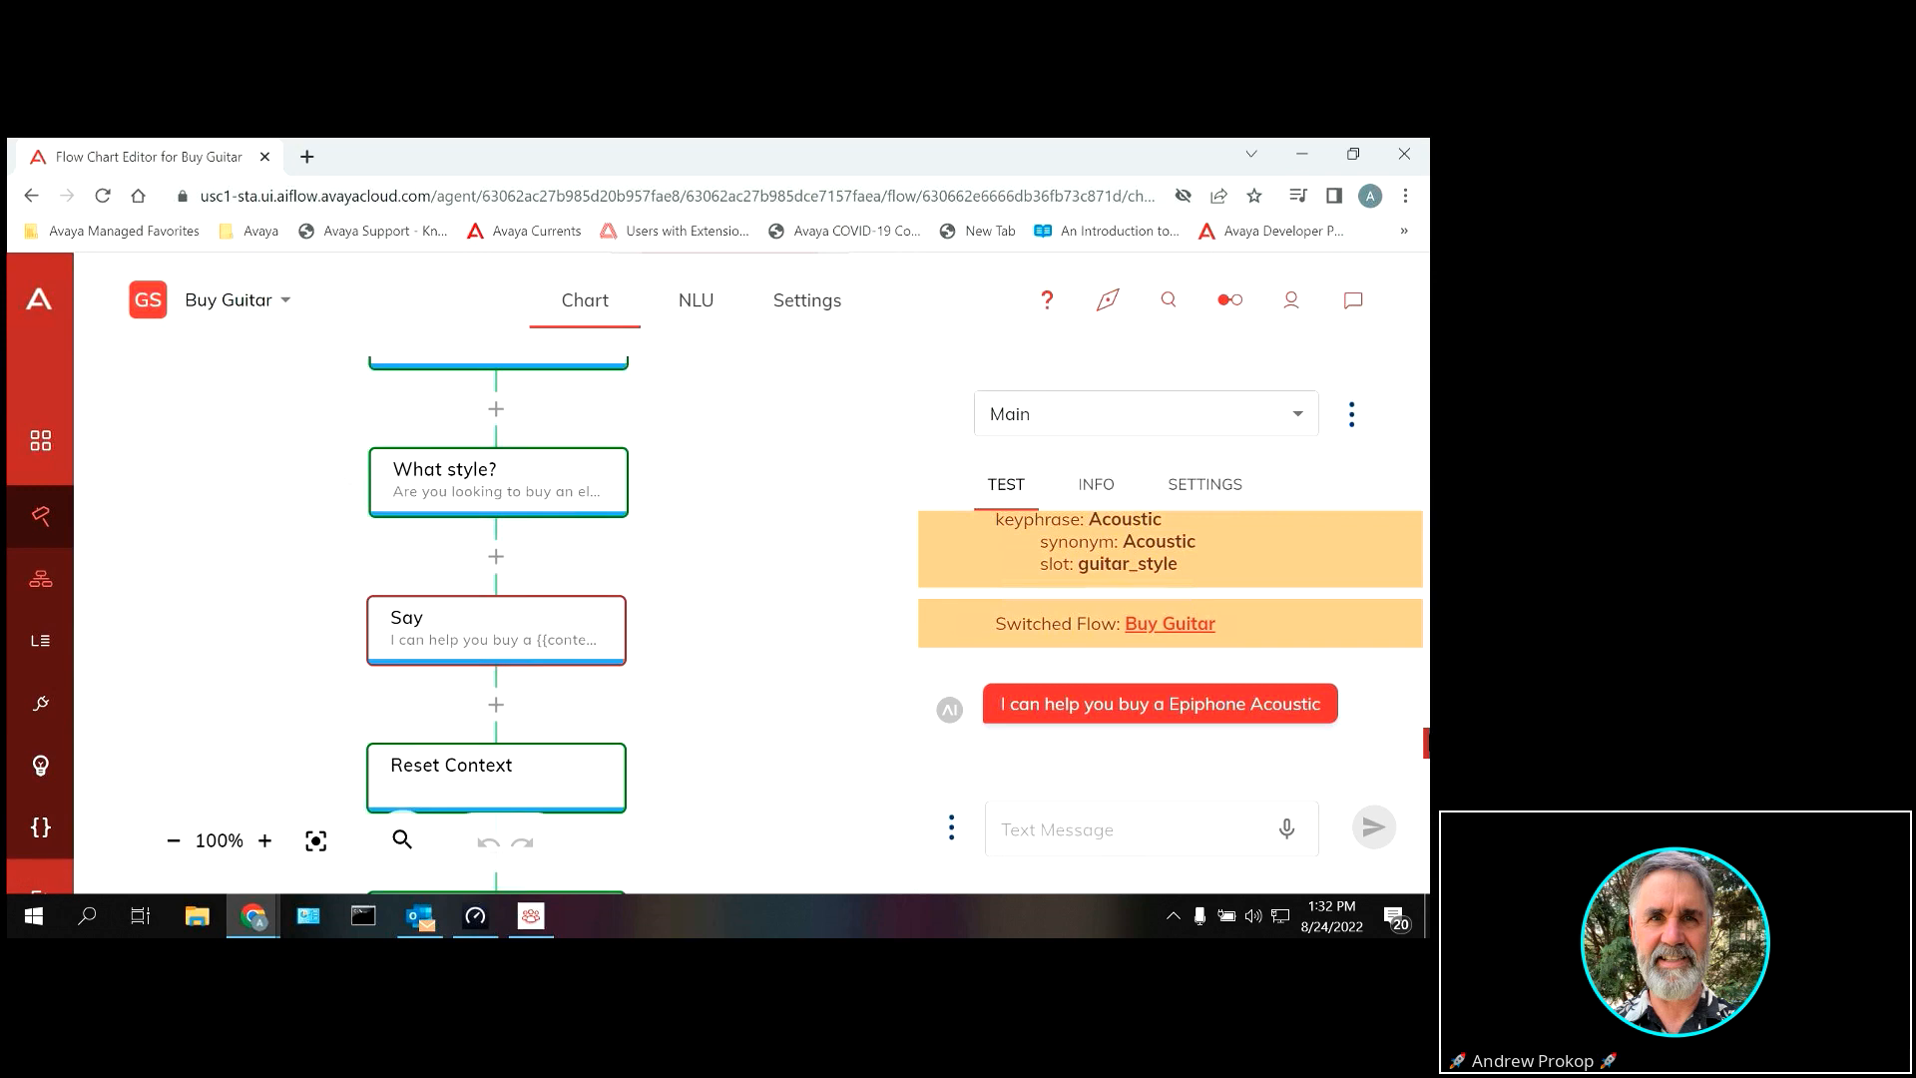
scroll(1170, 639, up, 2)
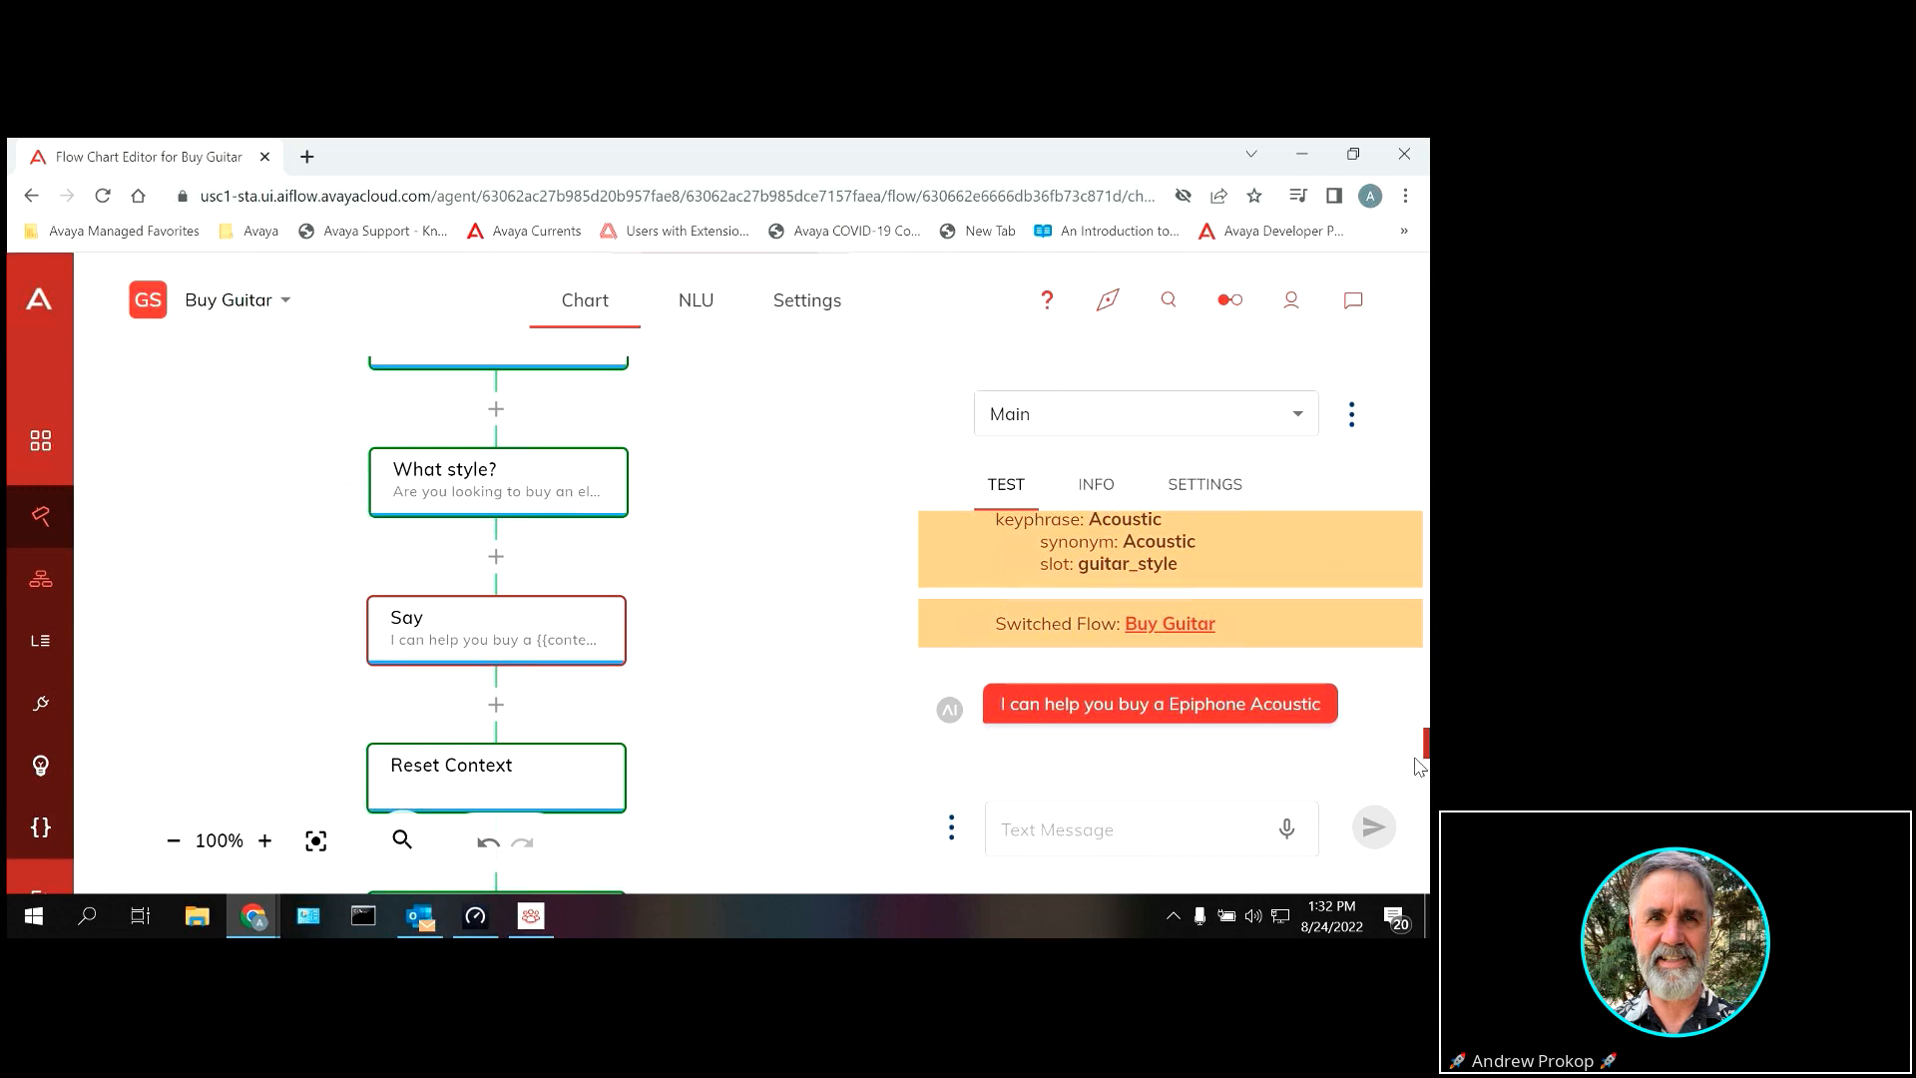
drag(1425, 744, 1425, 663)
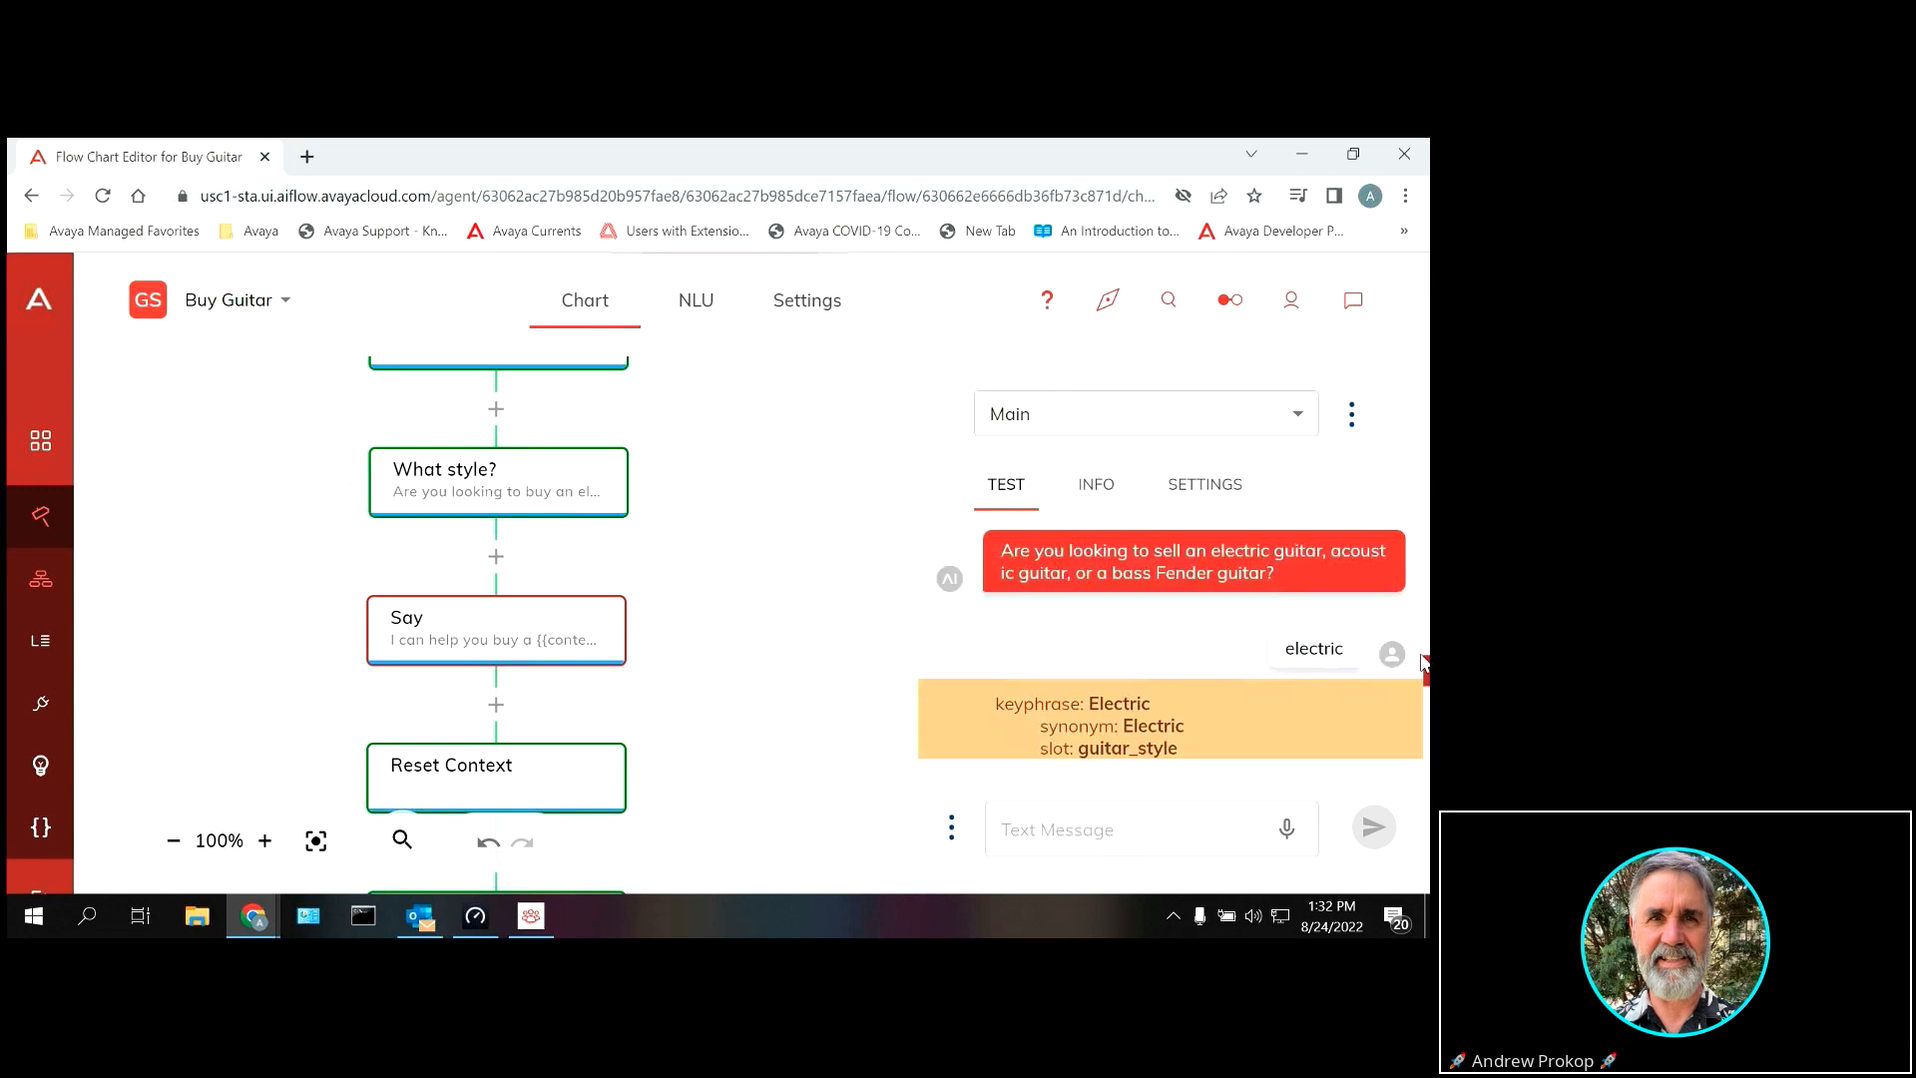
Step: Go to the agent's deployment endpoints, start a new endpoint and examine the available endpoint types
mouse_move(68, 477)
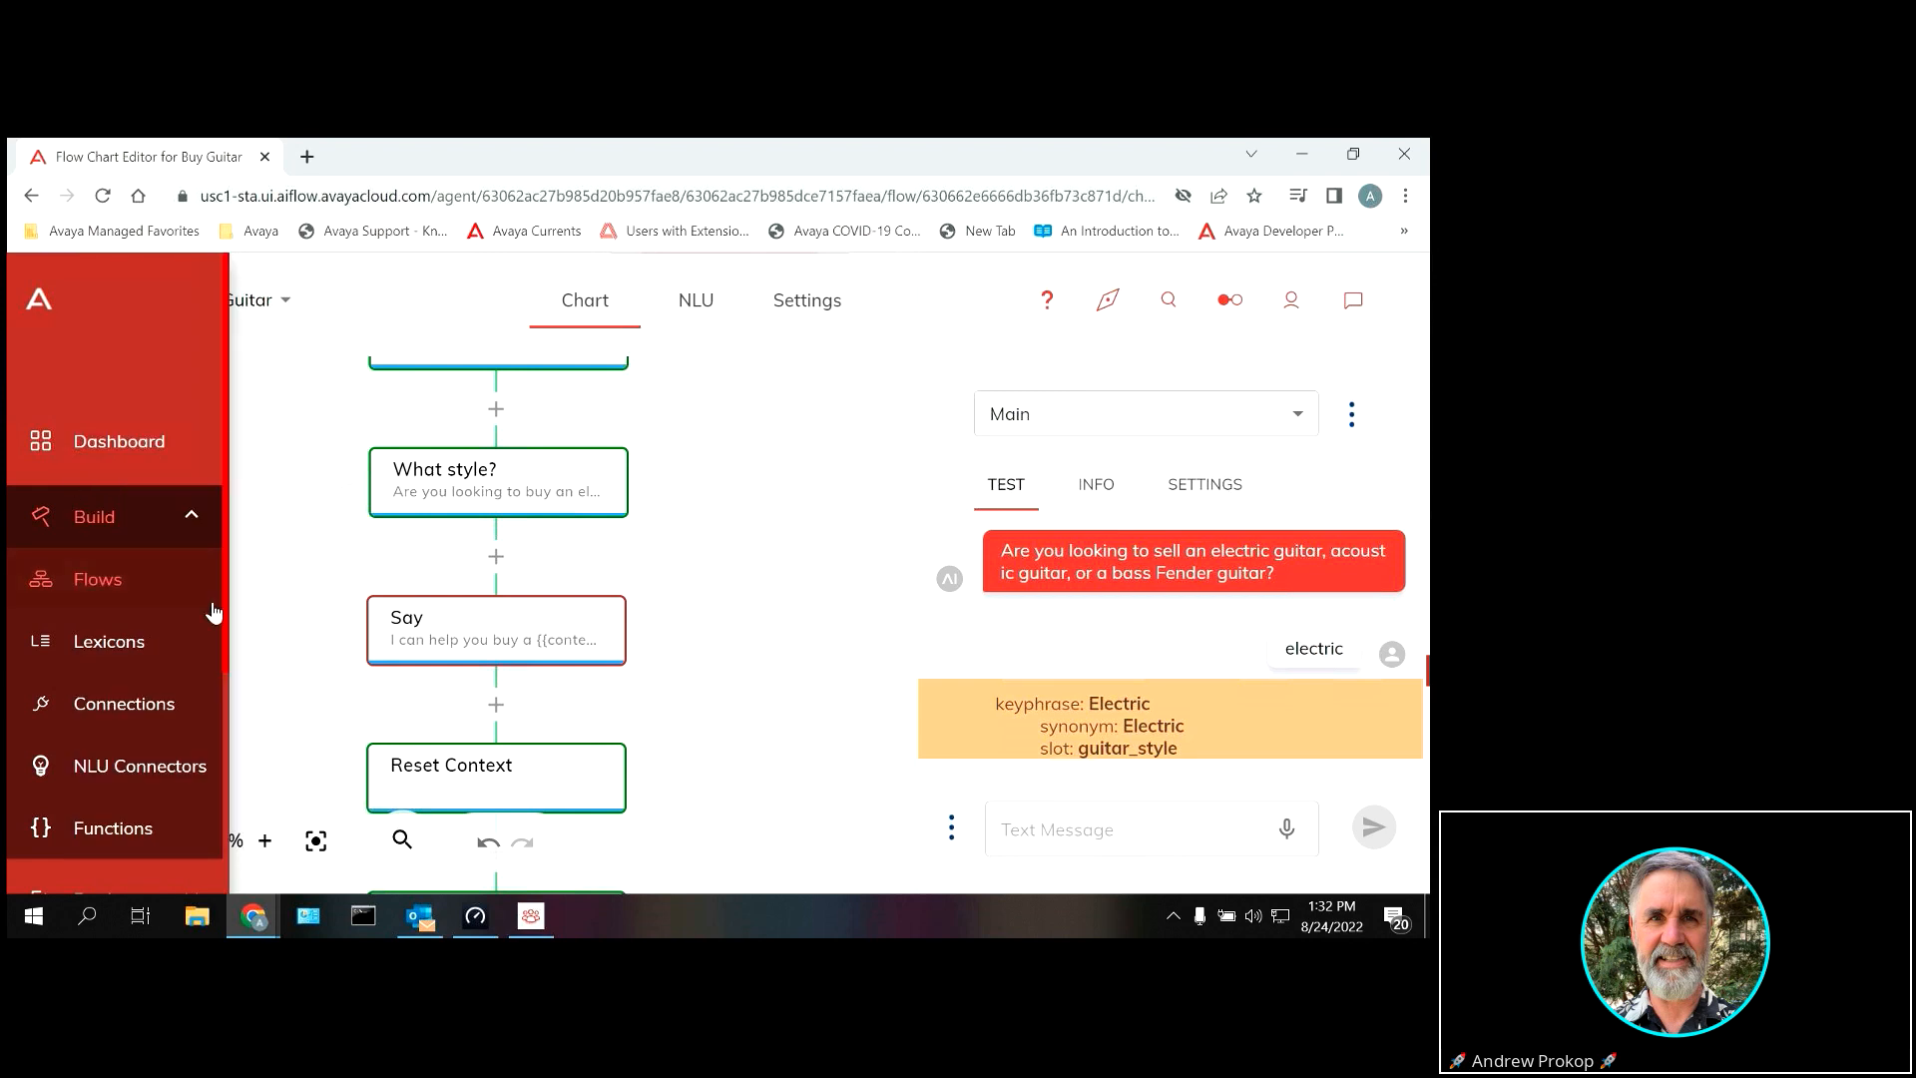
drag(227, 615, 228, 758)
click(194, 678)
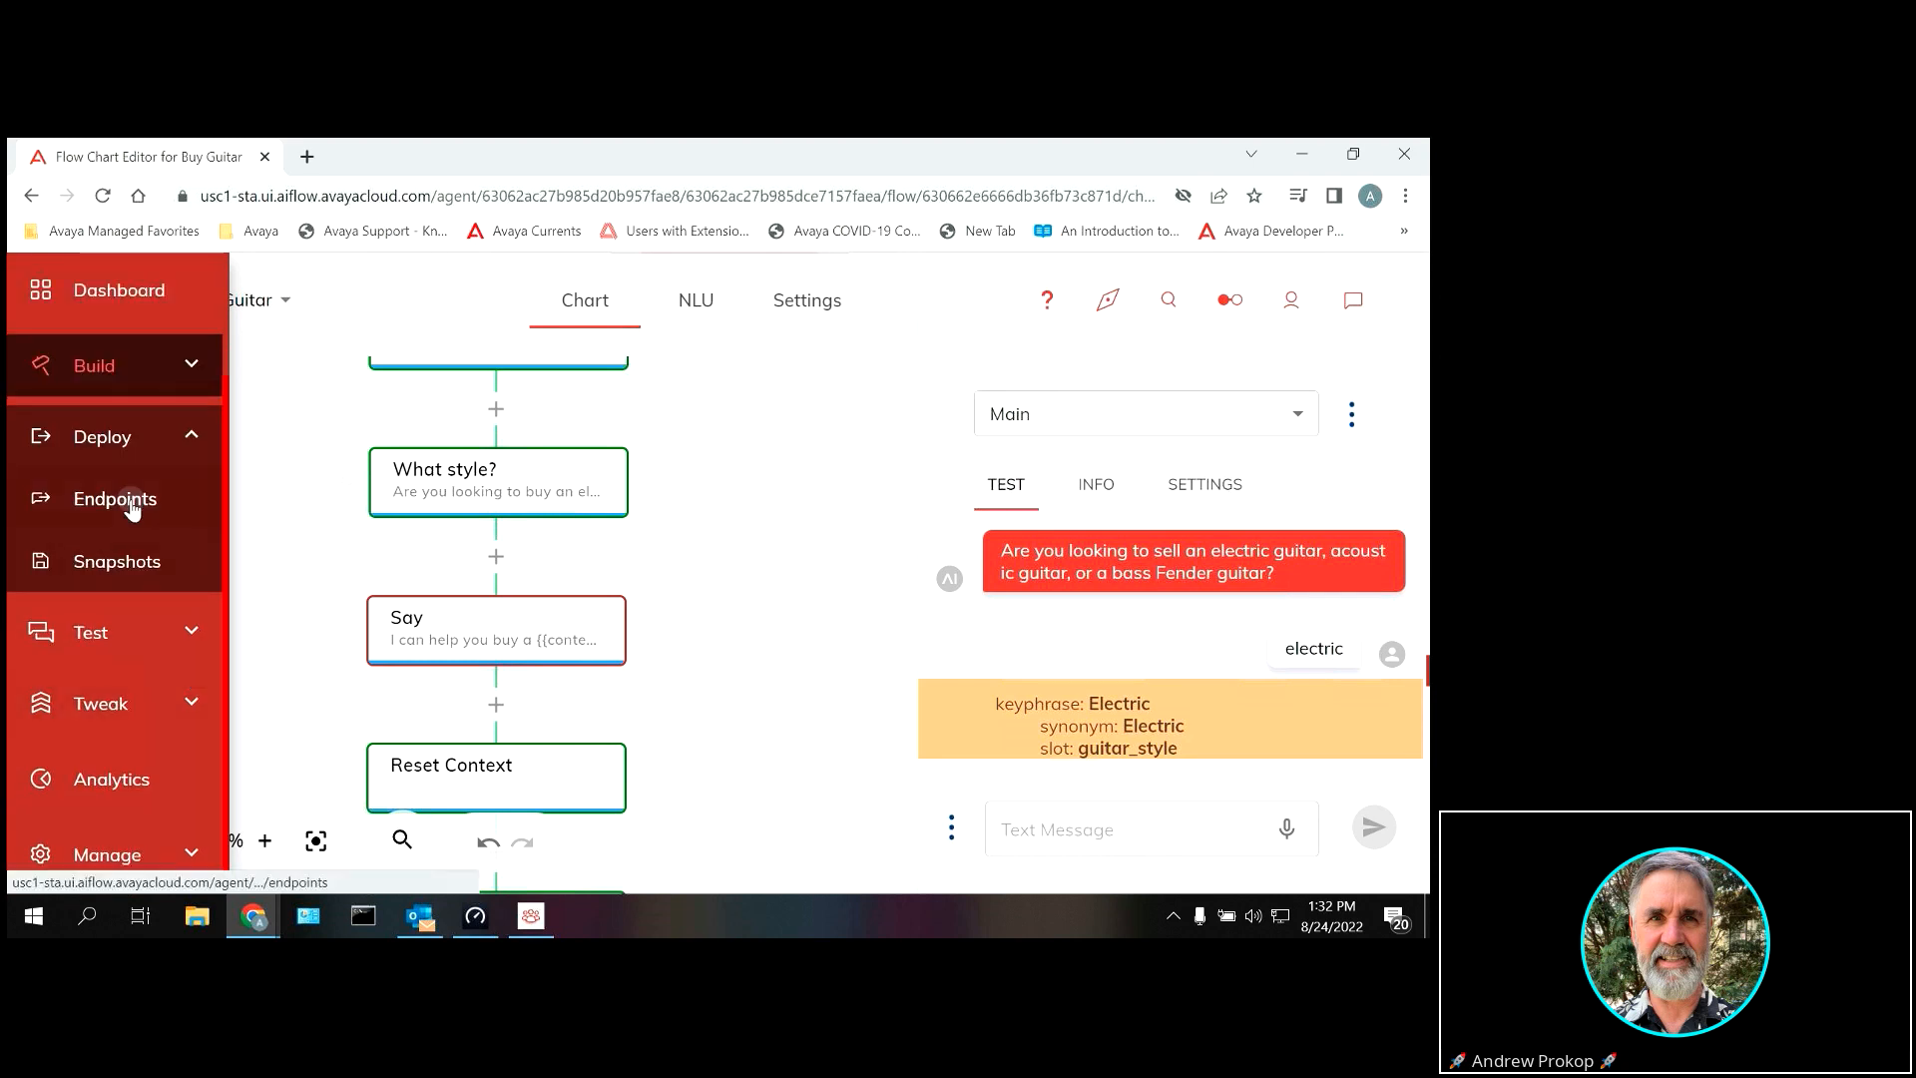
click(132, 507)
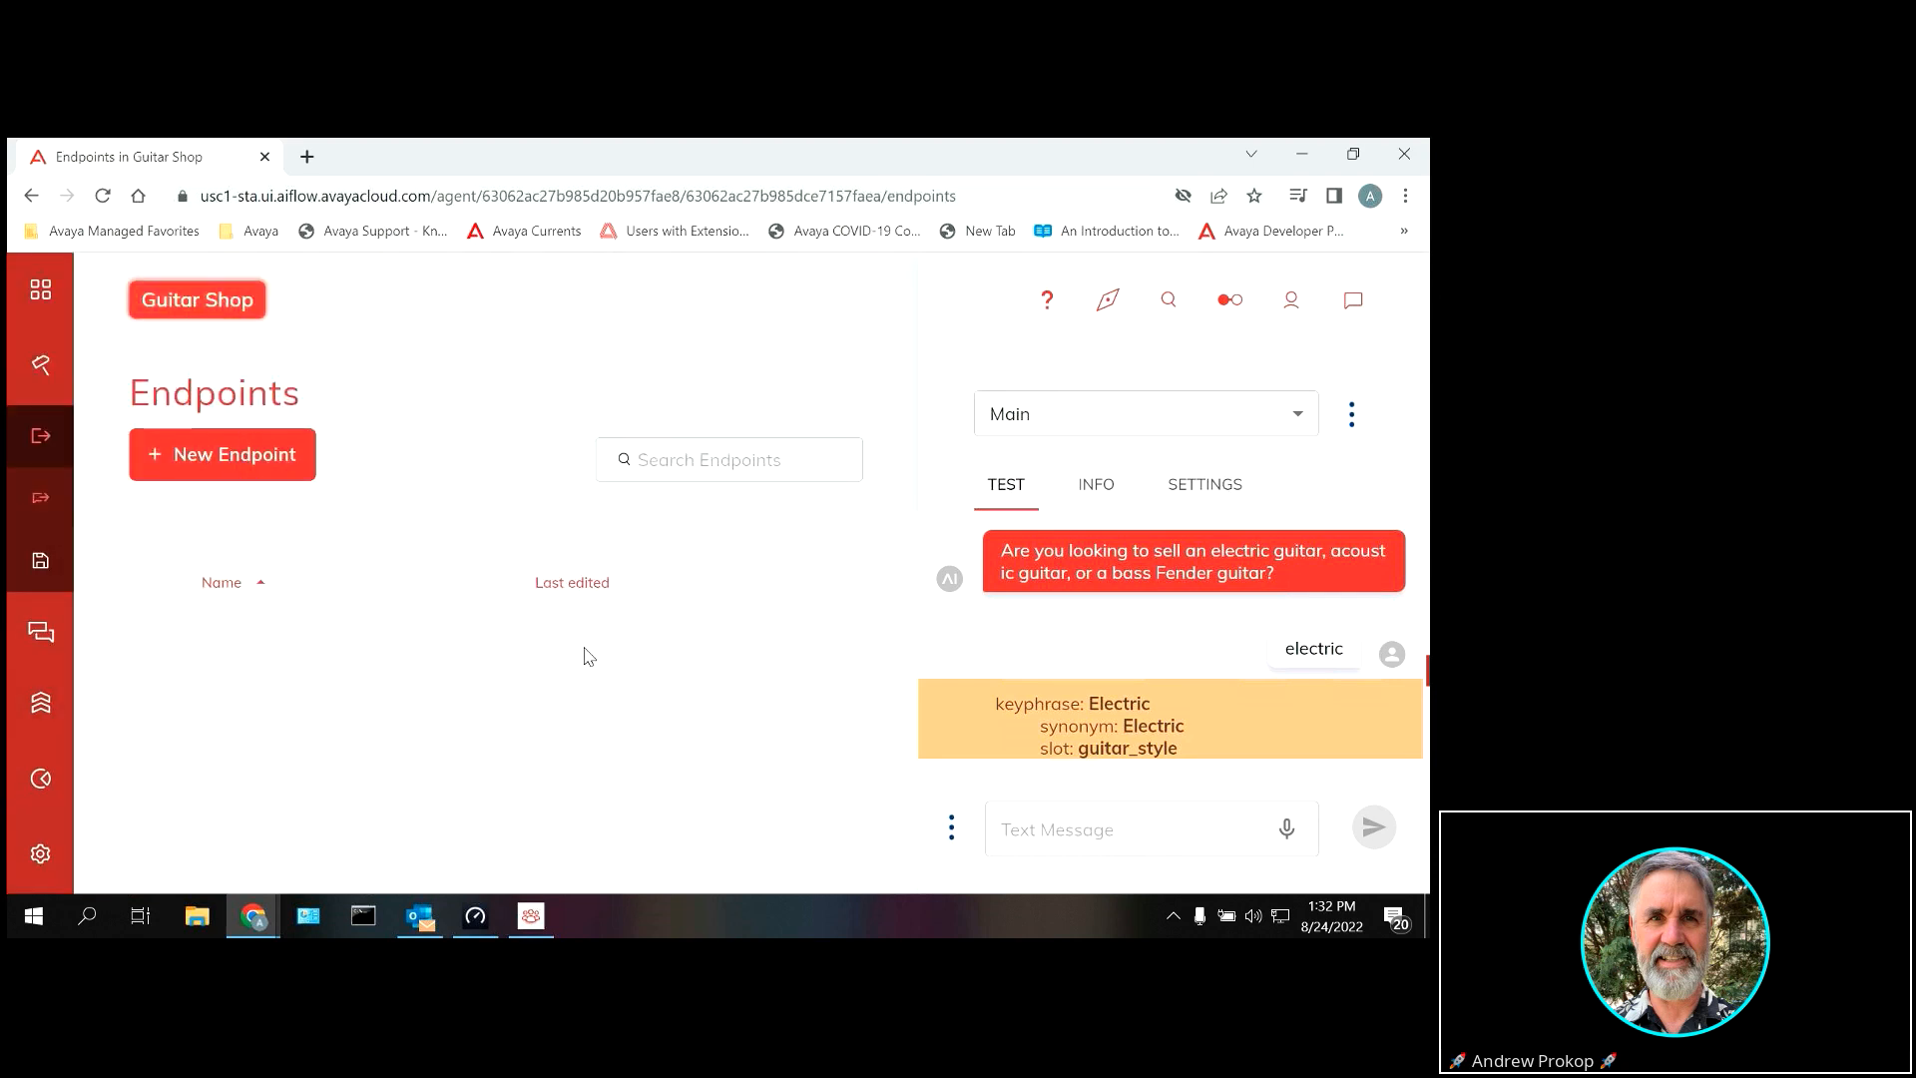
click(249, 477)
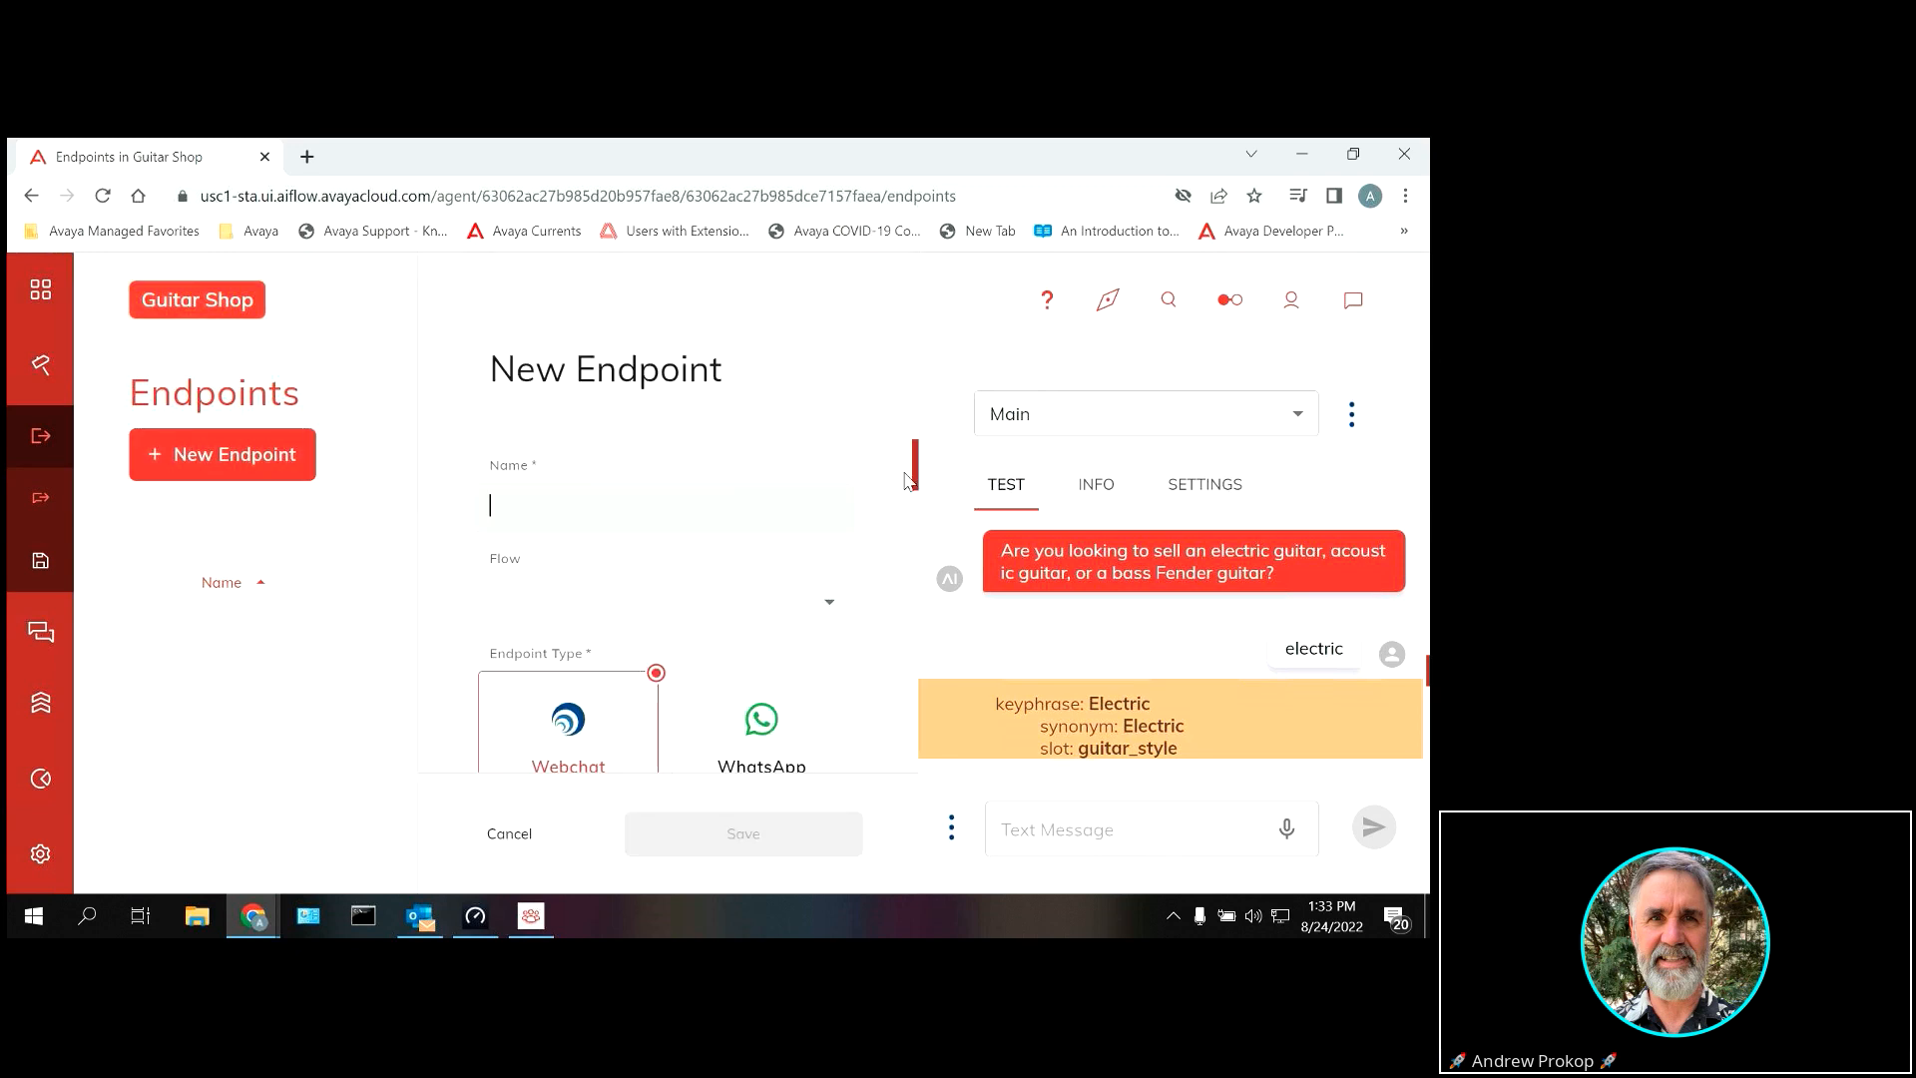
drag(919, 472, 900, 506)
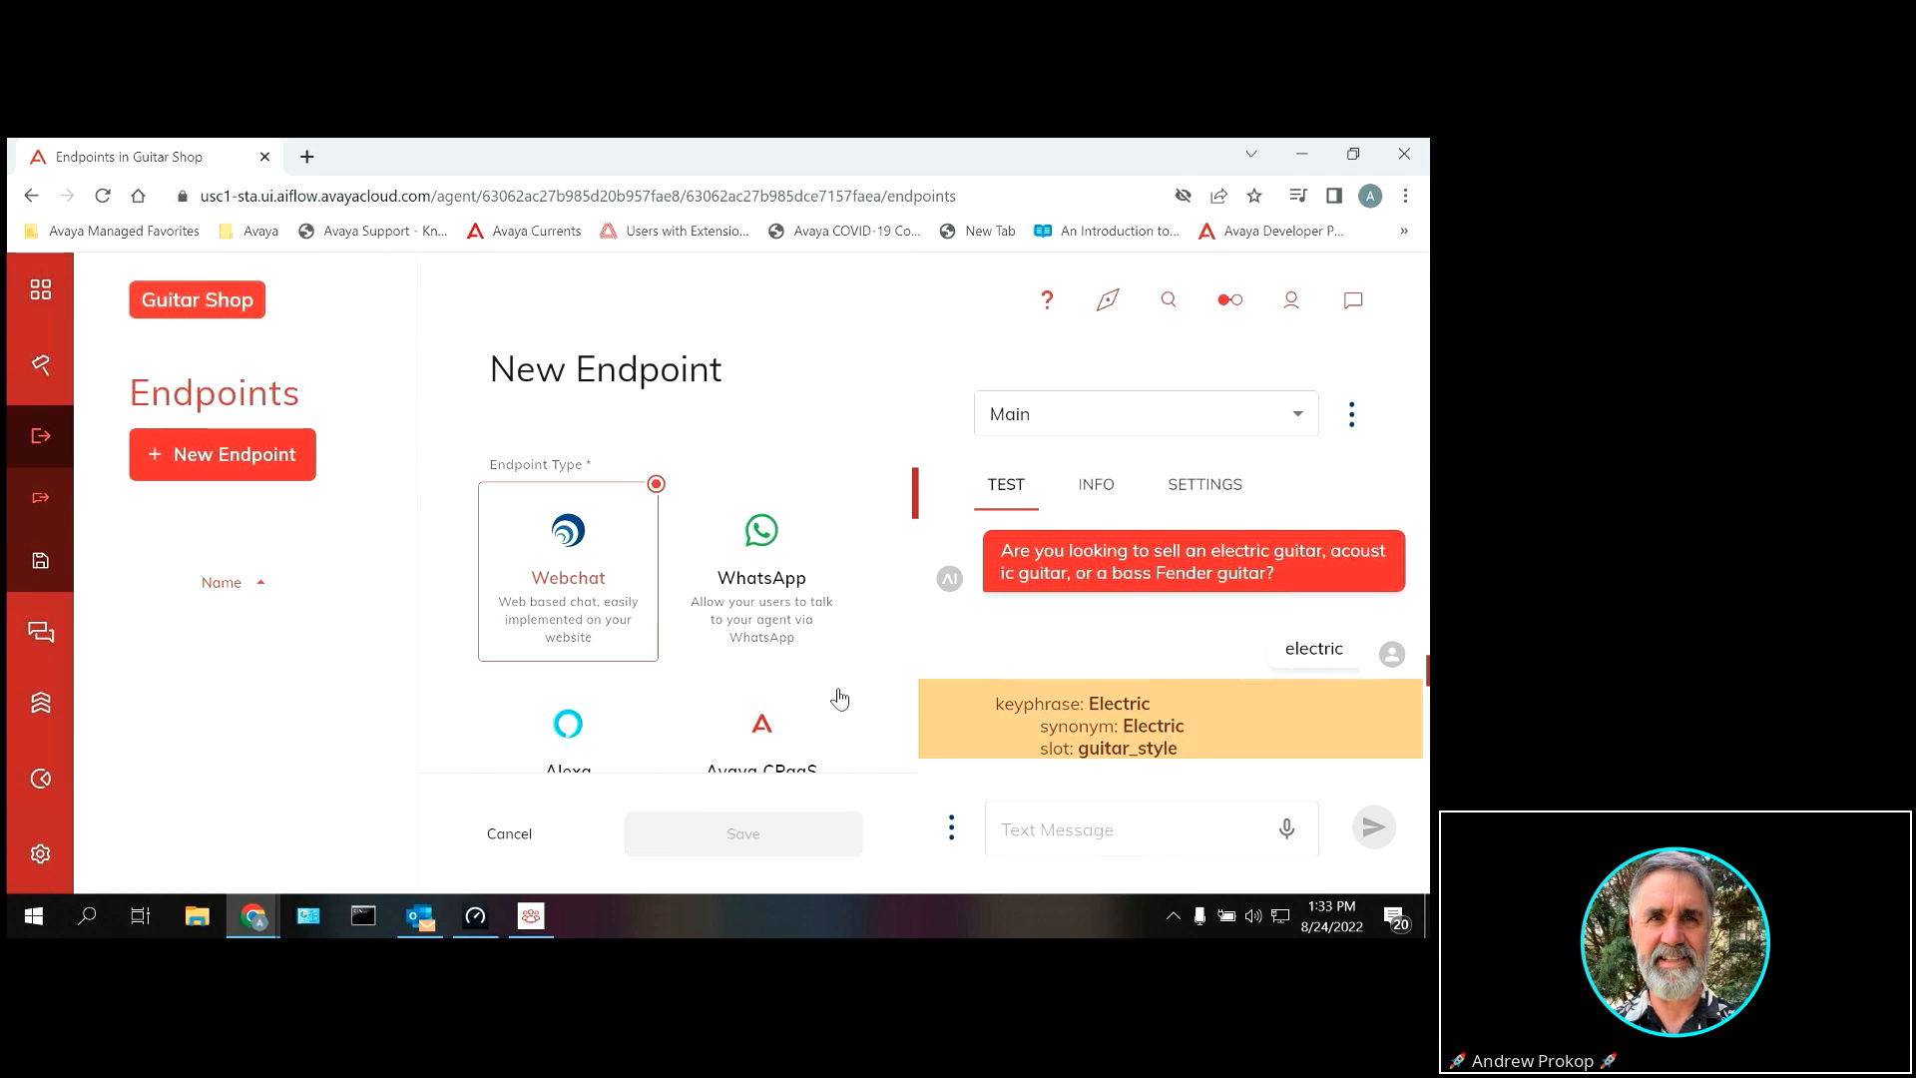
scroll(917, 516, up, 2)
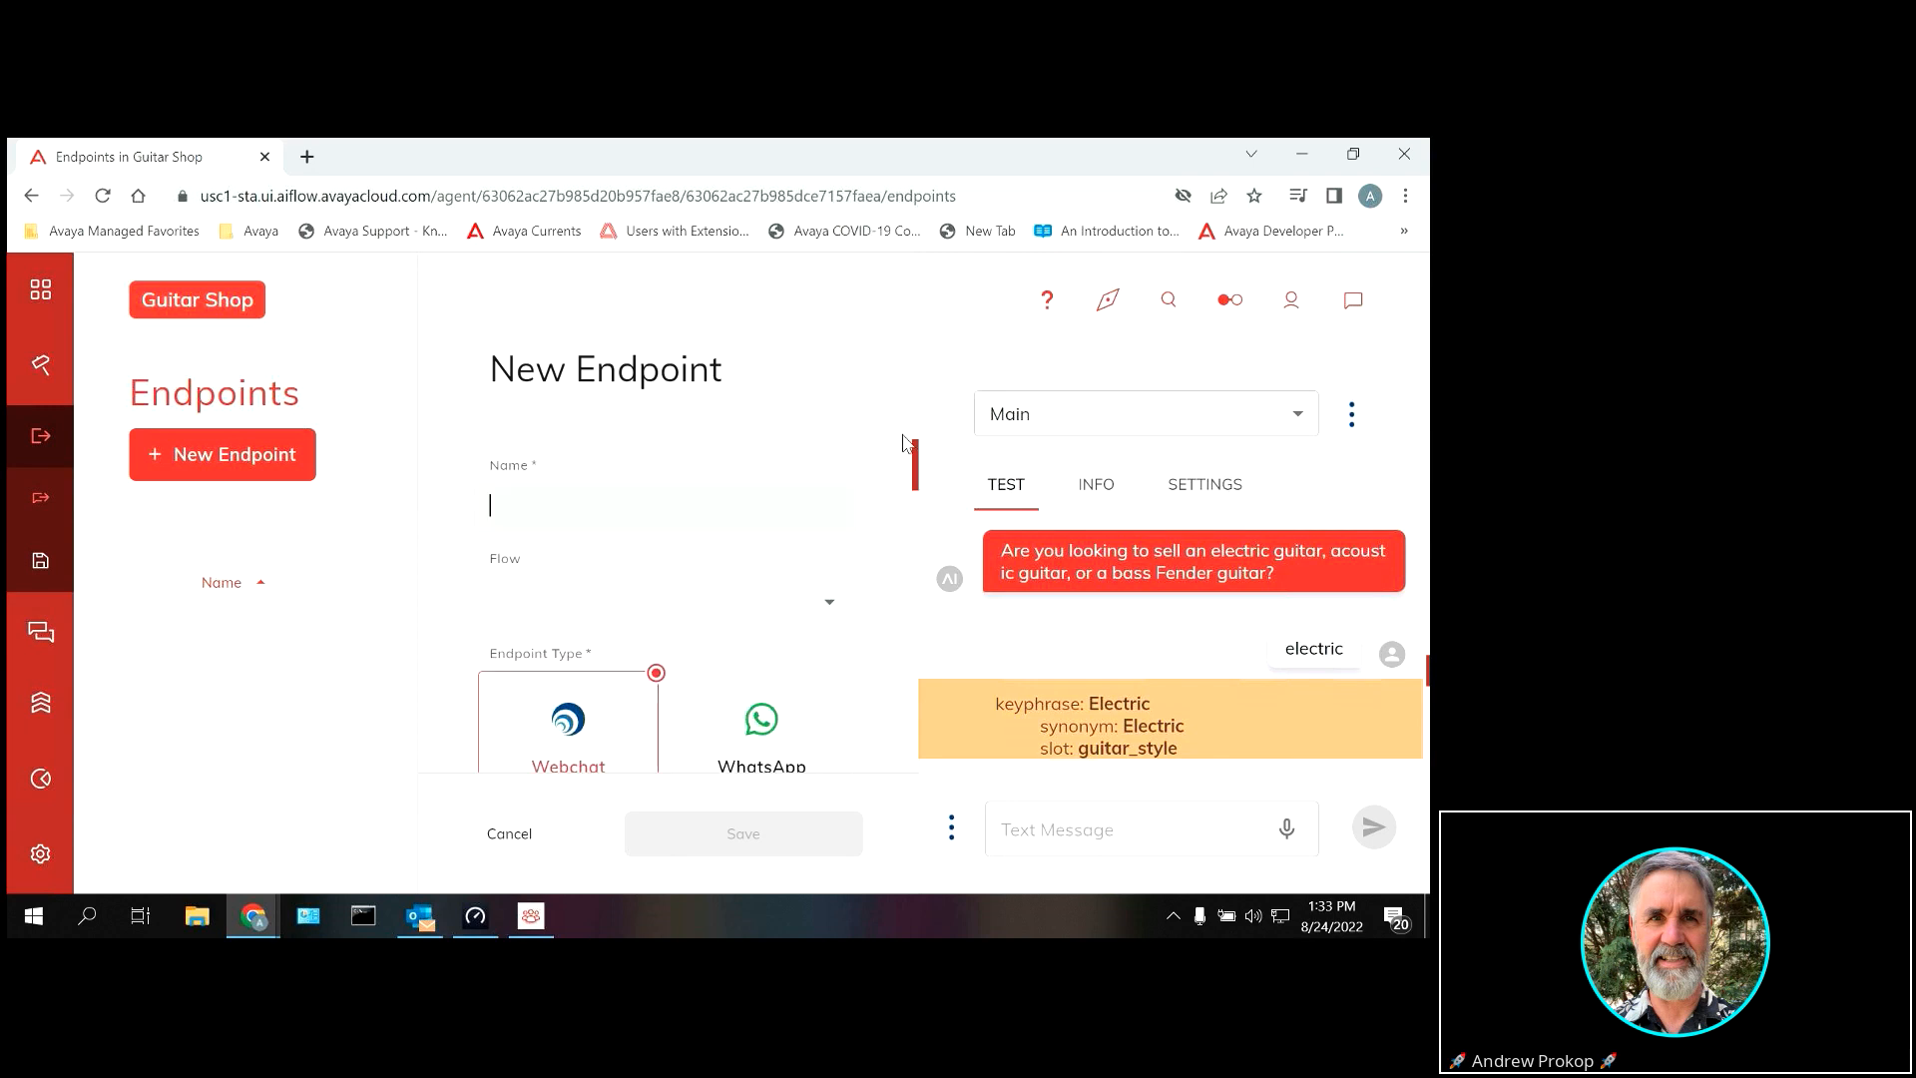
Step: Leave the unsaved endpoint form, reopen the Buy Guitar flow from the flows list and hide the test chat
mouse_move(62, 449)
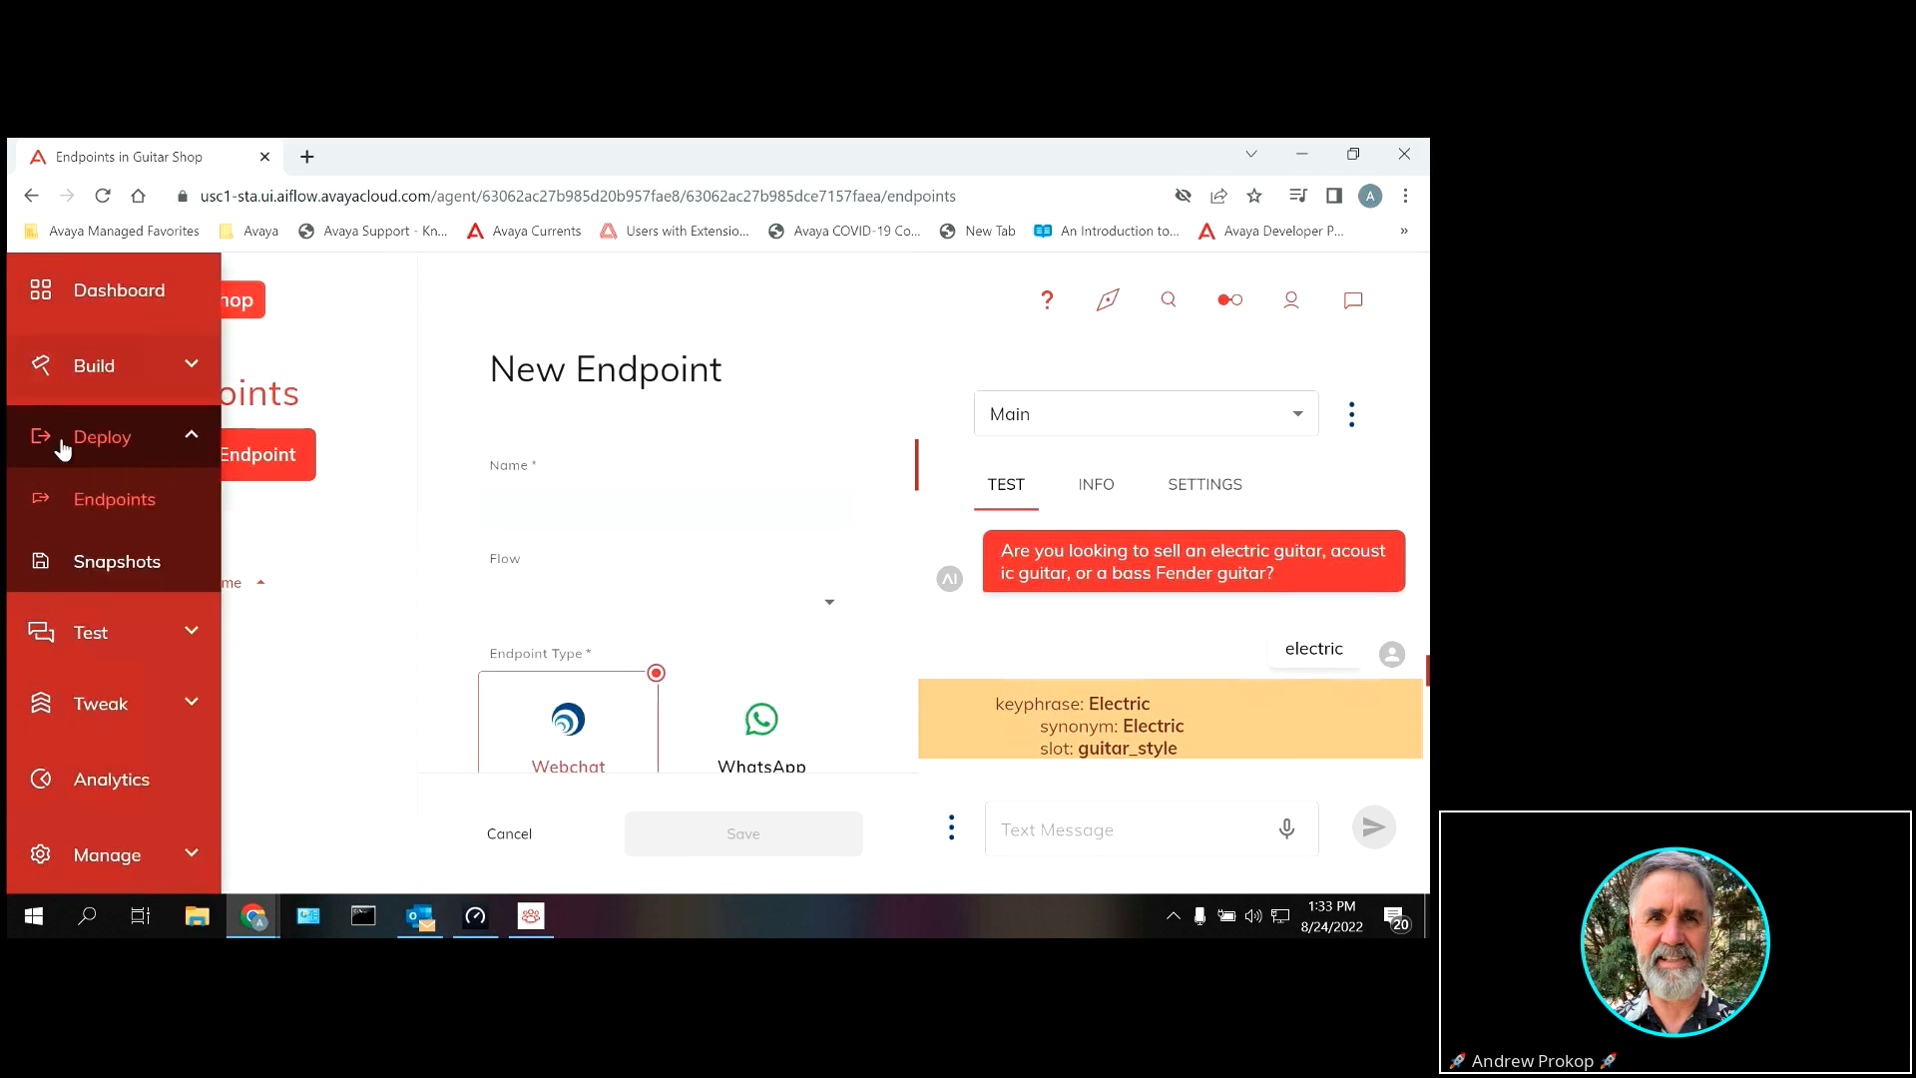
click(195, 372)
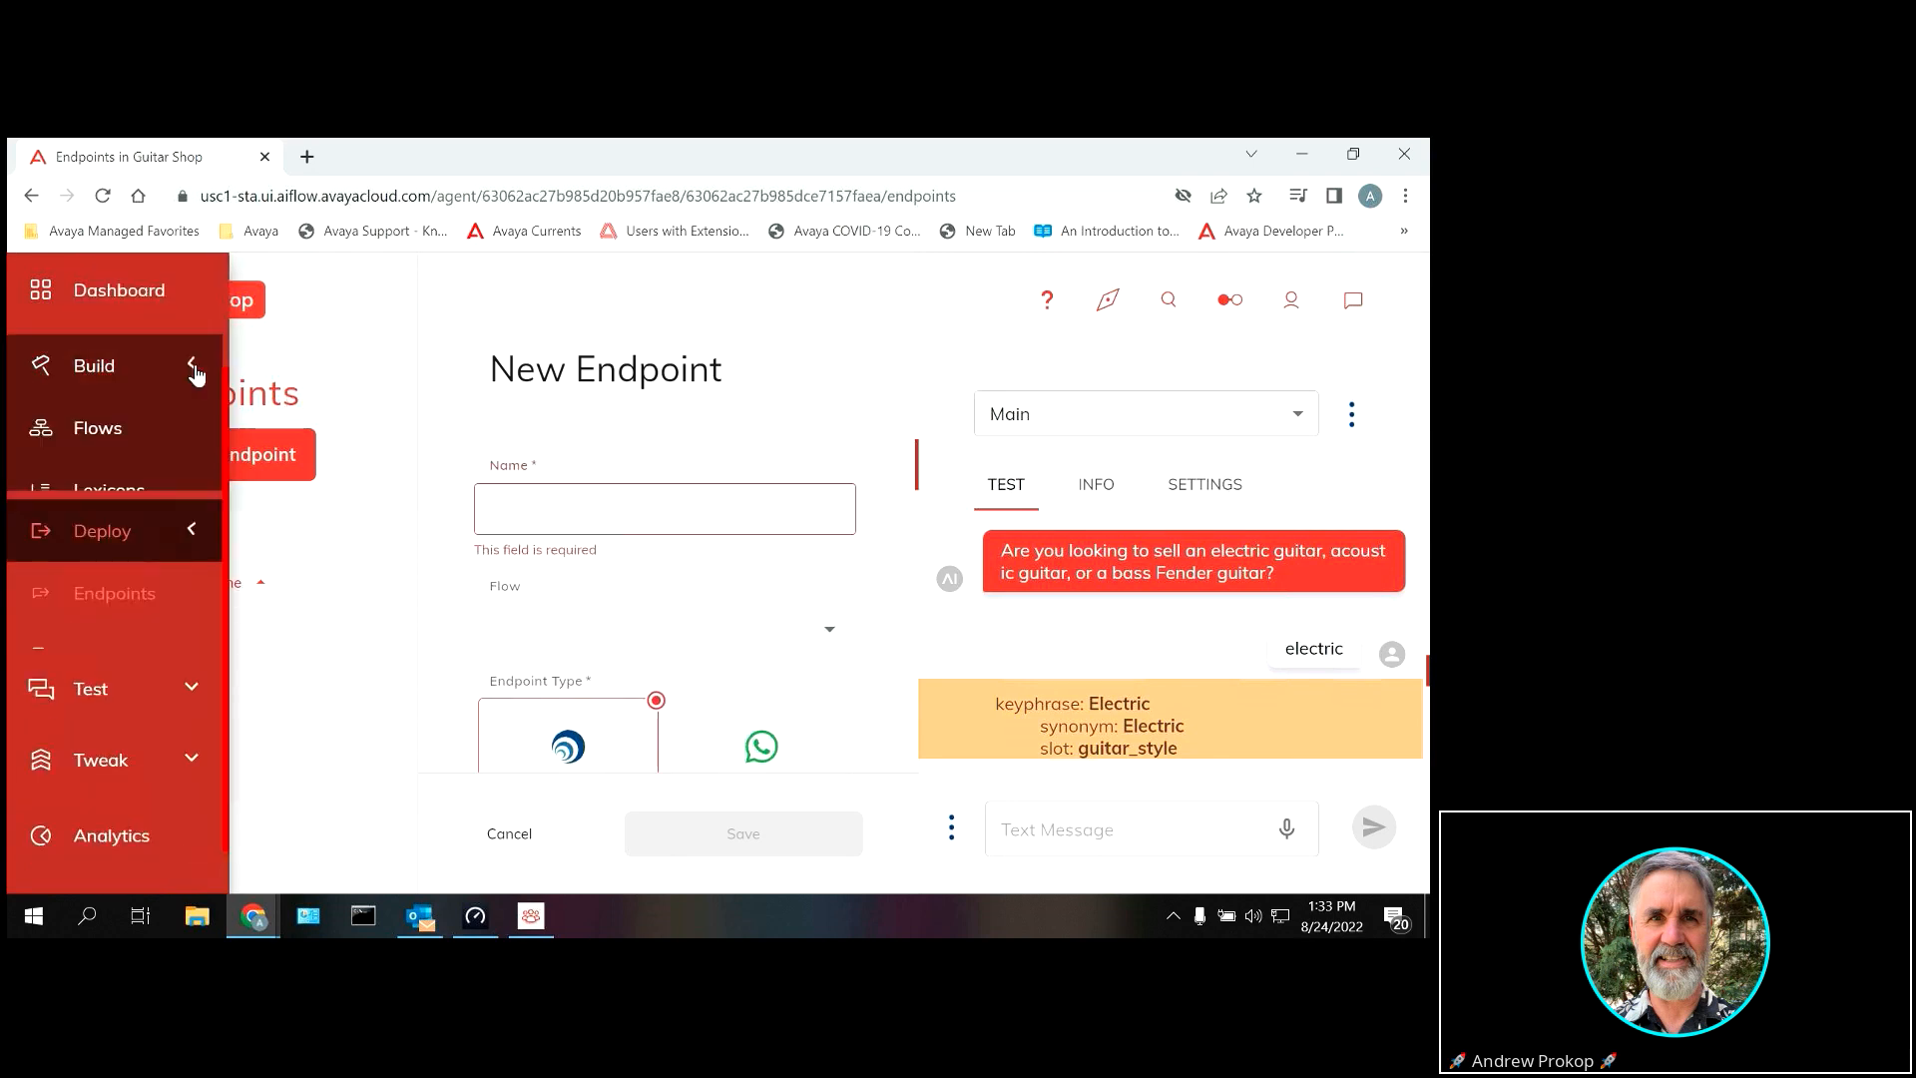
click(100, 429)
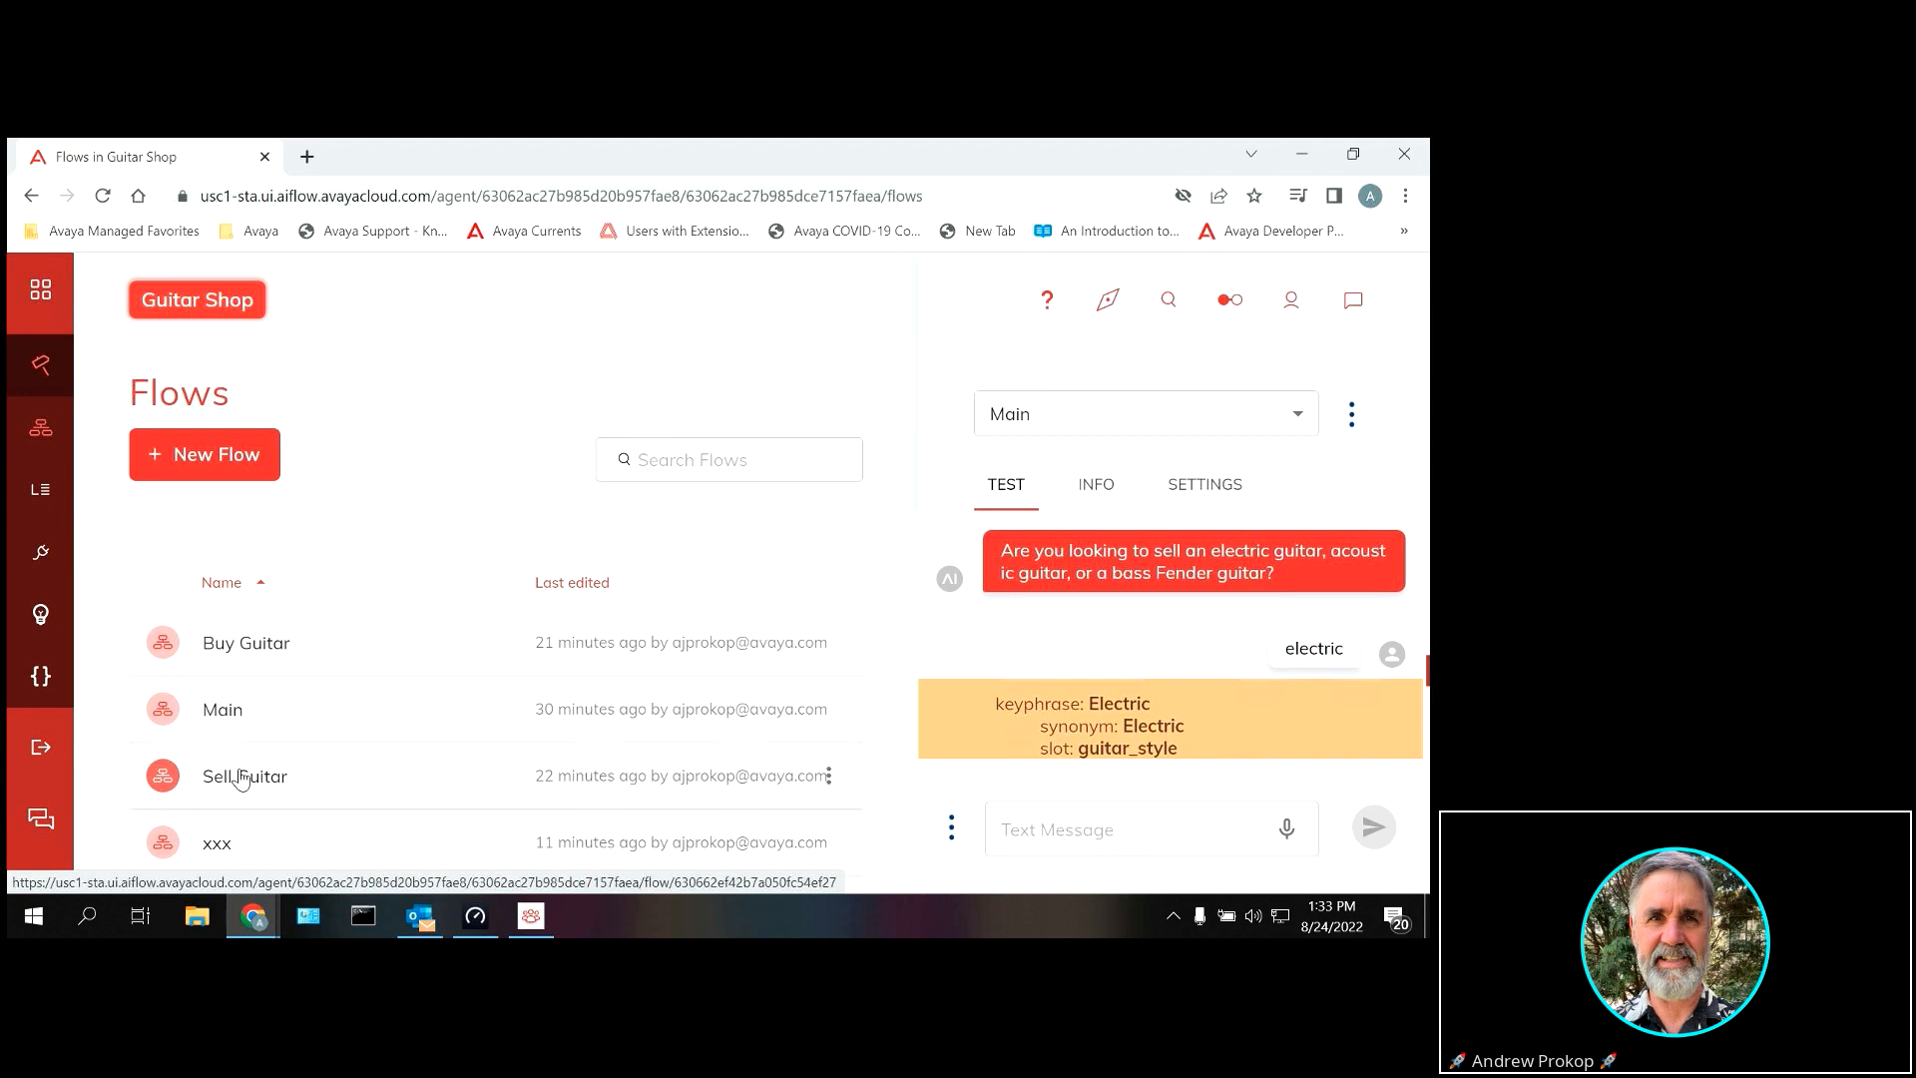
click(247, 647)
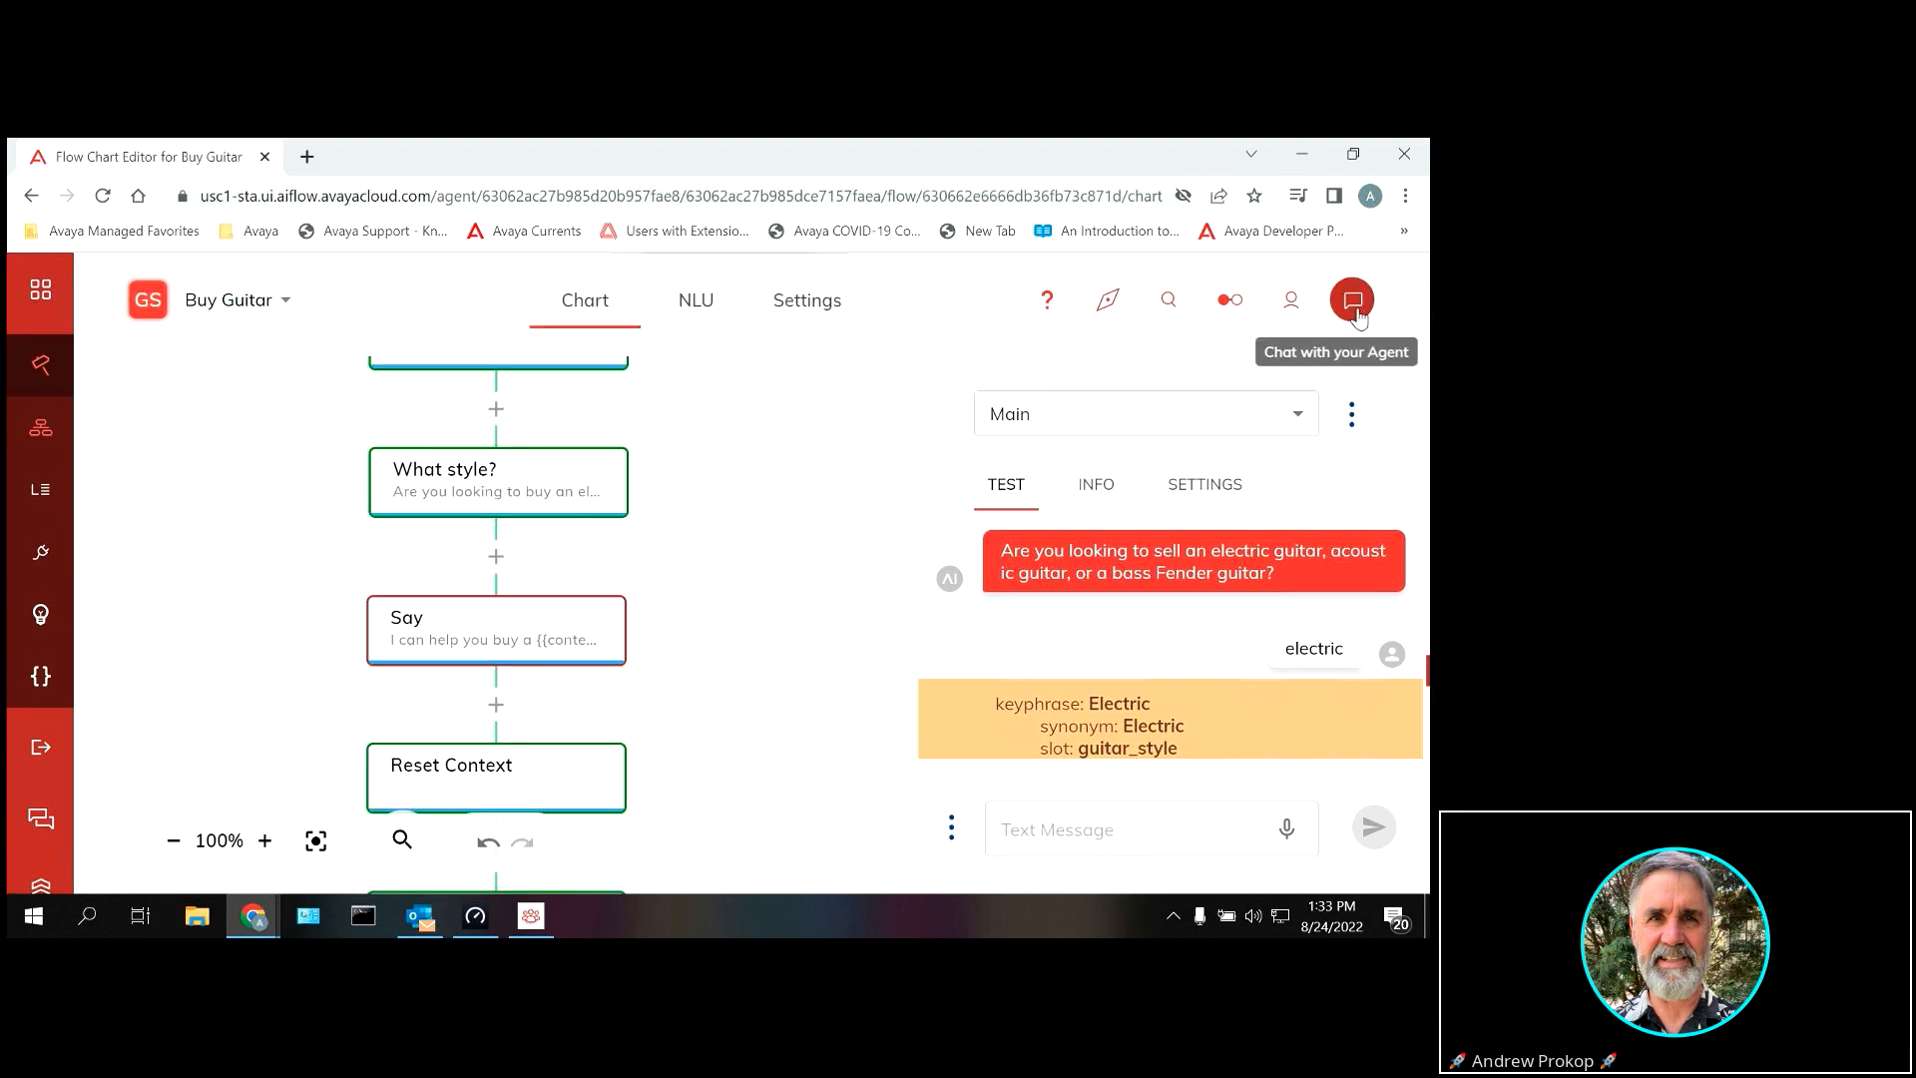
click(1354, 312)
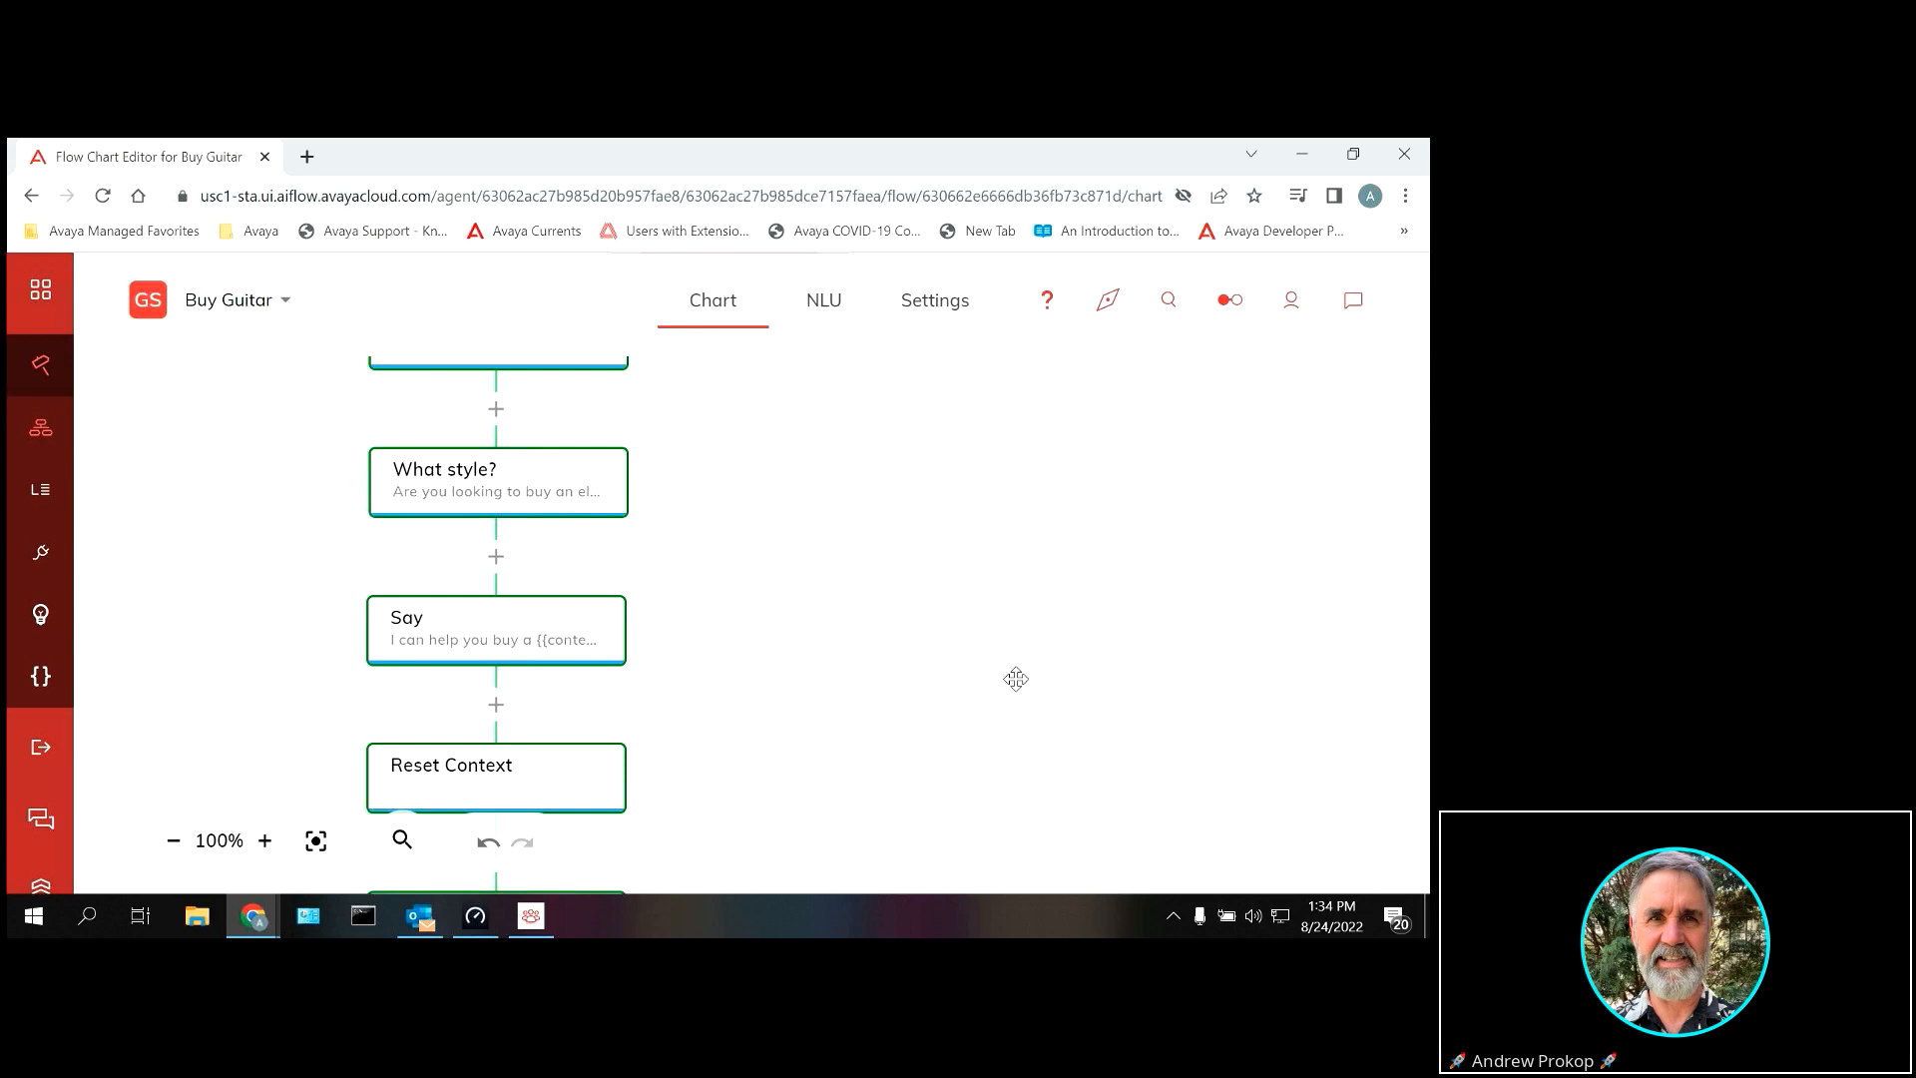
drag(1016, 679, 1019, 670)
drag(961, 468, 934, 717)
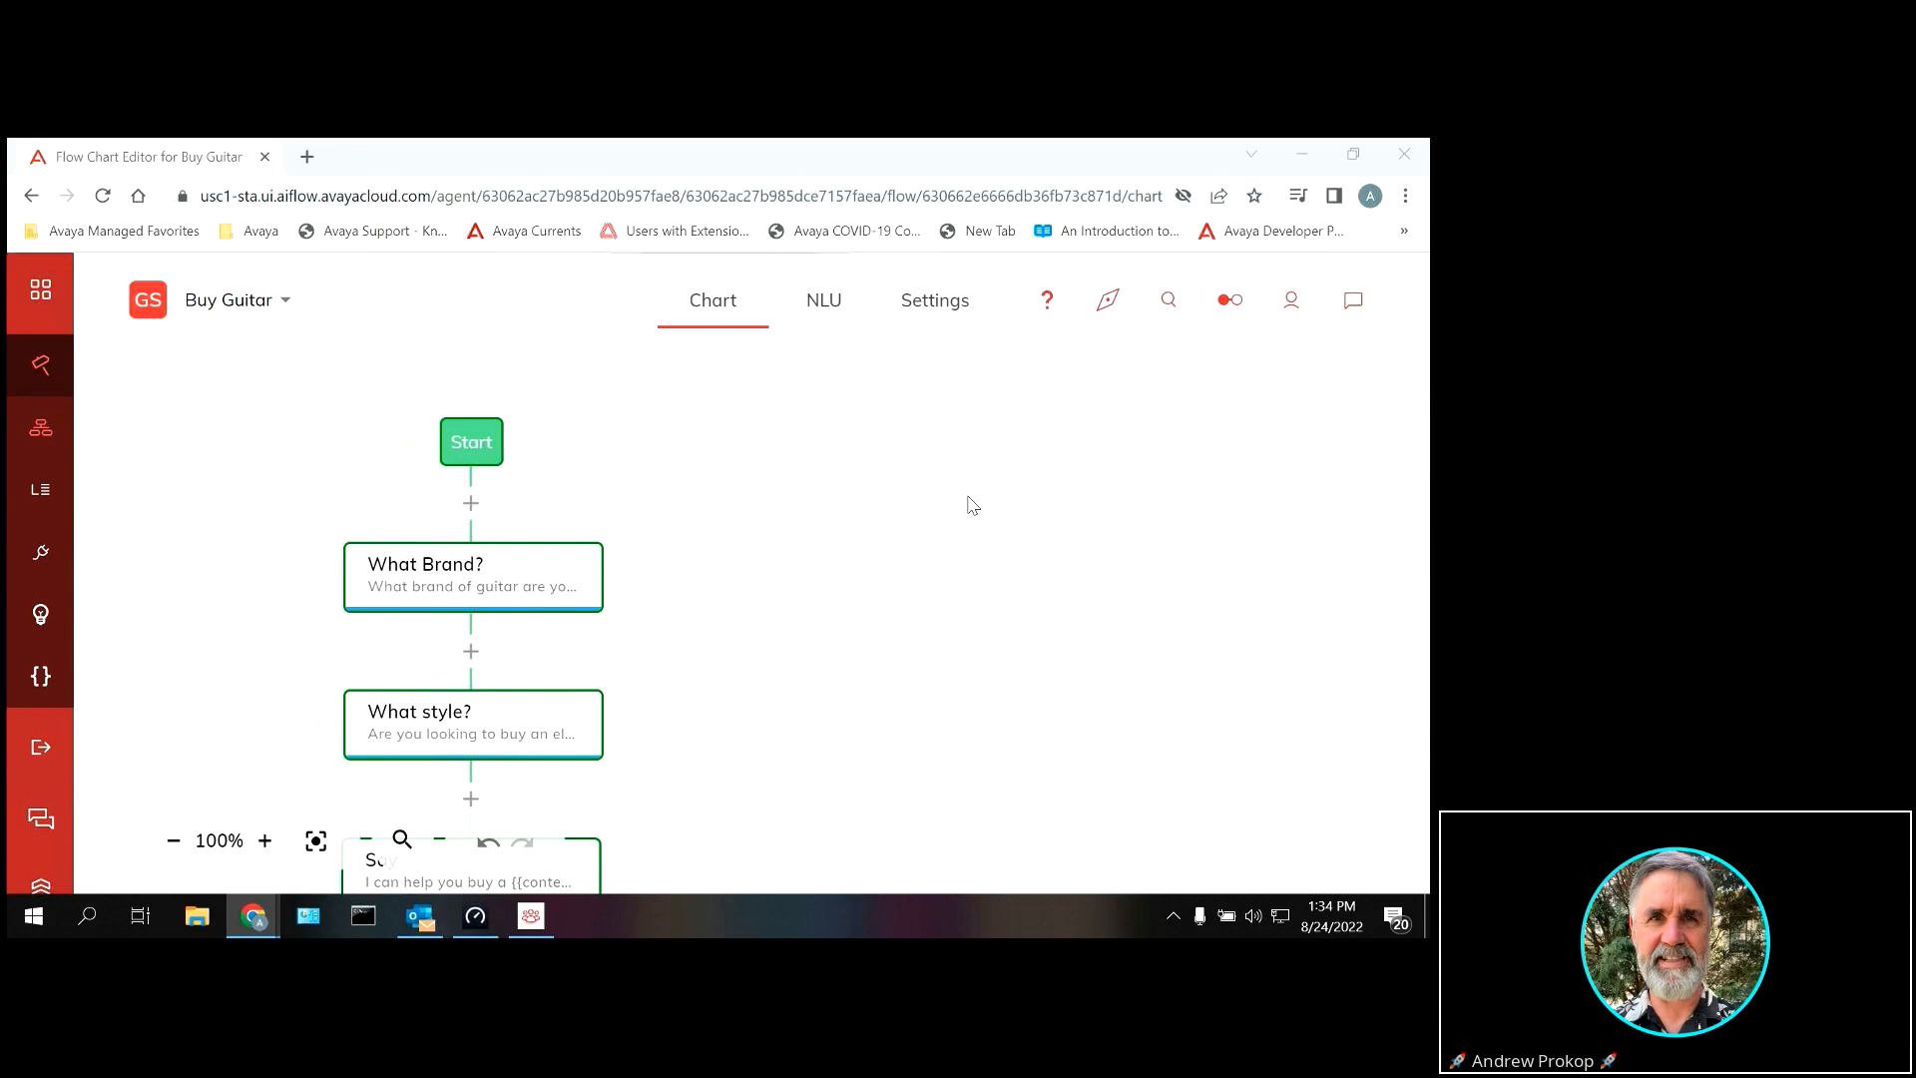
mouse_move(967, 506)
mouse_down()
mouse_move(1181, 509)
mouse_move(1074, 539)
mouse_move(951, 488)
mouse_up()
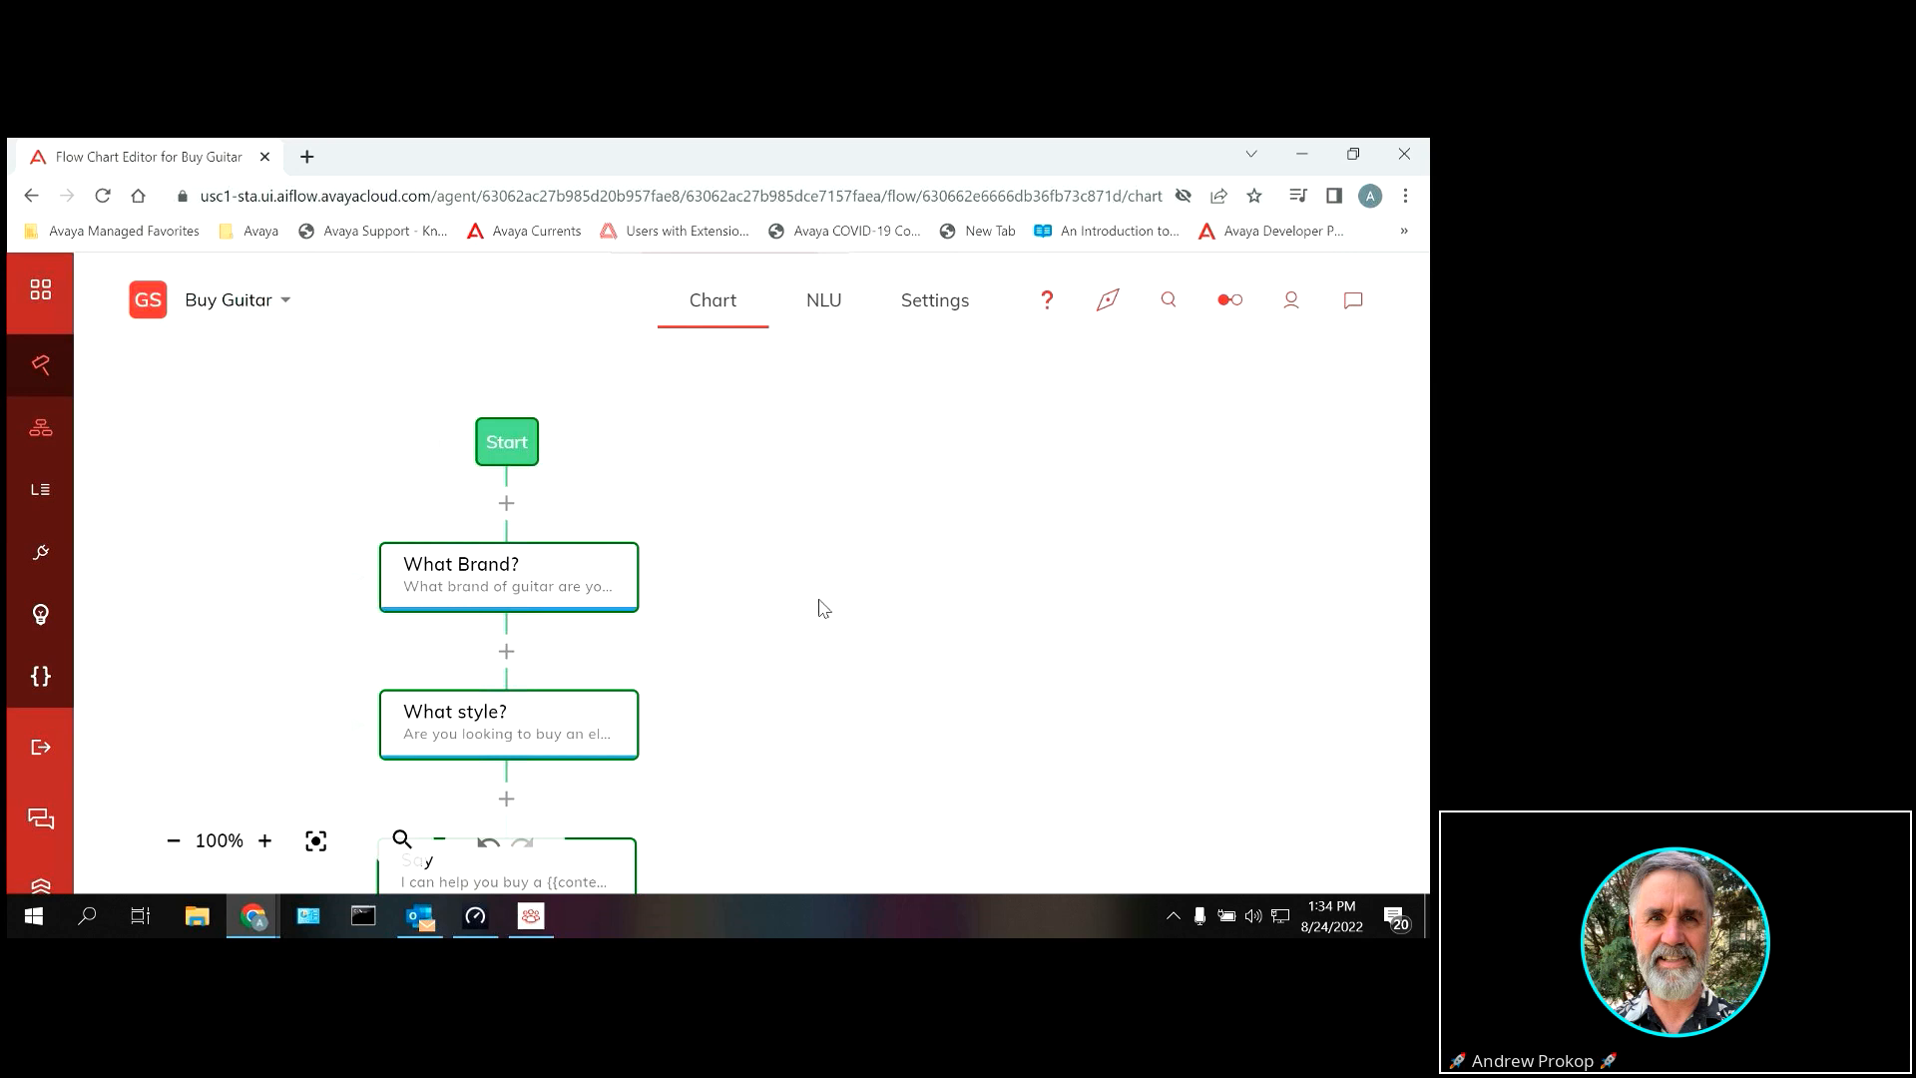
mouse_move(62, 588)
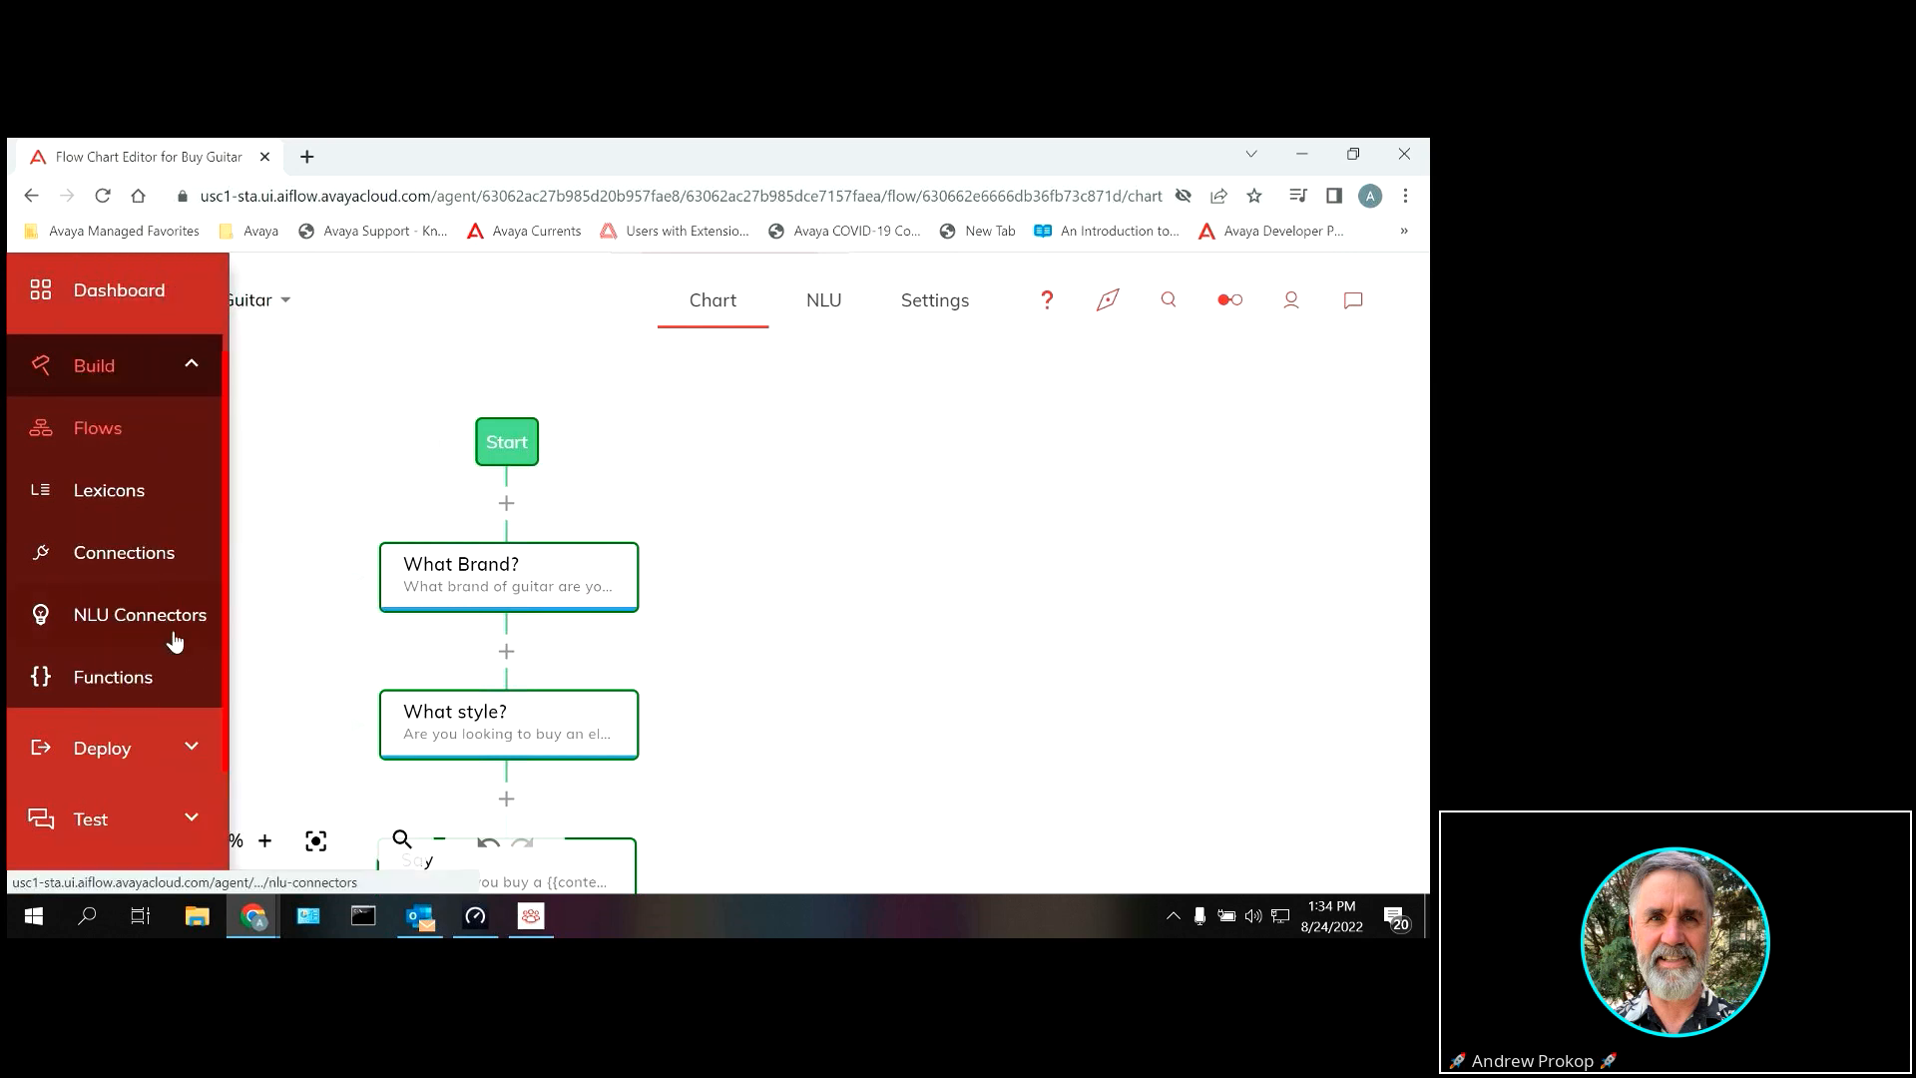
drag(893, 577, 936, 574)
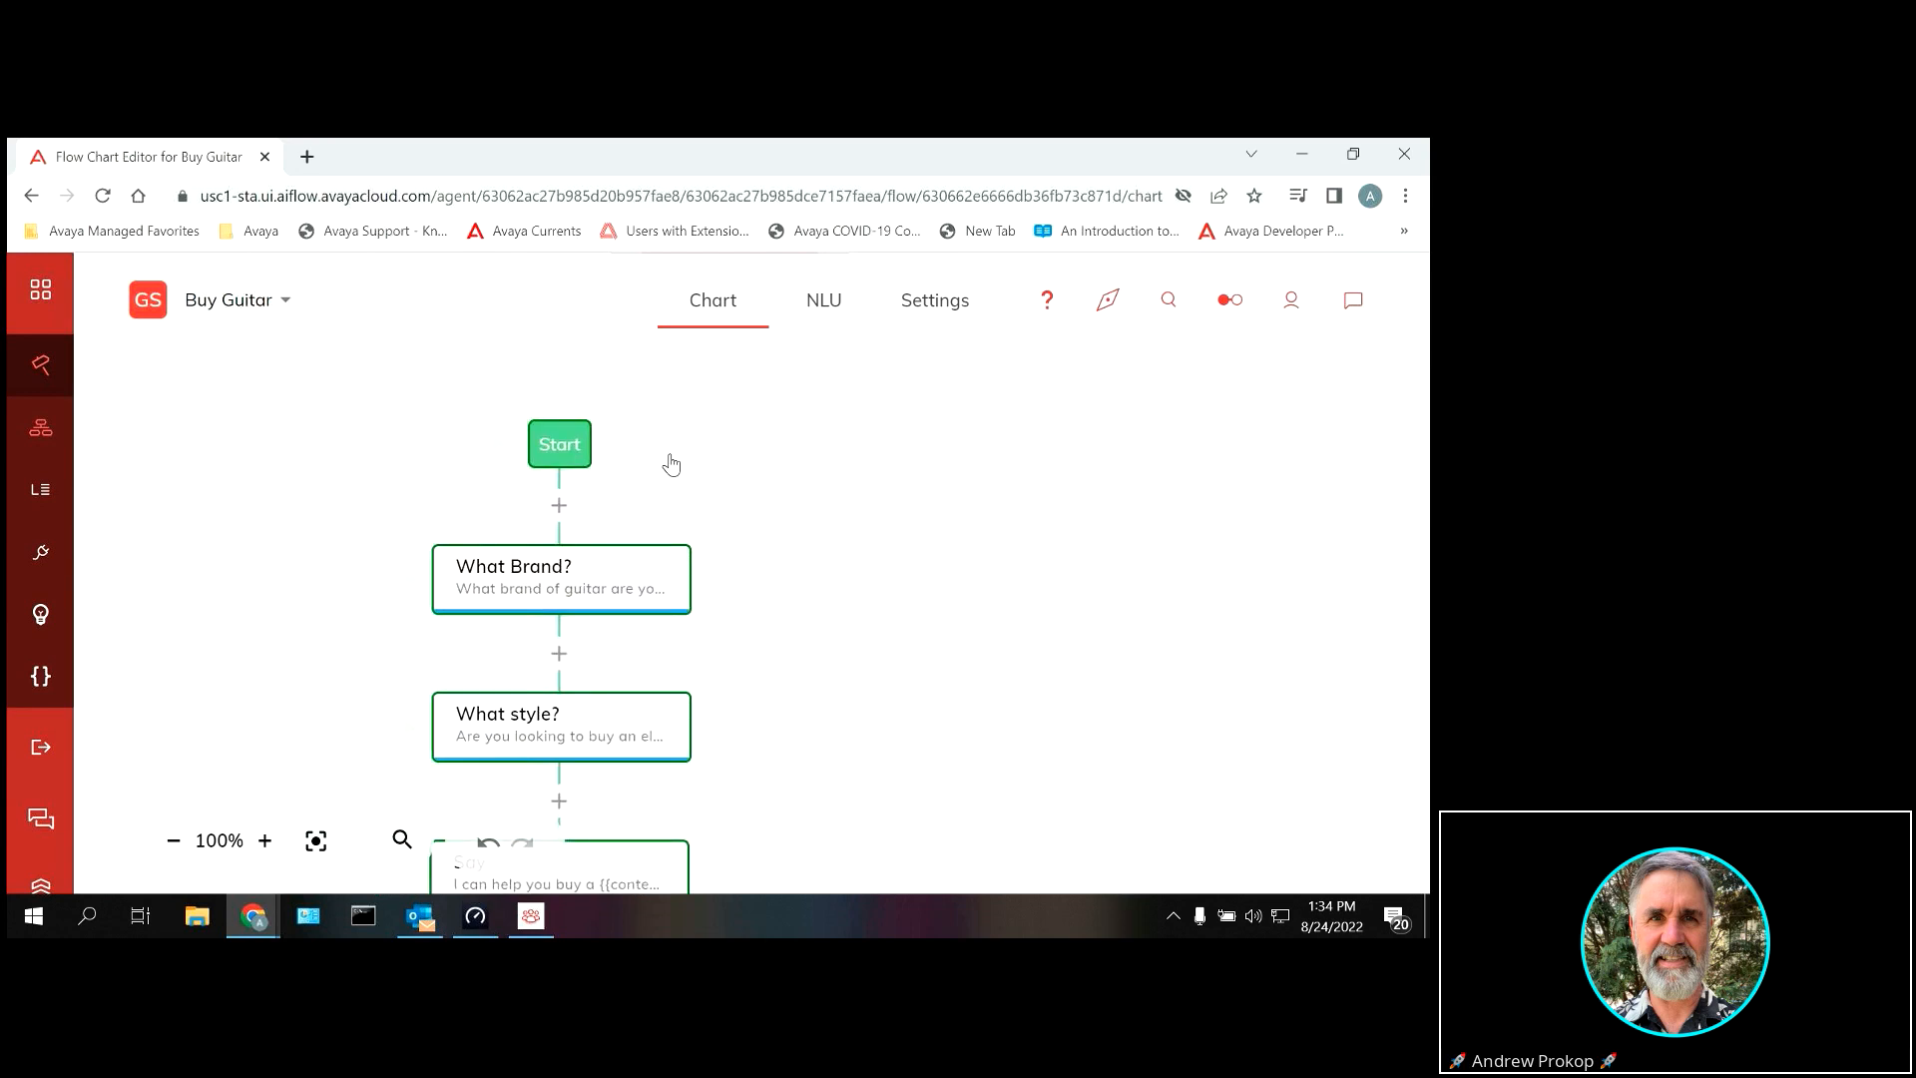
mouse_move(43, 496)
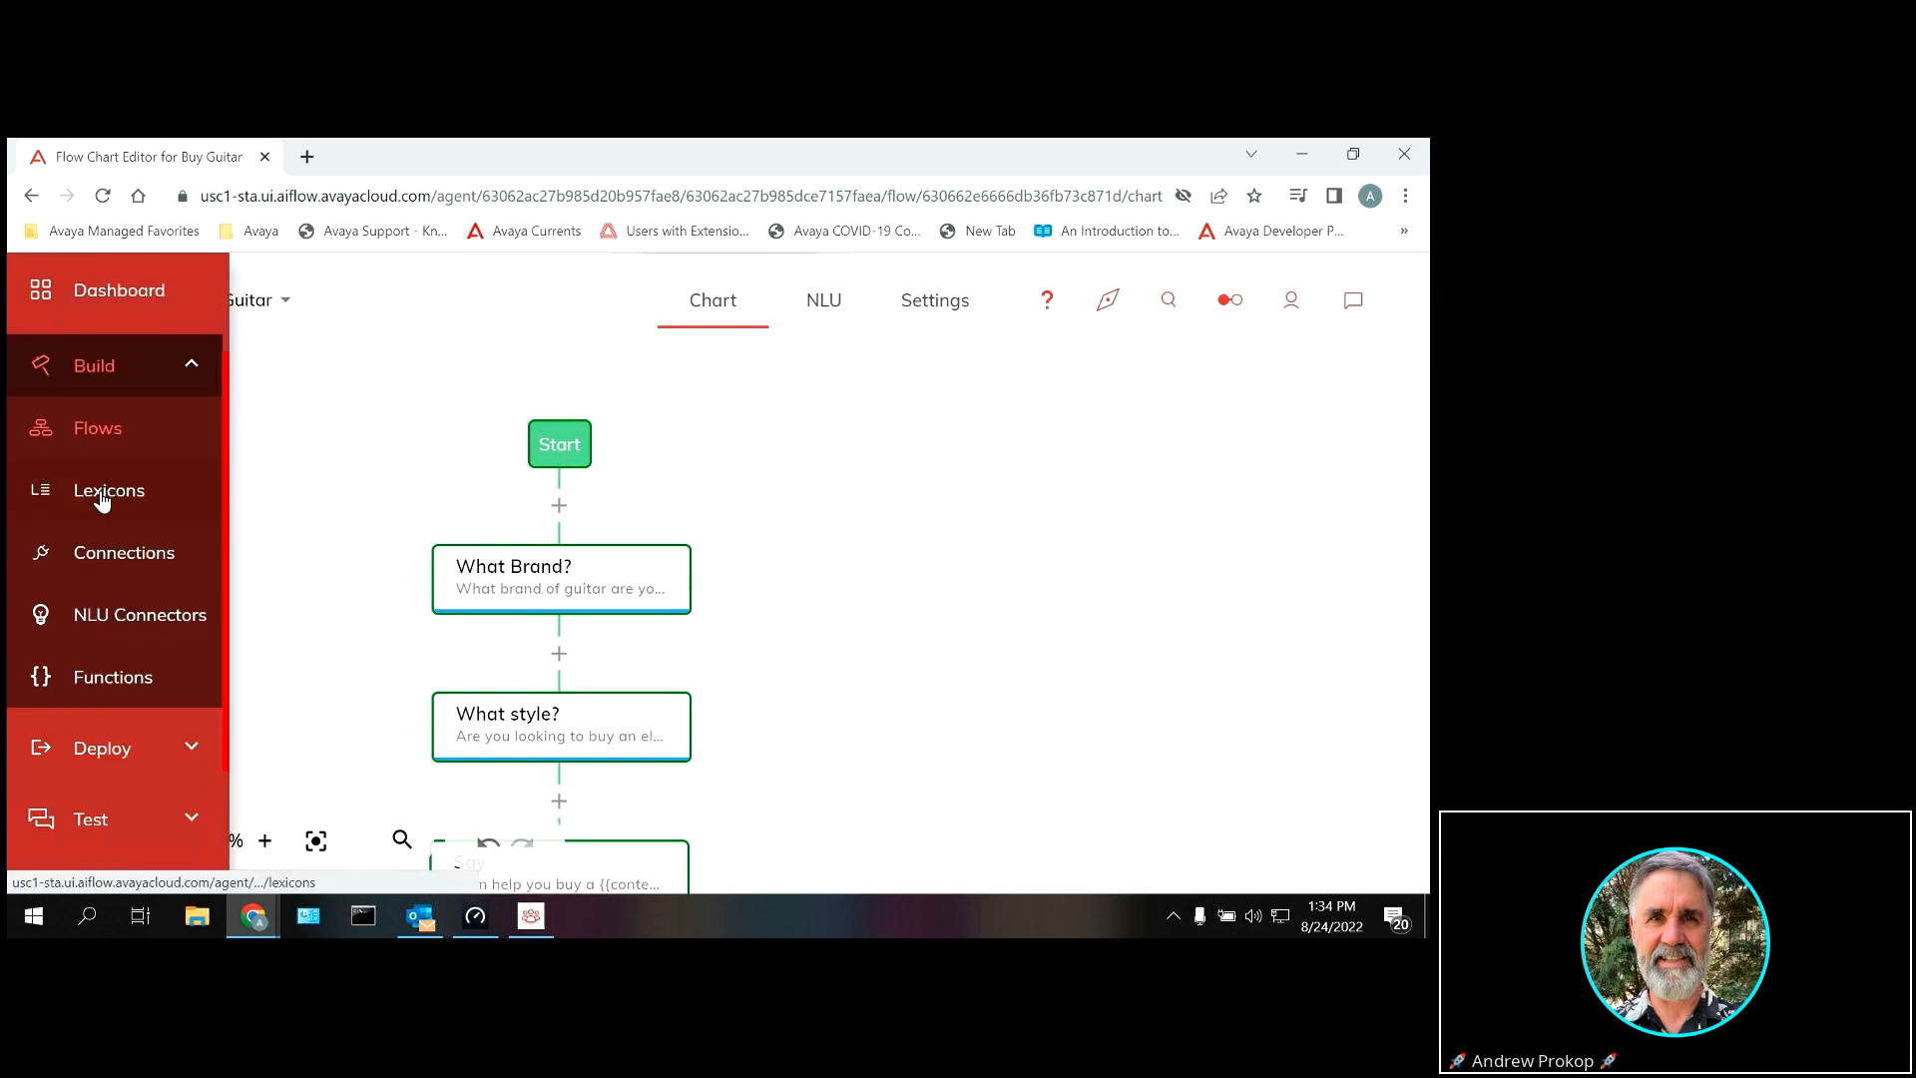
Step: Review the Buy Guitar flow's attached lexicons and slot fillers, and switch to the Main flow's slot fillers
click(827, 312)
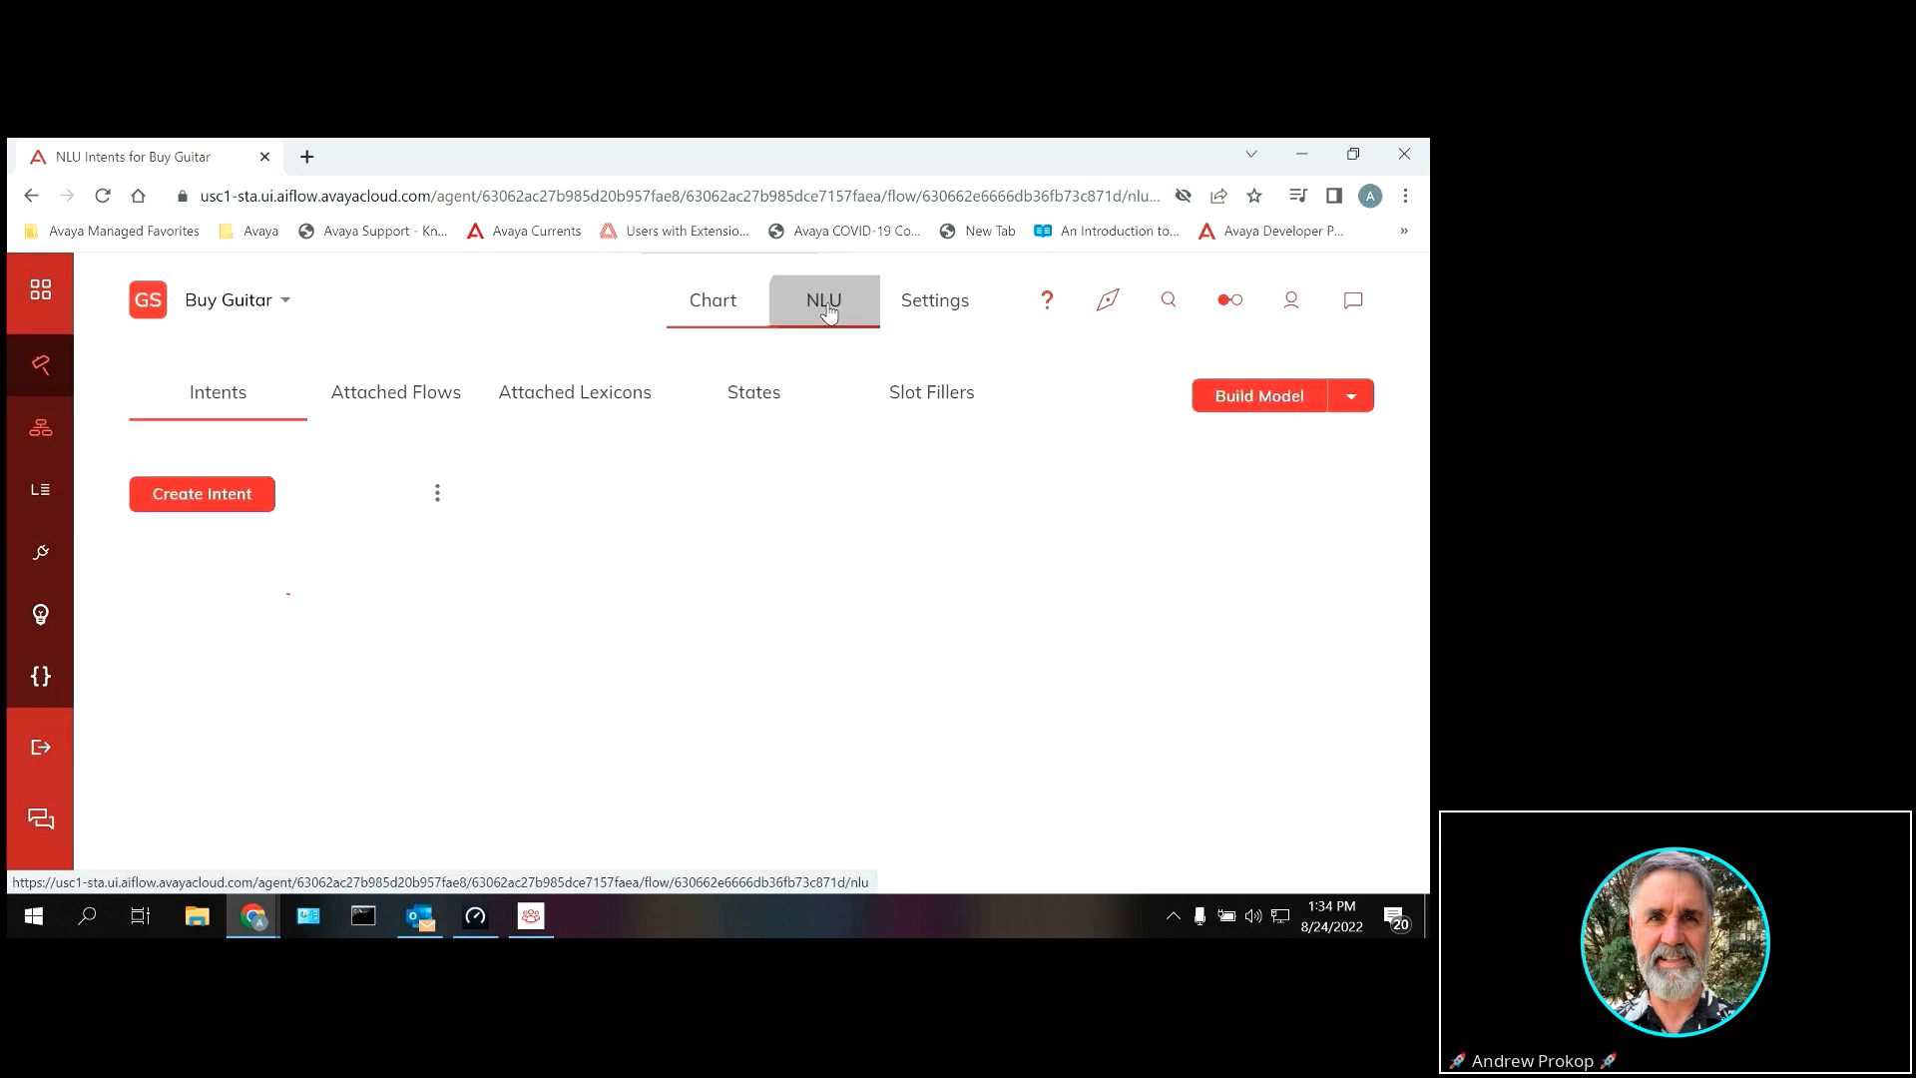
click(556, 399)
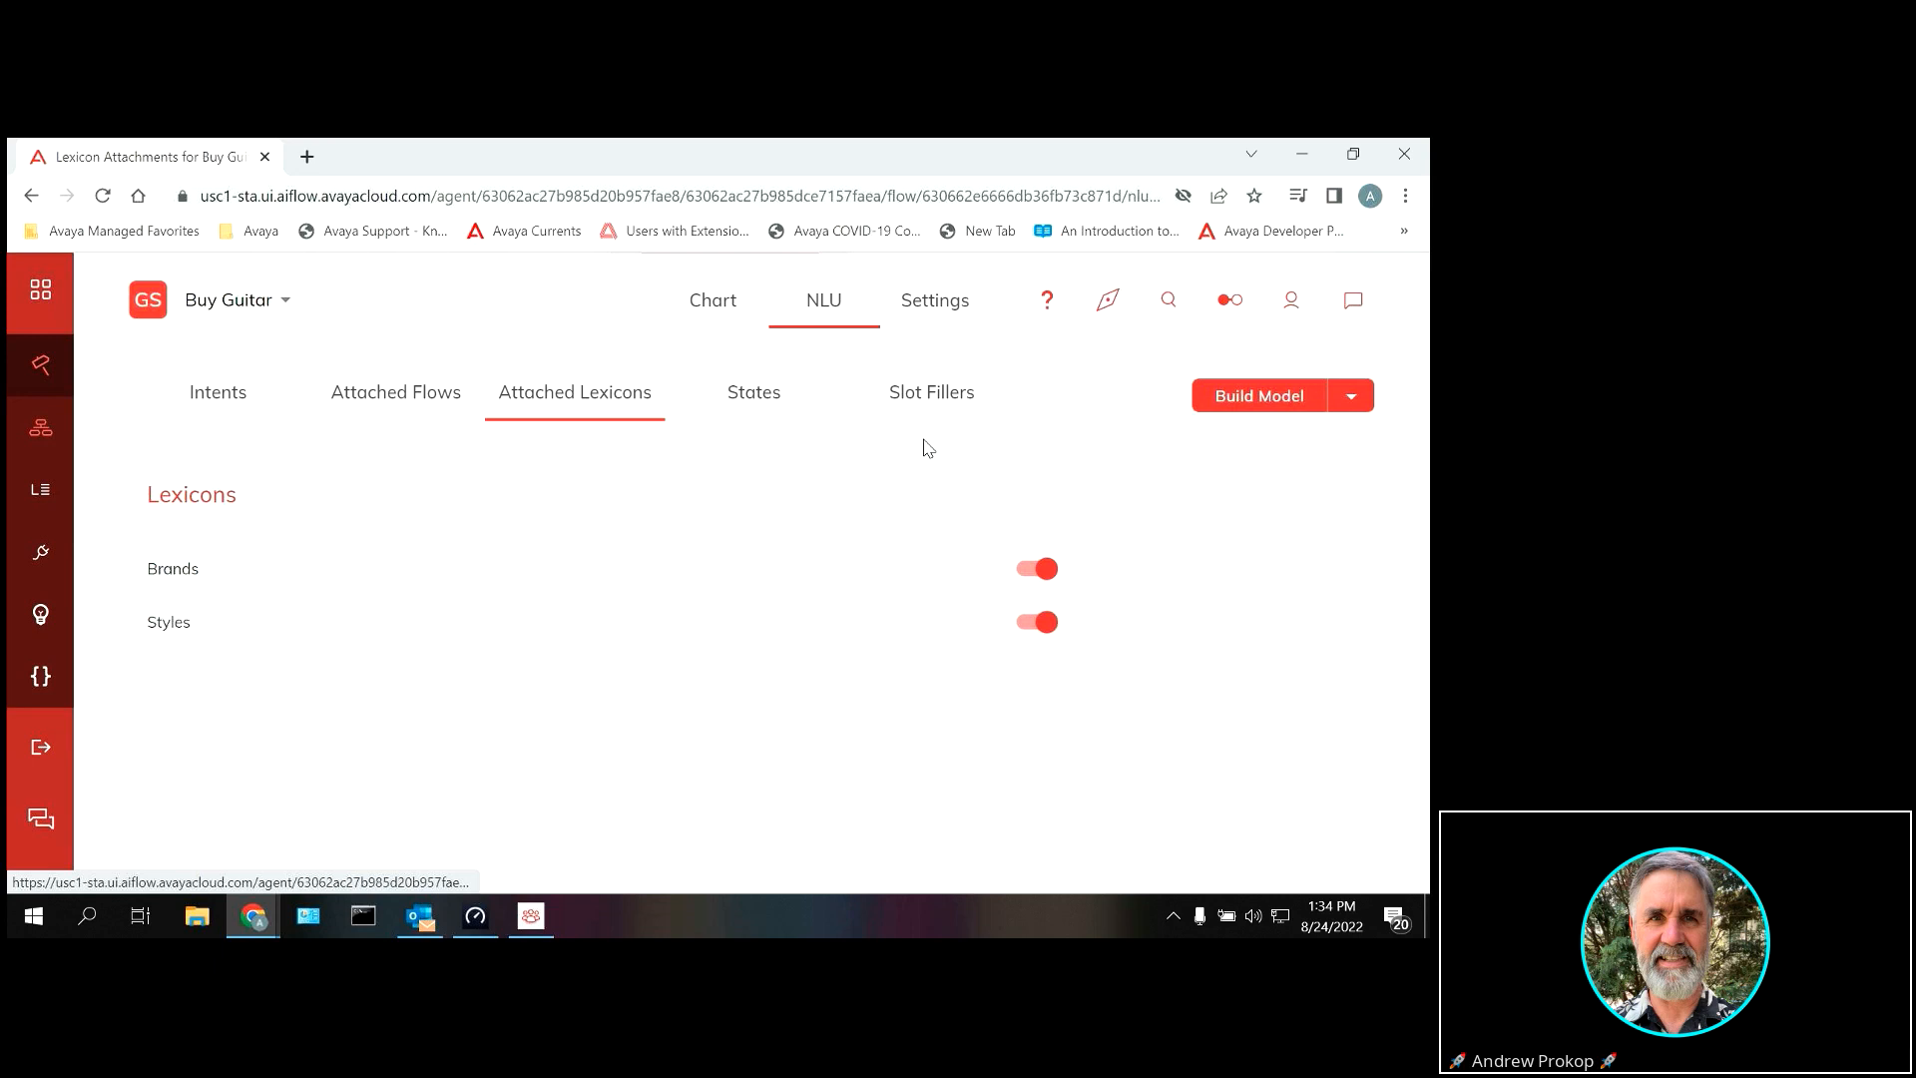
click(930, 395)
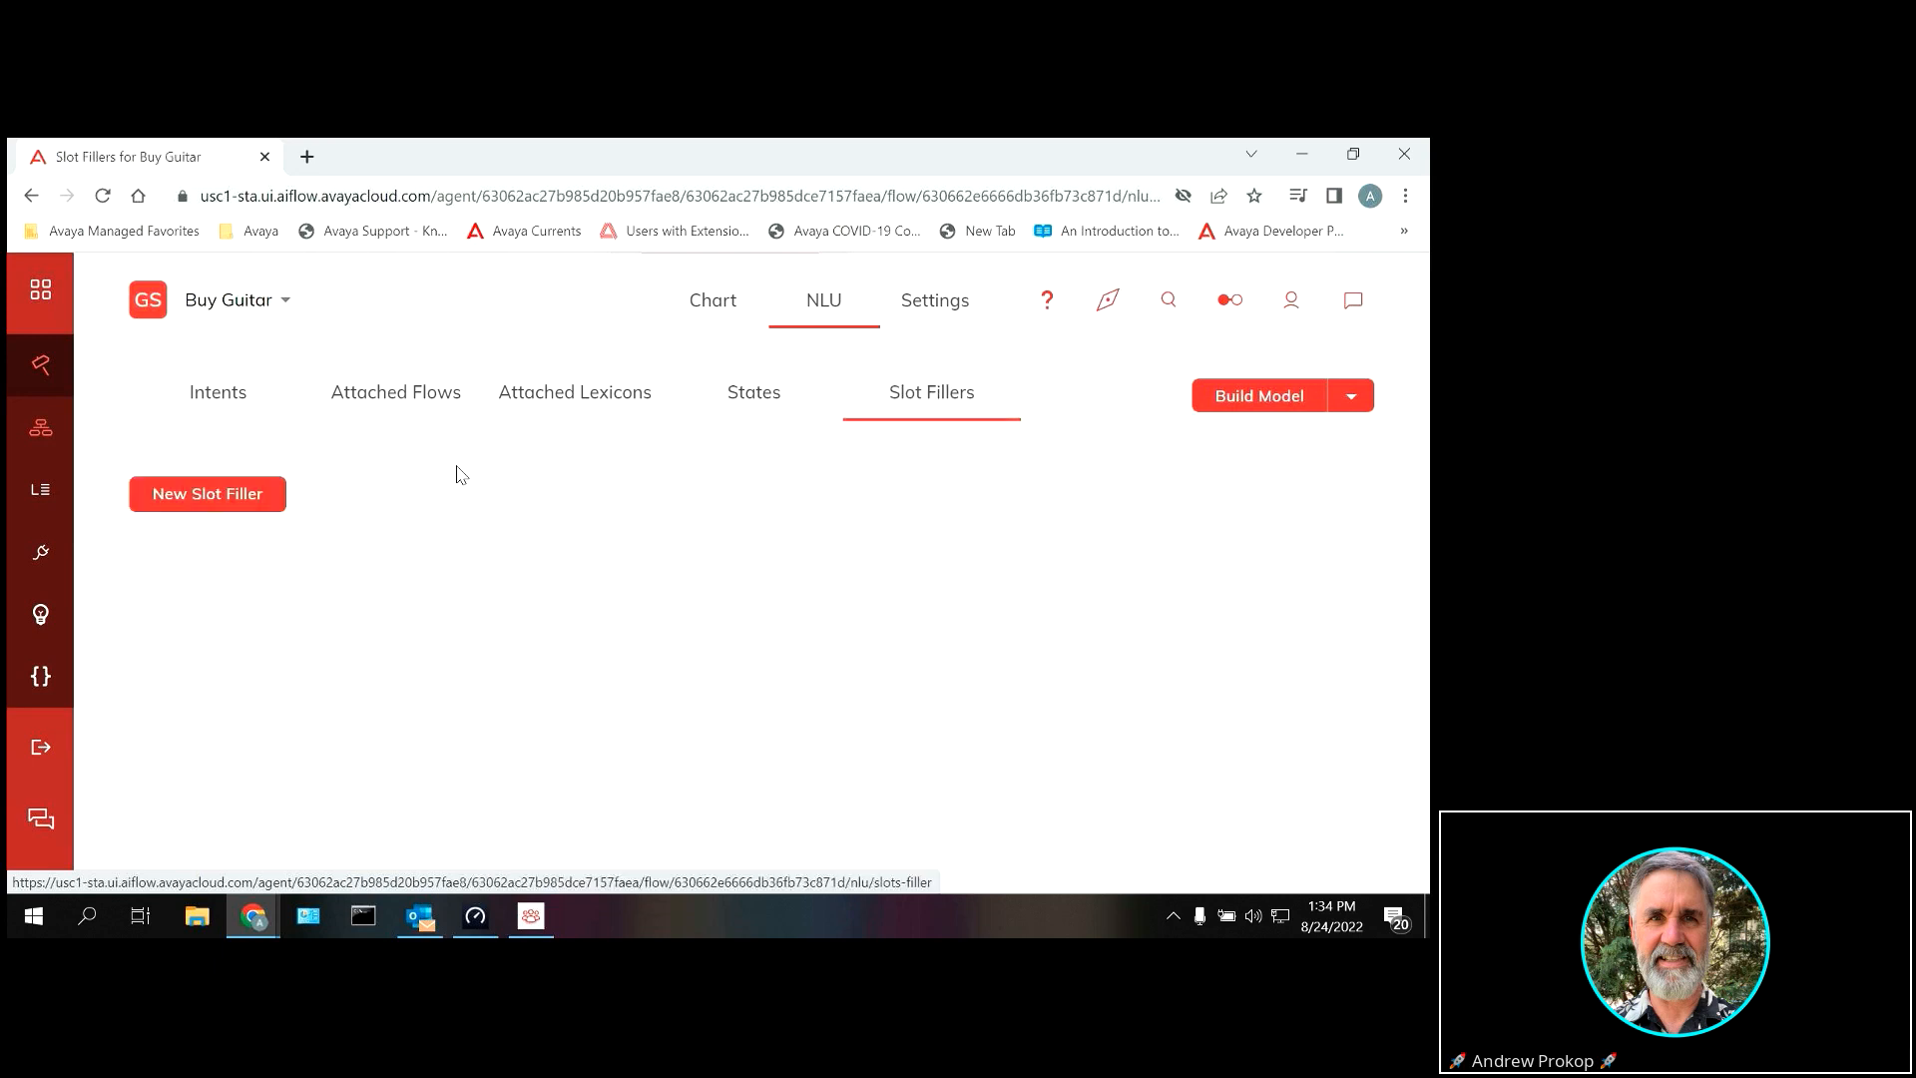
click(284, 300)
click(240, 451)
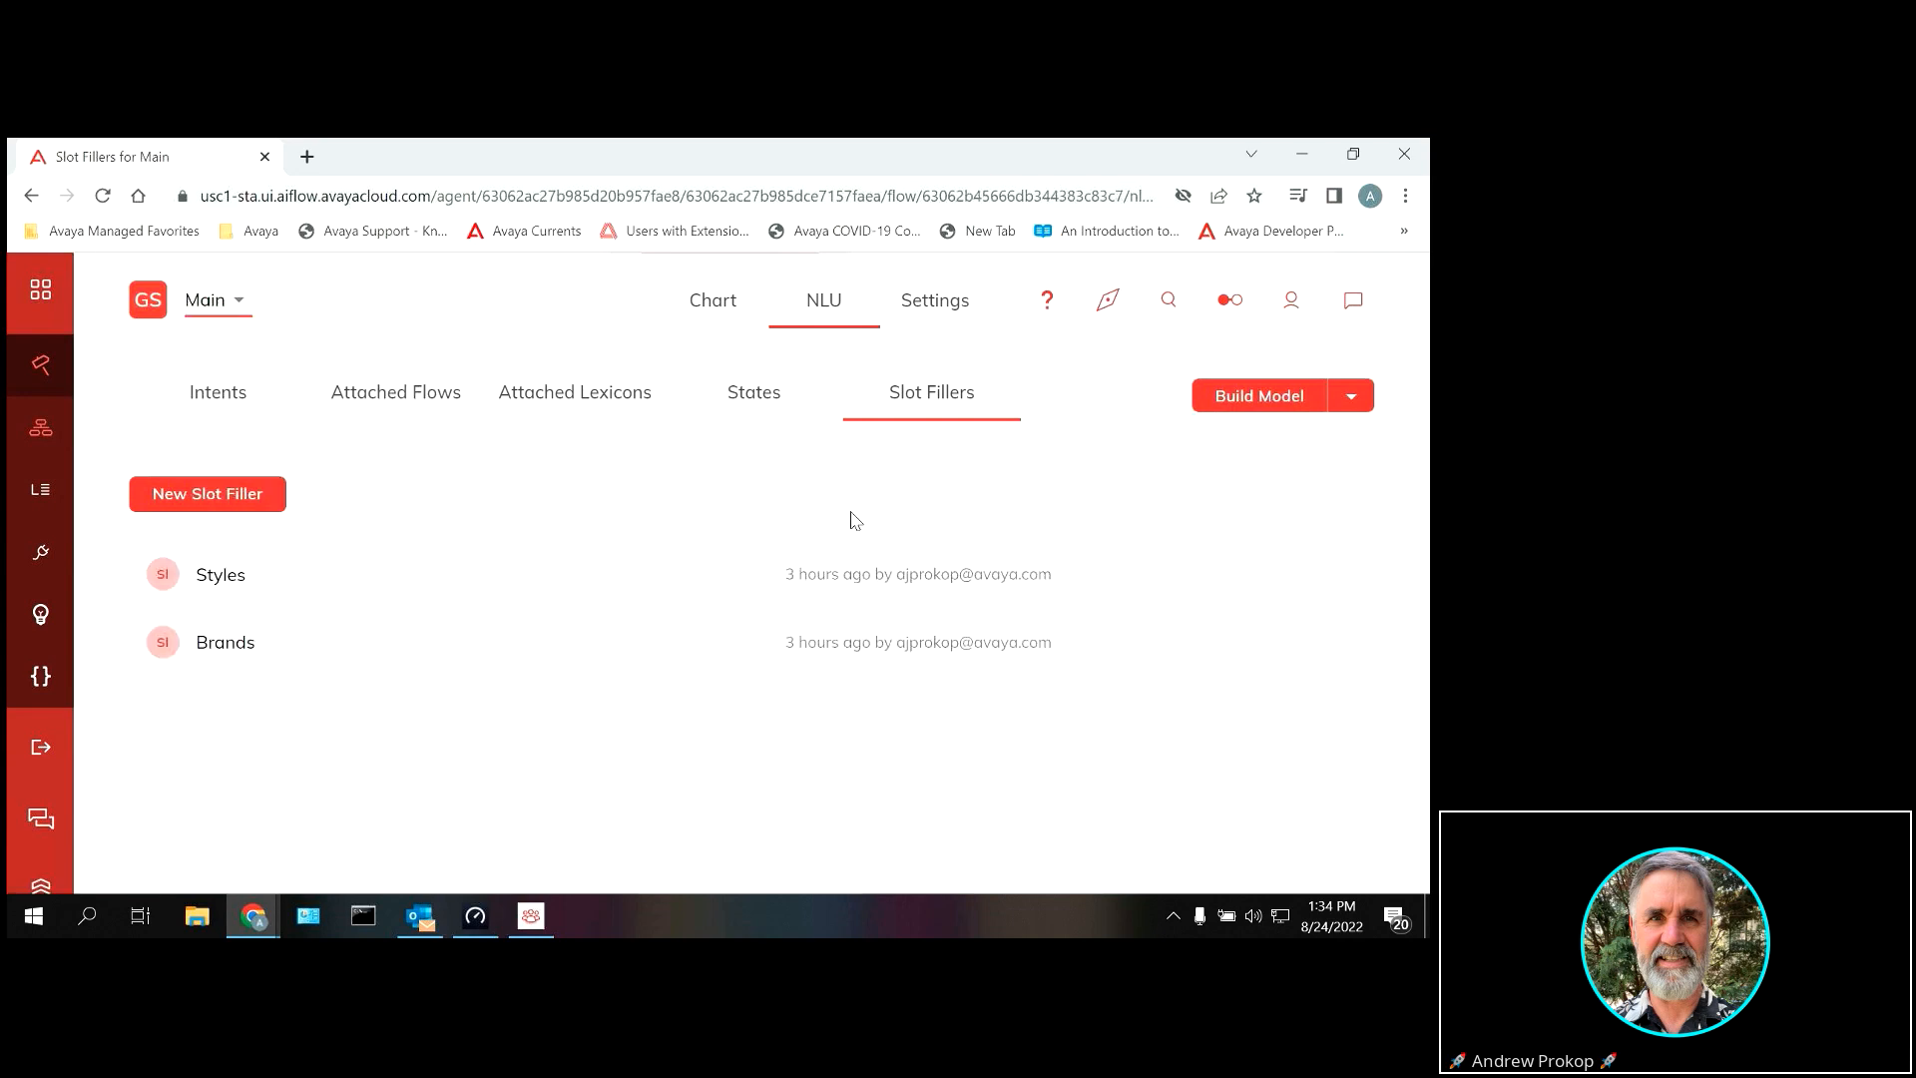